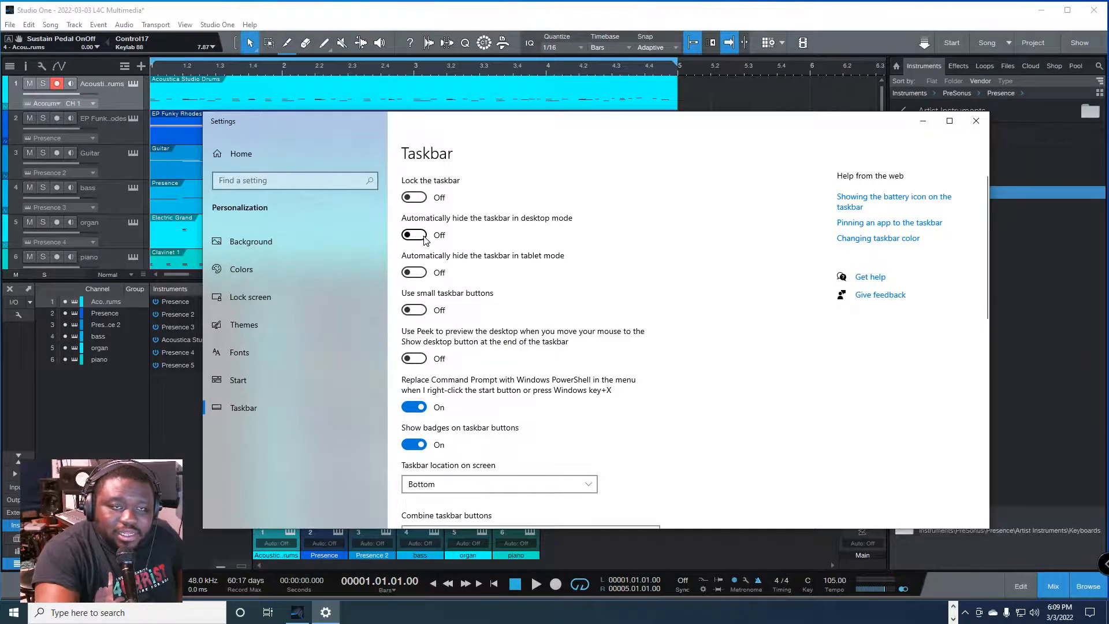
Step: Toggle automatic hiding of the taskbar in desktop mode and close the Settings window
{"action": "left_click", "coordinate": [976, 121]}
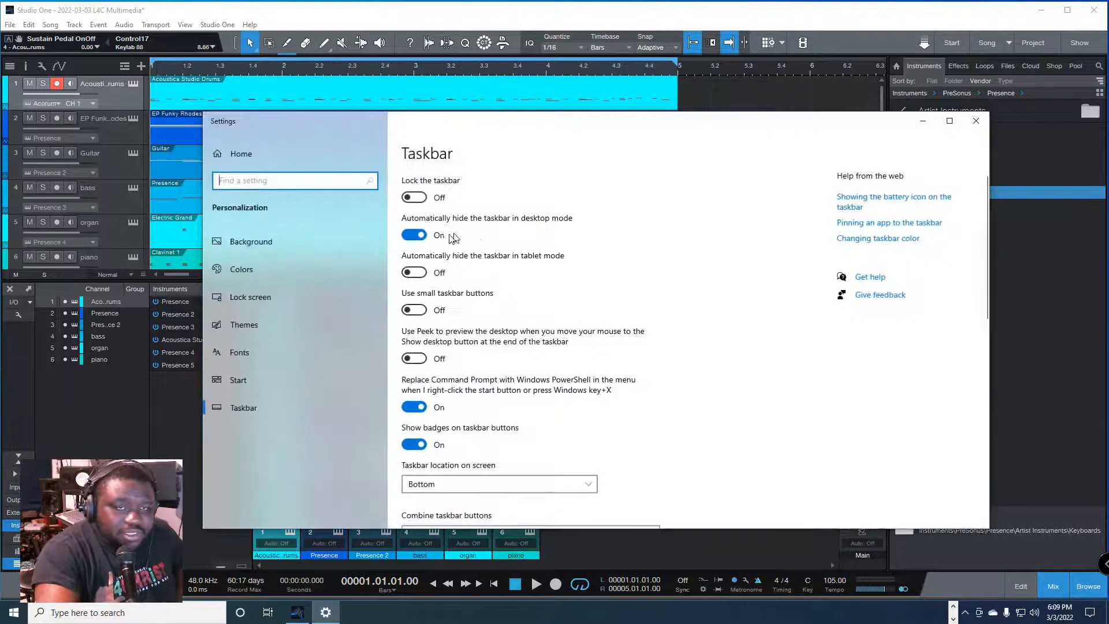
{"action": "left_click", "coordinate": [421, 239]}
{"action": "left_click", "coordinate": [418, 236]}
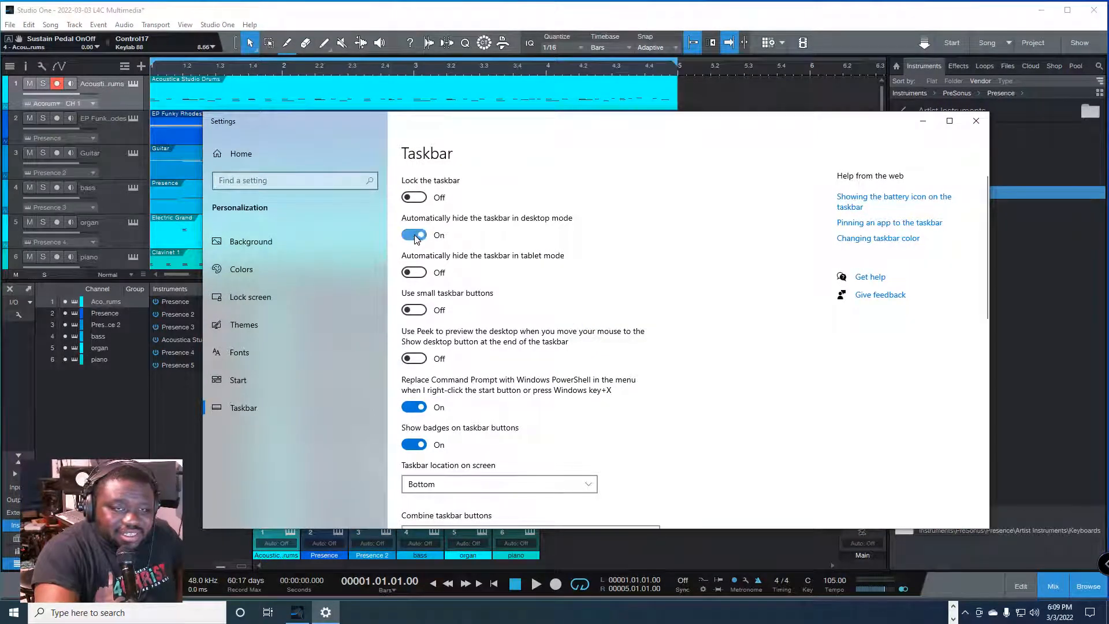
{"action": "left_click", "coordinate": [417, 234]}
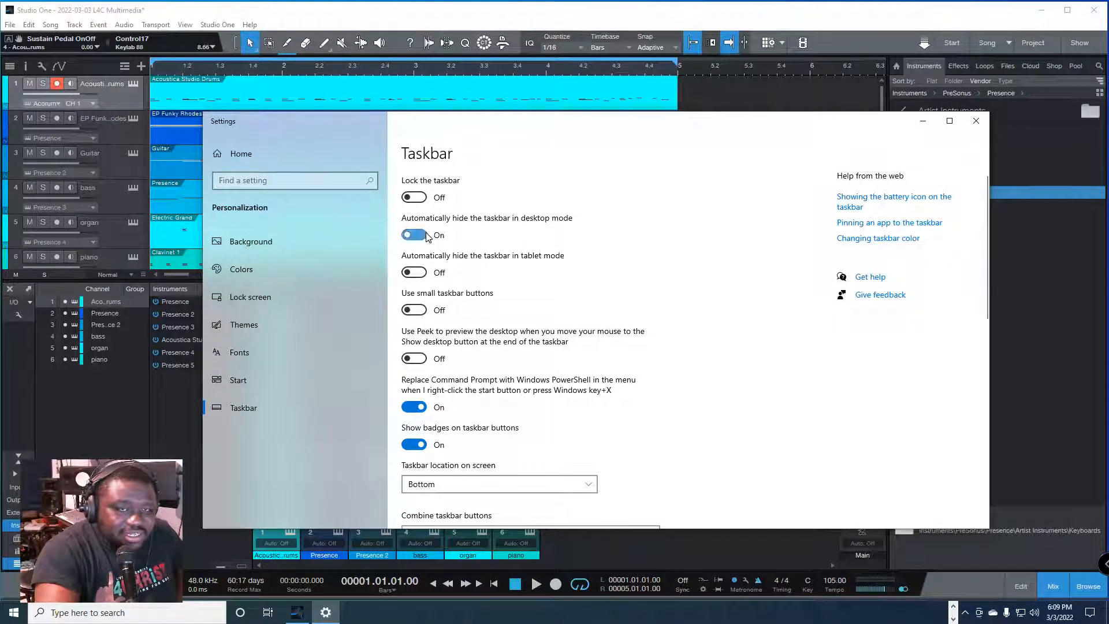
{"action": "left_click", "coordinate": [416, 235]}
{"action": "left_click", "coordinate": [976, 120]}
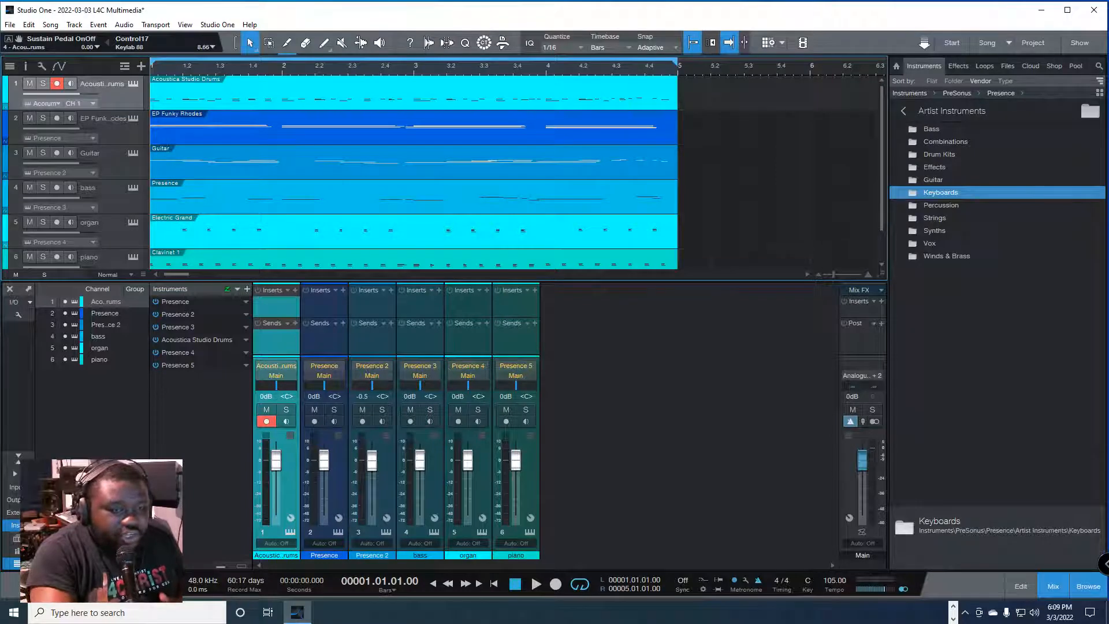
{"action": "left_click", "coordinate": [316, 612]}
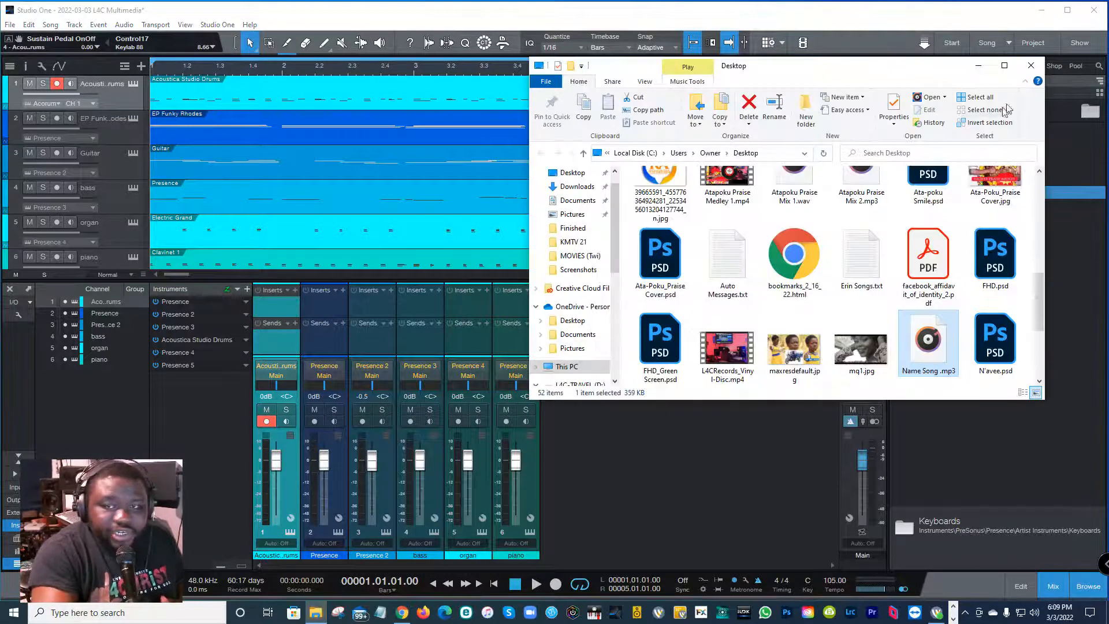
{"action": "left_click", "coordinate": [1030, 65]}
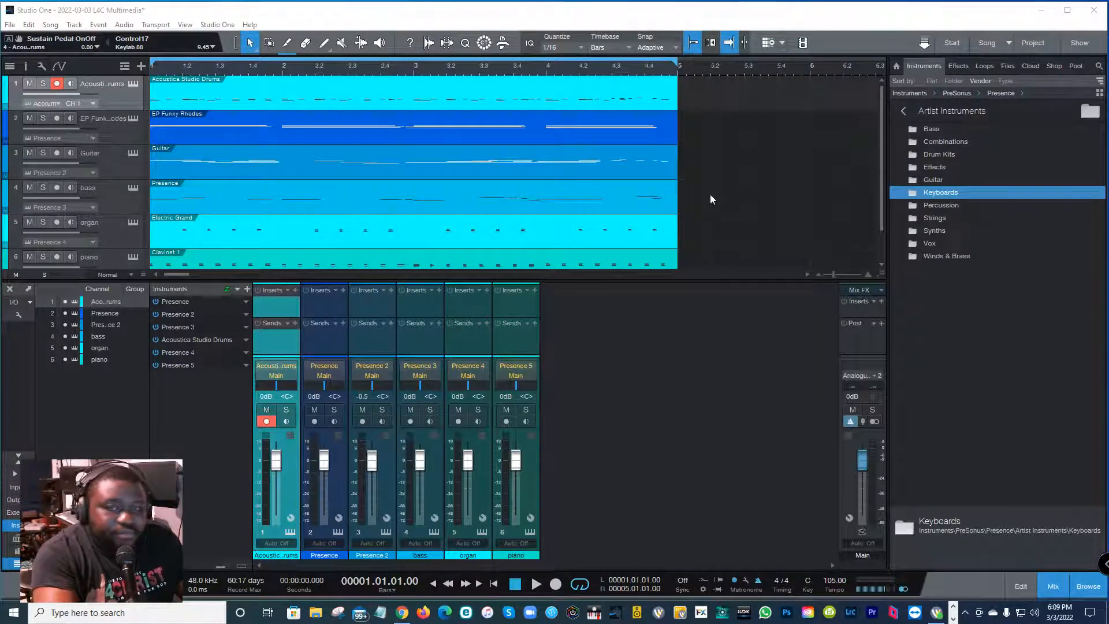
Step: Play the looped arrangement of all six tracks and stop playback
{"action": "key", "text": "space"}
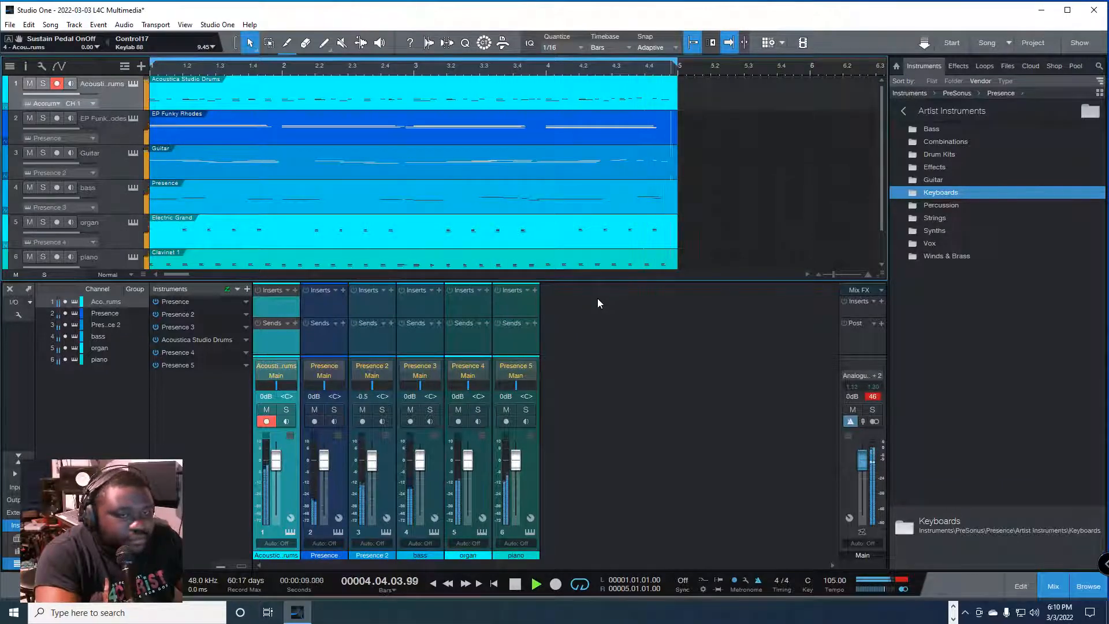
{"action": "key", "text": "space"}
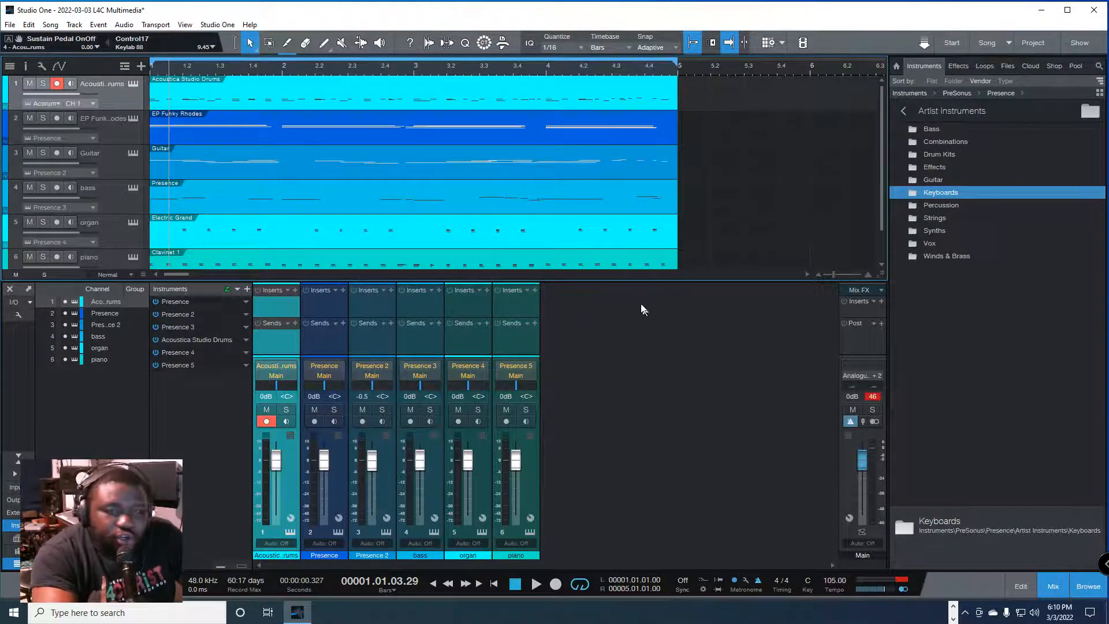
Step: Hide and reopen the mix console, and set the arrangement's track height to Small after trying Tiny
{"action": "key", "text": "F3"}
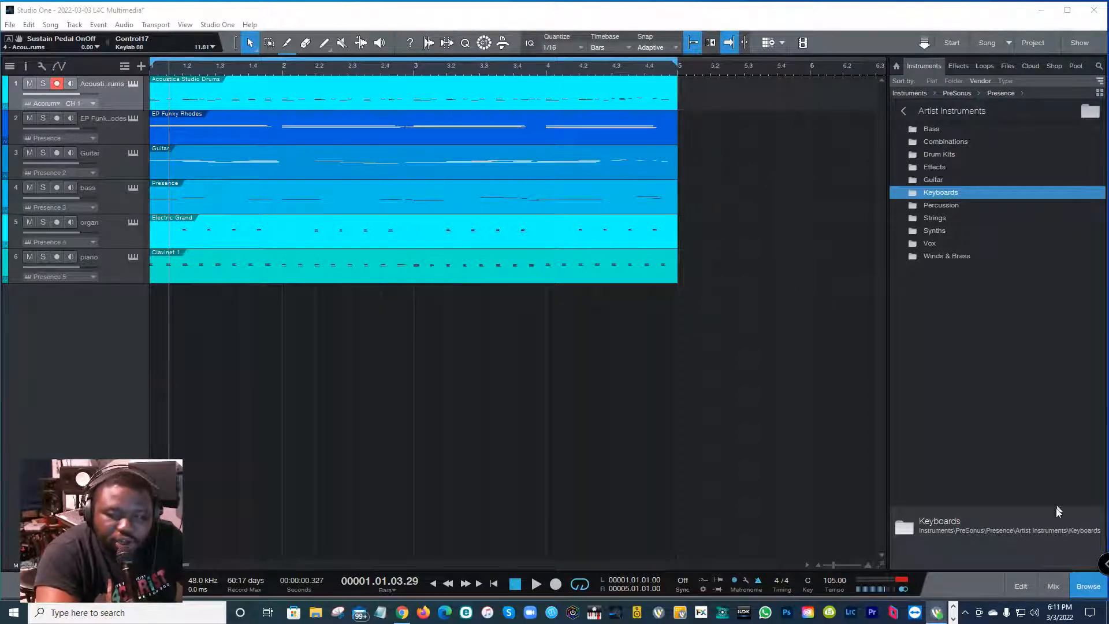
{"action": "left_click", "coordinate": [1053, 586]}
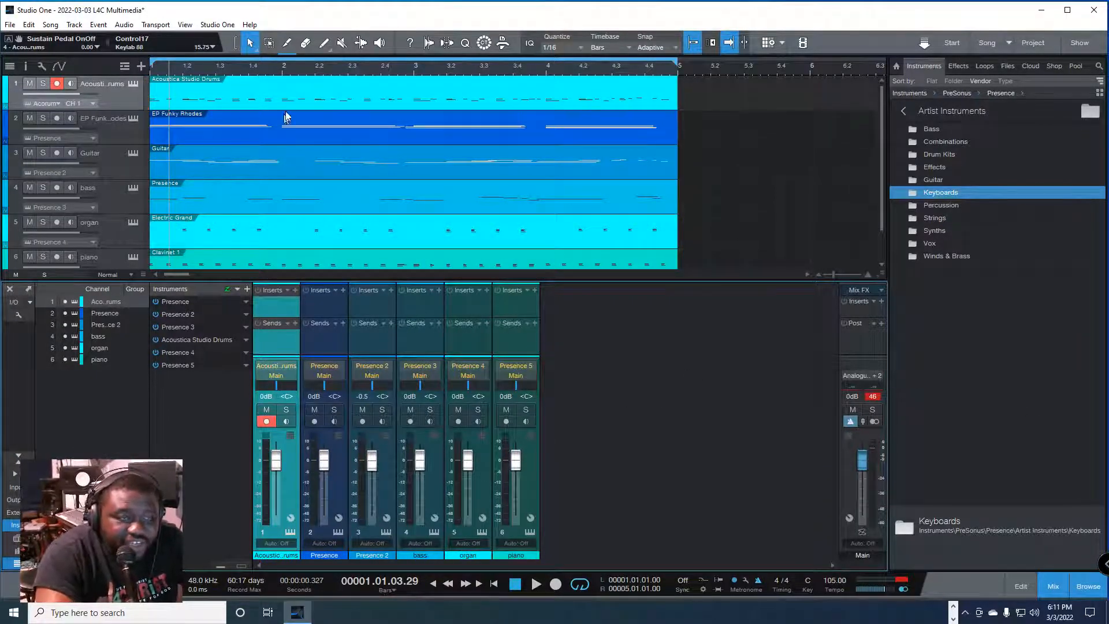
{"action": "left_click", "coordinate": [111, 275]}
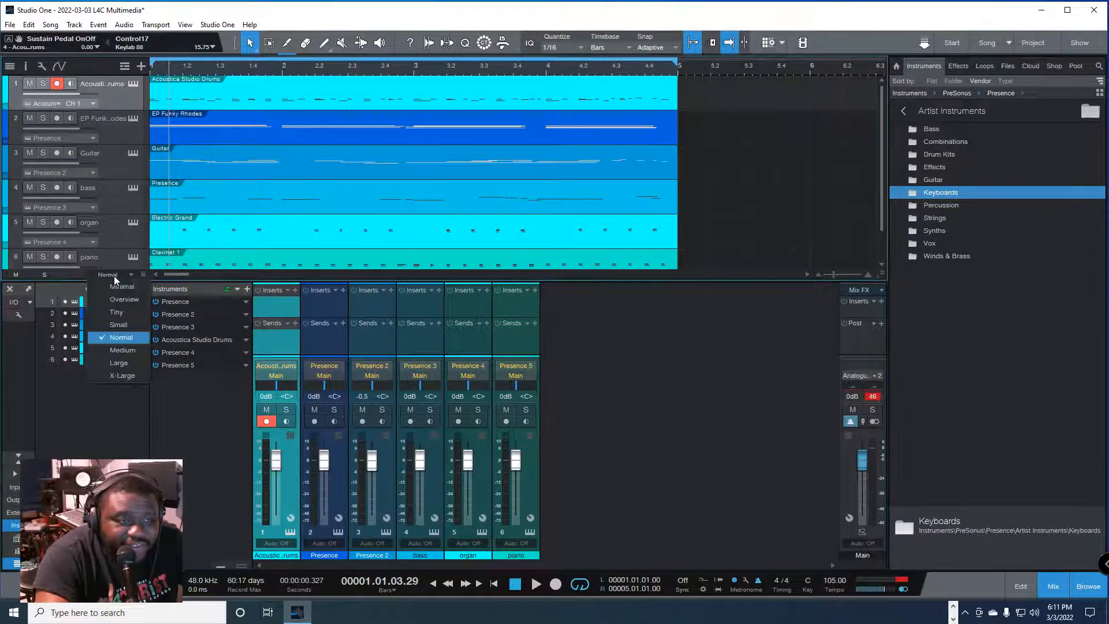
{"action": "left_click", "coordinate": [123, 324]}
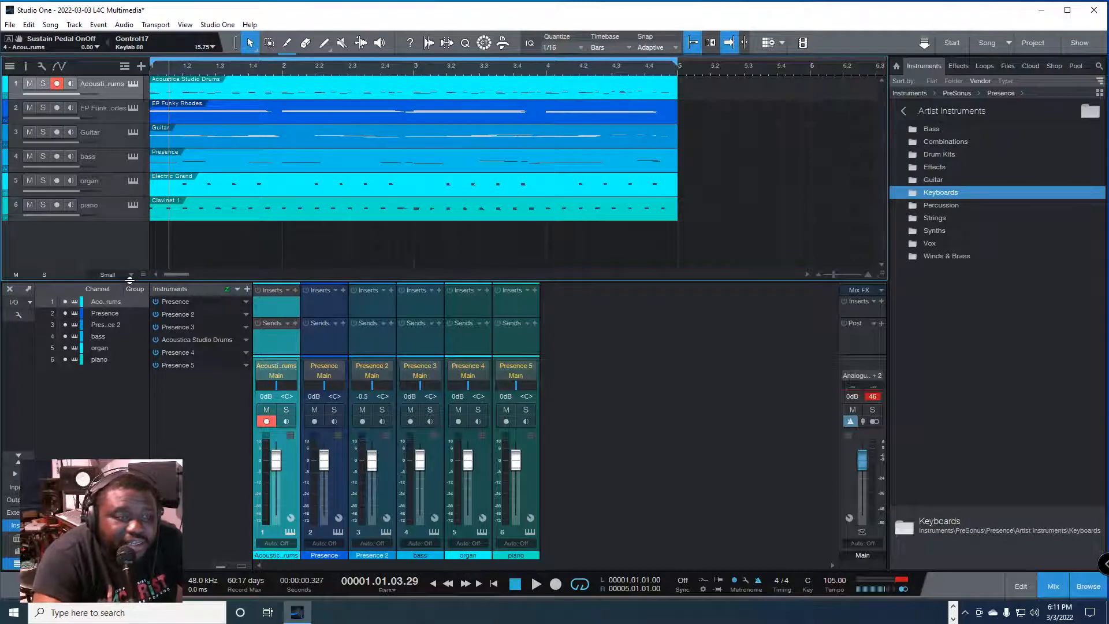
{"action": "left_click", "coordinate": [123, 272]}
{"action": "left_click", "coordinate": [130, 314]}
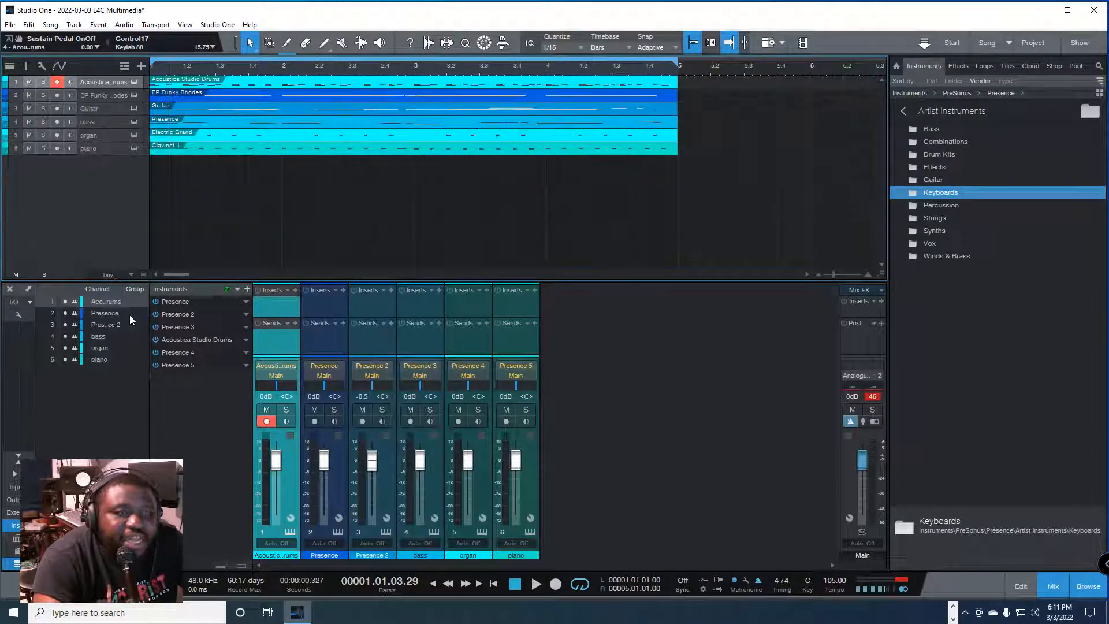
{"action": "left_click", "coordinate": [119, 274]}
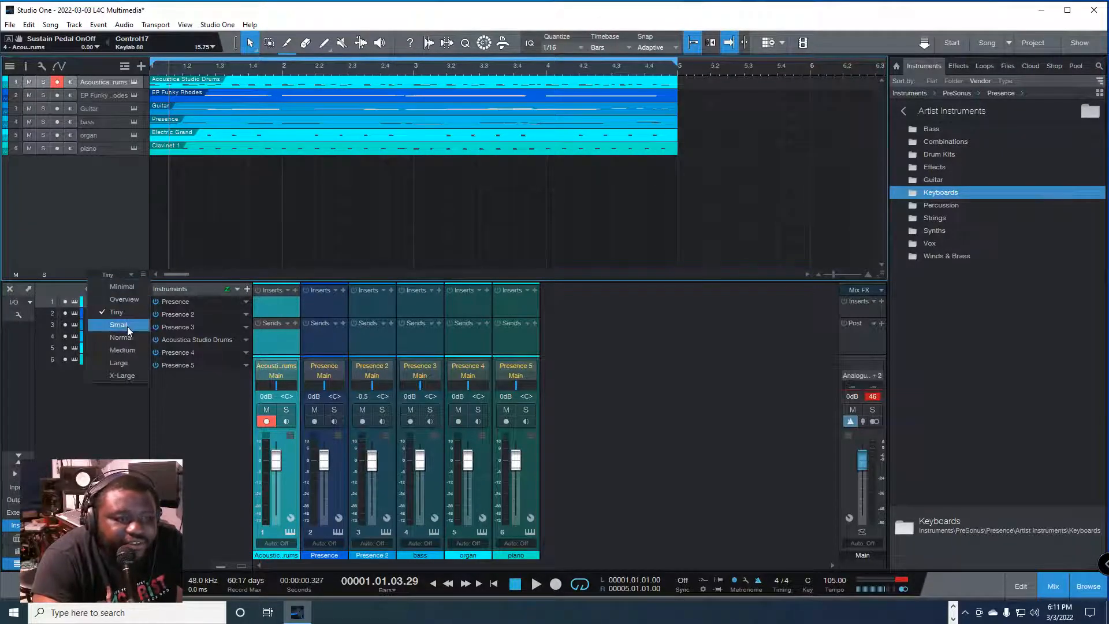
{"action": "left_click", "coordinate": [128, 326]}
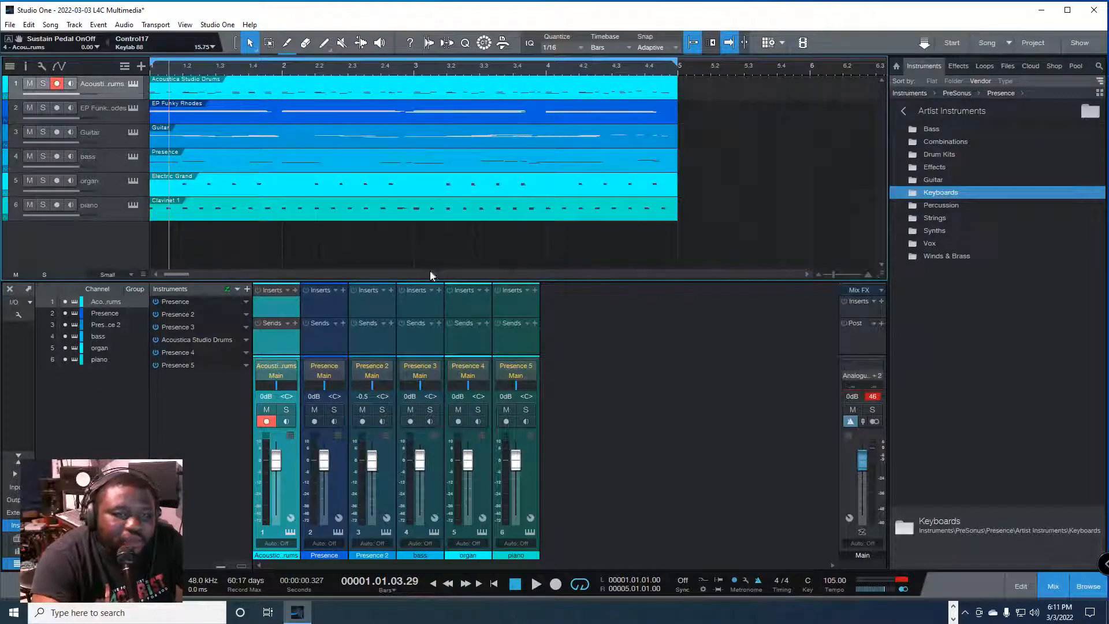
Step: Enlarge the mix console upward to just below the piano track and extend the channels' Inserts area downward
{"action": "left_click_drag", "start_coordinate": [429, 278], "coordinate": [450, 227]}
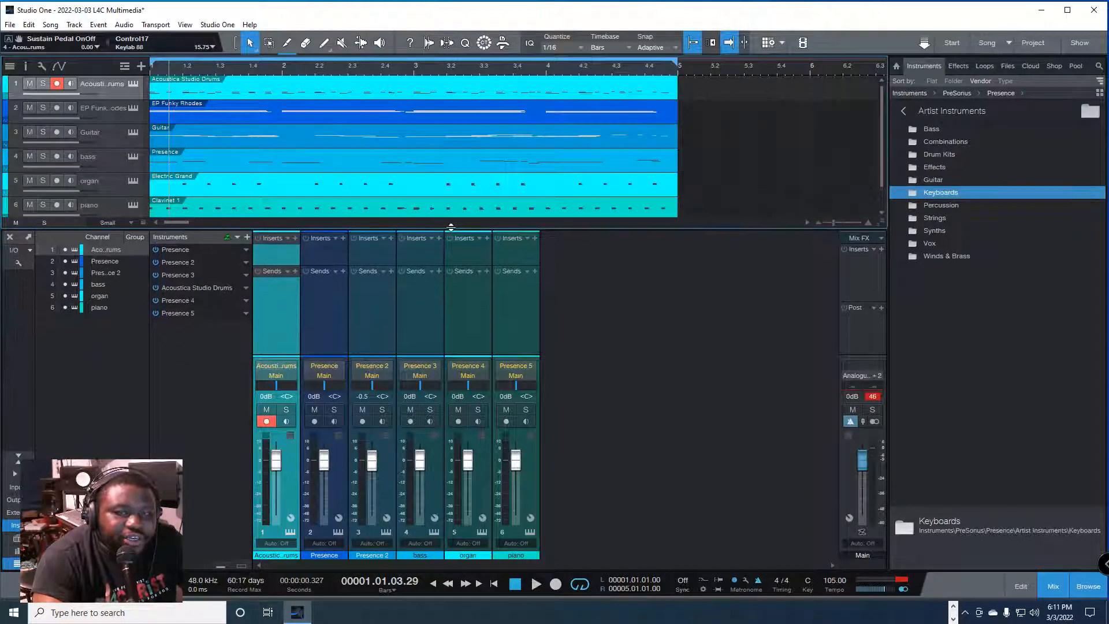
{"action": "left_click_drag", "start_coordinate": [402, 271], "coordinate": [433, 314]}
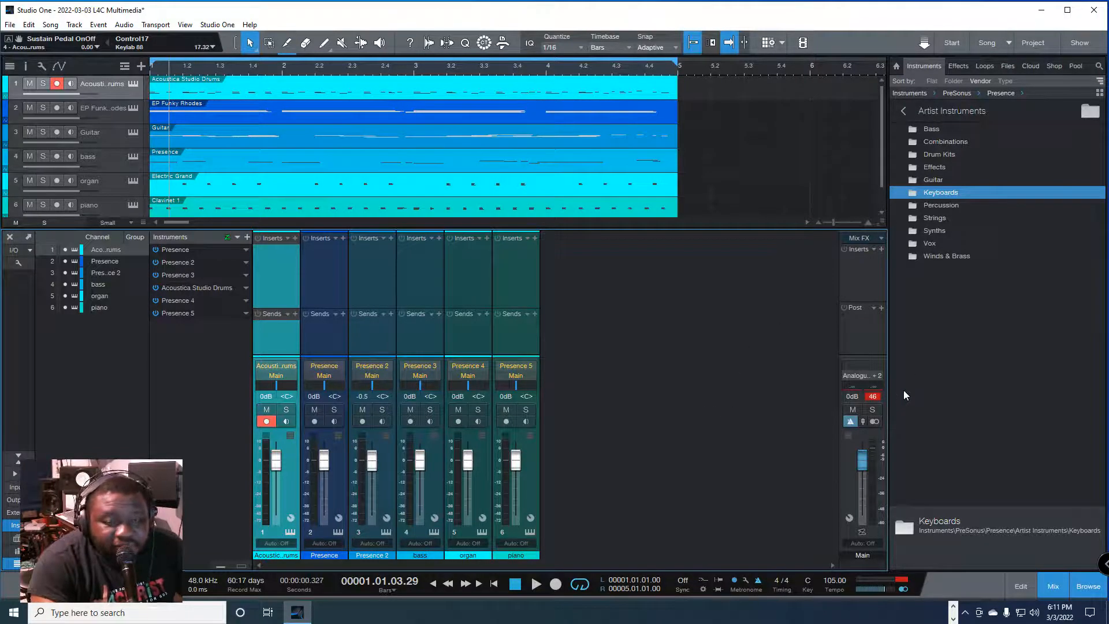
Step: Clear the Main channel's clip indicator and play the song from the start to check its output level
{"action": "left_click", "coordinate": [874, 396]}
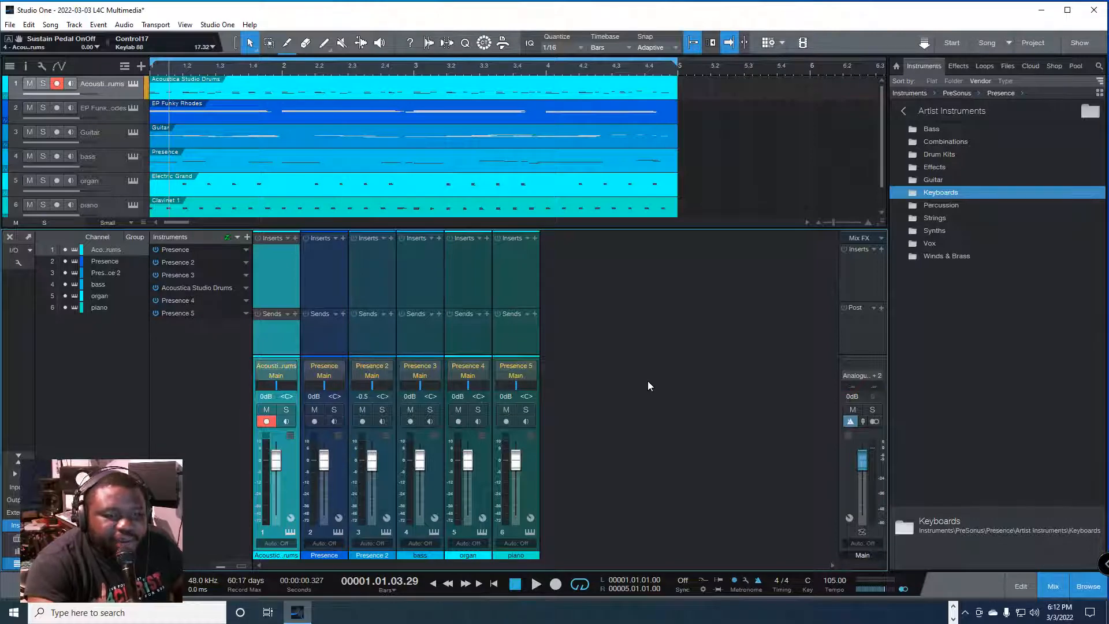
{"action": "key", "text": "comma"}
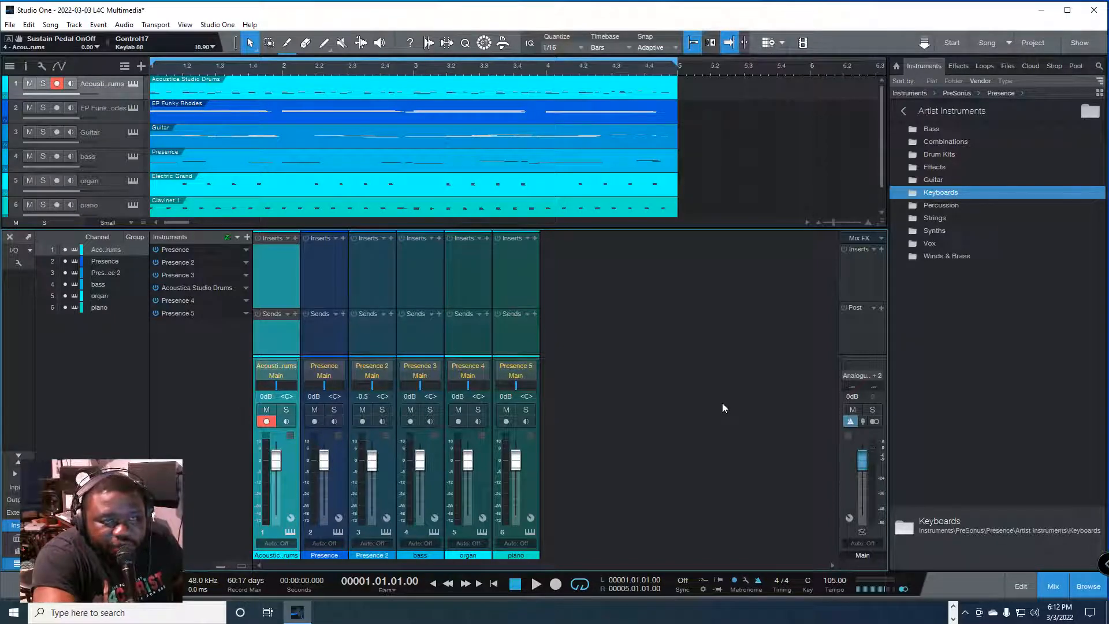
{"action": "key", "text": "space"}
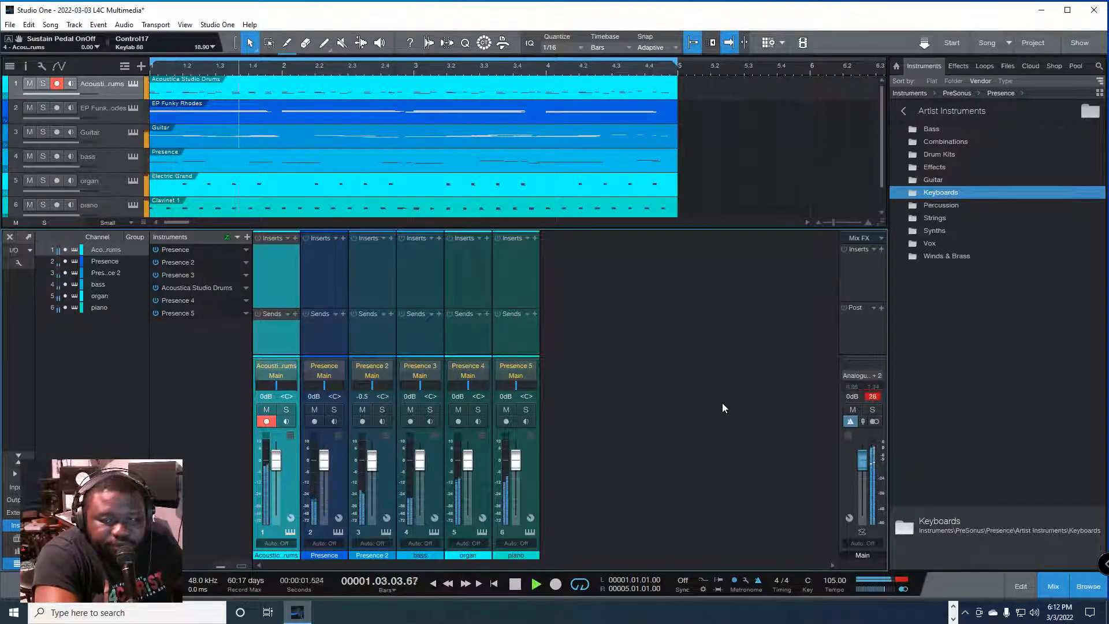
{"action": "key", "text": "space"}
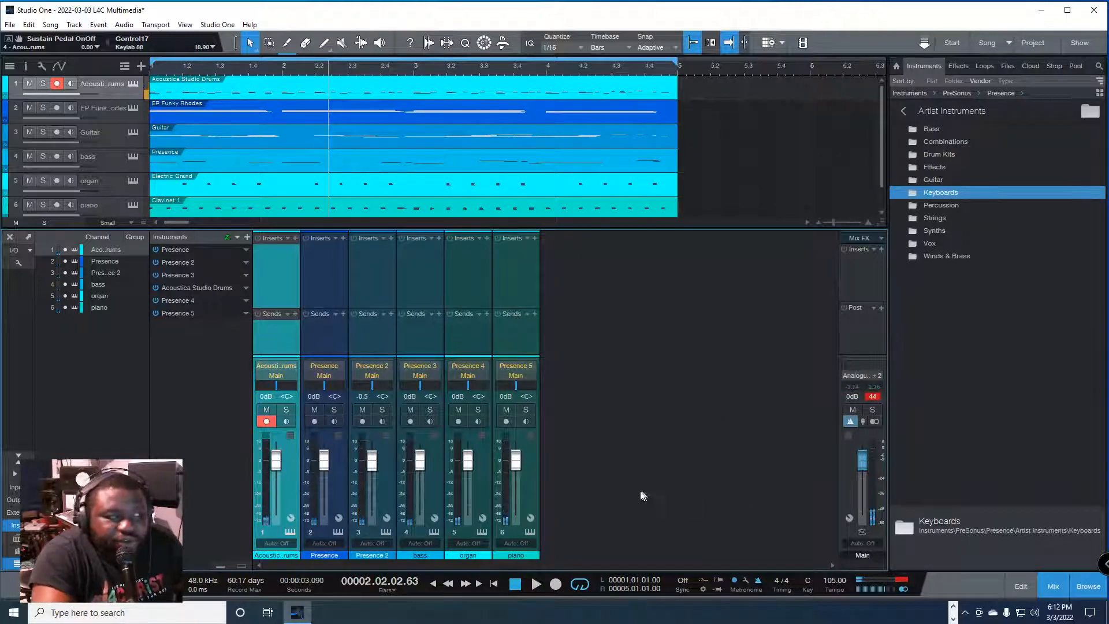
Step: Select all six mixer channels from drums to piano and lower their faders together to -∞
{"action": "left_click", "coordinate": [528, 487]}
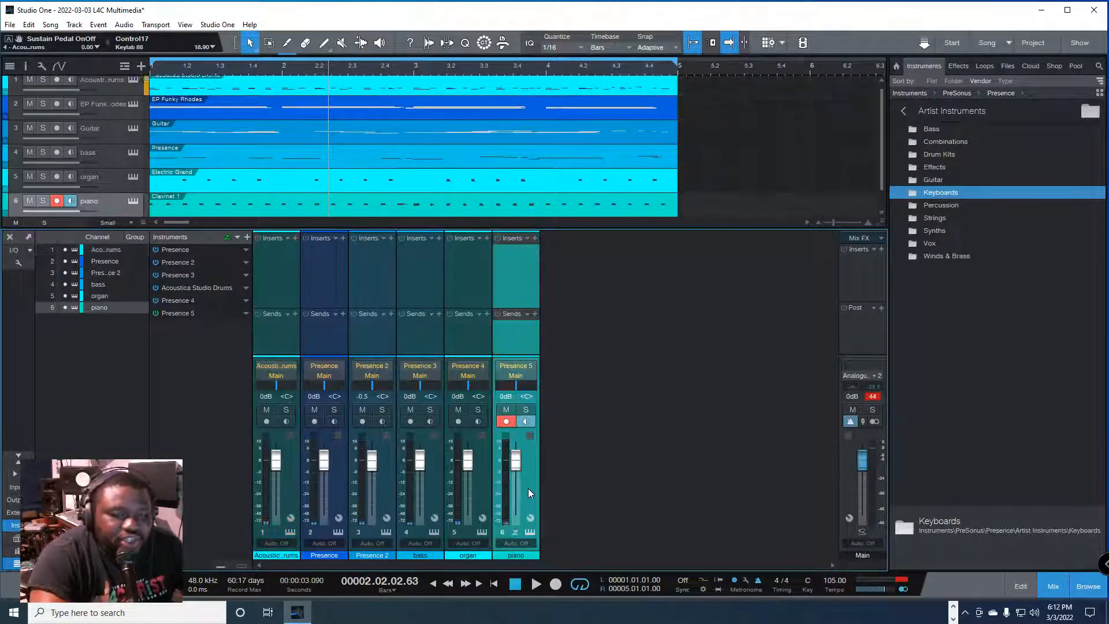
{"action": "left_click", "coordinate": [285, 491]}
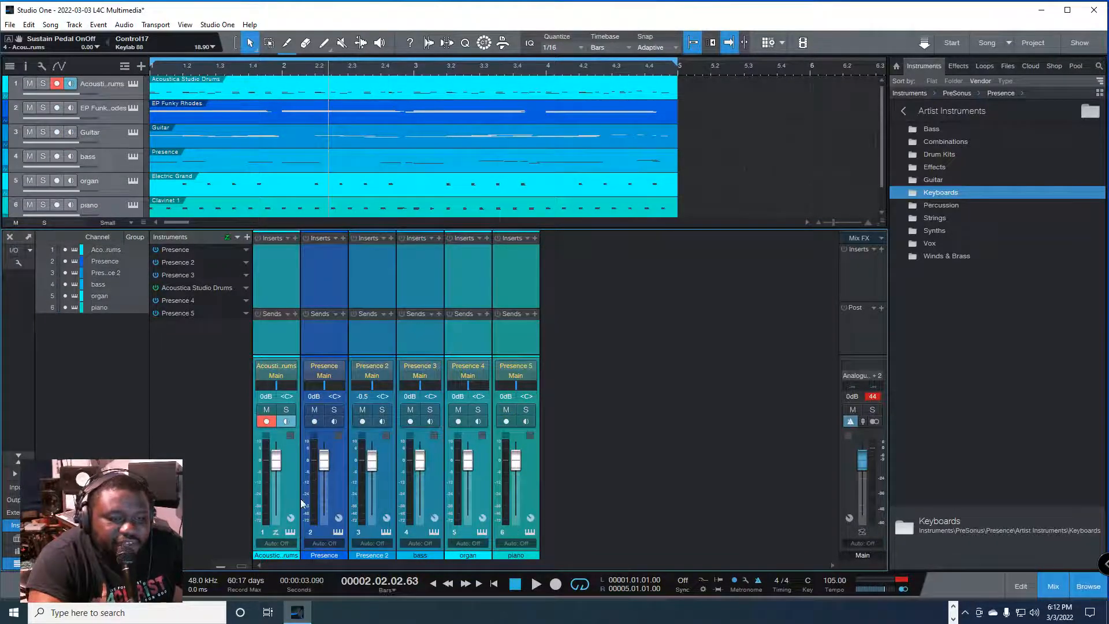
{"action": "left_click_drag", "start_coordinate": [325, 461], "coordinate": [323, 512]}
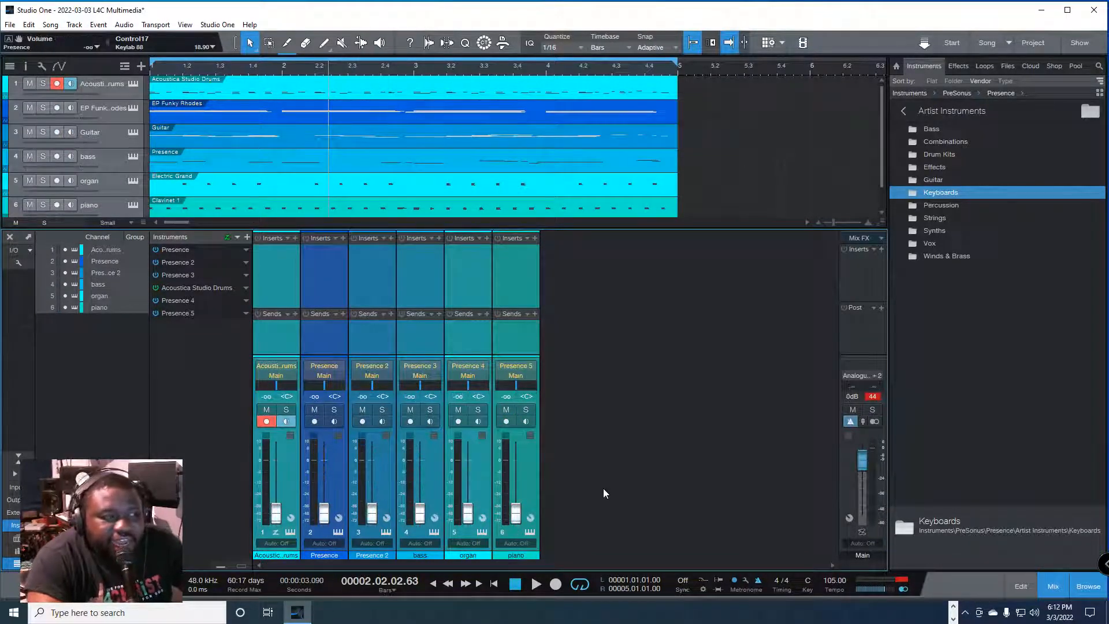
{"action": "left_click", "coordinate": [518, 477]}
{"action": "left_click", "coordinate": [292, 477]}
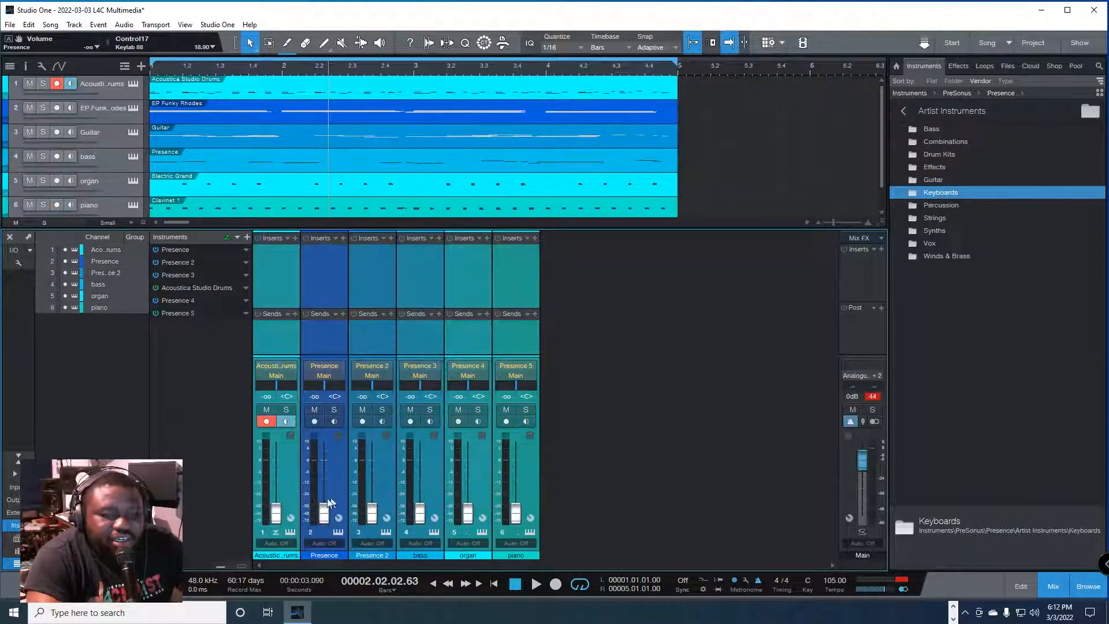
{"action": "left_click_drag", "start_coordinate": [334, 601], "coordinate": [393, 598]}
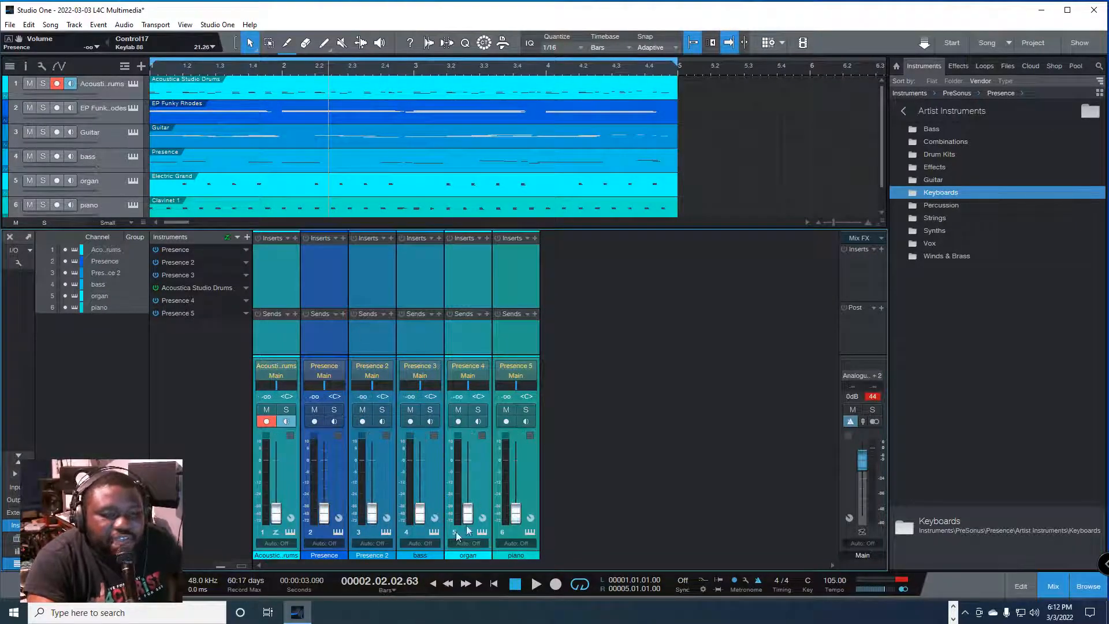
Step: Select only the piano channel, clear the Main clip indicator, and play the song from the start with all faders down
{"action": "left_click", "coordinate": [535, 488]}
{"action": "left_click", "coordinate": [873, 399]}
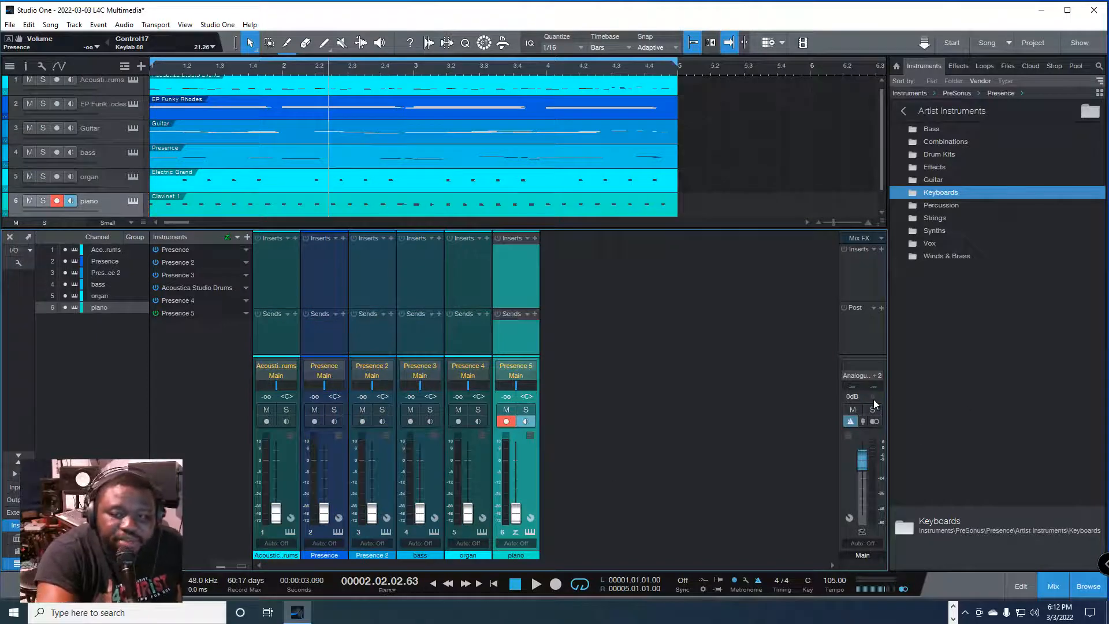
{"action": "key", "text": "comma"}
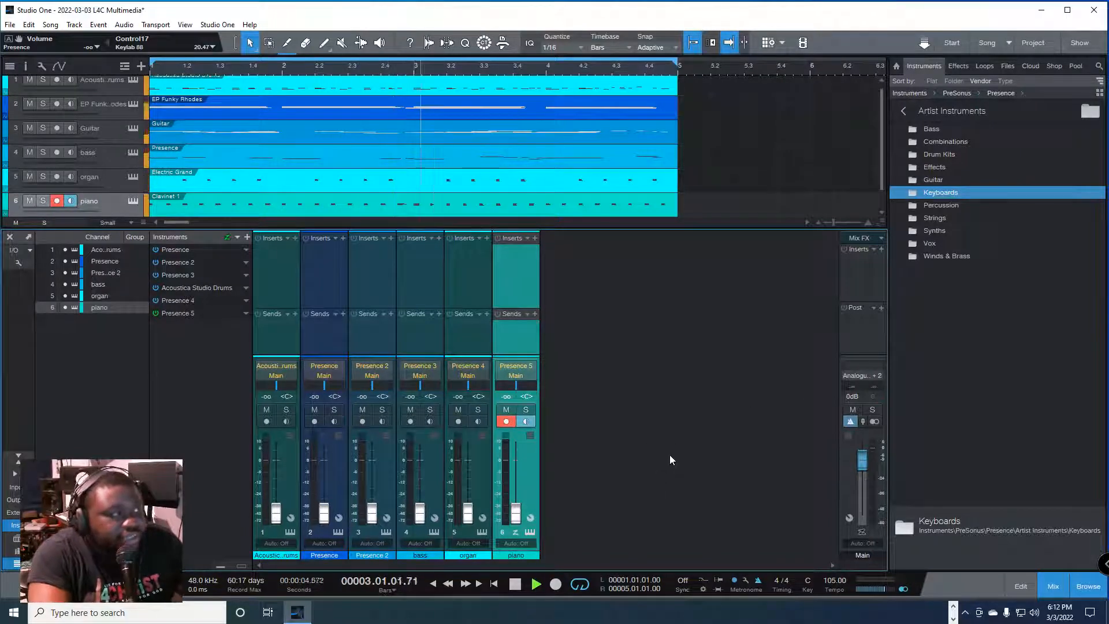
{"action": "key", "text": "space"}
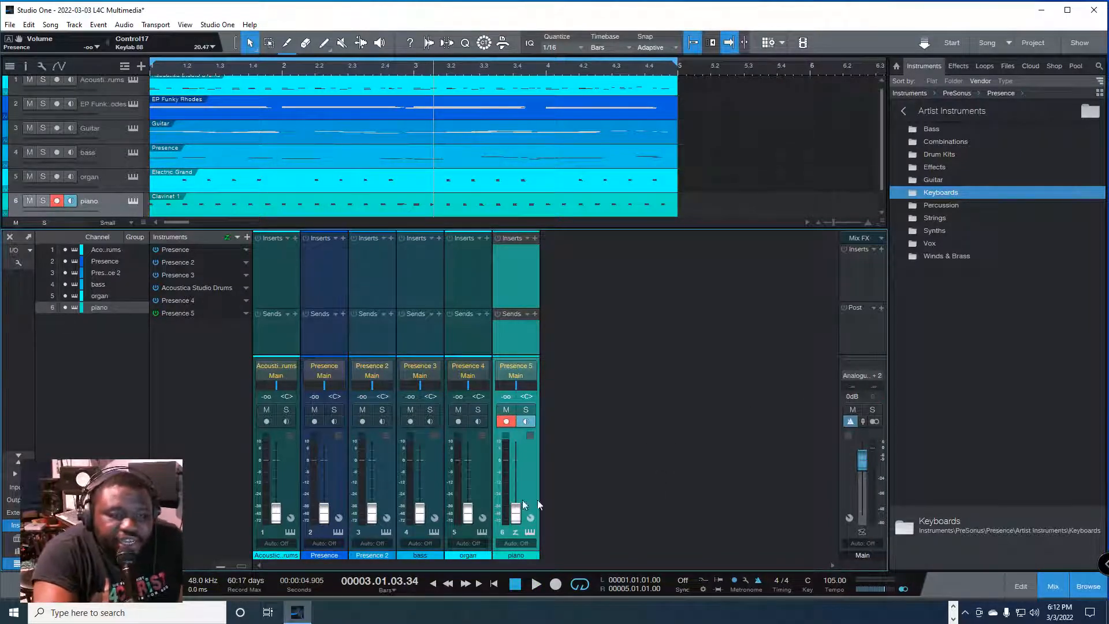
Step: Select all six mixer channels again and raise their faders together to -3.4 dB
{"action": "left_click", "coordinate": [290, 466]}
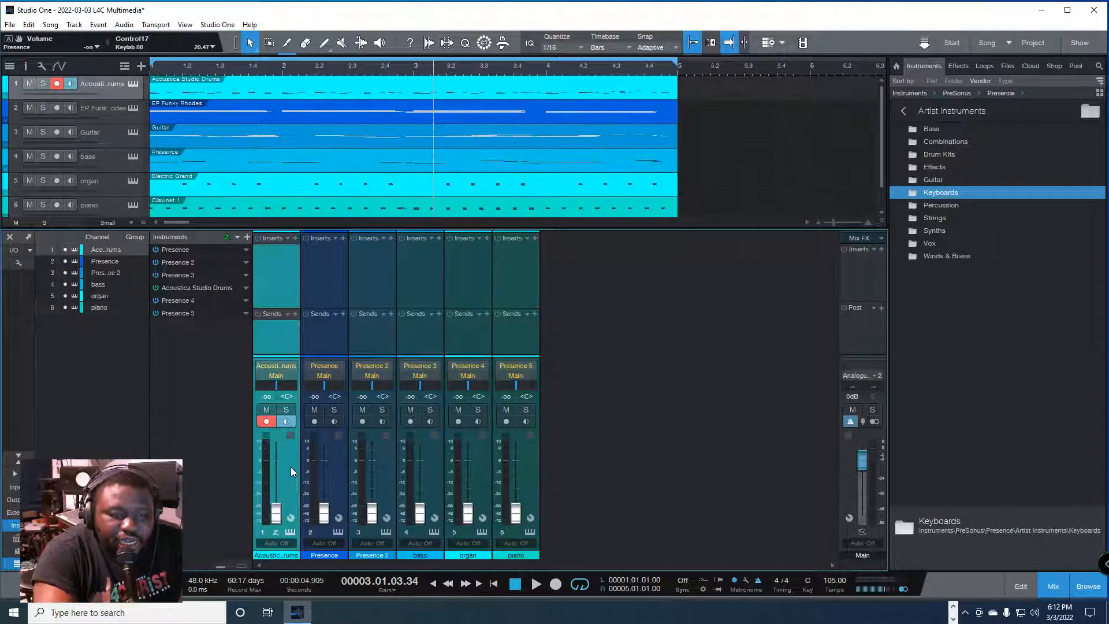
{"action": "mouse_move", "coordinate": [312, 479]}
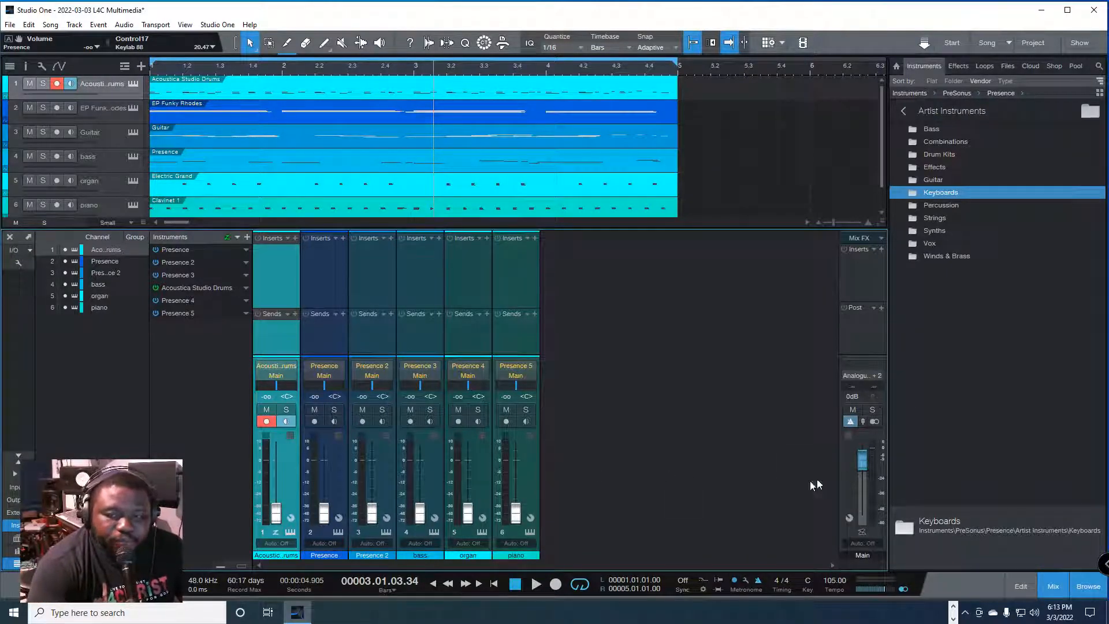
{"action": "left_click", "coordinate": [529, 473]}
{"action": "left_click", "coordinate": [291, 472], "text": "shift"}
{"action": "left_click_drag", "start_coordinate": [325, 512], "coordinate": [331, 471]}
Step: Play the song while raising all six selected faders together to +5.2 dB, and stop playback
{"action": "key", "text": "space"}
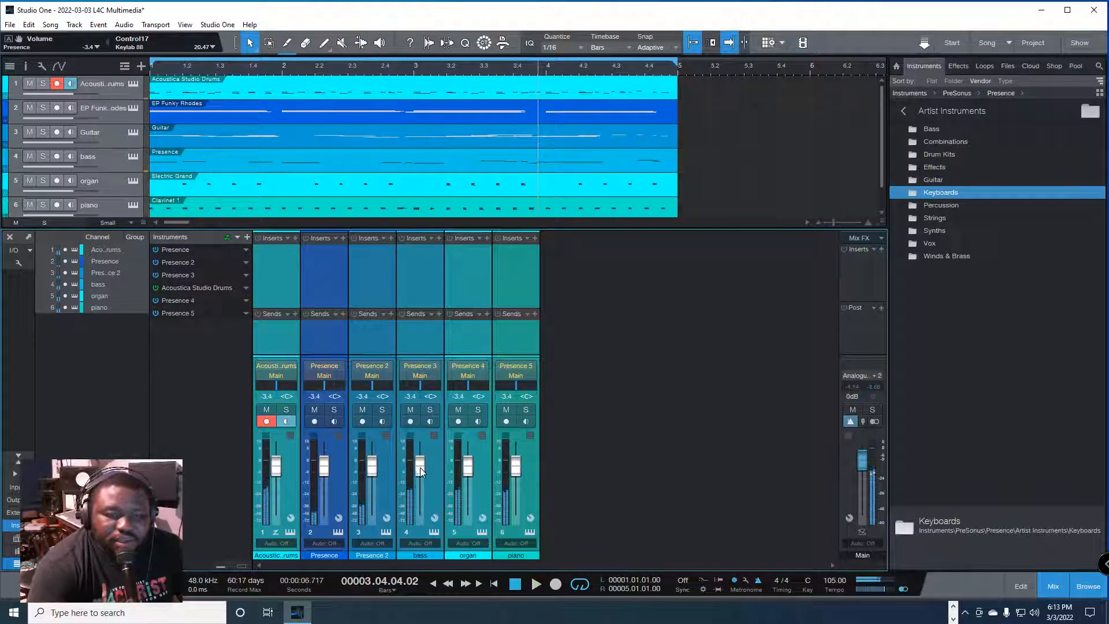
{"action": "left_click_drag", "start_coordinate": [420, 465], "coordinate": [425, 452]}
{"action": "key", "text": "space"}
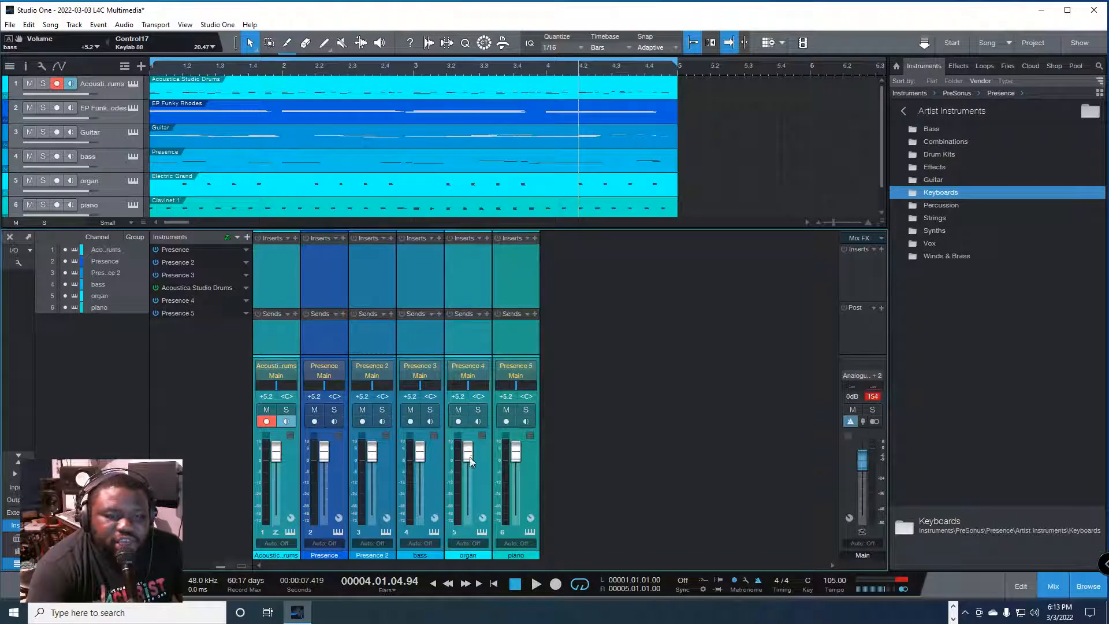
Step: Lower all six selected faders to -9.3 dB, clear the Main clip indicator, and play the song to check the level
{"action": "left_click_drag", "start_coordinate": [466, 453], "coordinate": [469, 477]}
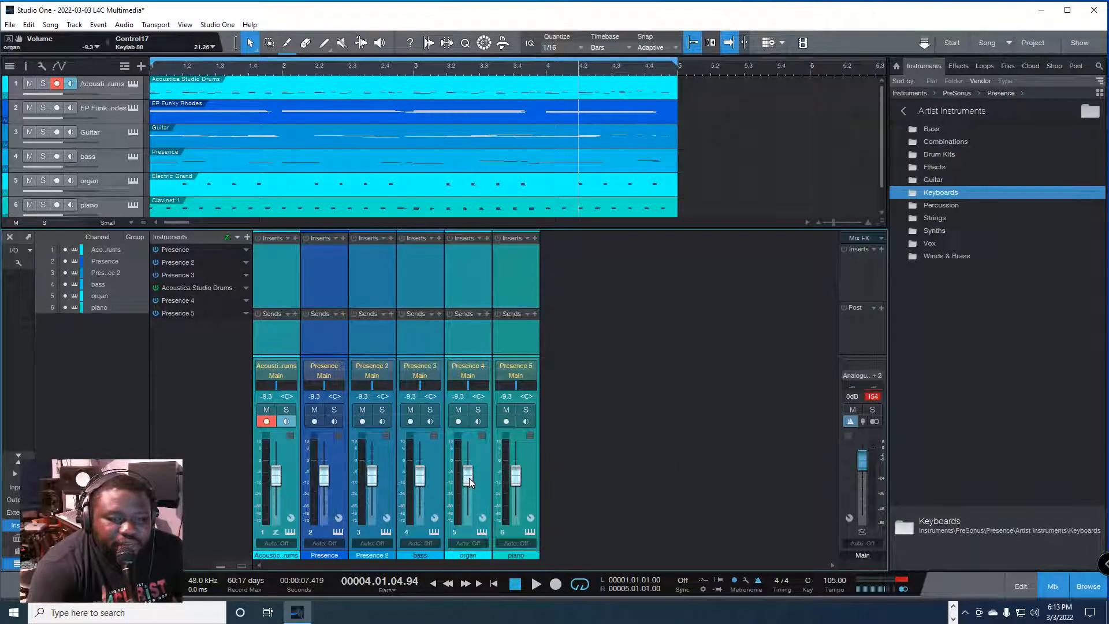
{"action": "left_click", "coordinate": [871, 396]}
{"action": "key", "text": "space"}
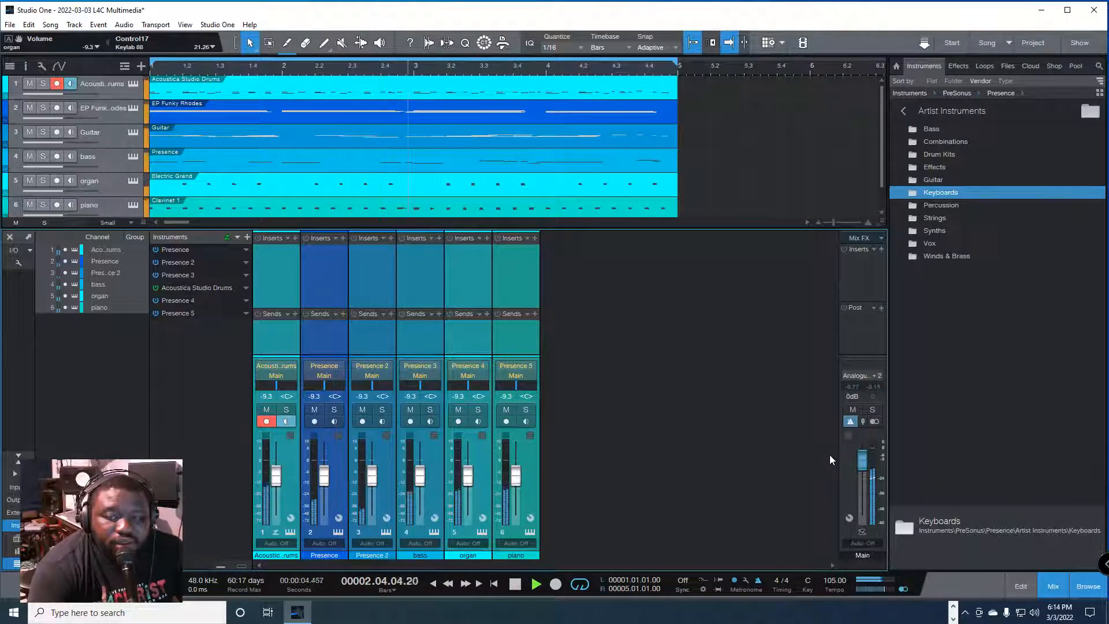
Step: Stop and resume playback of the song to check the Main output level, then stop it
{"action": "key", "text": "space"}
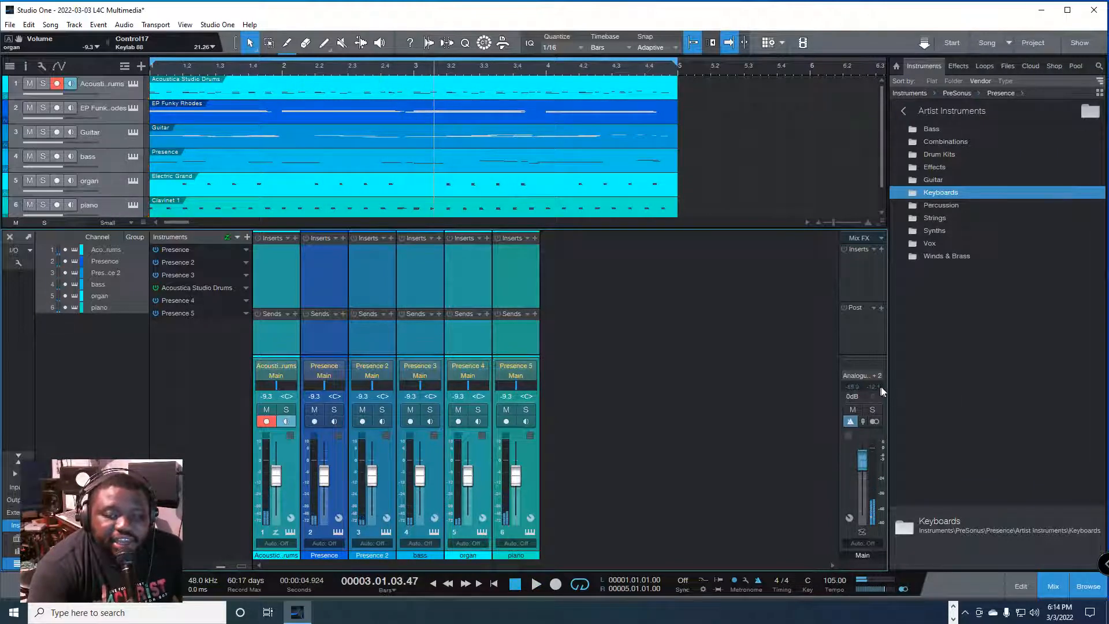
{"action": "key", "text": "space"}
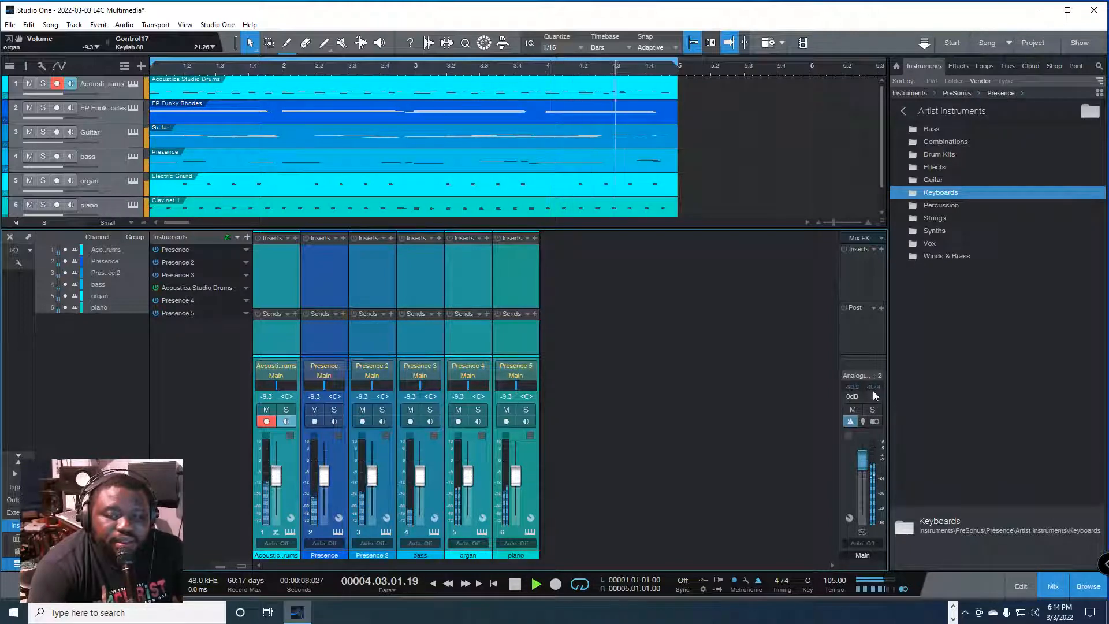
{"action": "key", "text": "space"}
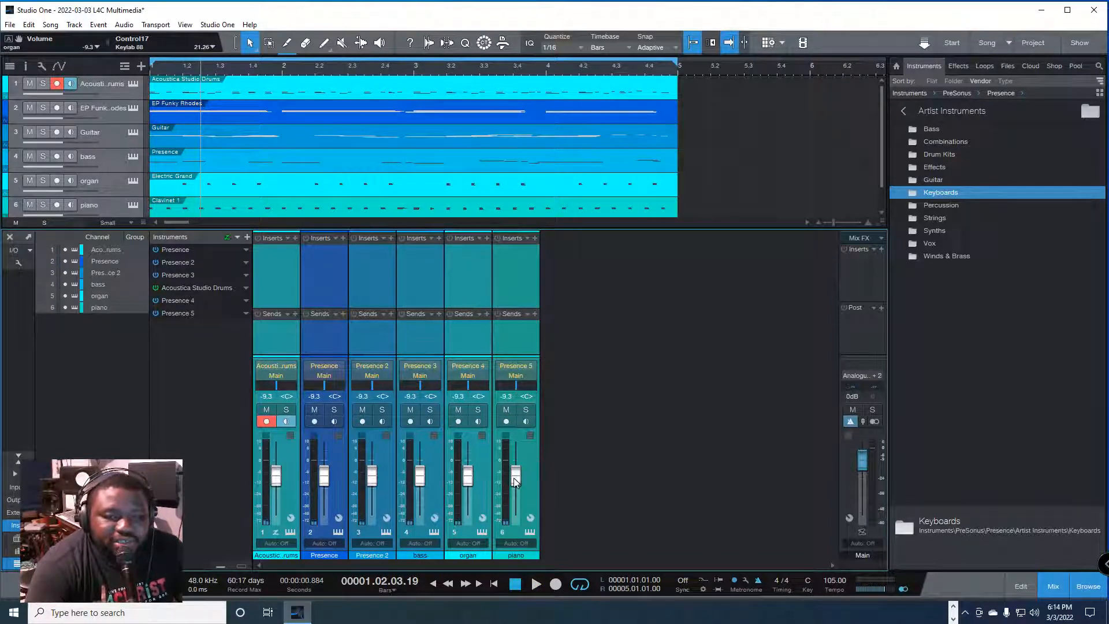
Step: Lower all six selected faders to -∞, then select the channels individually, ending with only the Acoustica Studio Drums channel
{"action": "left_click_drag", "start_coordinate": [515, 477], "coordinate": [510, 545]}
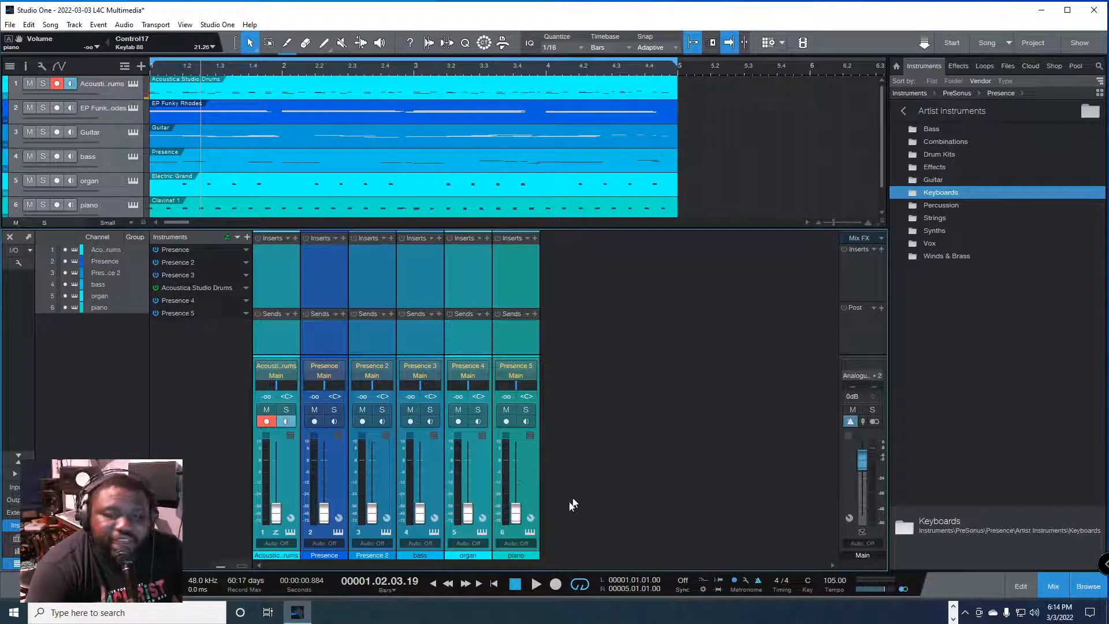
{"action": "left_click", "coordinate": [510, 492]}
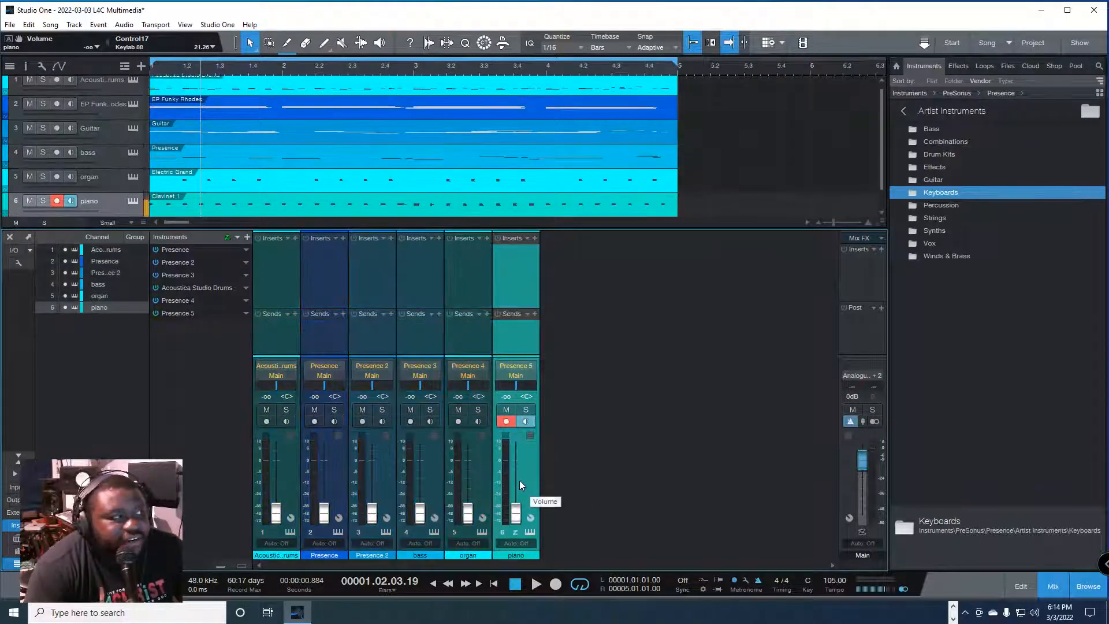
{"action": "left_click", "coordinate": [484, 489]}
{"action": "left_click", "coordinate": [424, 481]}
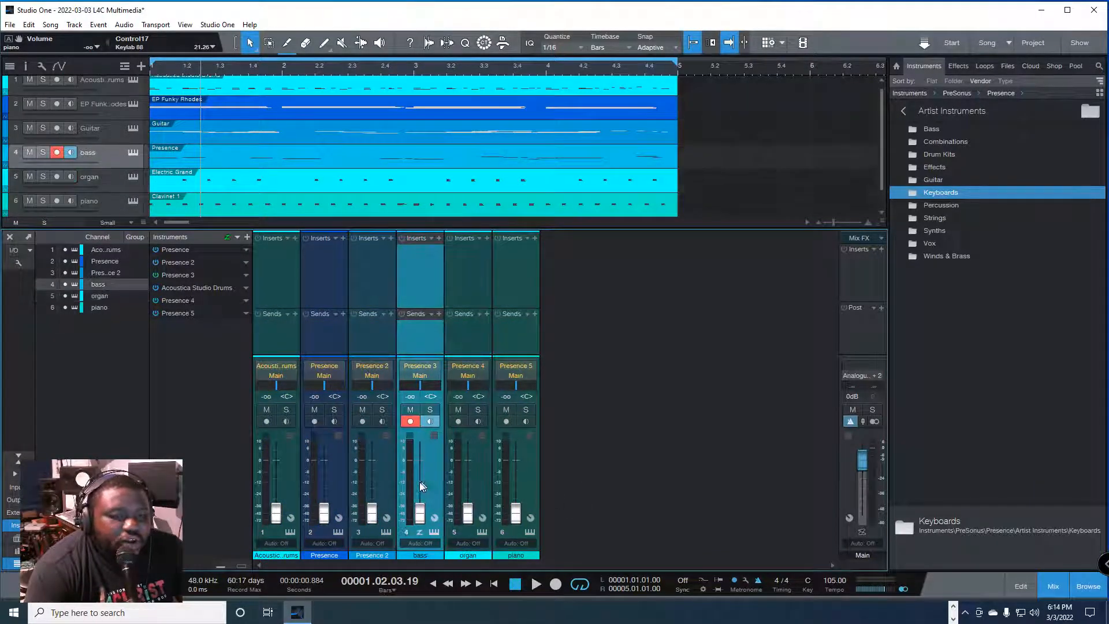
{"action": "left_click", "coordinate": [373, 486]}
{"action": "left_click", "coordinate": [330, 479]}
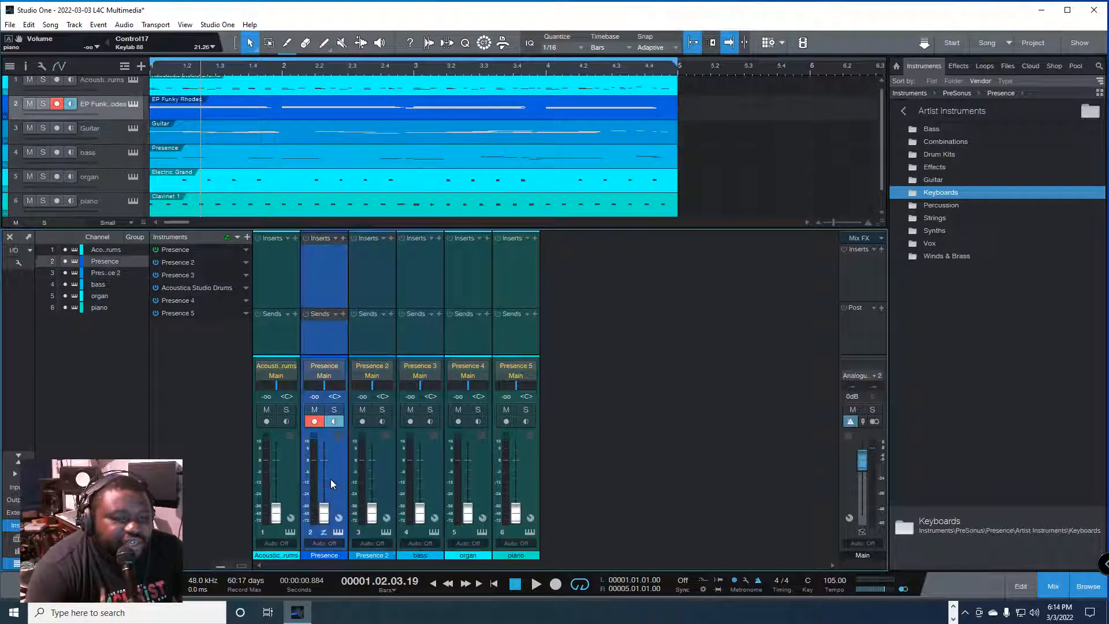
{"action": "left_click", "coordinate": [291, 483]}
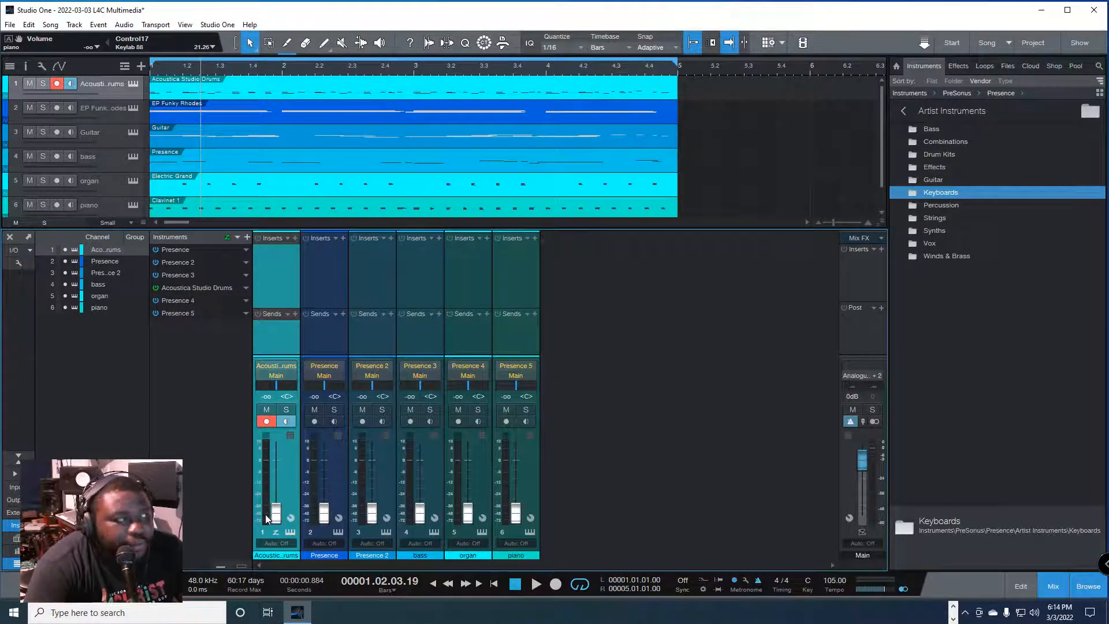
{"action": "left_click_drag", "start_coordinate": [275, 505], "coordinate": [264, 539]}
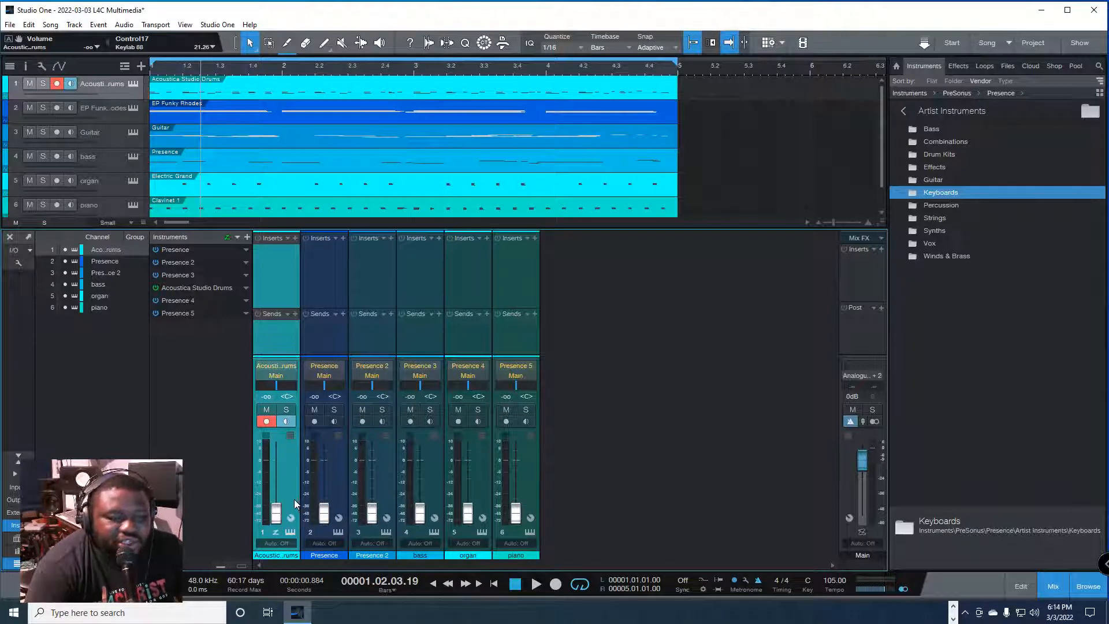
{"action": "left_click", "coordinate": [286, 410]}
{"action": "left_click", "coordinate": [288, 411]}
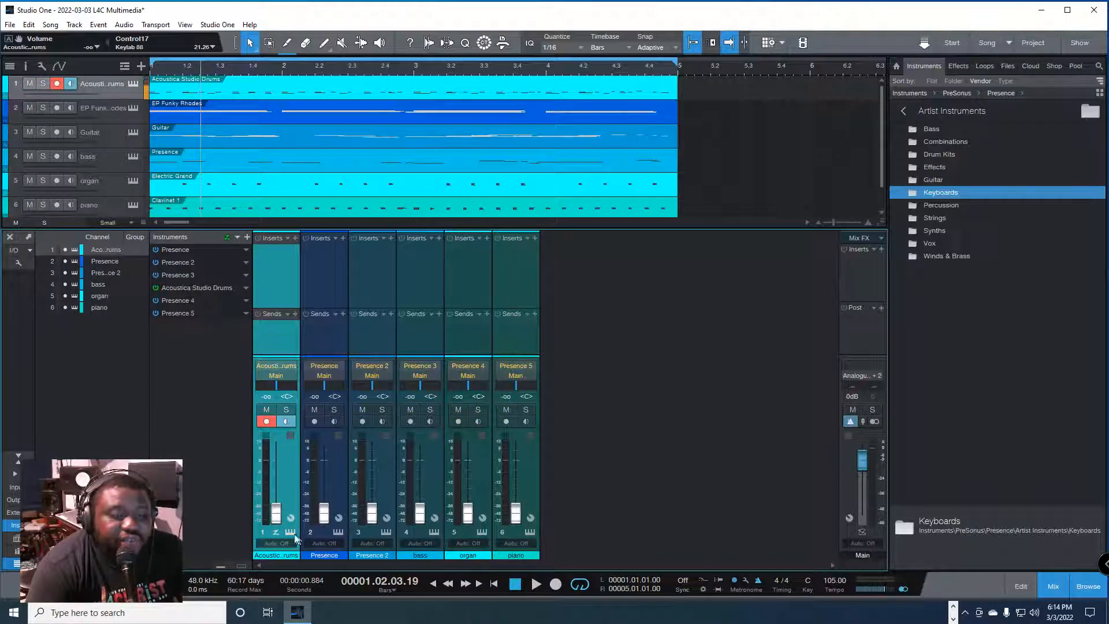
Step: Raise the drums fader, set its level to exactly 0 dB, and play the song to check the Main output
{"action": "left_click_drag", "start_coordinate": [276, 517], "coordinate": [281, 472]}
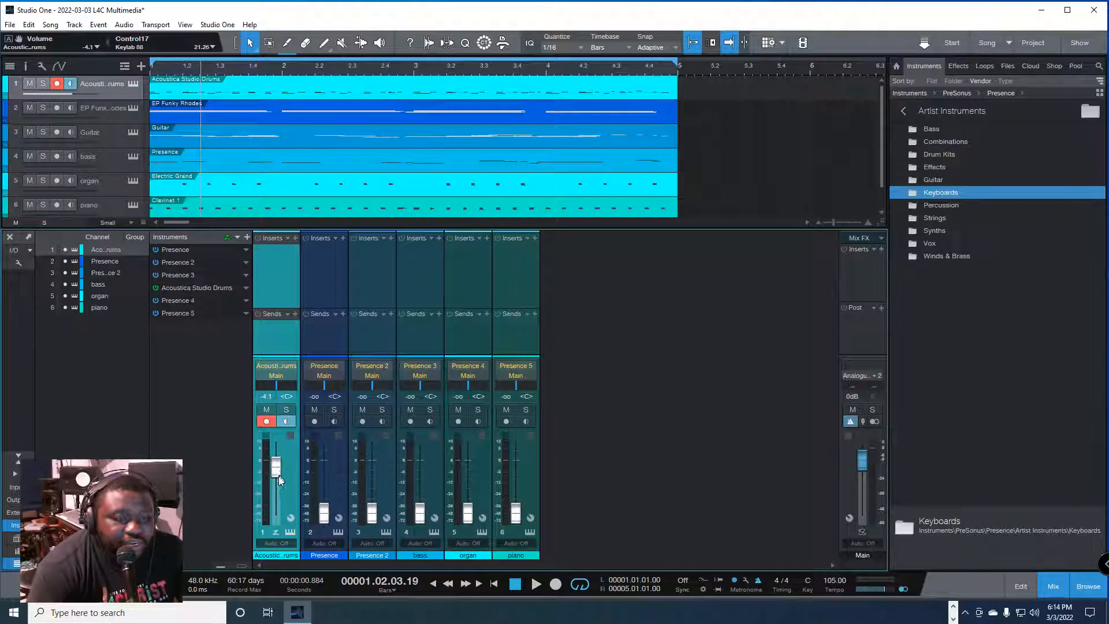
{"action": "left_click", "coordinate": [266, 396]}
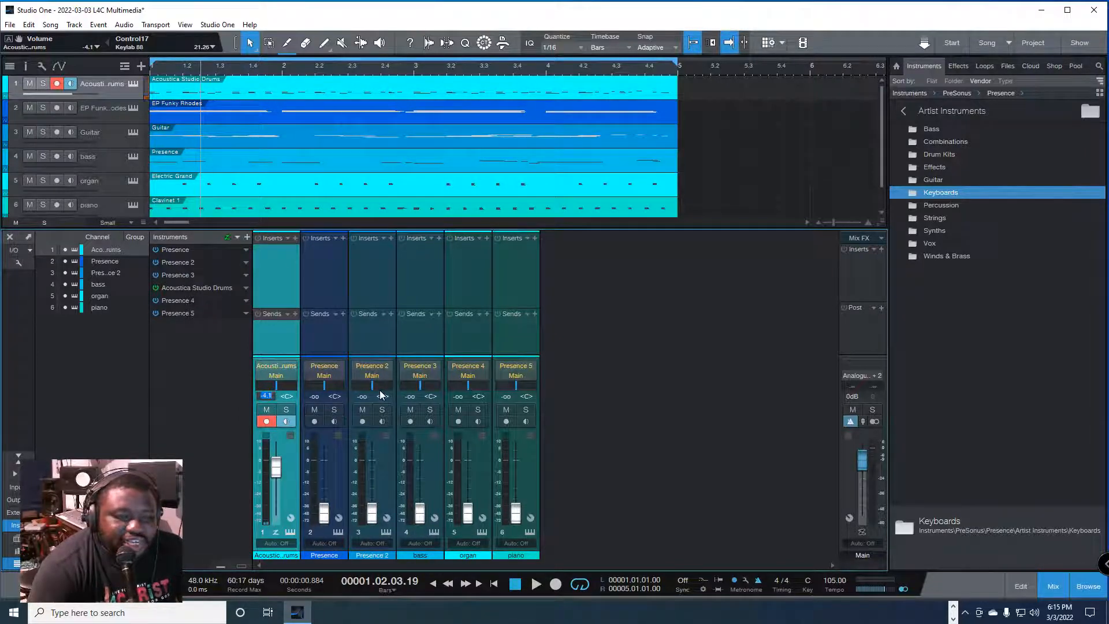
{"action": "type", "text": "0"}
{"action": "key", "text": "Return"}
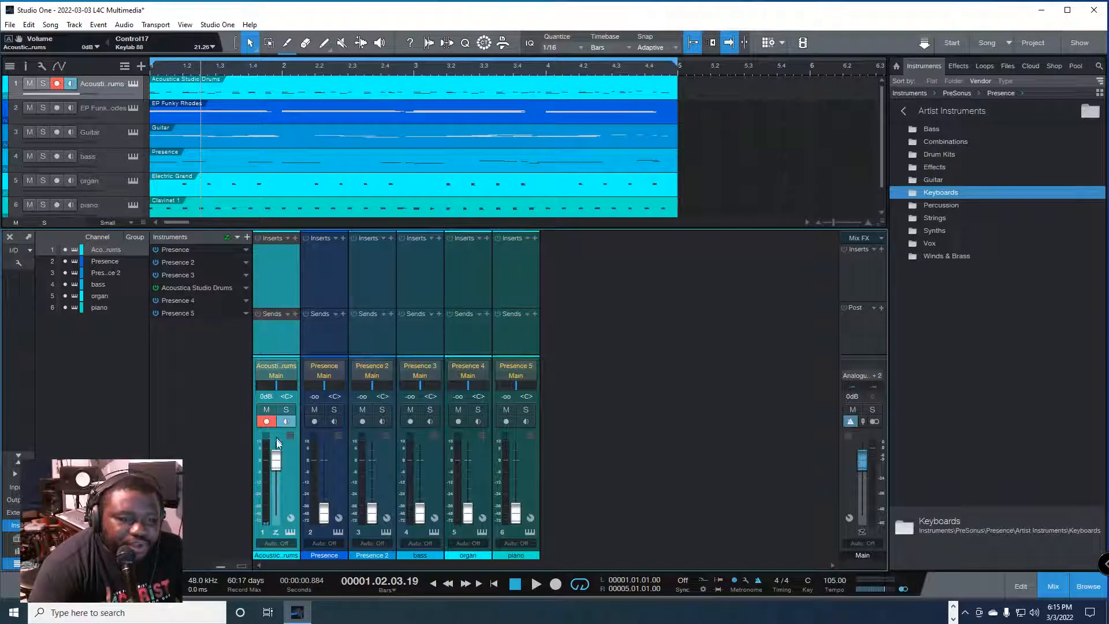
{"action": "key", "text": "space"}
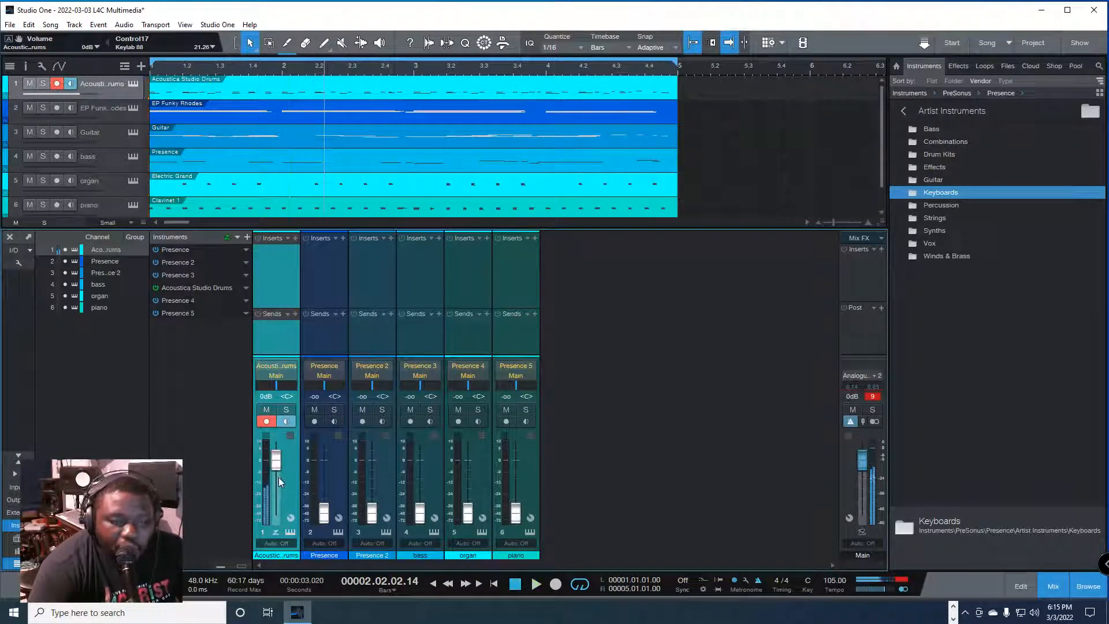
Step: Lower the drums fader all the way to -∞, then raise it to -19.6 dB
{"action": "left_click_drag", "start_coordinate": [278, 466], "coordinate": [279, 481]}
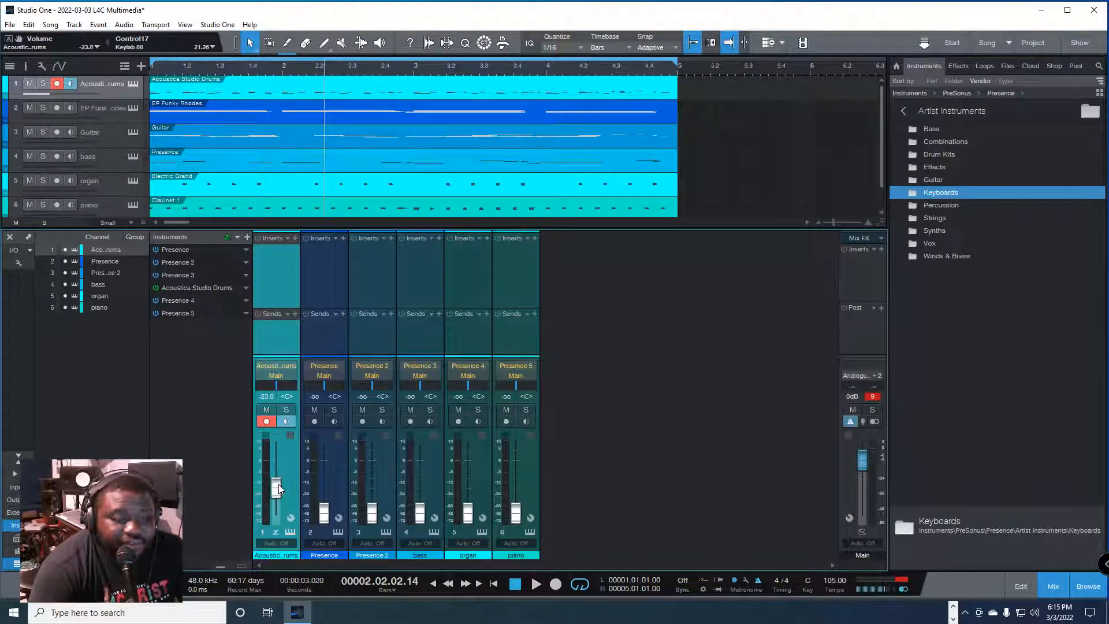
{"action": "left_click_drag", "start_coordinate": [278, 484], "coordinate": [276, 515]}
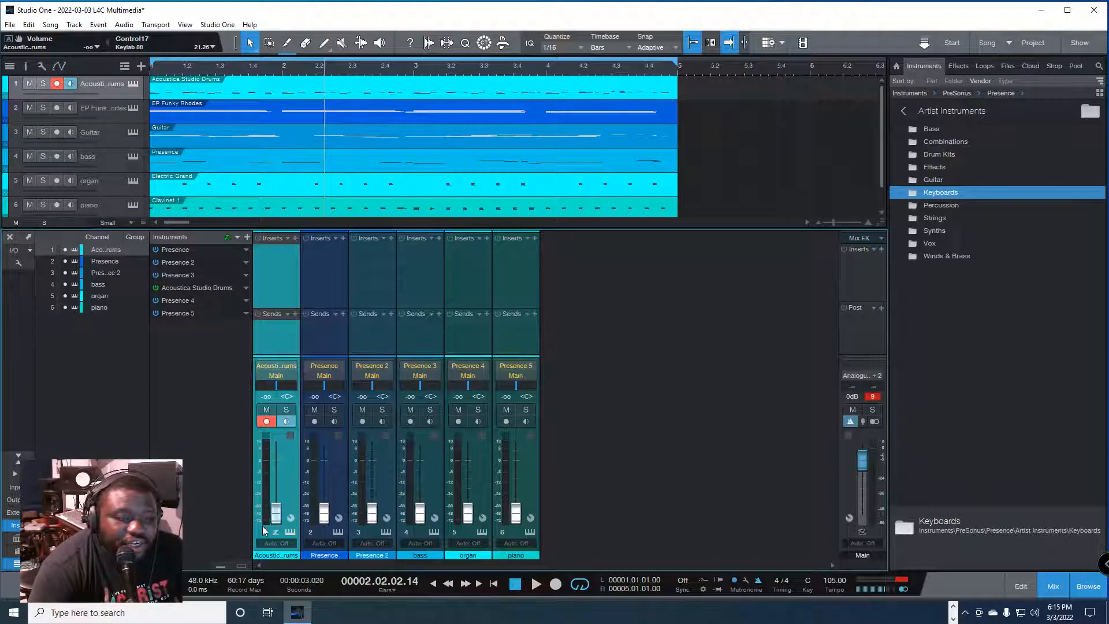
{"action": "left_click_drag", "start_coordinate": [276, 512], "coordinate": [278, 487]}
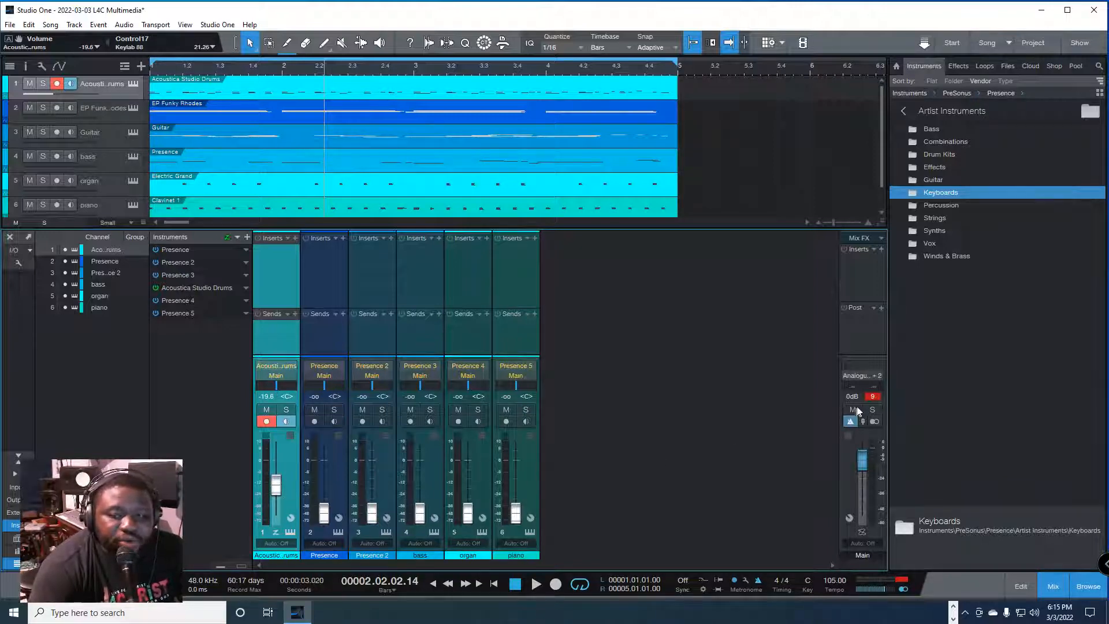
Step: Clear the Main clip indicator, play the song from the start to check the drums level, and stop playback
{"action": "left_click", "coordinate": [872, 396]}
{"action": "key", "text": "space"}
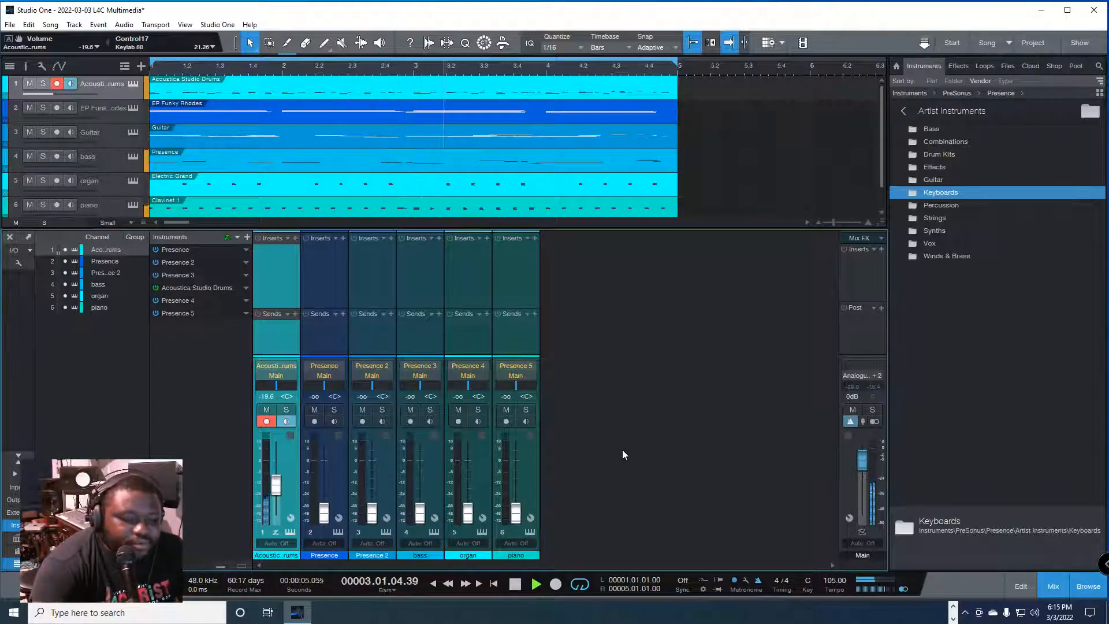
{"action": "key", "text": "comma"}
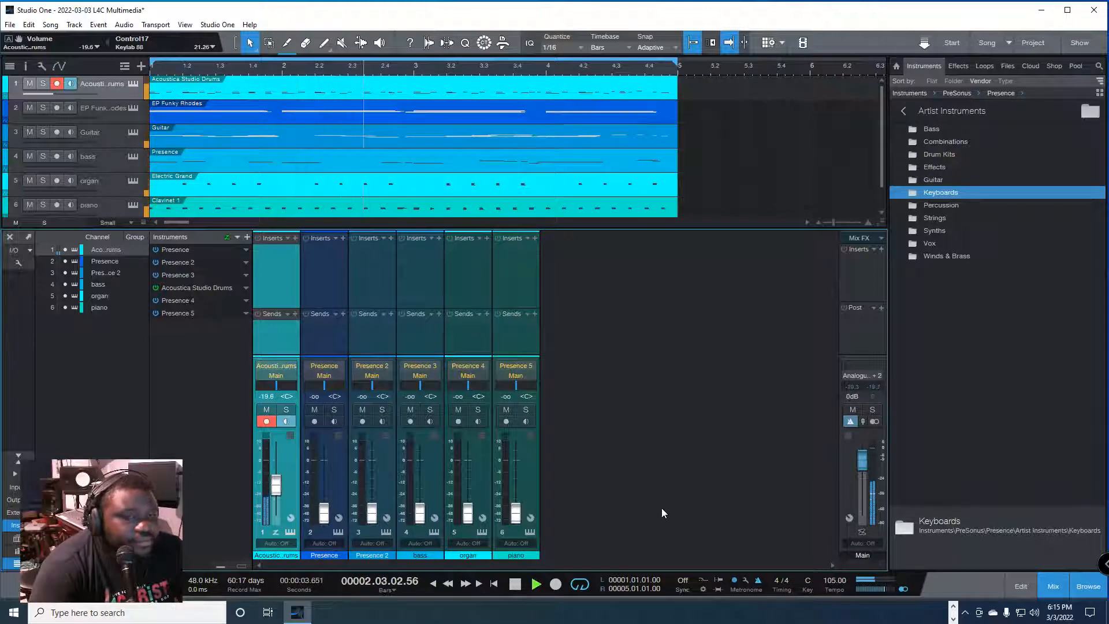
{"action": "key", "text": "space"}
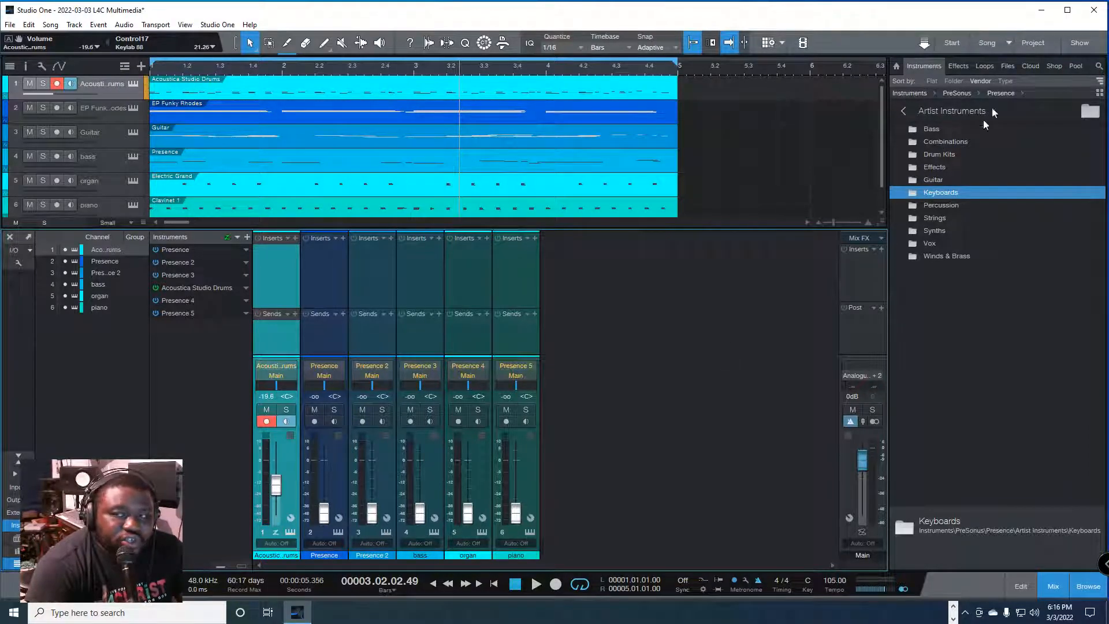
Step: Insert the PreSonus Analog Delay effect in the drums channel's inserts, close its window, and undo the insertion
{"action": "left_click", "coordinate": [958, 67]}
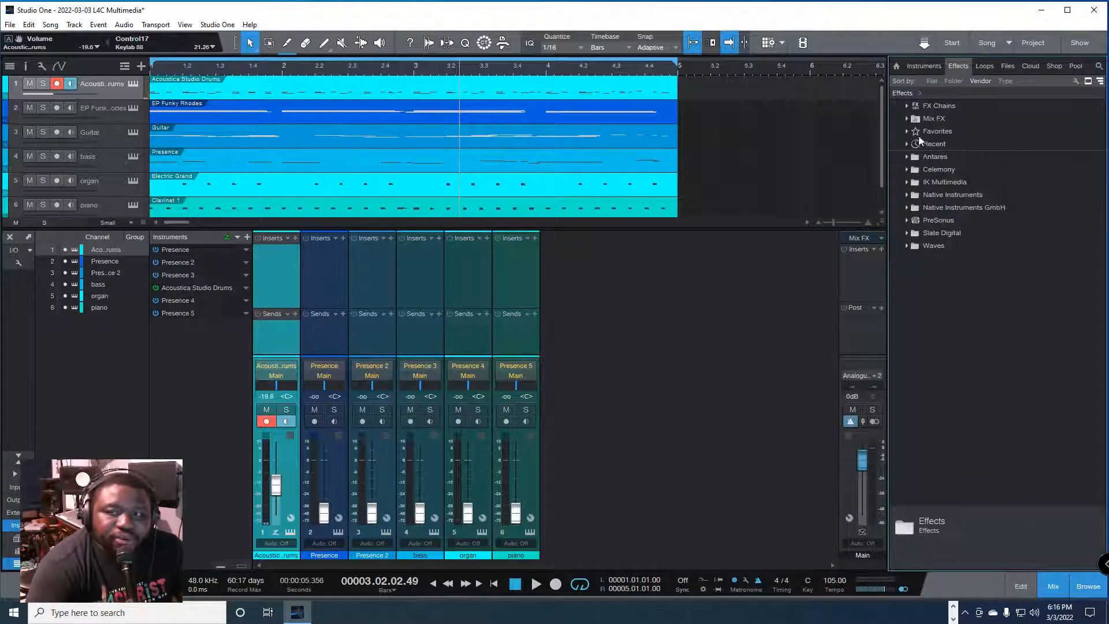
{"action": "left_click", "coordinate": [907, 220]}
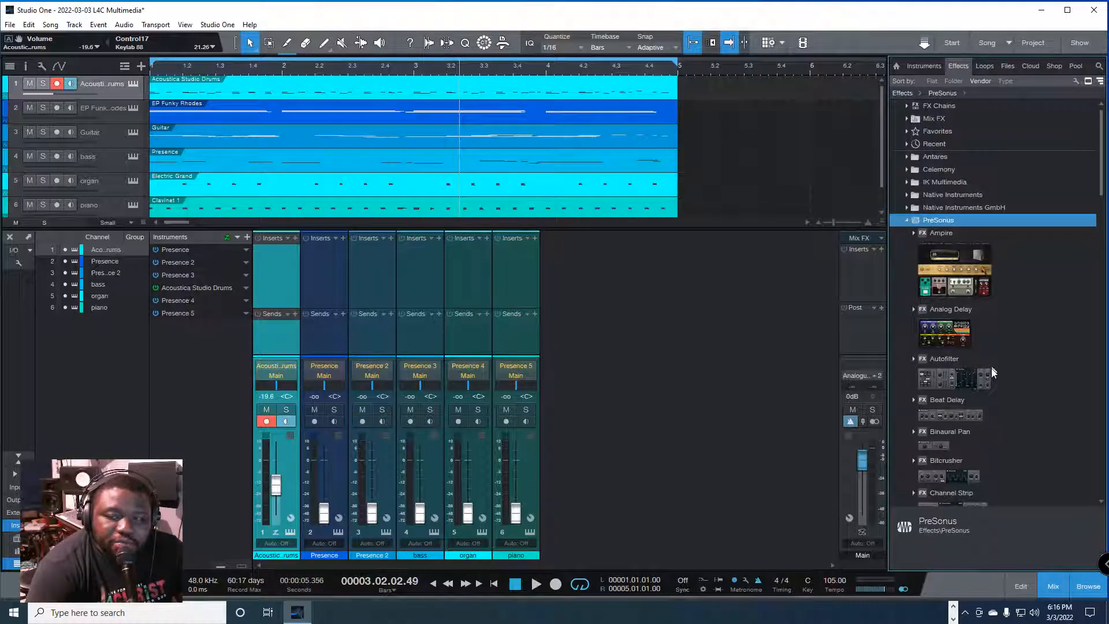
{"action": "scroll", "coordinate": [987, 364], "scroll_direction": "down", "scroll_amount": 1}
{"action": "left_click", "coordinate": [940, 327]}
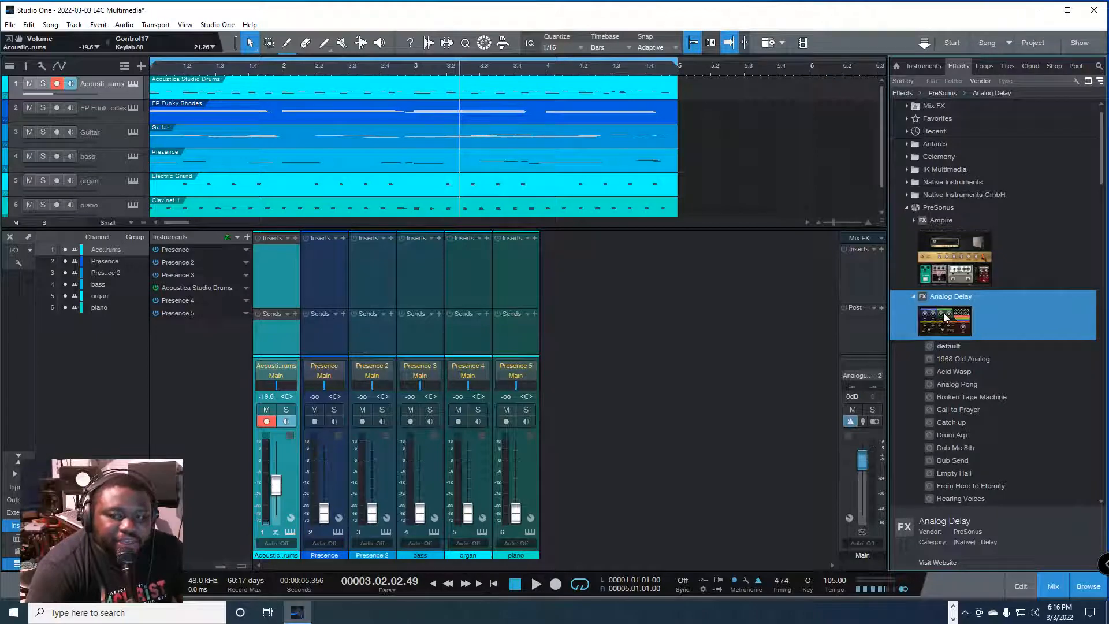
{"action": "left_click_drag", "start_coordinate": [944, 313], "coordinate": [265, 258]}
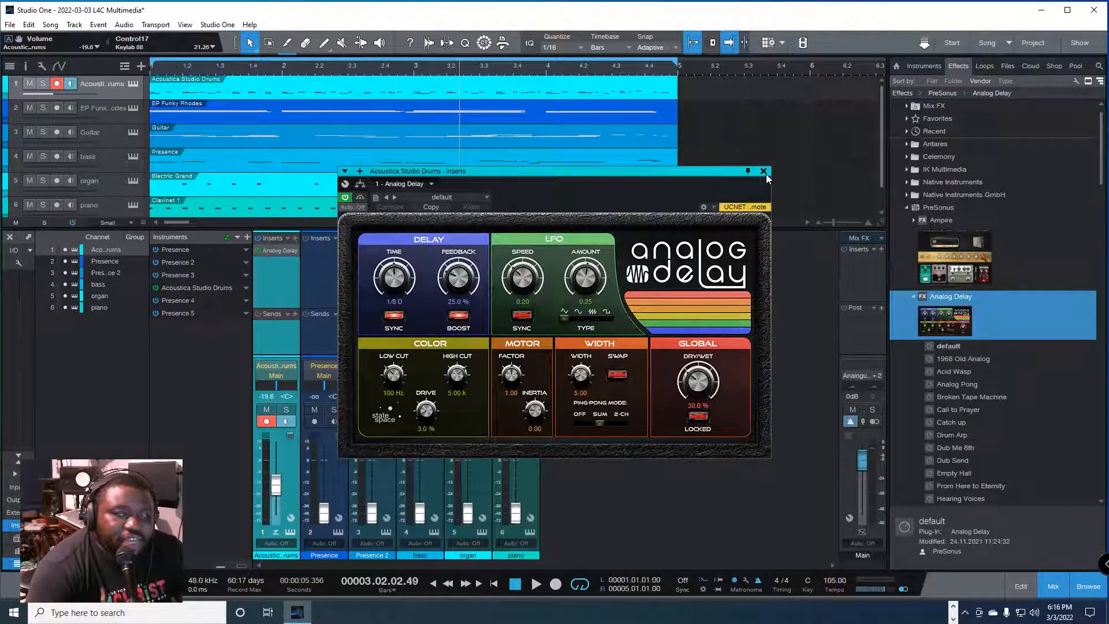
{"action": "left_click", "coordinate": [763, 171]}
{"action": "key", "text": "ctrl+z"}
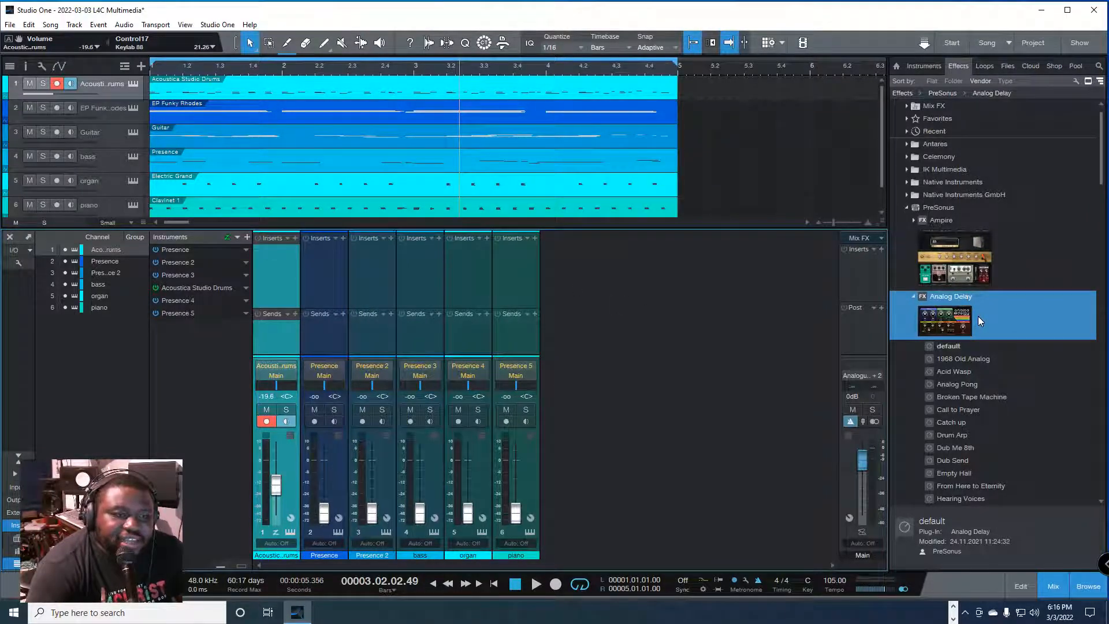
Step: Add Analog Delay through the drums track in the arrangement, close its window, undo the insertion, and collapse the PreSonus effects folder
{"action": "left_click_drag", "start_coordinate": [977, 317], "coordinate": [288, 91]}
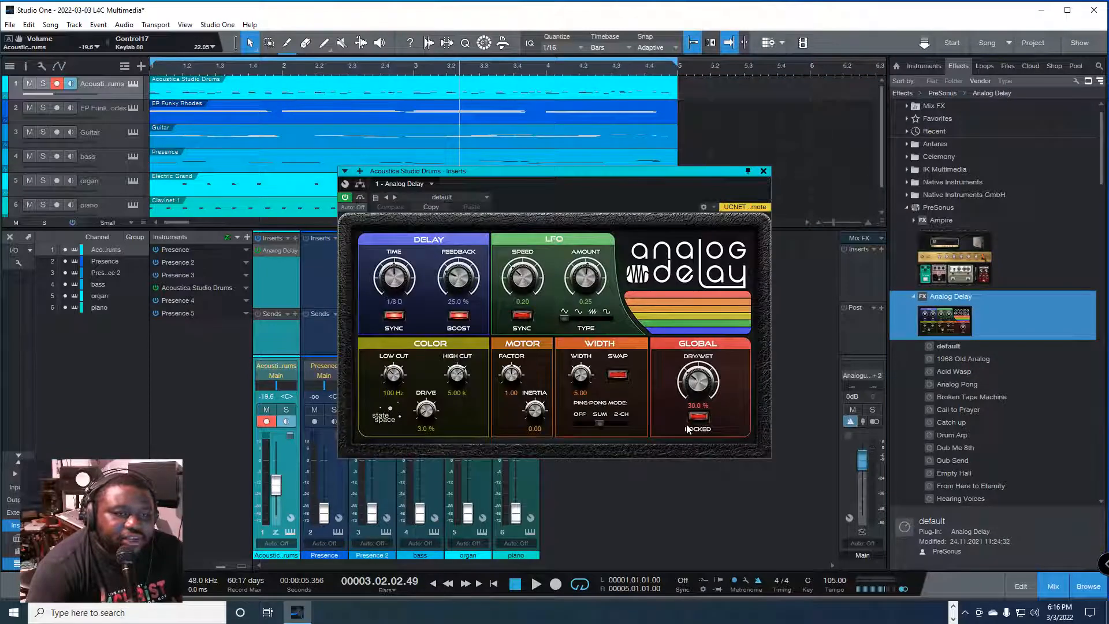
{"action": "left_click", "coordinate": [764, 171]}
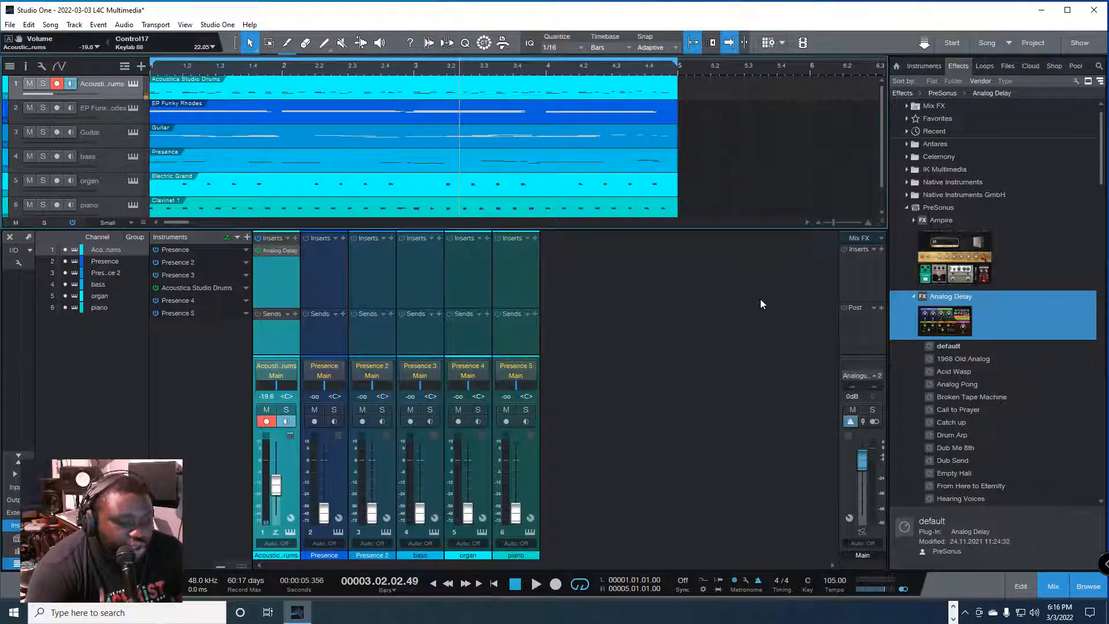
{"action": "key", "text": "ctrl+z"}
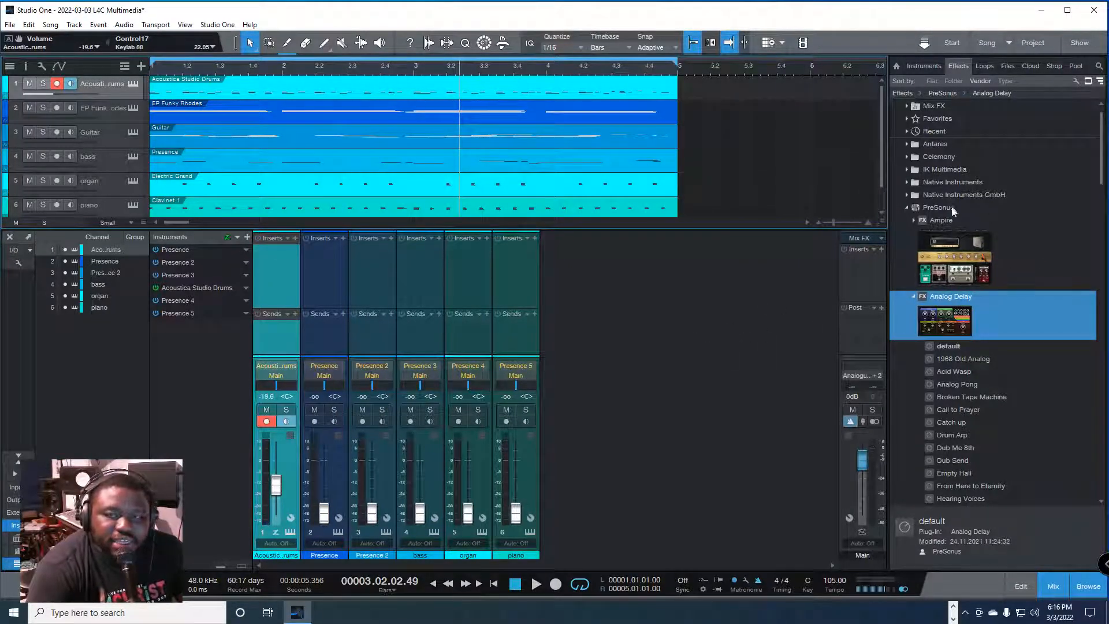
{"action": "left_click", "coordinate": [905, 207]}
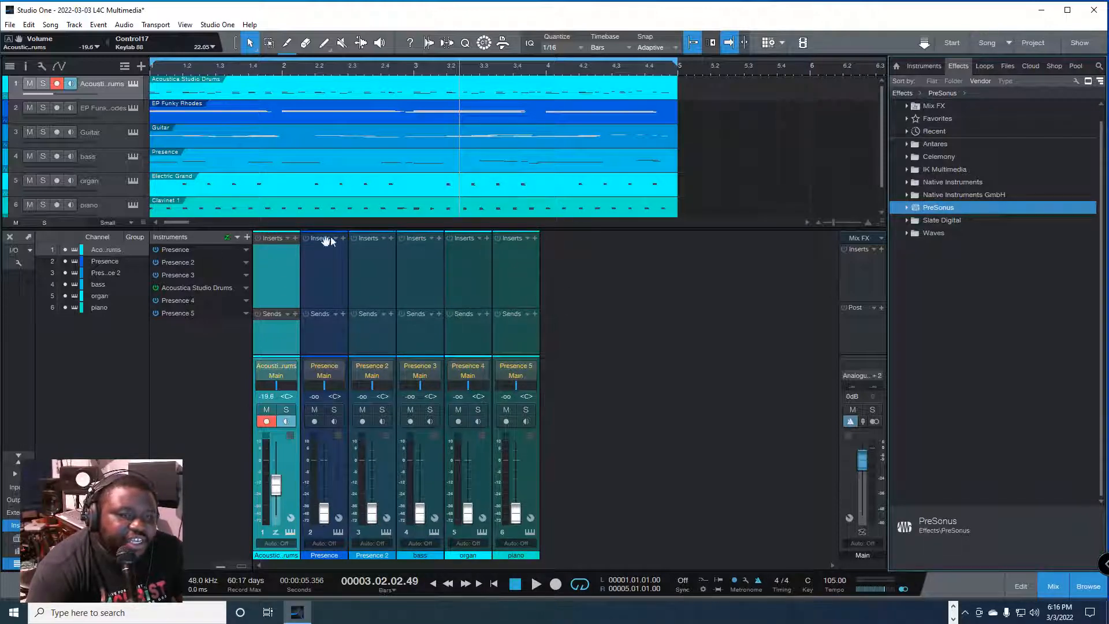
Step: Search the drums channel's insert list for "Auto", add Autofilter, close its window, and remove the effect
{"action": "left_click", "coordinate": [295, 238]}
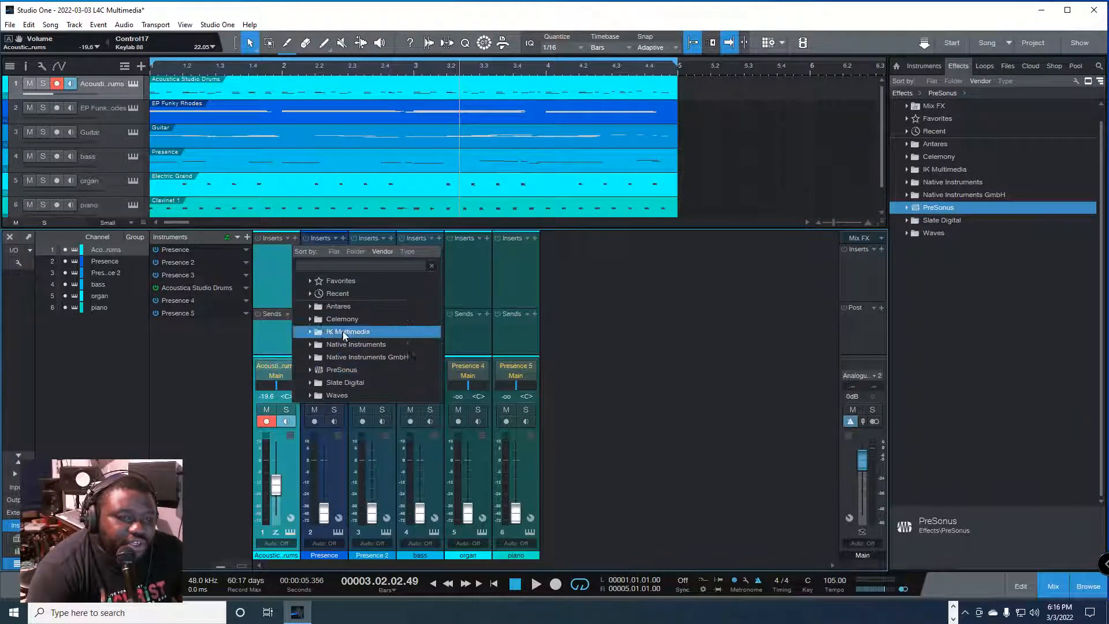
{"action": "type", "text": "Auto"}
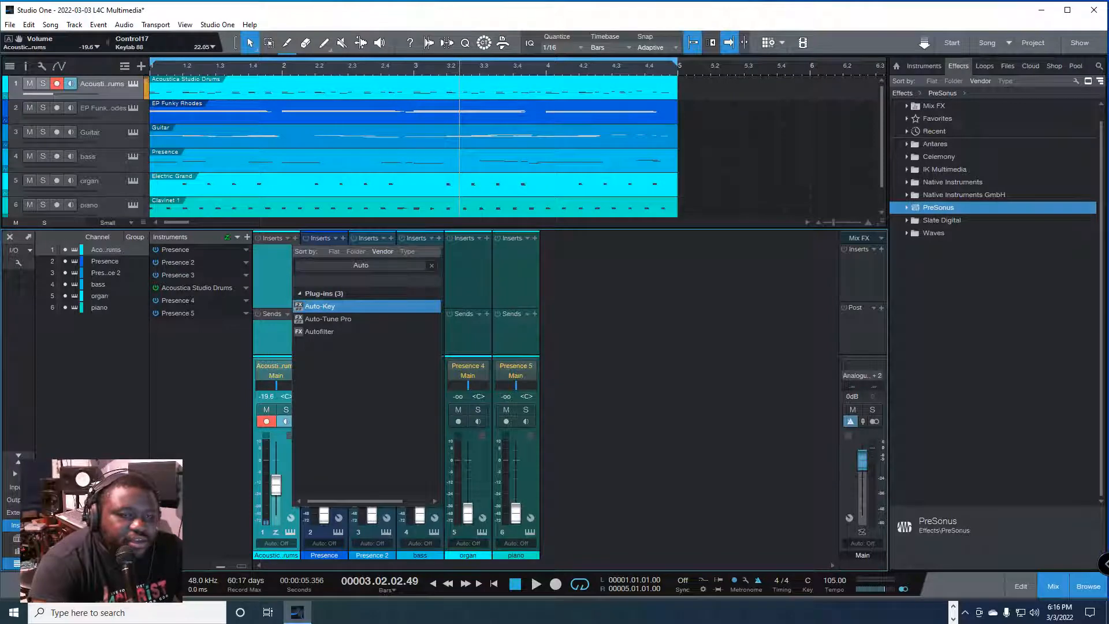
{"action": "left_click", "coordinate": [337, 333]}
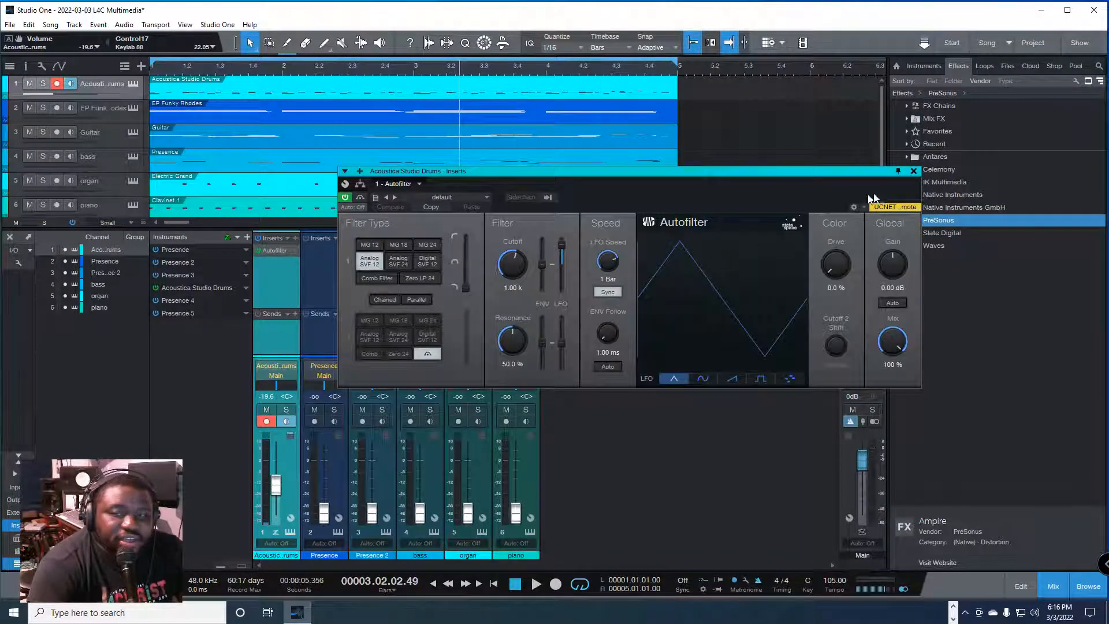
{"action": "left_click", "coordinate": [913, 170]}
{"action": "right_click", "coordinate": [295, 250]}
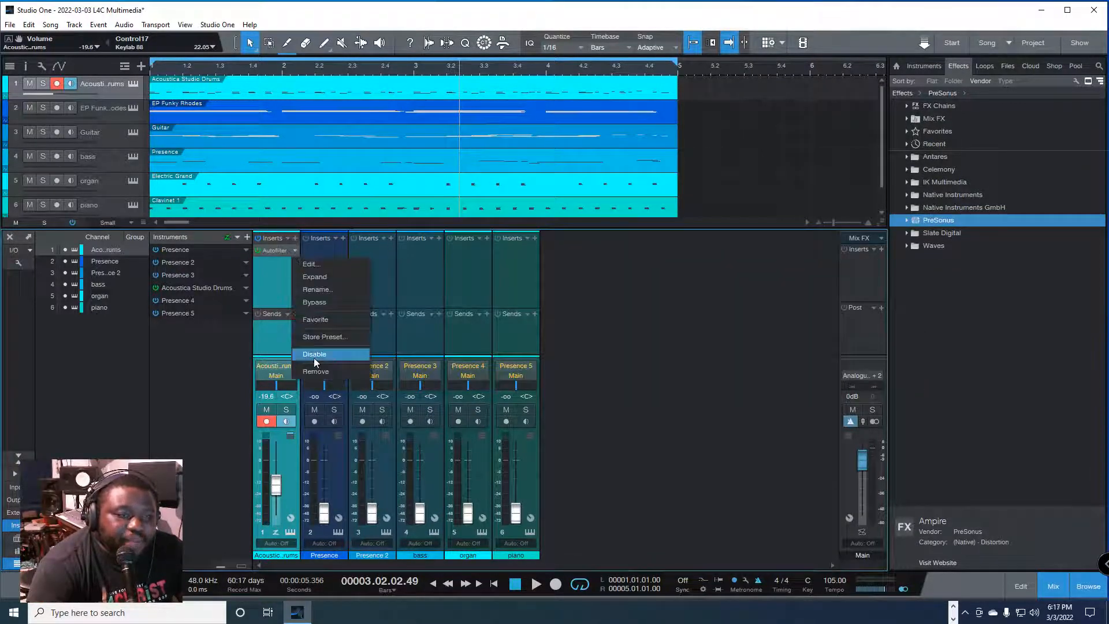
{"action": "left_click", "coordinate": [315, 371]}
Step: Browse the PreSonus effects in the drums channel's insert list and close the list without adding one
{"action": "left_click", "coordinate": [295, 238]}
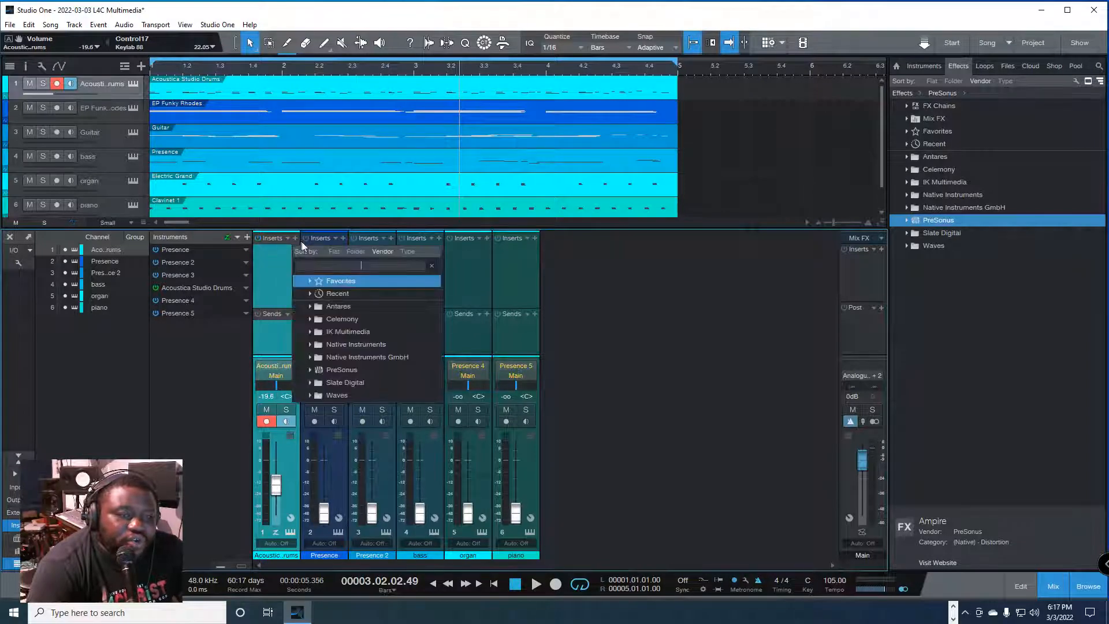
{"action": "left_click", "coordinate": [307, 370]}
{"action": "scroll", "coordinate": [306, 370], "scroll_direction": "down", "scroll_amount": 1}
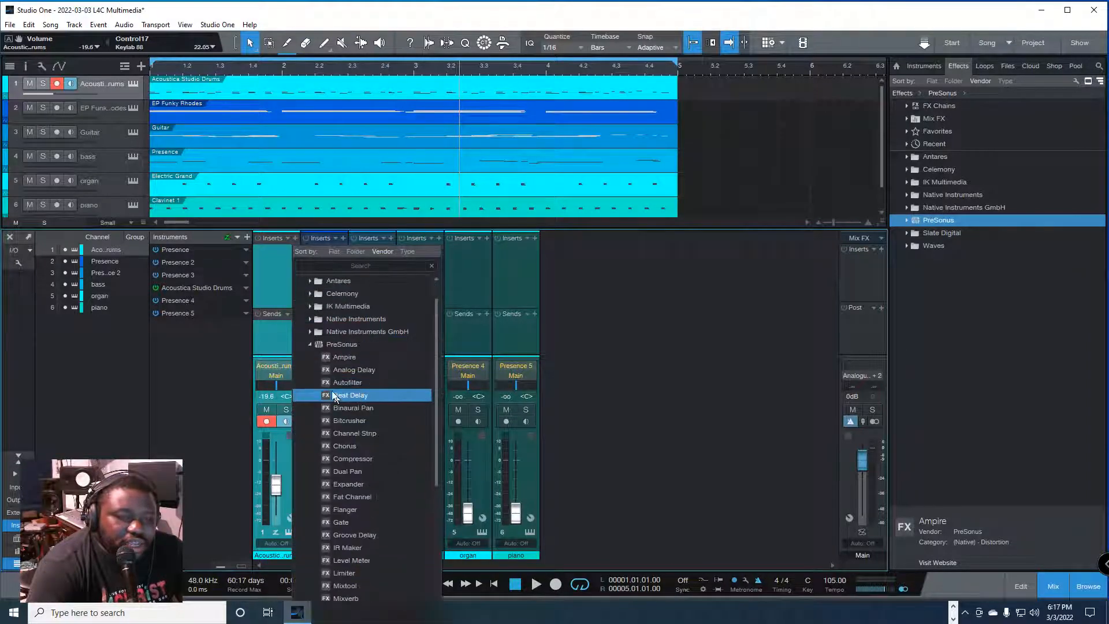
{"action": "left_click", "coordinate": [323, 383]}
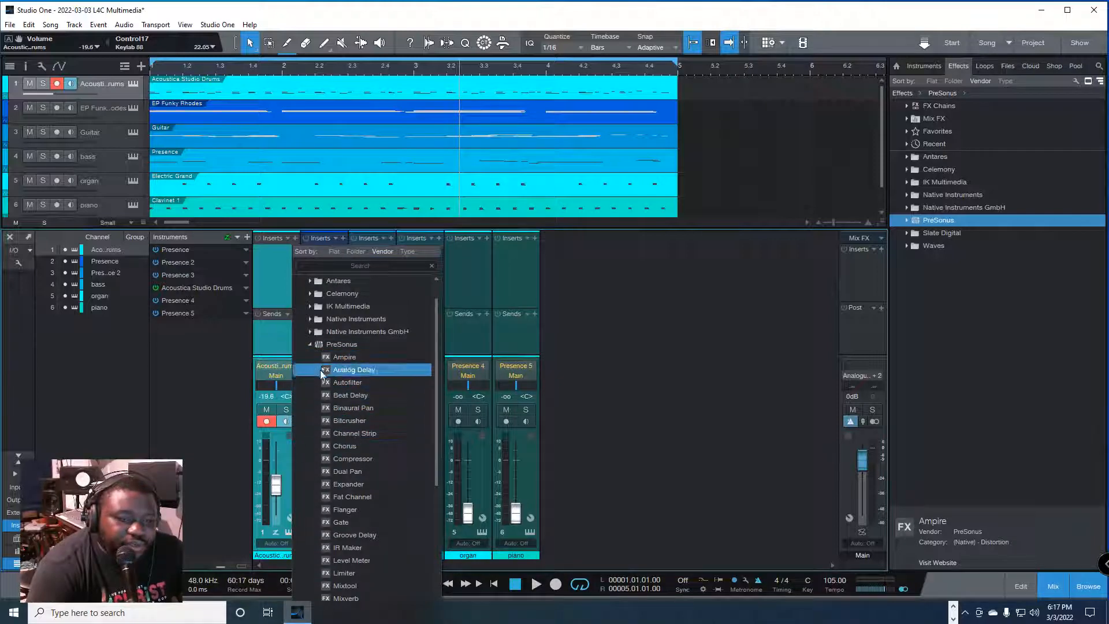
{"action": "left_click", "coordinate": [903, 221]}
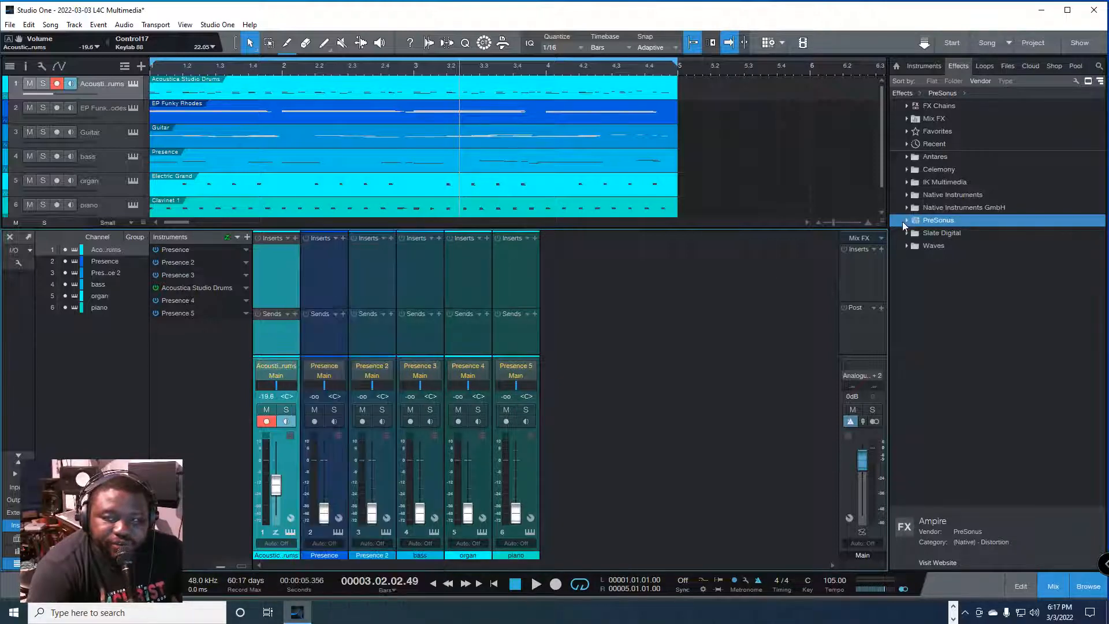
Step: Expand the PreSonus effects folder in the browser, collapse the Analog Delay presets, and expand the Autofilter presets
{"action": "left_click", "coordinate": [907, 220]}
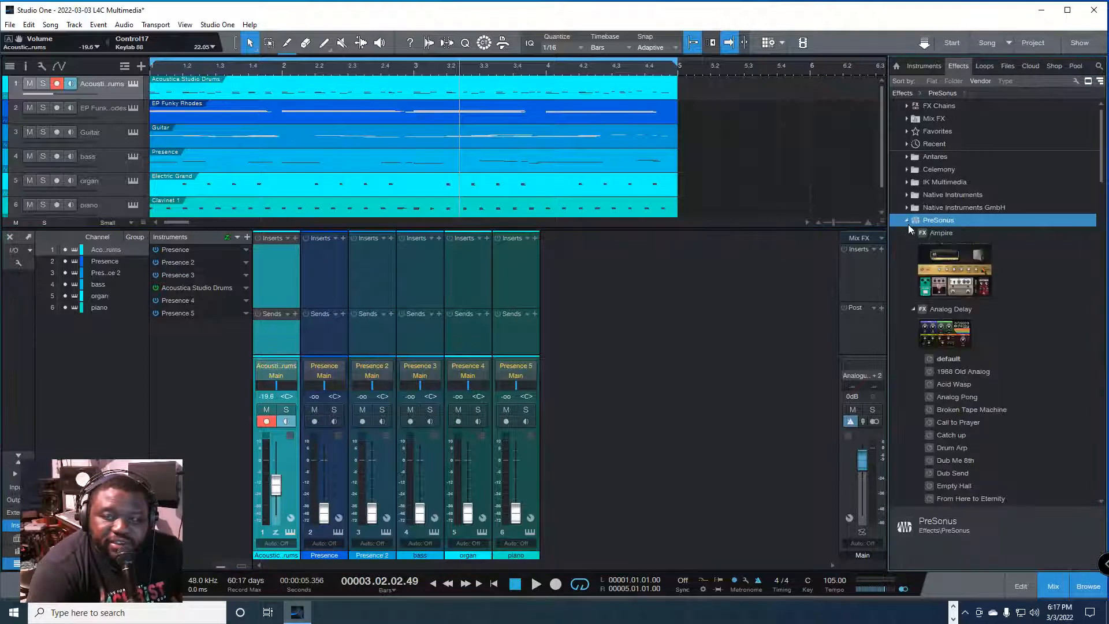
{"action": "left_click", "coordinate": [950, 337]}
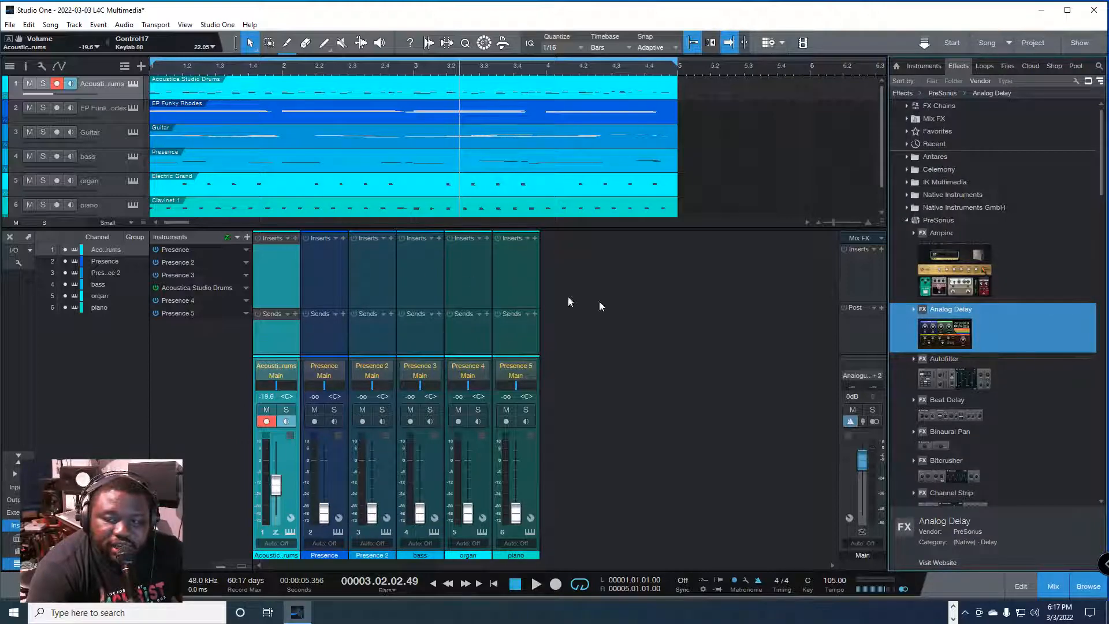
{"action": "left_click", "coordinate": [954, 382]}
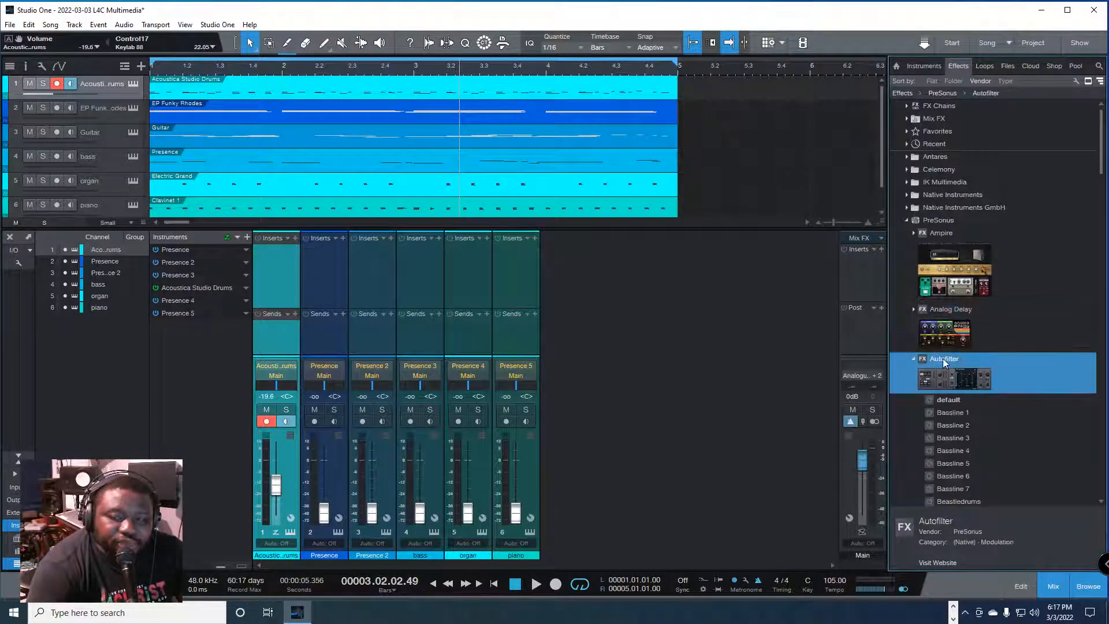
Step: Search the drums channel's insert list for "Analog", add Analog Delay, close its window, and remove the effect
{"action": "left_click", "coordinate": [292, 239]}
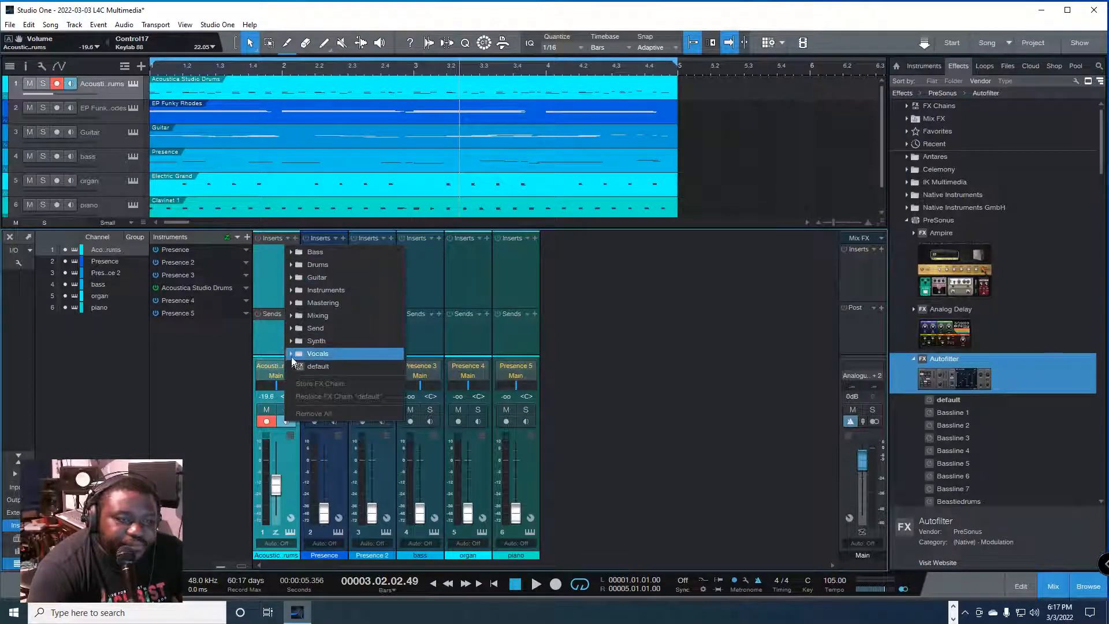
{"action": "left_click", "coordinate": [268, 270]}
{"action": "left_click", "coordinate": [295, 238]}
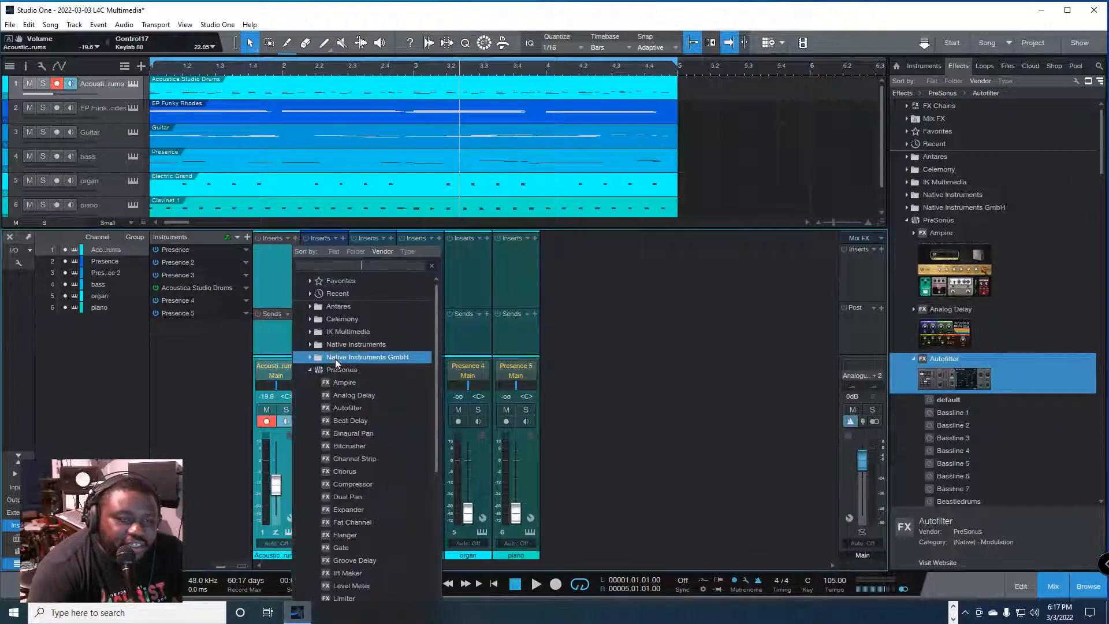
{"action": "left_click", "coordinate": [311, 370]}
{"action": "left_click", "coordinate": [356, 266]}
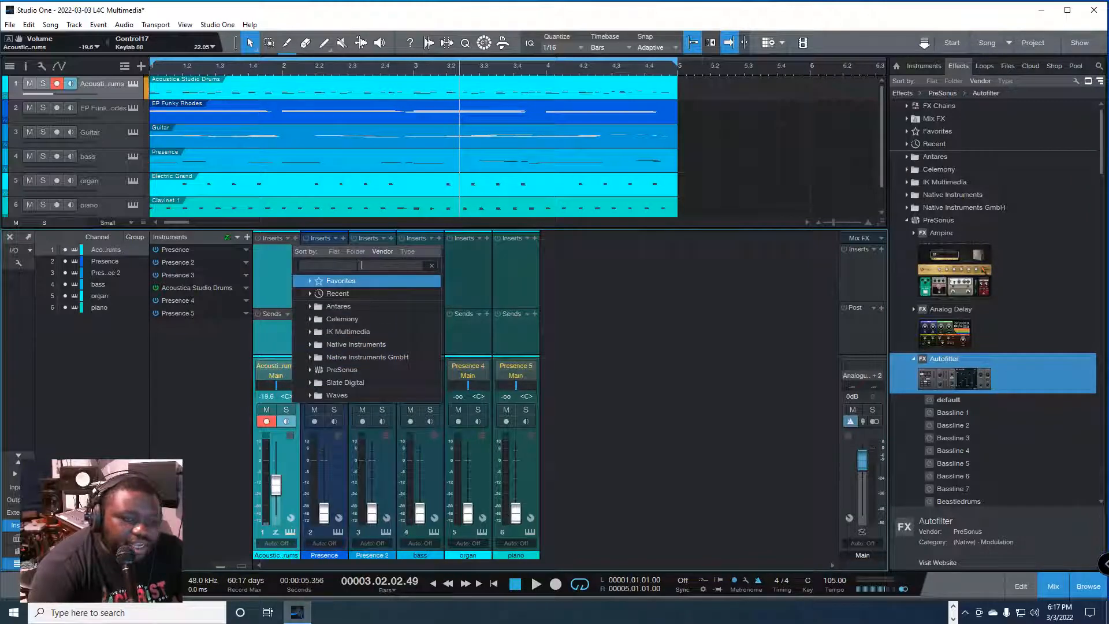
{"action": "type", "text": "Analog"}
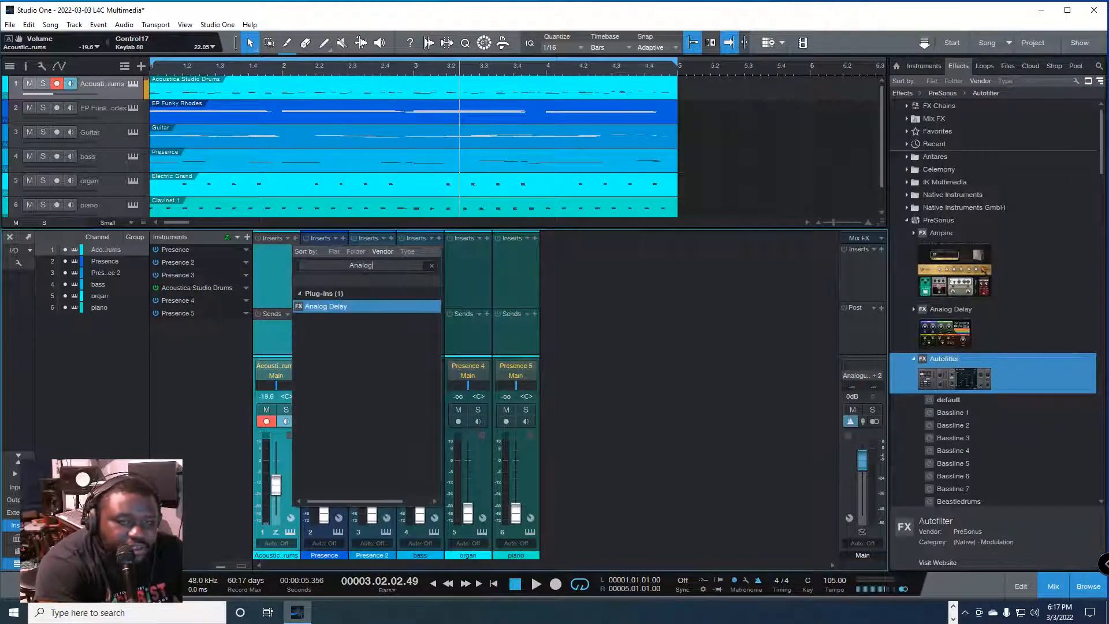
{"action": "left_click", "coordinate": [327, 304]}
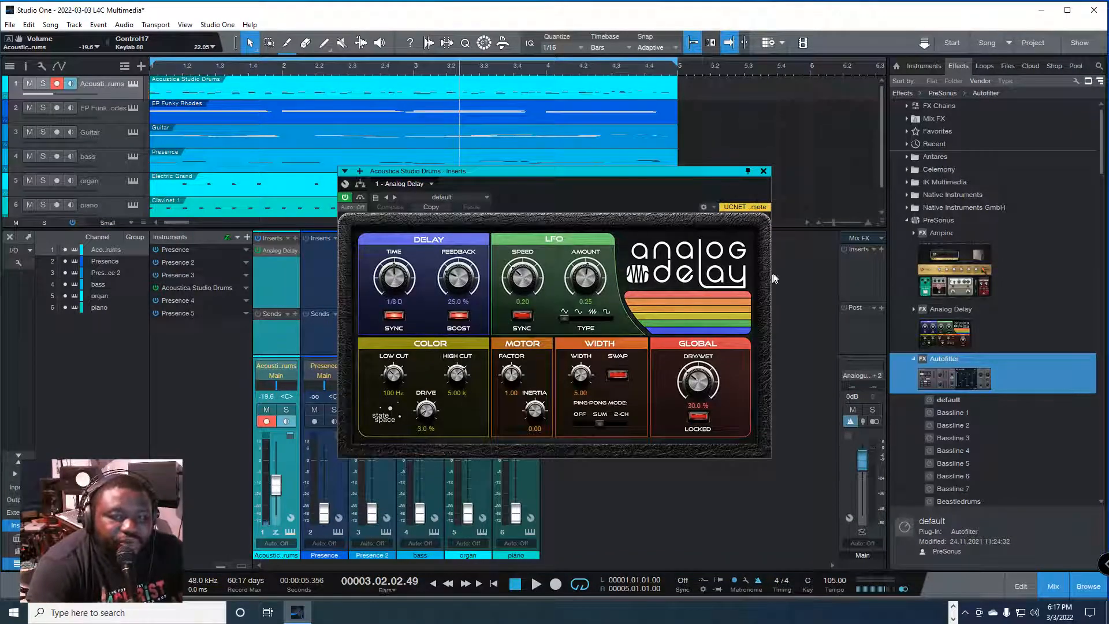
{"action": "left_click", "coordinate": [762, 171]}
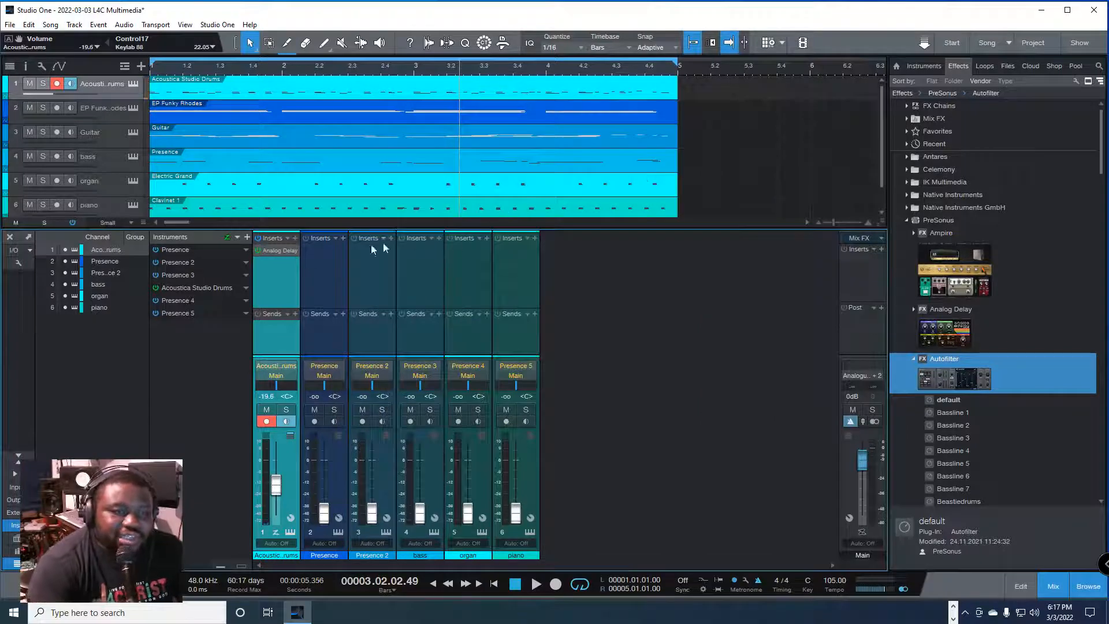
{"action": "left_click", "coordinate": [295, 251]}
{"action": "left_click", "coordinate": [309, 373]}
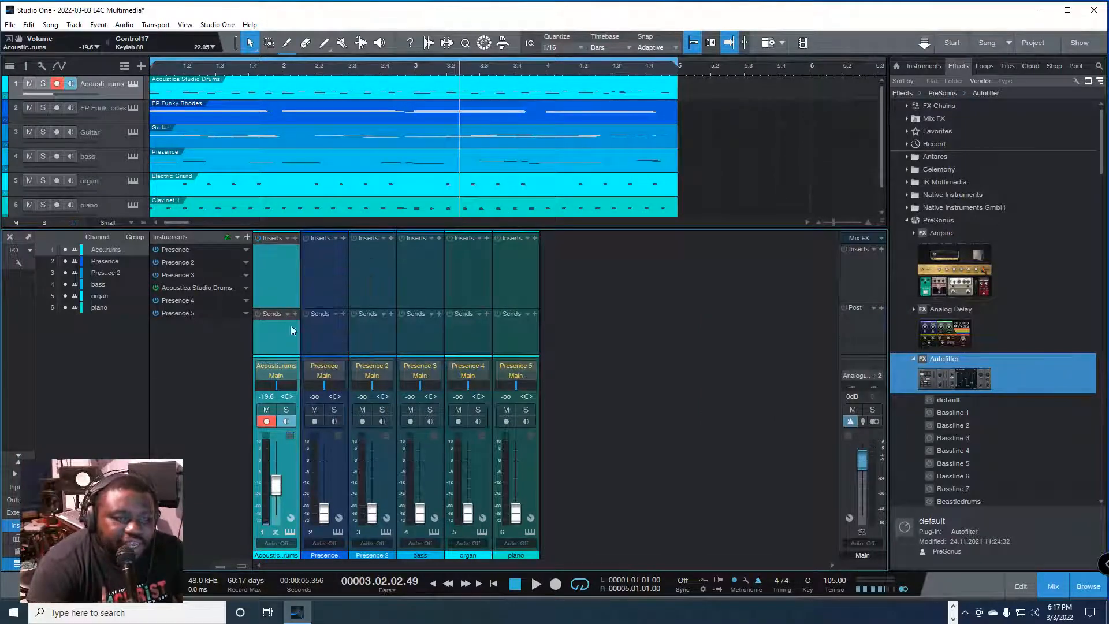
{"action": "left_click", "coordinate": [294, 239]}
{"action": "left_click", "coordinate": [647, 367]}
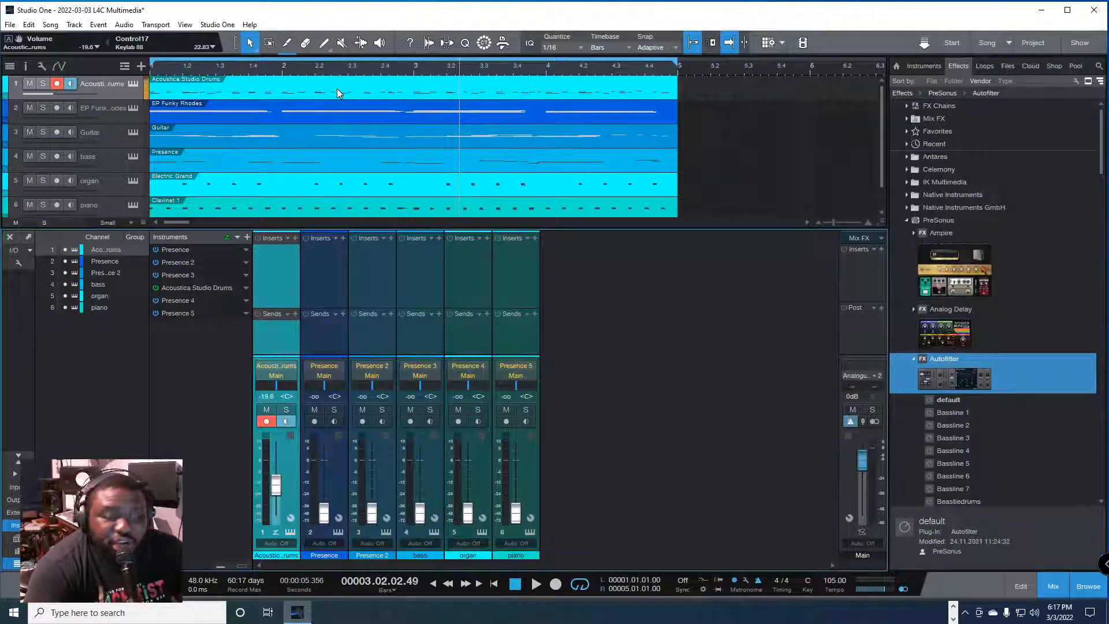
{"action": "left_click", "coordinate": [295, 238]}
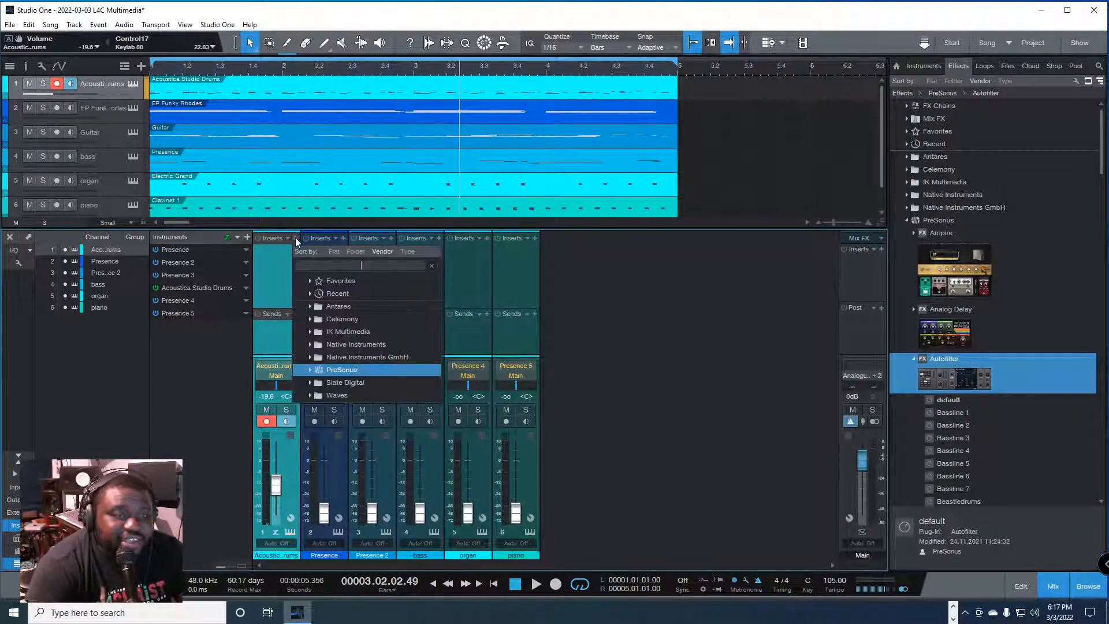
{"action": "left_click", "coordinate": [673, 294]}
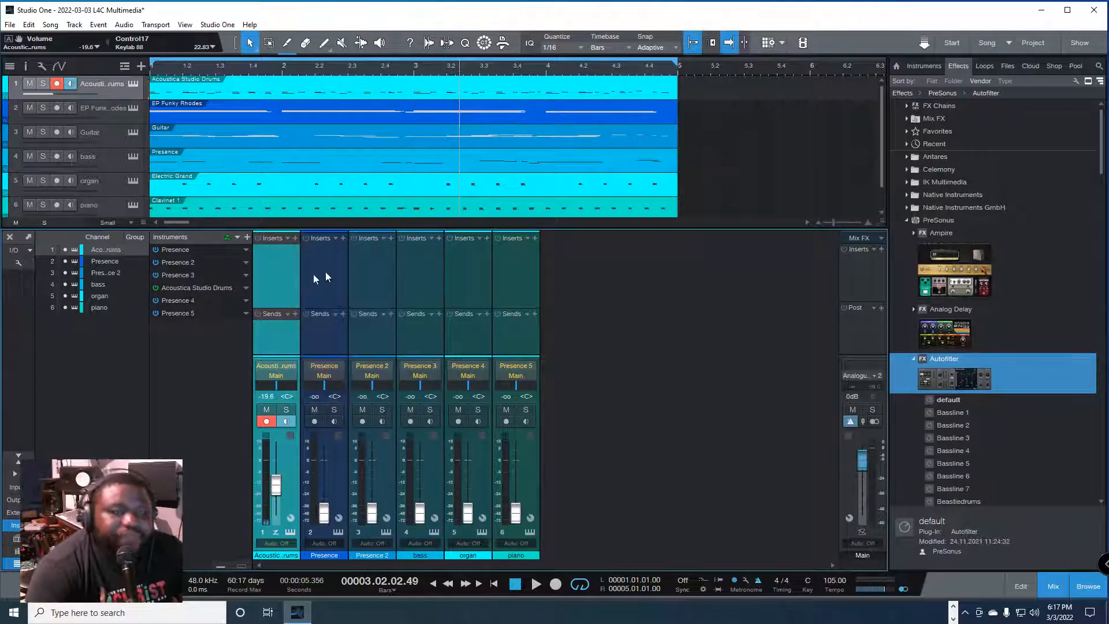
{"action": "left_click", "coordinate": [295, 238]}
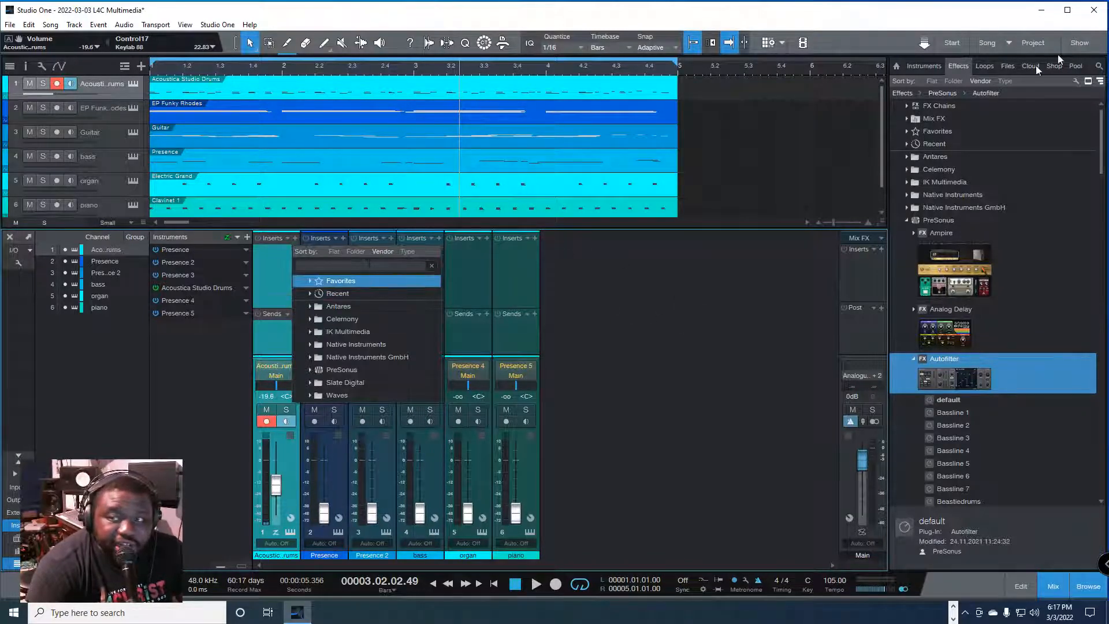
{"action": "left_click", "coordinate": [1098, 66]}
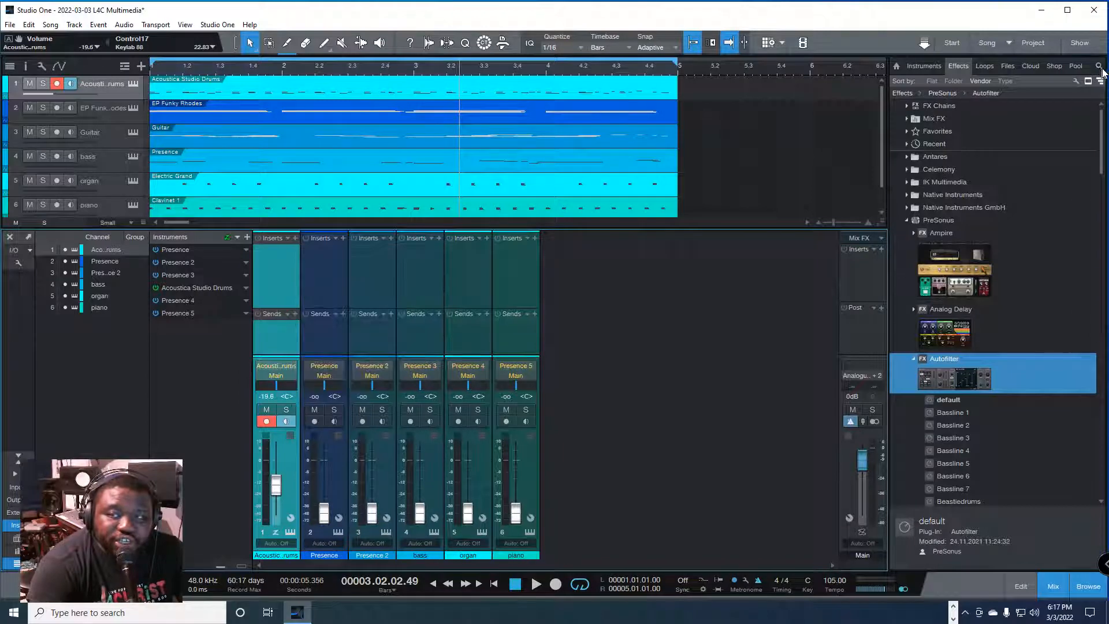
{"action": "left_click", "coordinate": [1099, 66]}
{"action": "left_click", "coordinate": [1098, 66]}
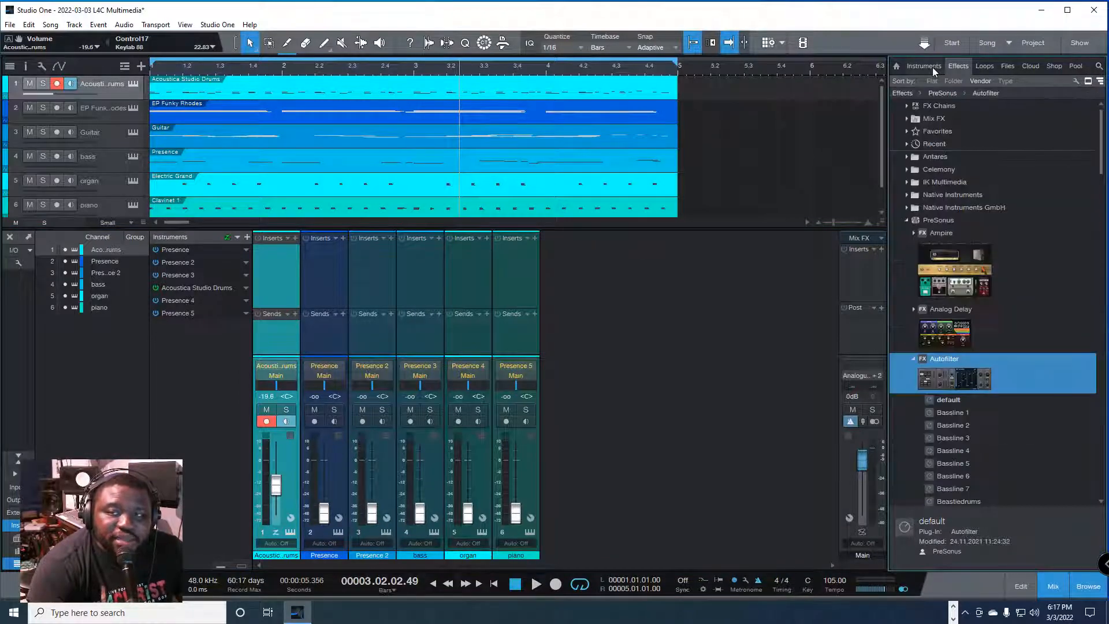
Step: Search the drums channel's insert list for "Pro E", add Pro EQ, and close its window
{"action": "left_click", "coordinate": [296, 239]}
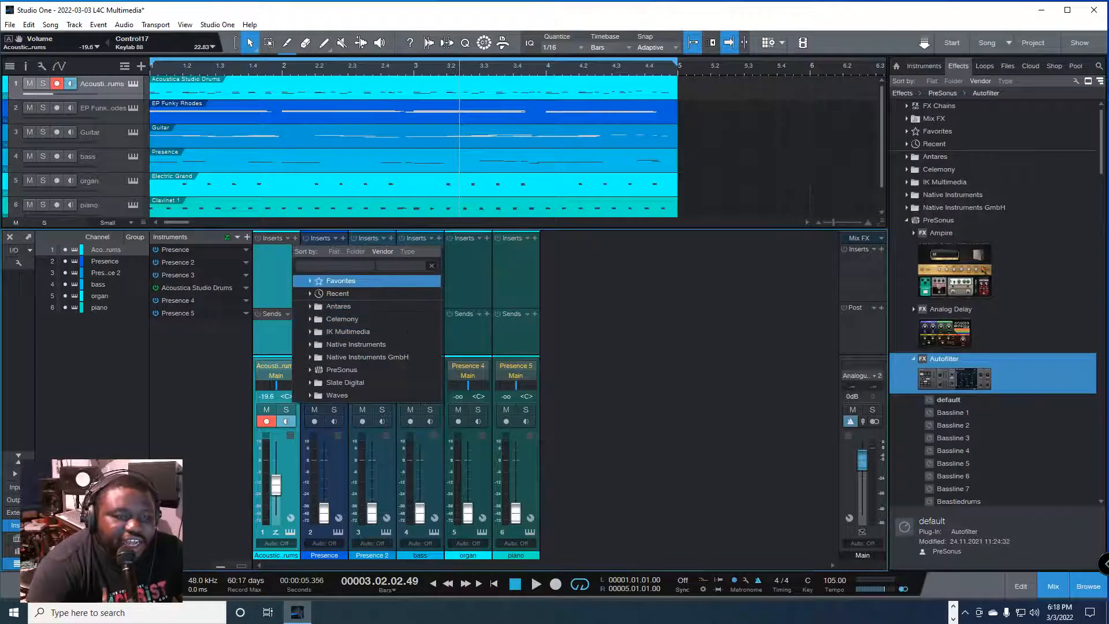
{"action": "left_click", "coordinate": [376, 265]}
{"action": "key", "text": "BackSpace"}
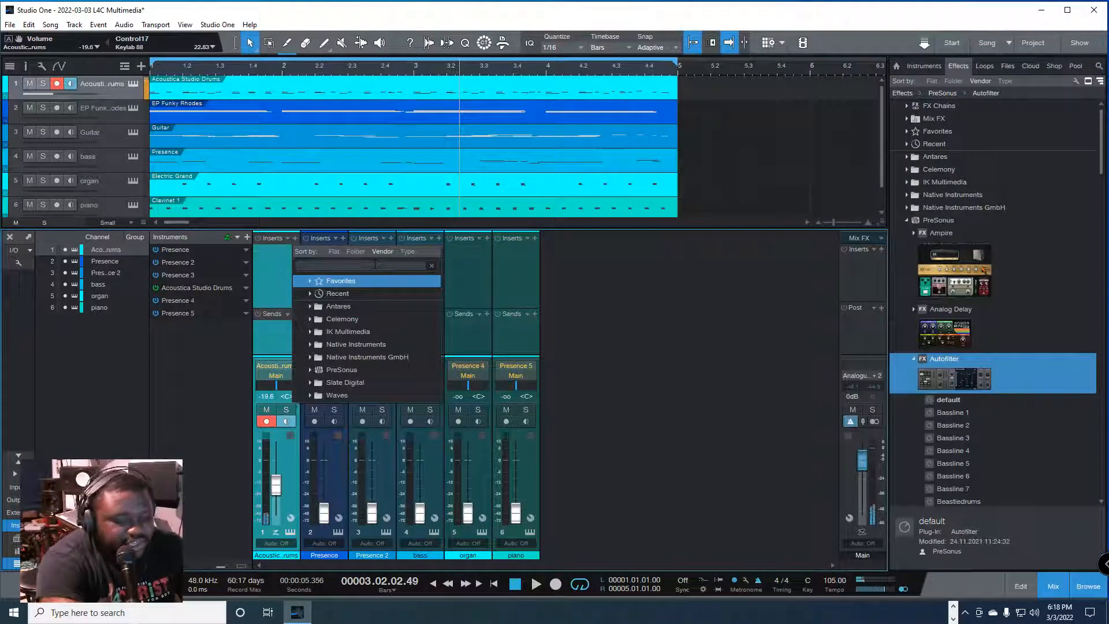
{"action": "type", "text": "Pro E"}
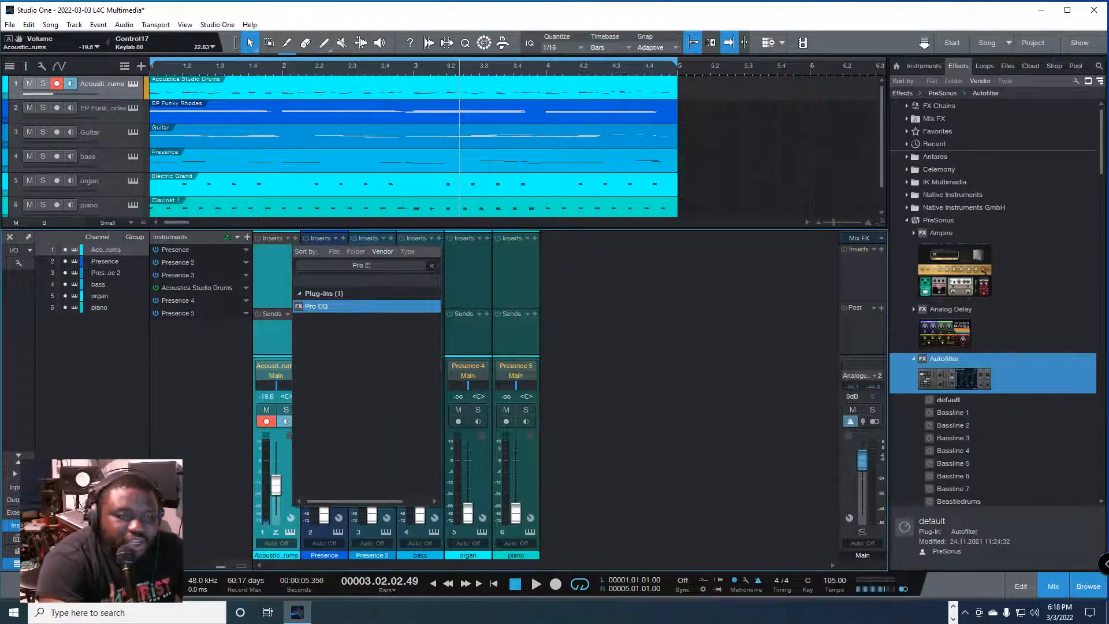
{"action": "left_click", "coordinate": [345, 307]}
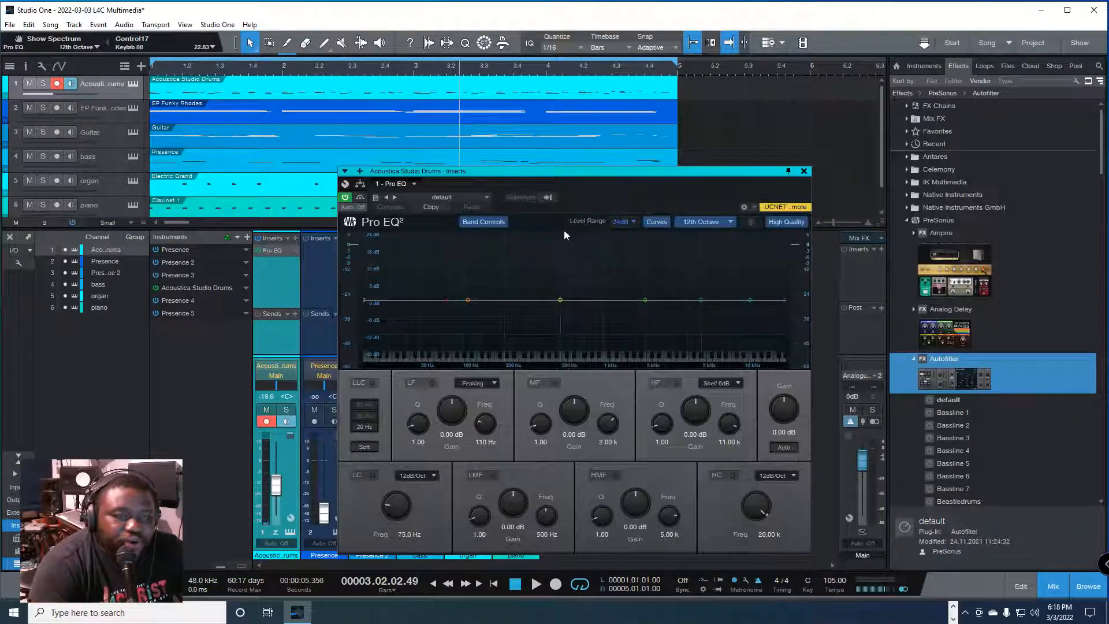
{"action": "left_click", "coordinate": [803, 171]}
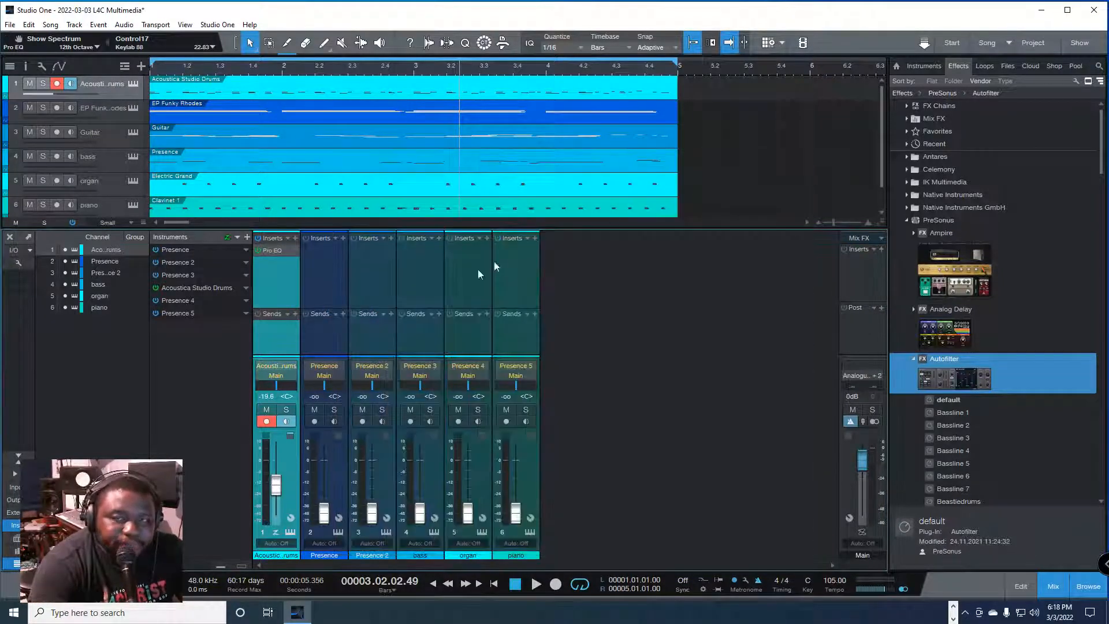
Step: Search the drums channel's insert list for "REQ", add REQ 6 Stereo, close its window, and remove the effect
{"action": "left_click", "coordinate": [294, 238]}
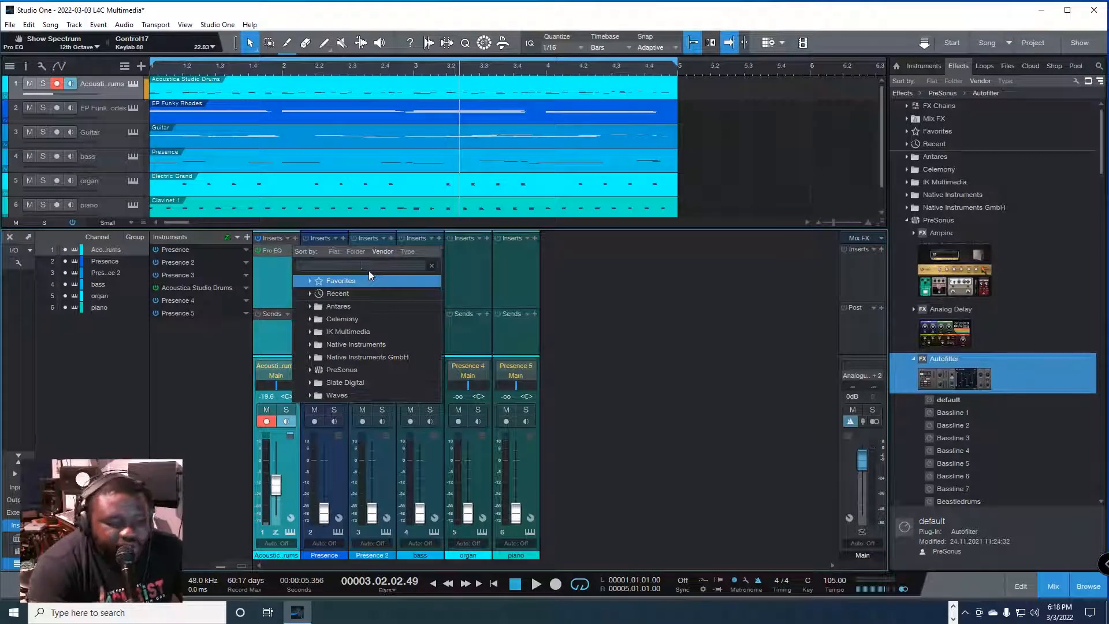
{"action": "type", "text": "REQ"}
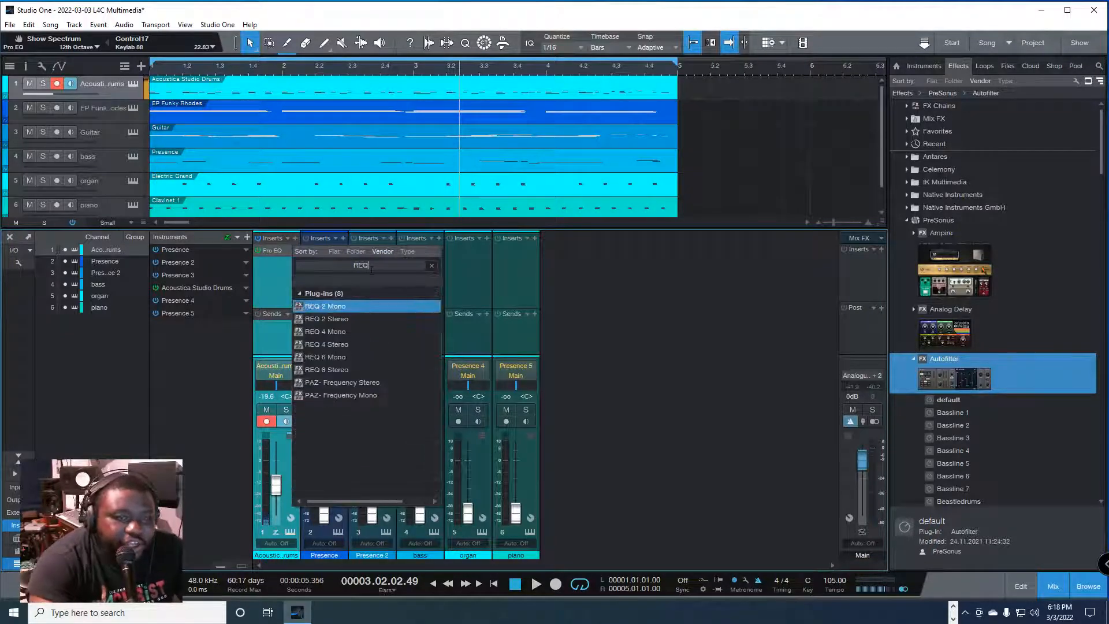
{"action": "left_click", "coordinate": [353, 370]}
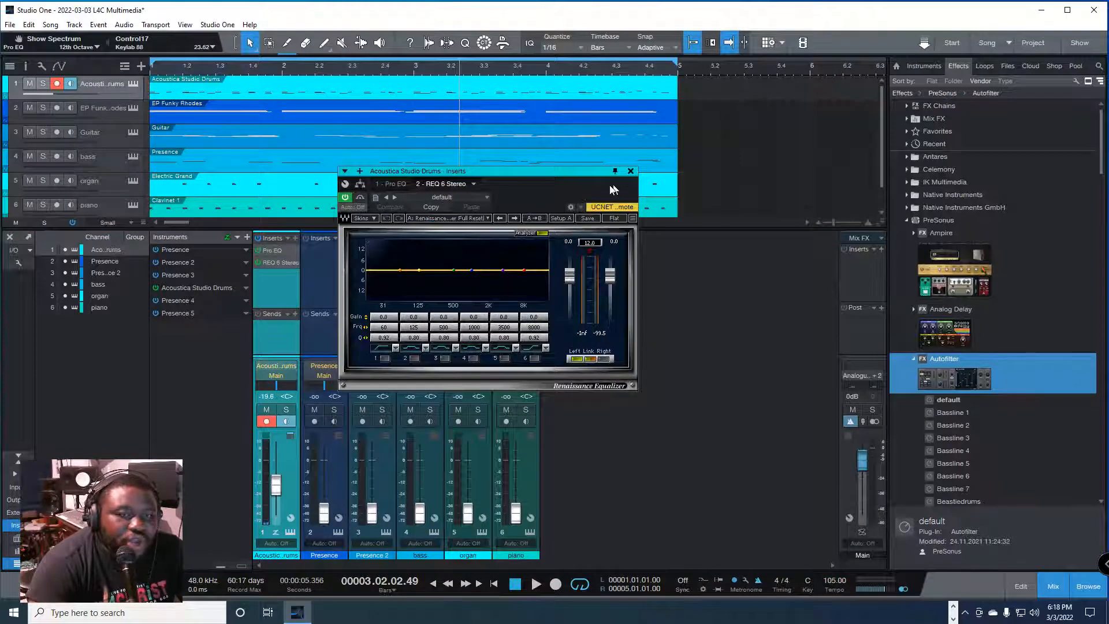
{"action": "left_click", "coordinate": [631, 171]}
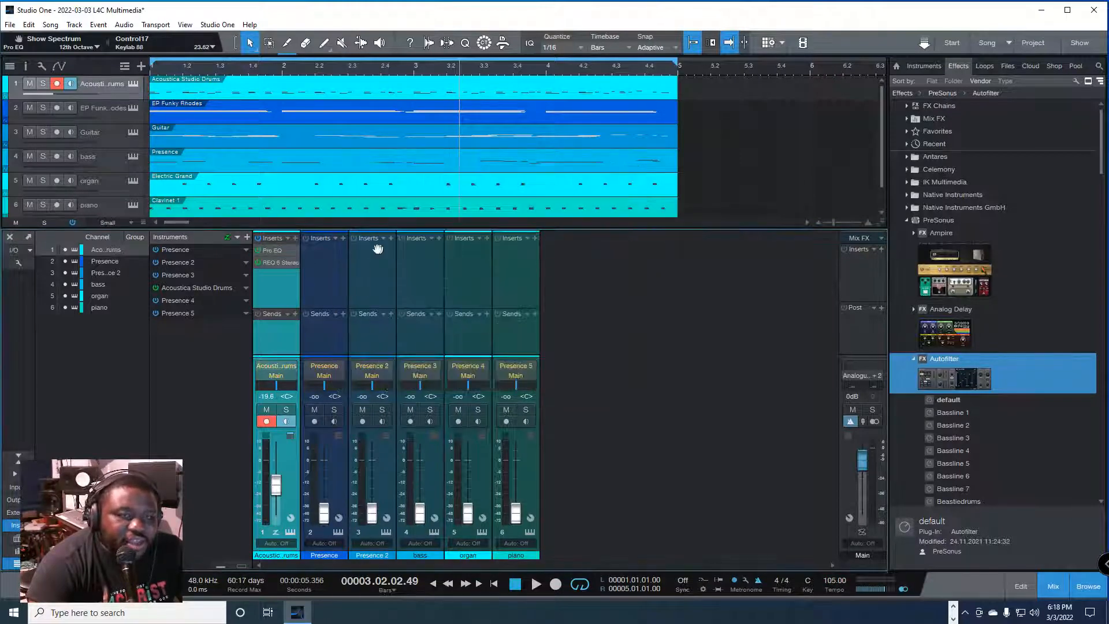
{"action": "right_click", "coordinate": [293, 263]}
{"action": "left_click", "coordinate": [316, 383]}
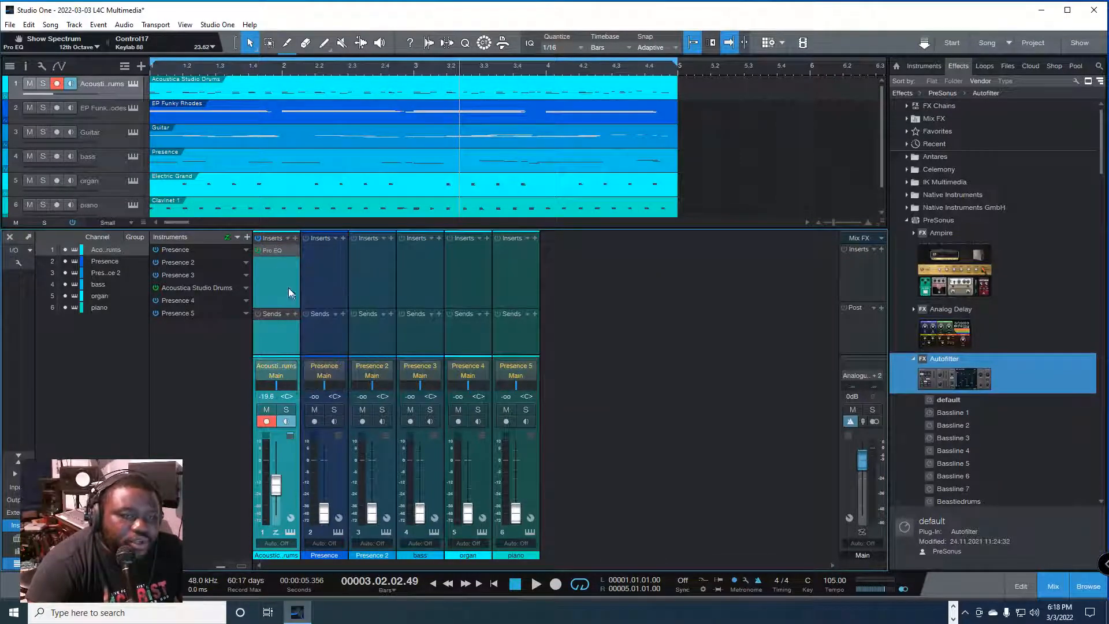
Step: Open the drums channel's Pro EQ and move its window so the drums channel strip stays uncovered
{"action": "left_click", "coordinate": [272, 250]}
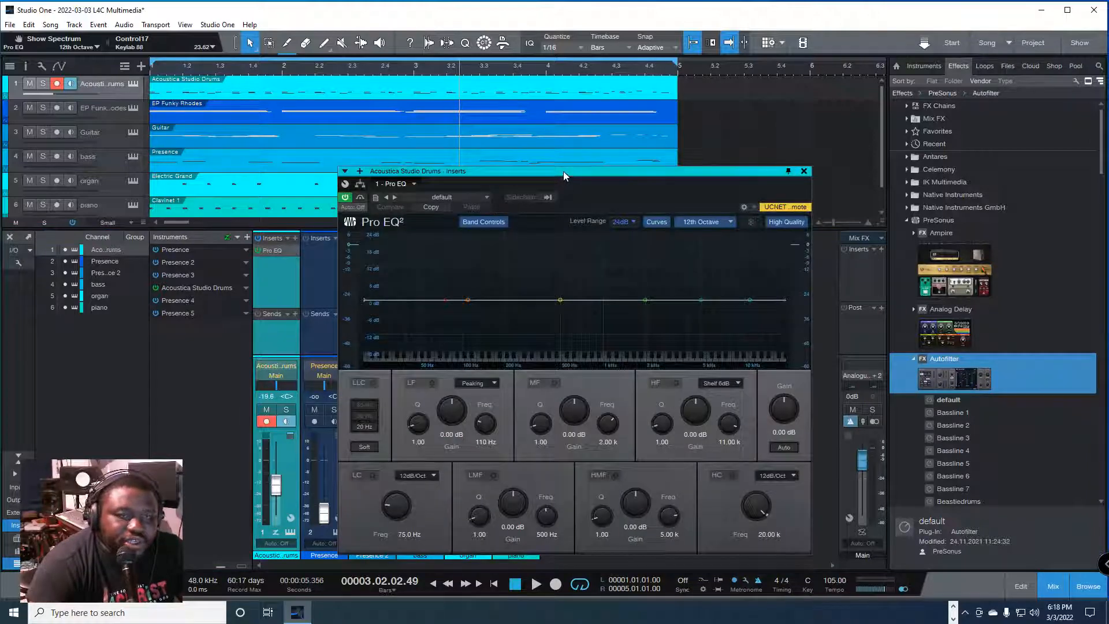
{"action": "left_click_drag", "start_coordinate": [563, 171], "coordinate": [490, 146]}
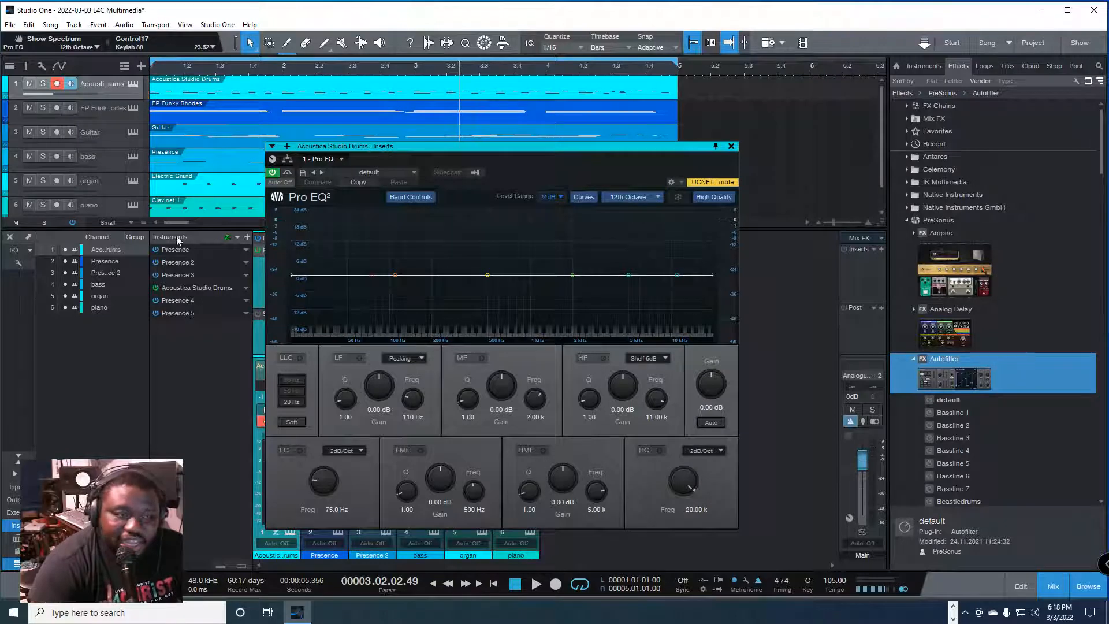
{"action": "left_click_drag", "start_coordinate": [380, 148], "coordinate": [519, 143]}
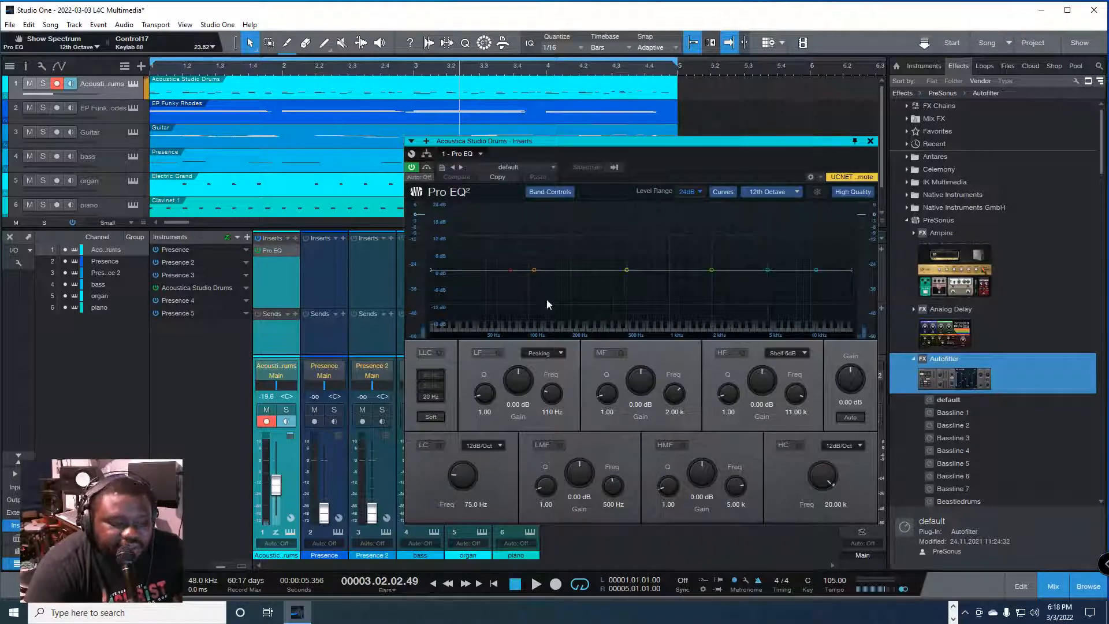
Step: Play the song to examine the drums in the Pro EQ spectrum, and return the playhead to the start
{"action": "key", "text": "space"}
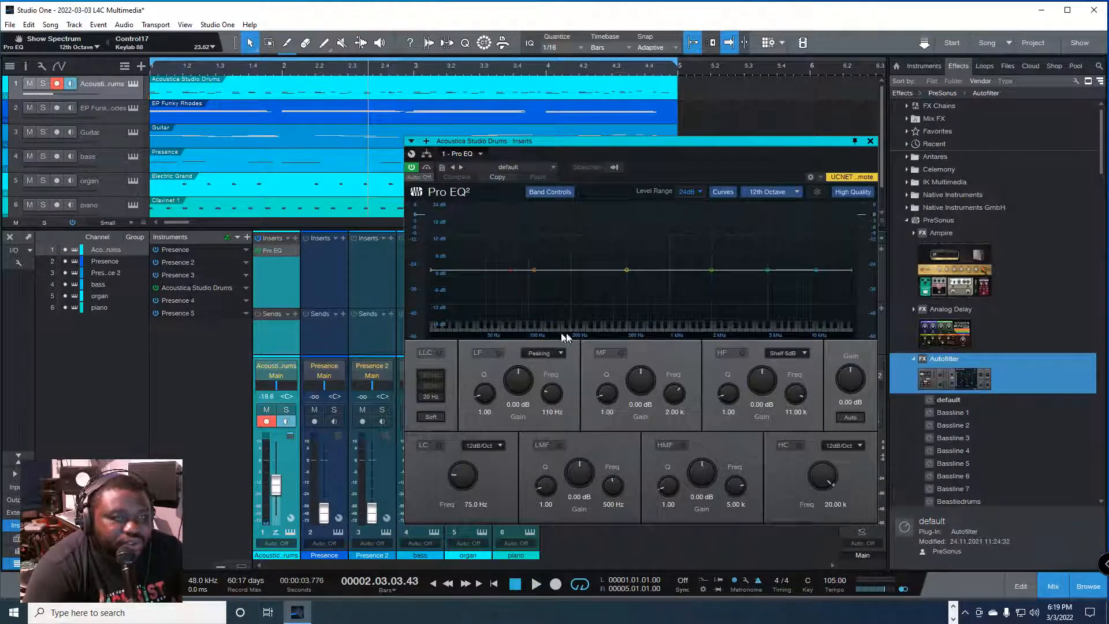
{"action": "key", "text": "comma"}
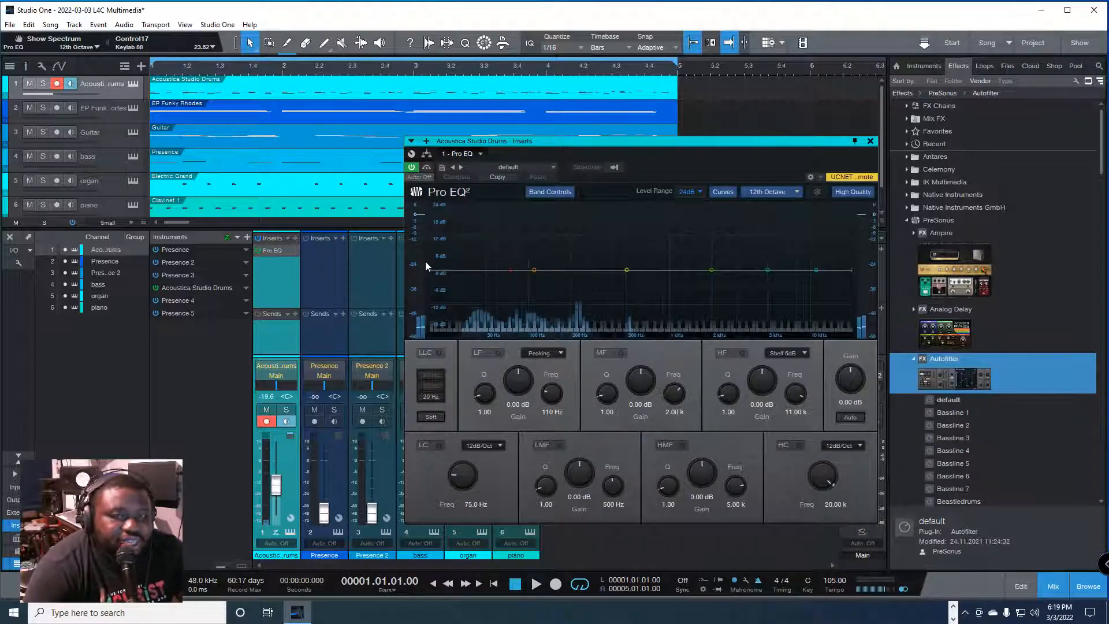
Step: Play the song and boost Pro EQ's high-frequency shelf to 11.70 dB at 9.58 kHz
{"action": "key", "text": "space"}
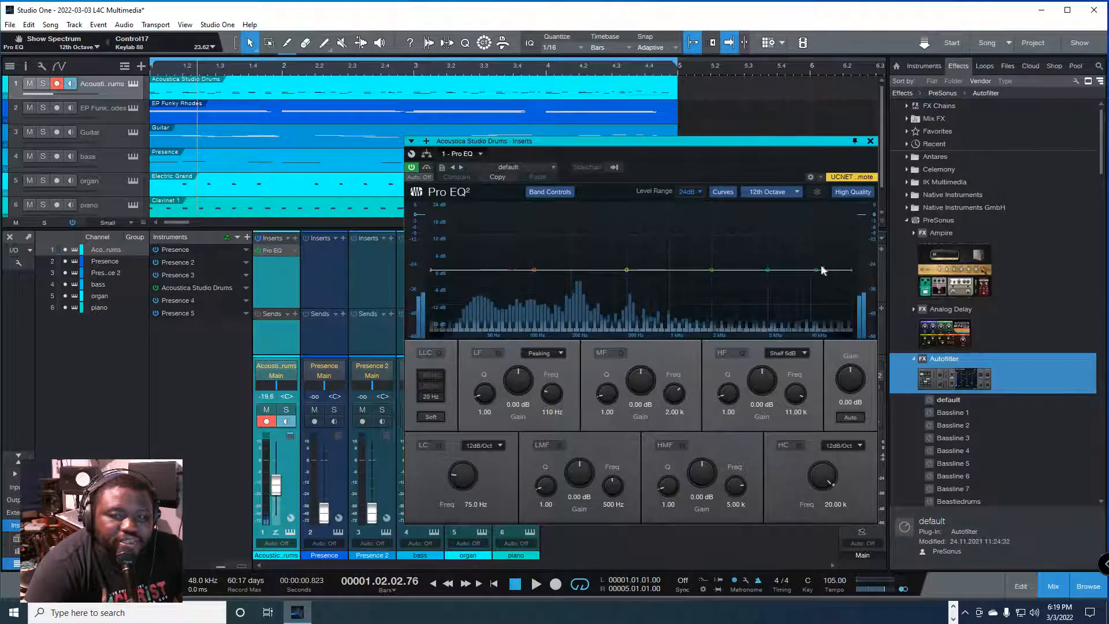
{"action": "key", "text": "space"}
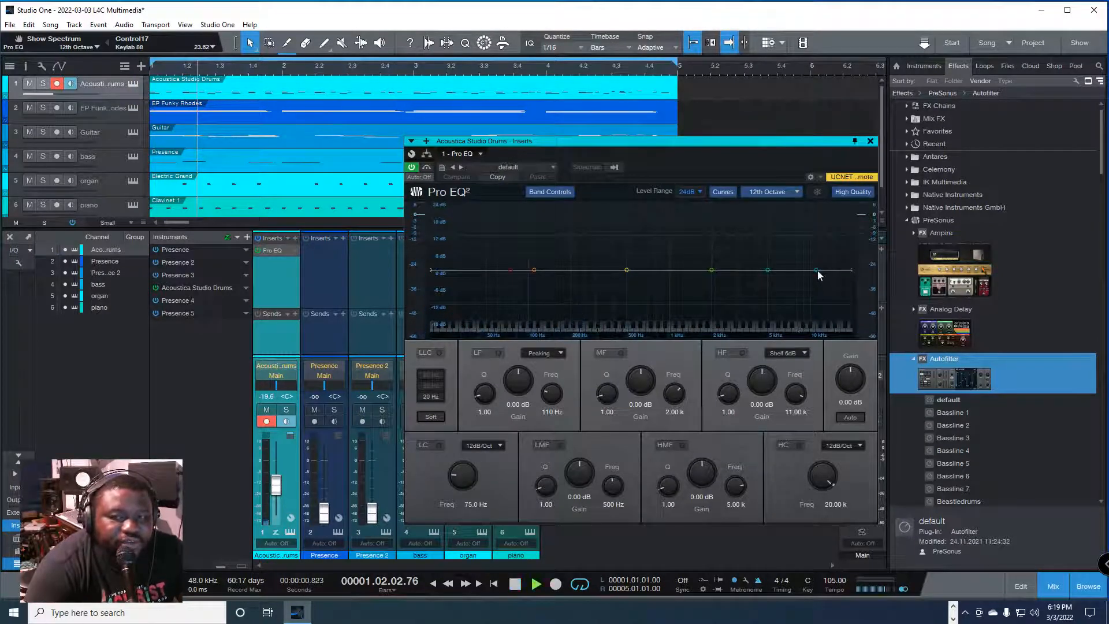
{"action": "left_click_drag", "start_coordinate": [816, 270], "coordinate": [807, 240]}
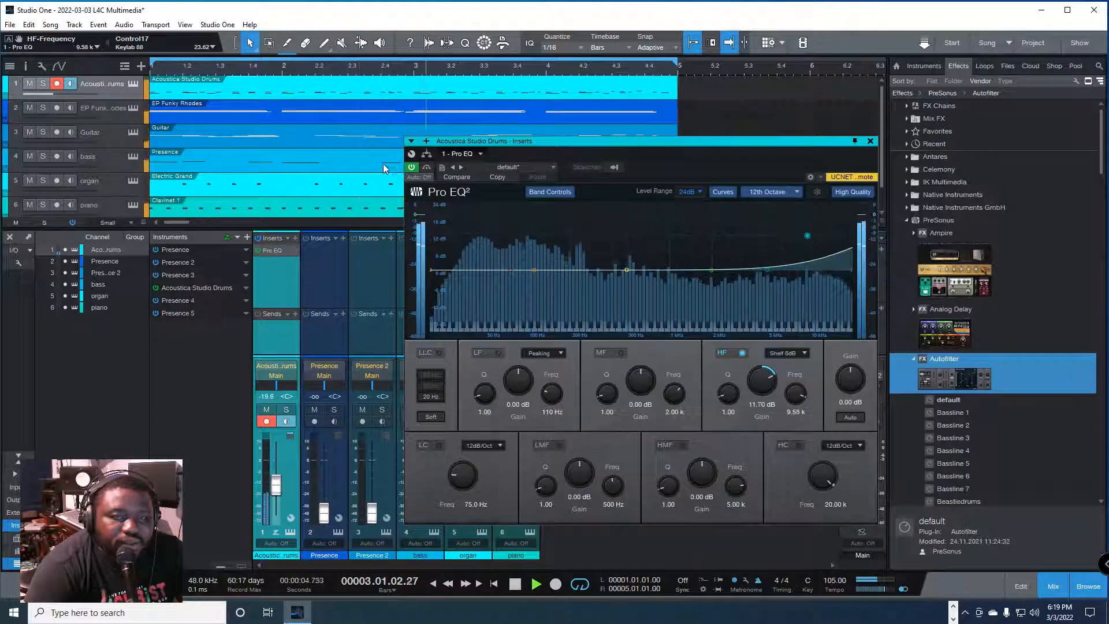
Step: Compare the drums with Pro EQ on and bypassed during playback, leave it active, and close its window
{"action": "left_click", "coordinate": [411, 167]}
{"action": "left_click", "coordinate": [412, 167]}
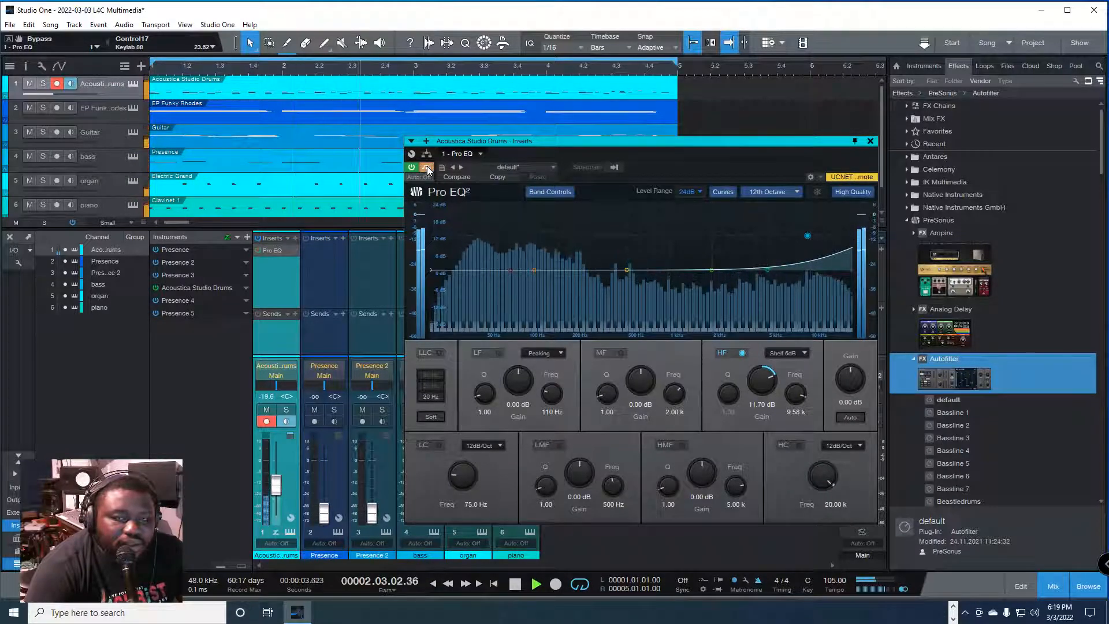
{"action": "key", "text": "space"}
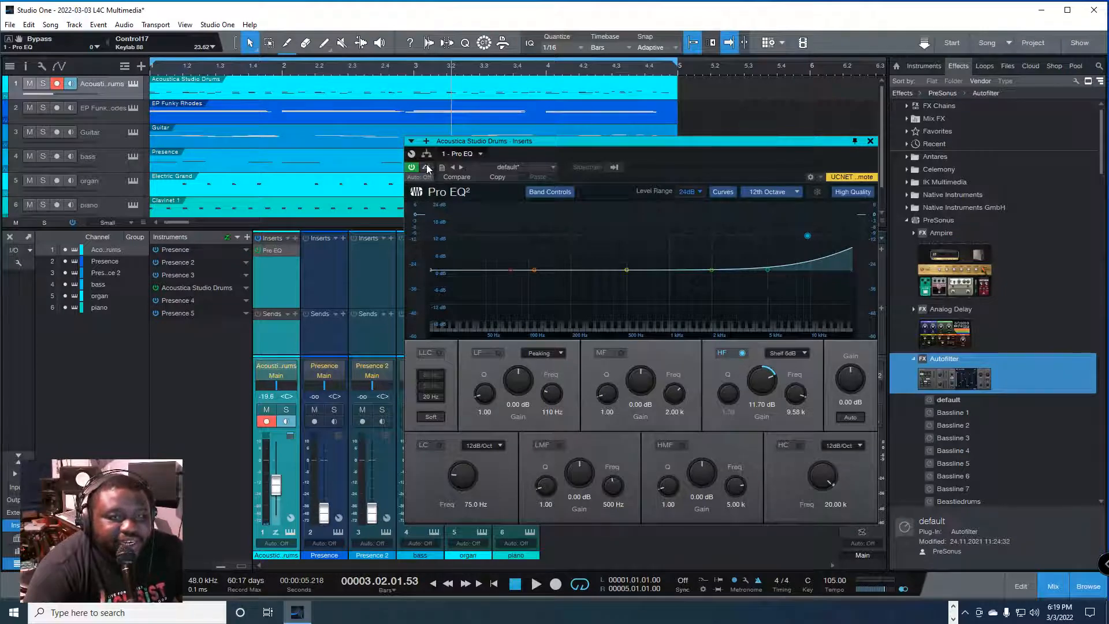
{"action": "key", "text": "space"}
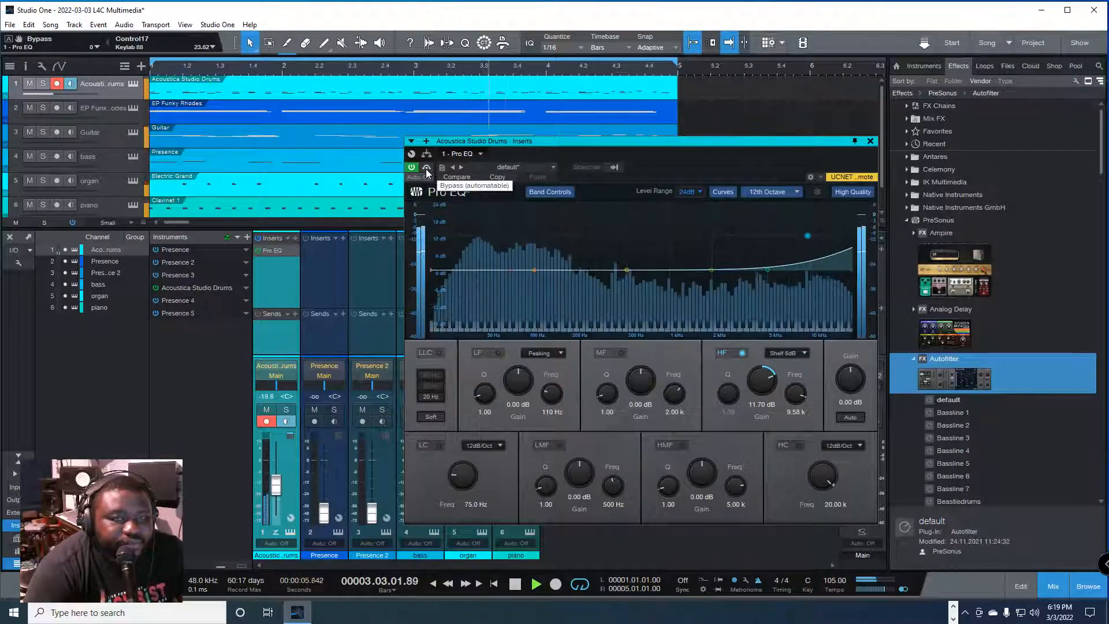
{"action": "left_click", "coordinate": [427, 167]}
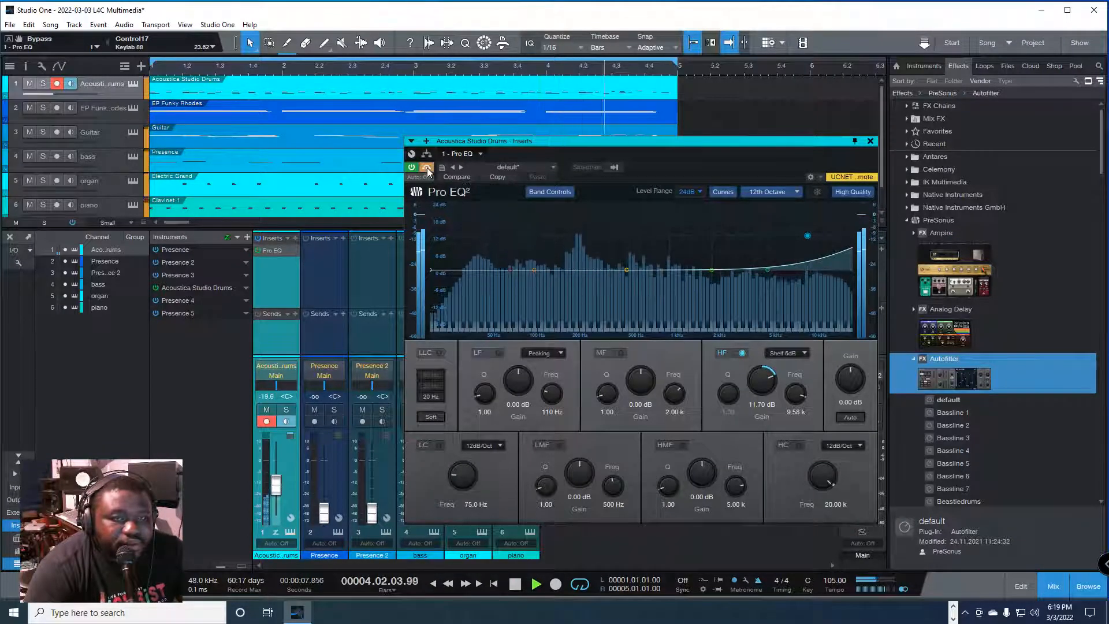
{"action": "left_click", "coordinate": [427, 167]}
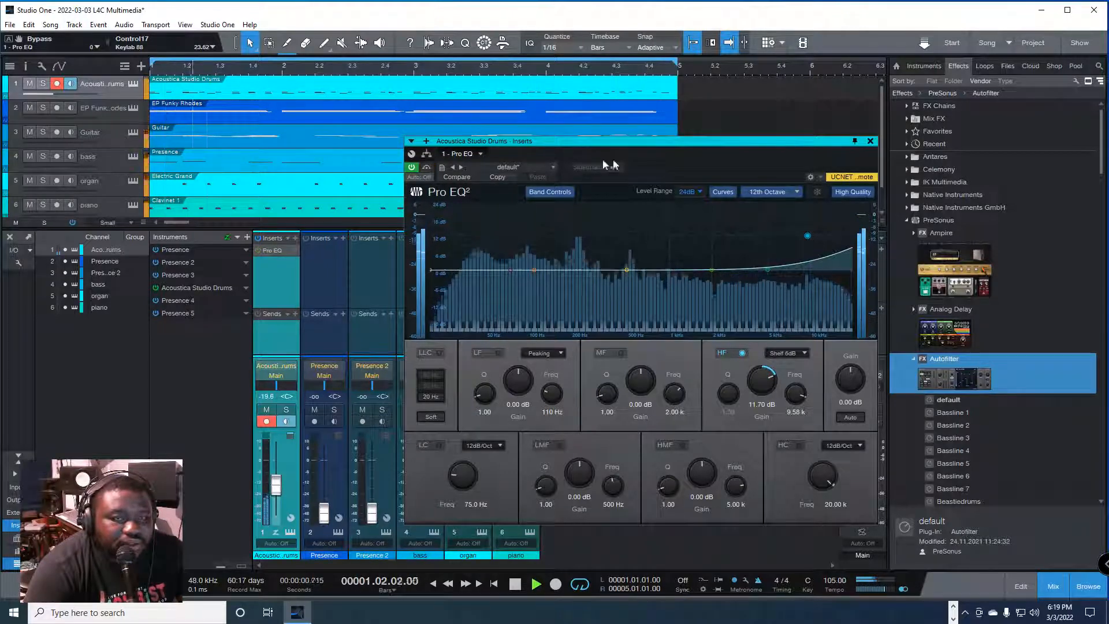
{"action": "left_click", "coordinate": [870, 141]}
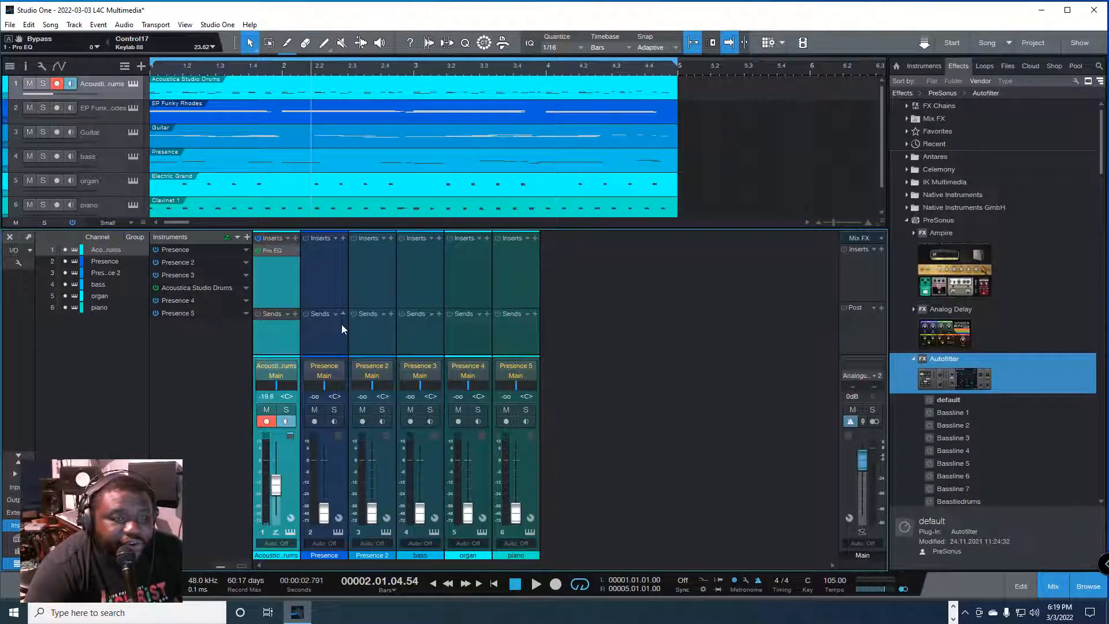
Step: Add the PreSonus Compressor to the drums channel's inserts after Pro EQ
{"action": "left_click", "coordinate": [297, 238]}
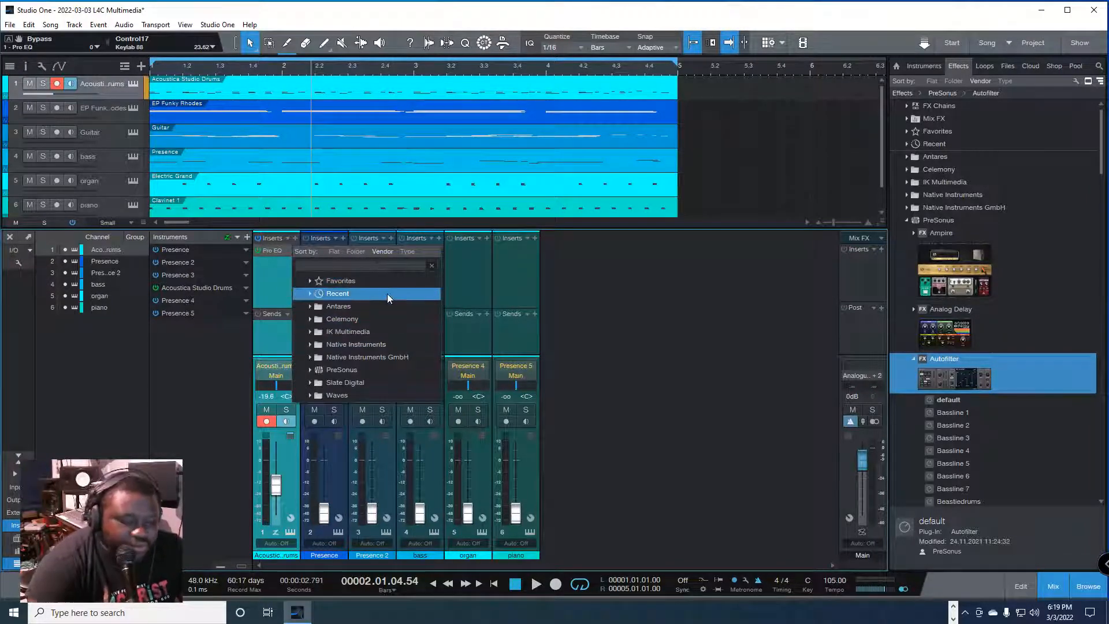
{"action": "type", "text": "C"}
{"action": "key", "text": "BackSpace"}
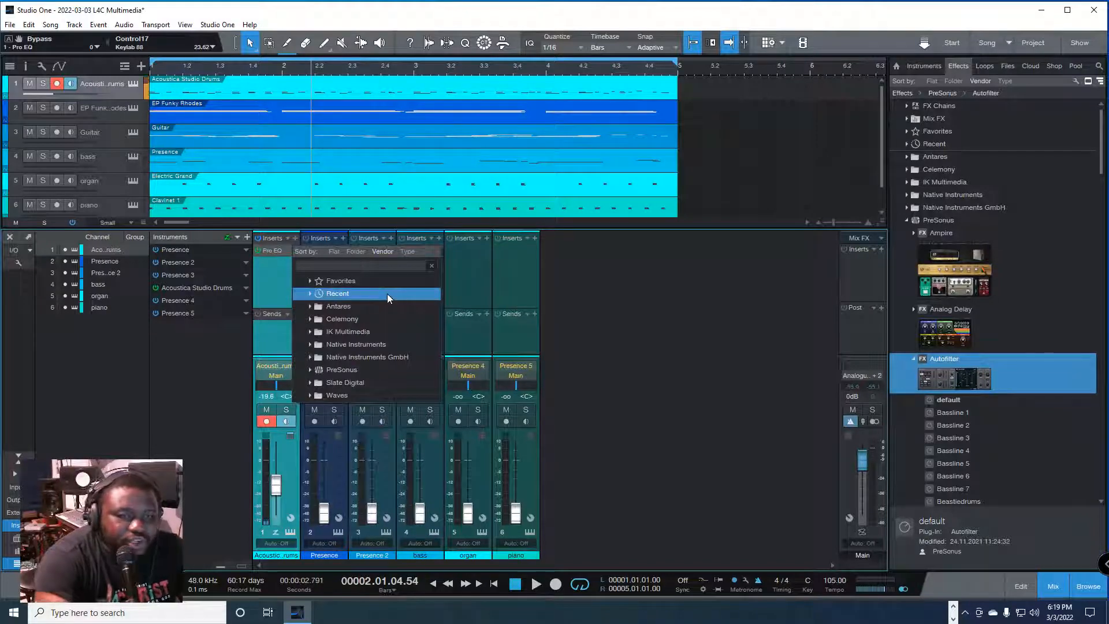
{"action": "left_click", "coordinate": [310, 372]}
{"action": "scroll", "coordinate": [358, 387], "scroll_direction": "down", "scroll_amount": 2}
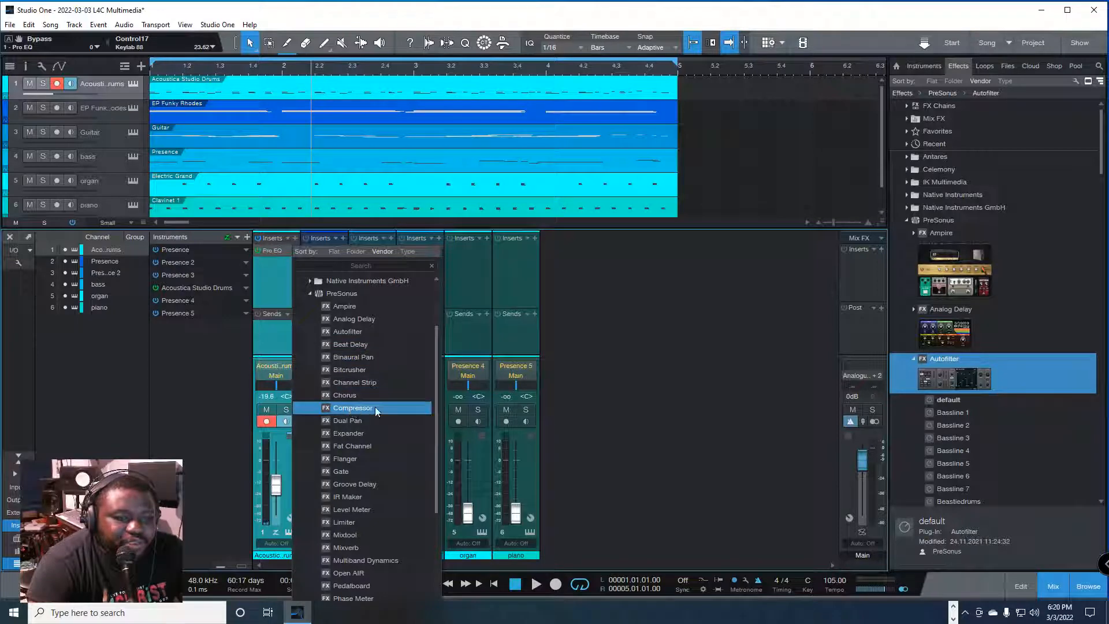
{"action": "left_click", "coordinate": [375, 408]}
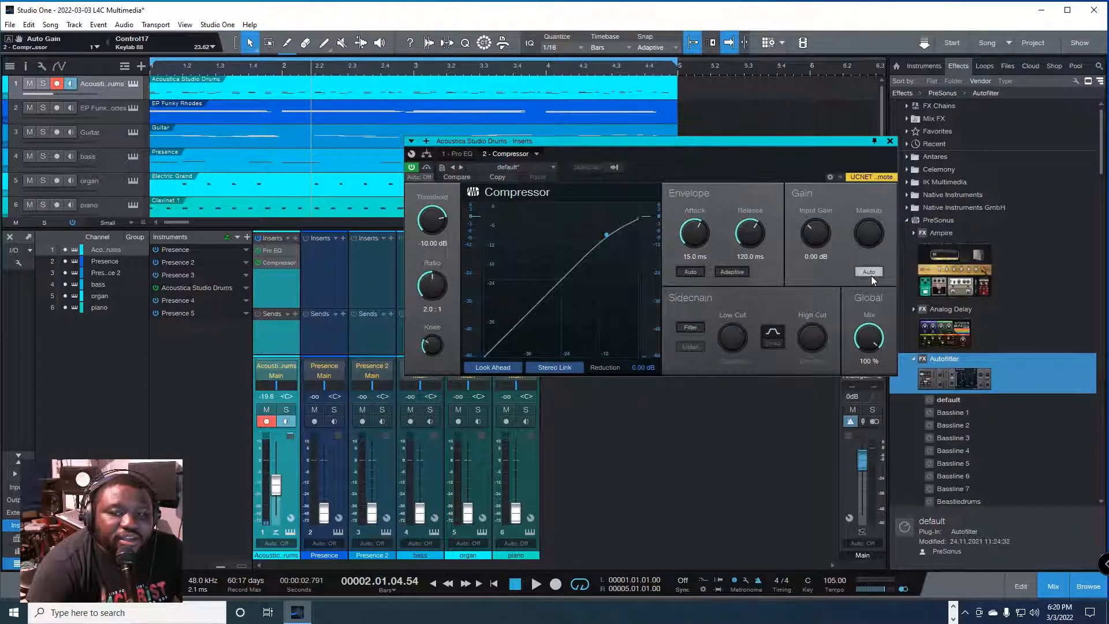
Step: Turn off the Compressor's automatic makeup gain, try Makeup at 48 dB, and reset it to 0 dB
{"action": "left_click_drag", "start_coordinate": [870, 275], "coordinate": [927, 126]}
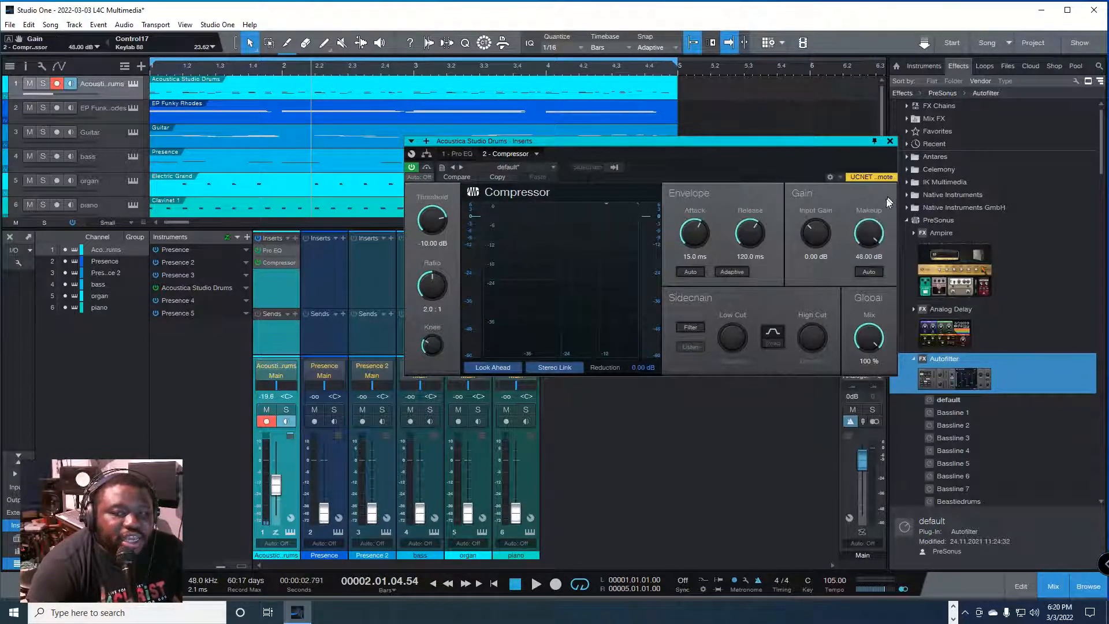
{"action": "right_click", "coordinate": [864, 238]}
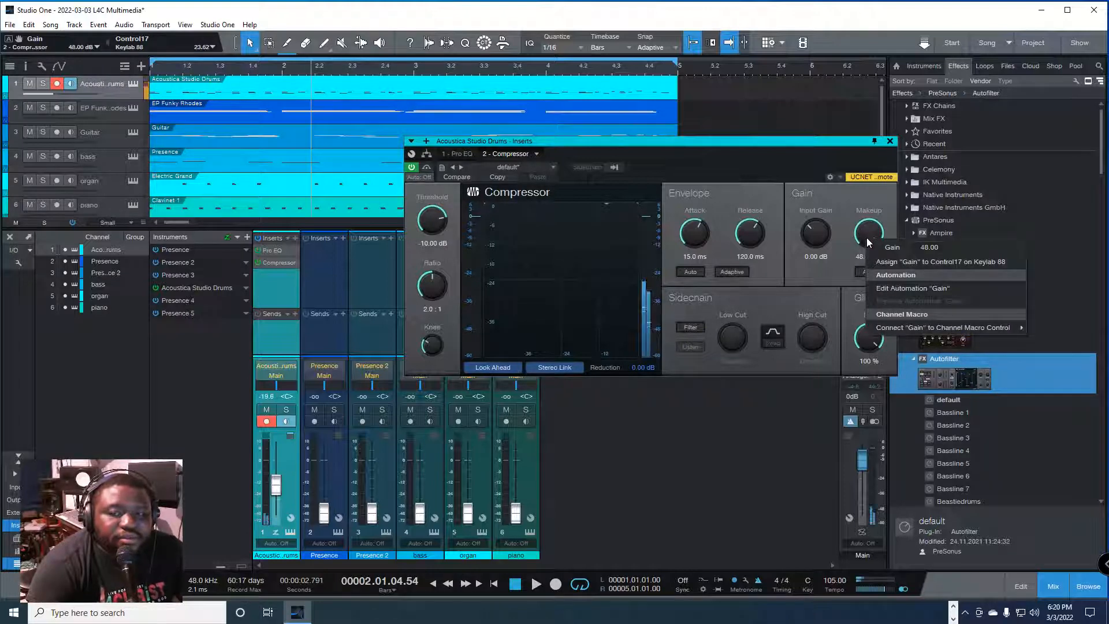
{"action": "left_click", "coordinate": [867, 237]}
{"action": "left_click", "coordinate": [869, 237], "text": "ctrl"}
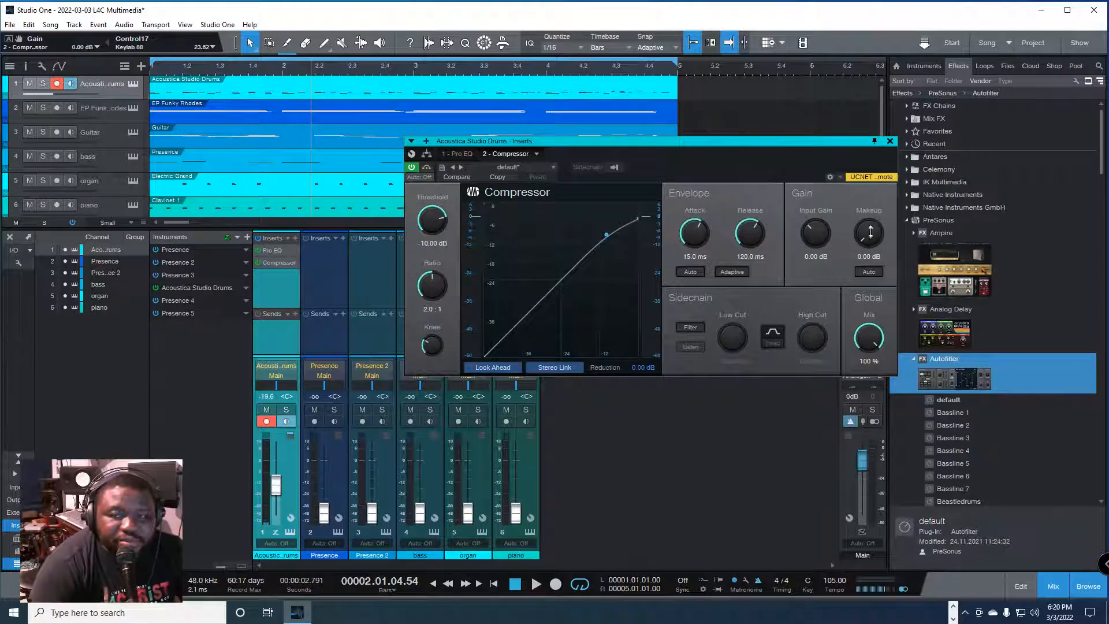
{"action": "left_click_drag", "start_coordinate": [870, 233], "coordinate": [865, 158]}
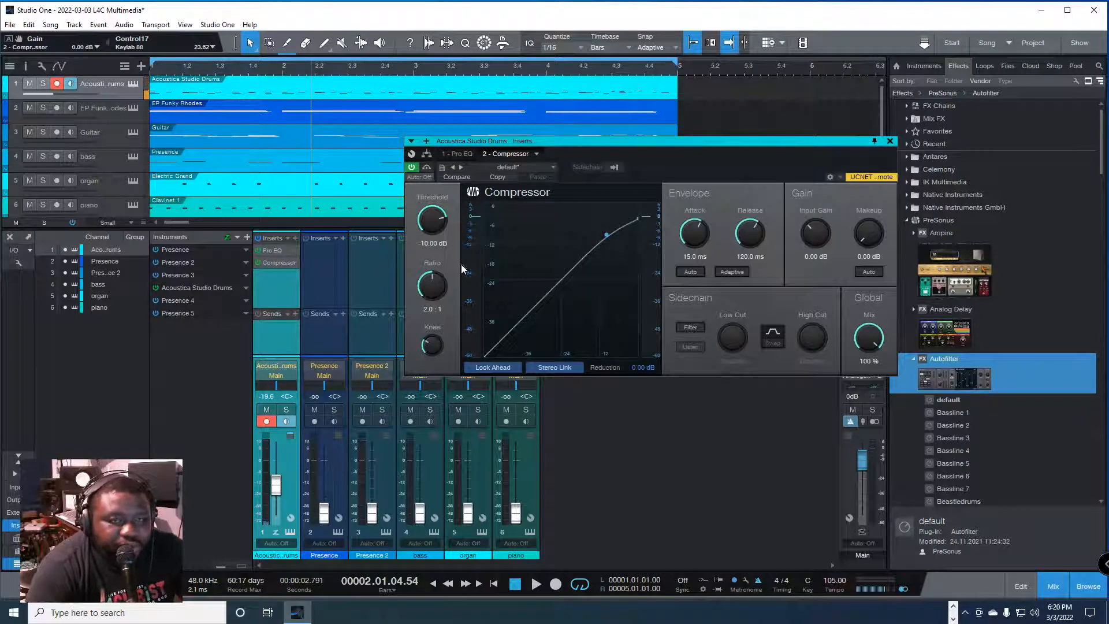
Step: Play the song from the start, try the Compressor's threshold at -48 dB, and set it to -7.36 dB
{"action": "key", "text": "comma"}
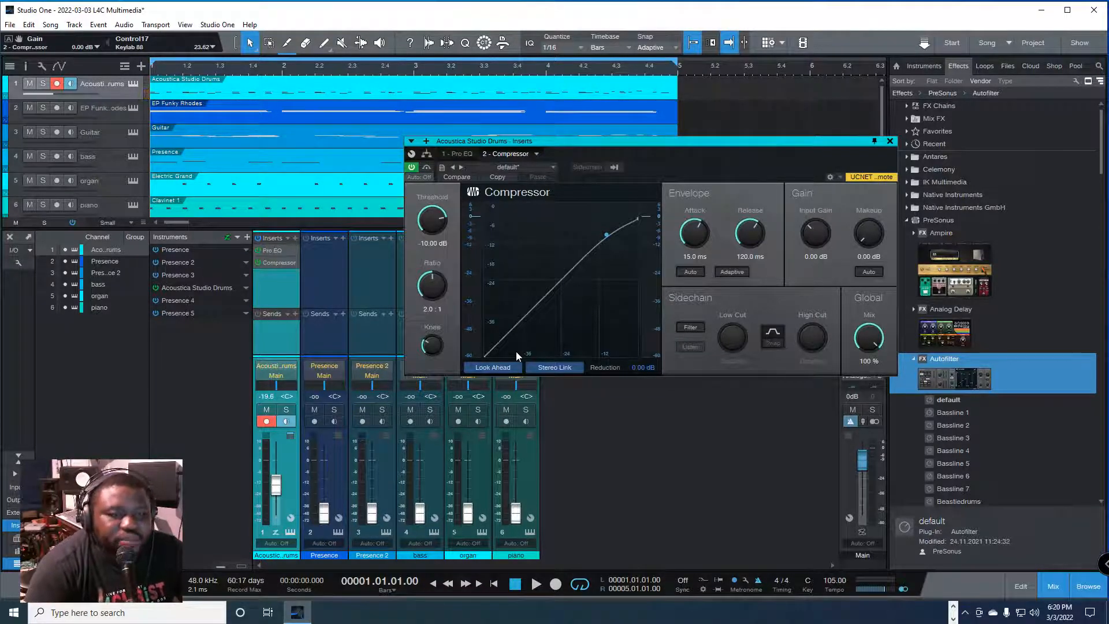
{"action": "key", "text": "space"}
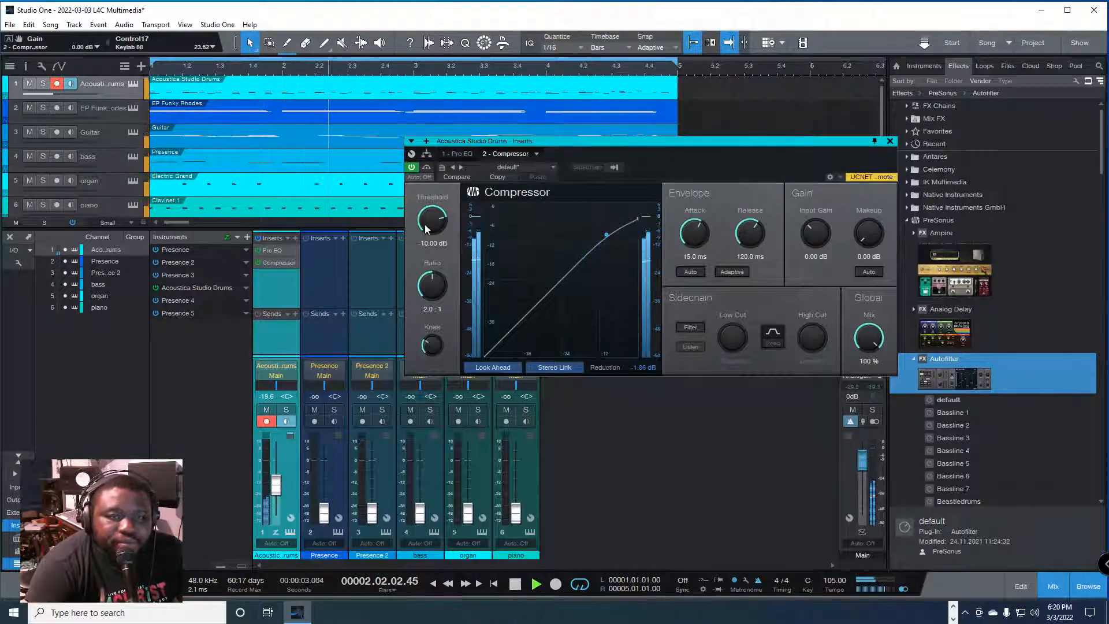
{"action": "left_click_drag", "start_coordinate": [424, 224], "coordinate": [457, 356]}
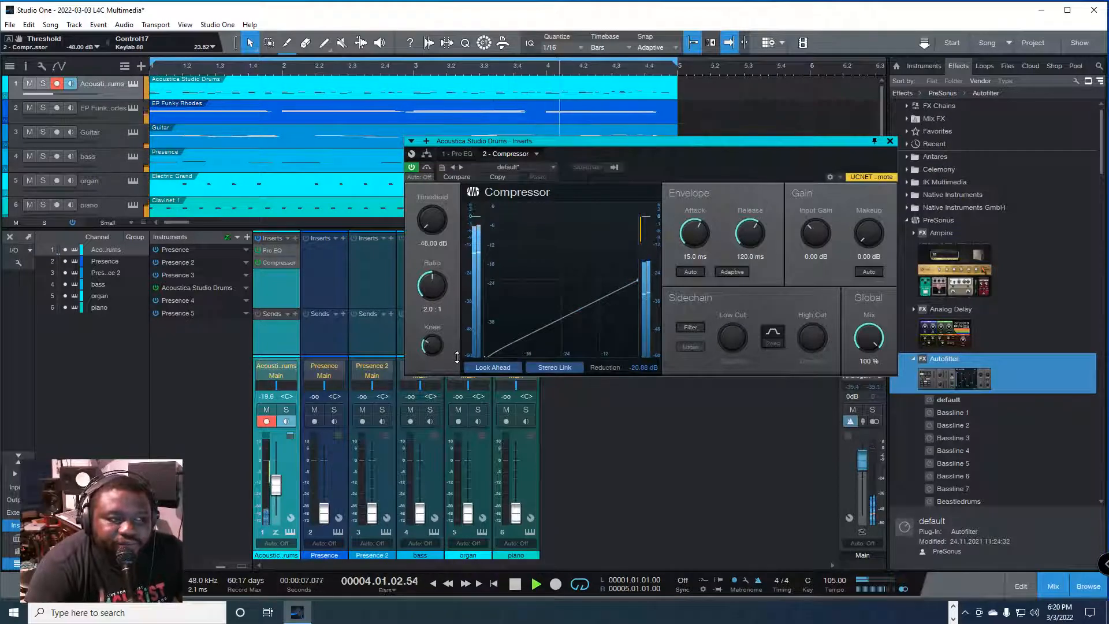
{"action": "left_click_drag", "start_coordinate": [457, 357], "coordinate": [449, 234]}
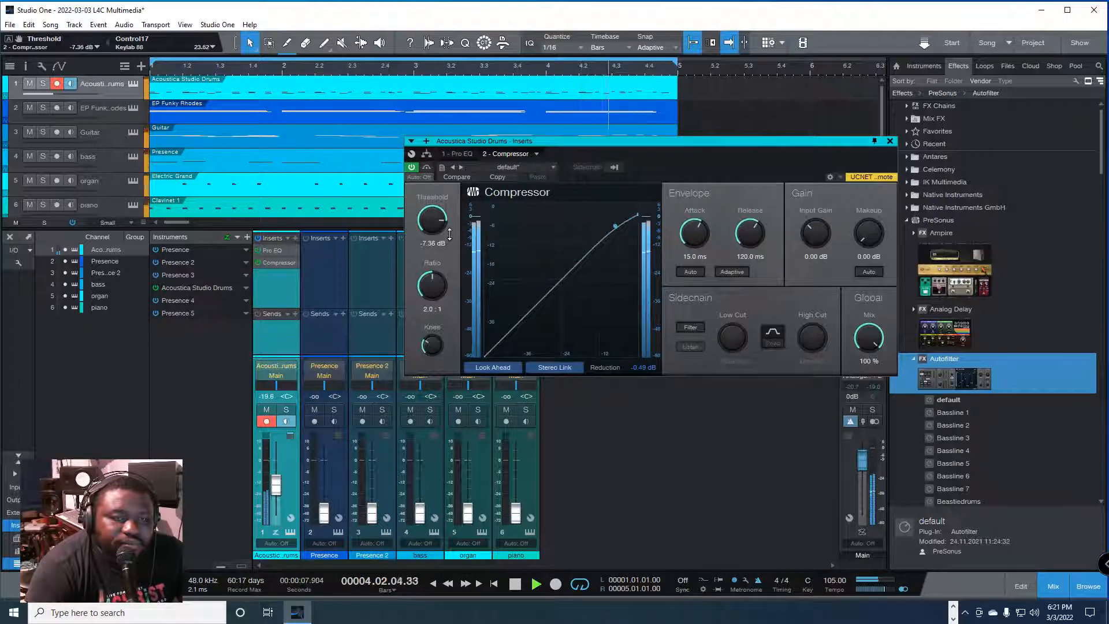
Step: Set the Compressor's ratio to 1.9:1, knee to 5.90 dB, attack to 5.10 ms, and release to 139.7 ms
{"action": "left_click_drag", "start_coordinate": [432, 285], "coordinate": [469, 324]}
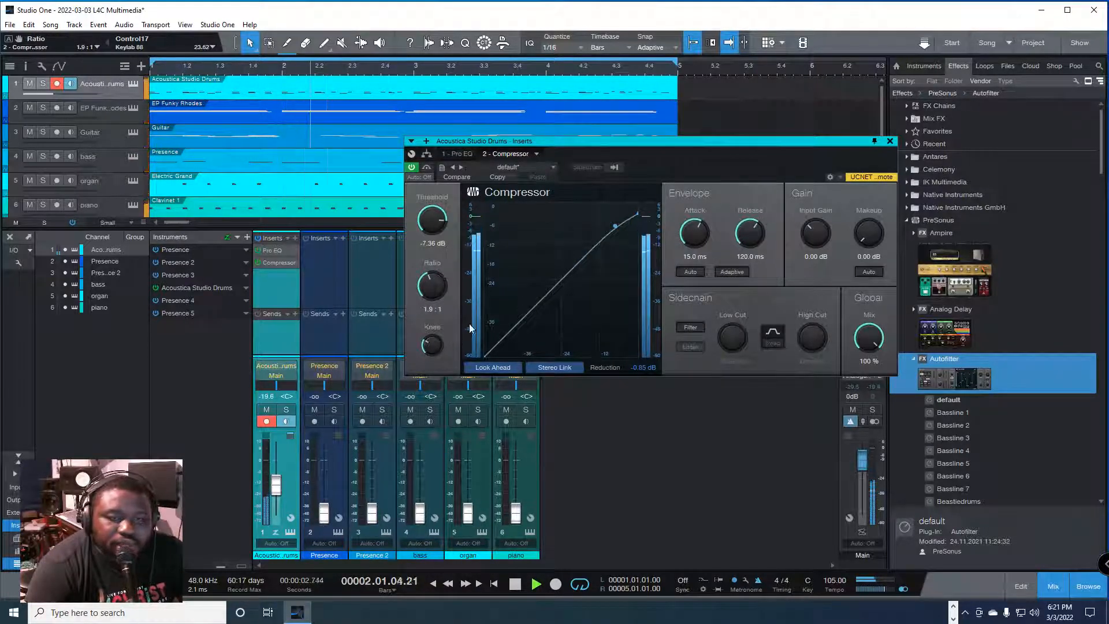
{"action": "mouse_move", "coordinate": [432, 358]}
{"action": "left_mouse_down"}
{"action": "mouse_move", "coordinate": [457, 239]}
{"action": "mouse_move", "coordinate": [430, 412]}
{"action": "mouse_move", "coordinate": [426, 341]}
{"action": "left_mouse_up"}
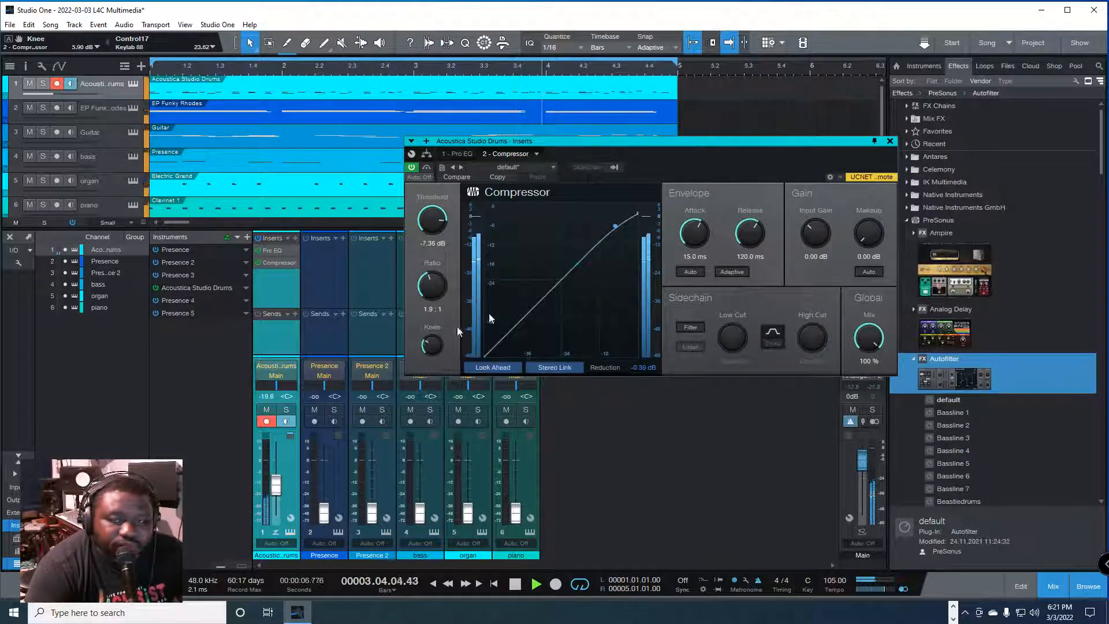
{"action": "left_click_drag", "start_coordinate": [694, 232], "coordinate": [728, 276]}
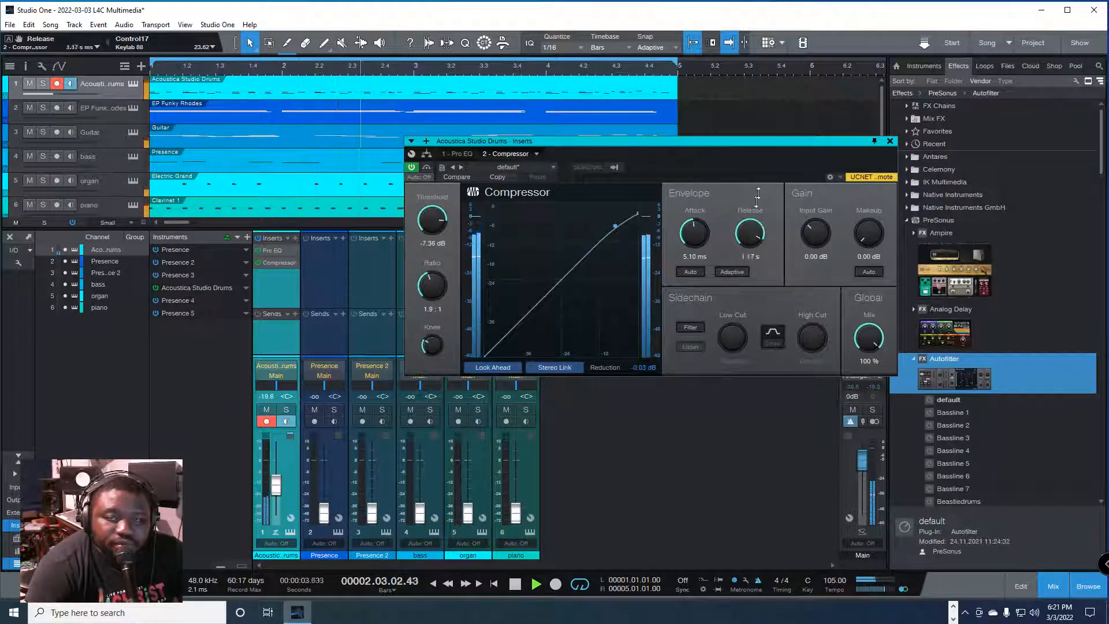
{"action": "left_click_drag", "start_coordinate": [749, 233], "coordinate": [787, 267]}
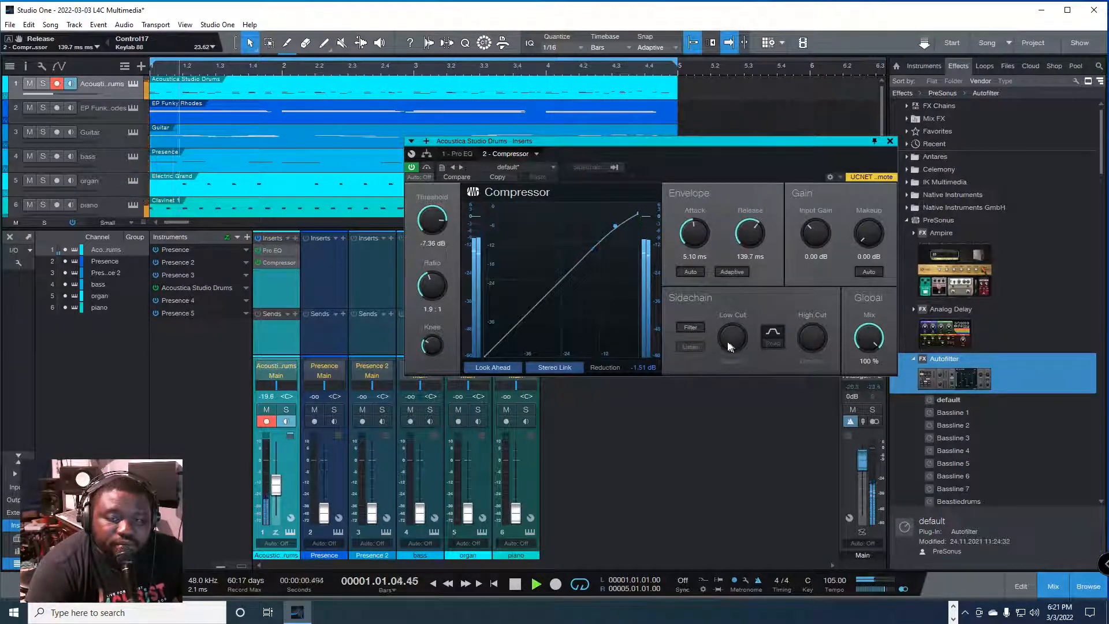
Step: Try the Compressor's sidechain filter with varied Low Cut and High Cut frequencies and swapped cuts, and switch the filter off
{"action": "left_click", "coordinate": [690, 328]}
{"action": "left_click_drag", "start_coordinate": [729, 338], "coordinate": [820, 537]}
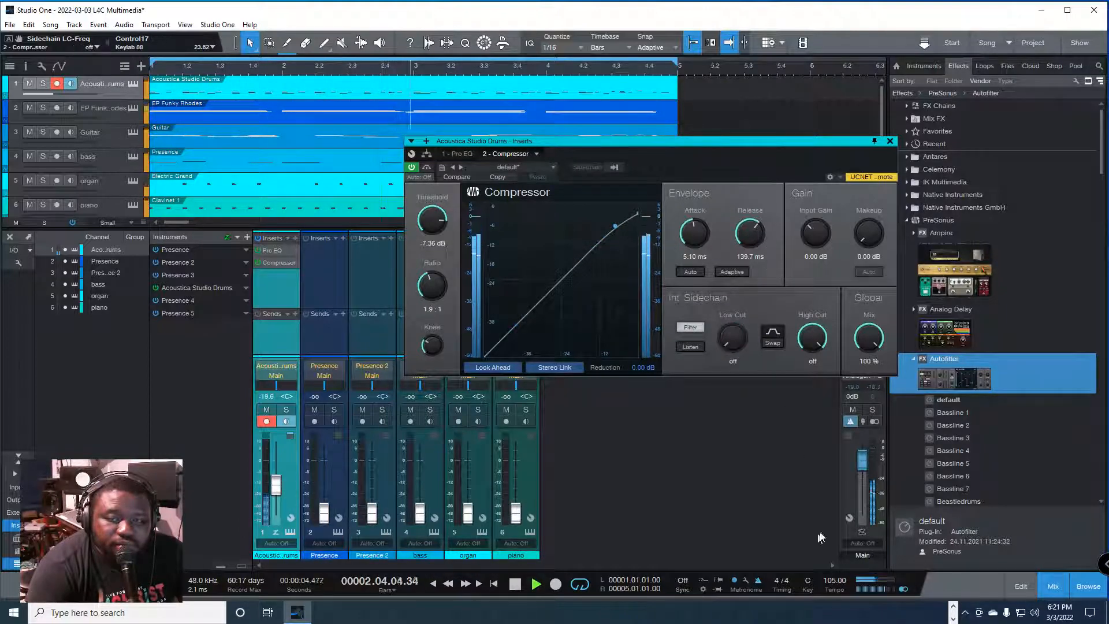
{"action": "left_click_drag", "start_coordinate": [815, 352], "coordinate": [843, 310]}
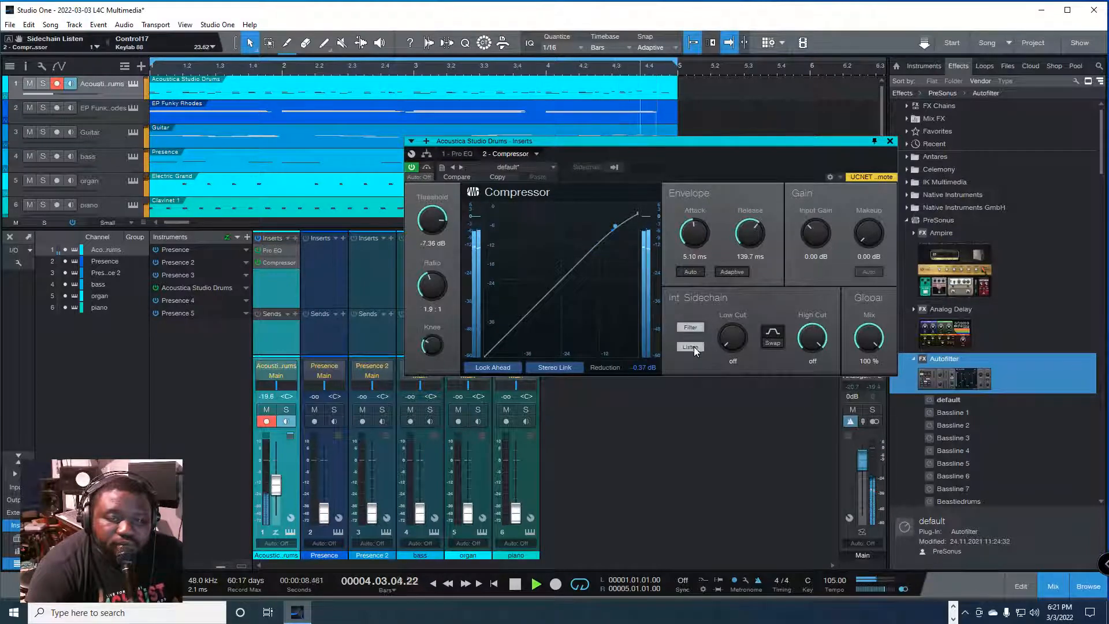
{"action": "left_click", "coordinate": [781, 329]}
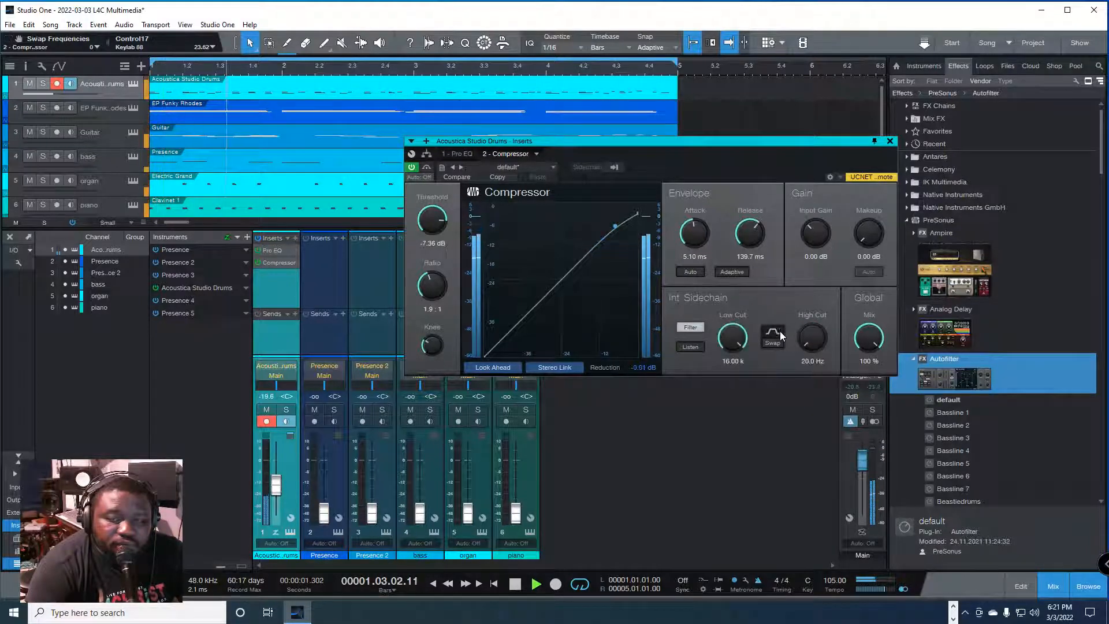
{"action": "left_click", "coordinate": [779, 331]}
{"action": "left_click", "coordinate": [779, 331]}
{"action": "left_click_drag", "start_coordinate": [812, 338], "coordinate": [838, 362]}
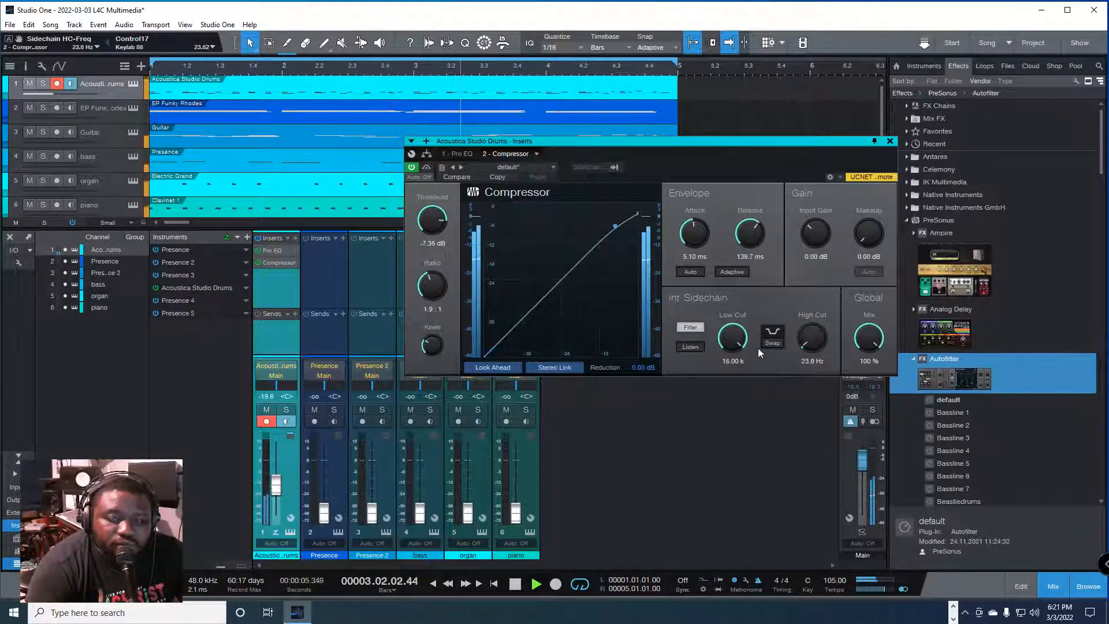
{"action": "left_click", "coordinate": [778, 333]}
{"action": "left_click_drag", "start_coordinate": [731, 338], "coordinate": [743, 227]}
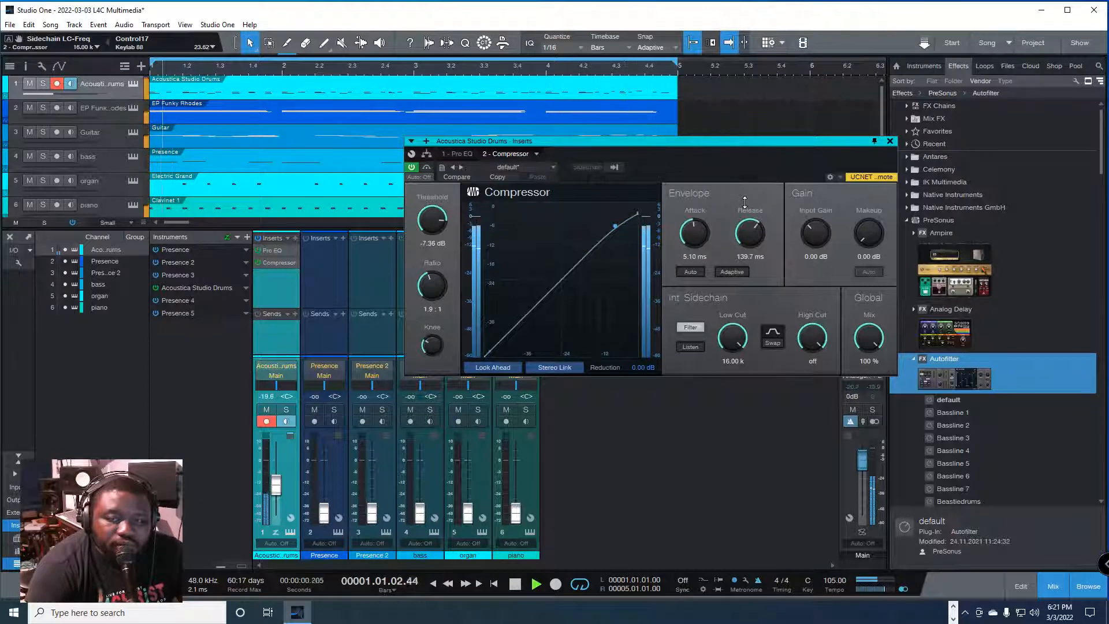
{"action": "left_click", "coordinate": [769, 345]}
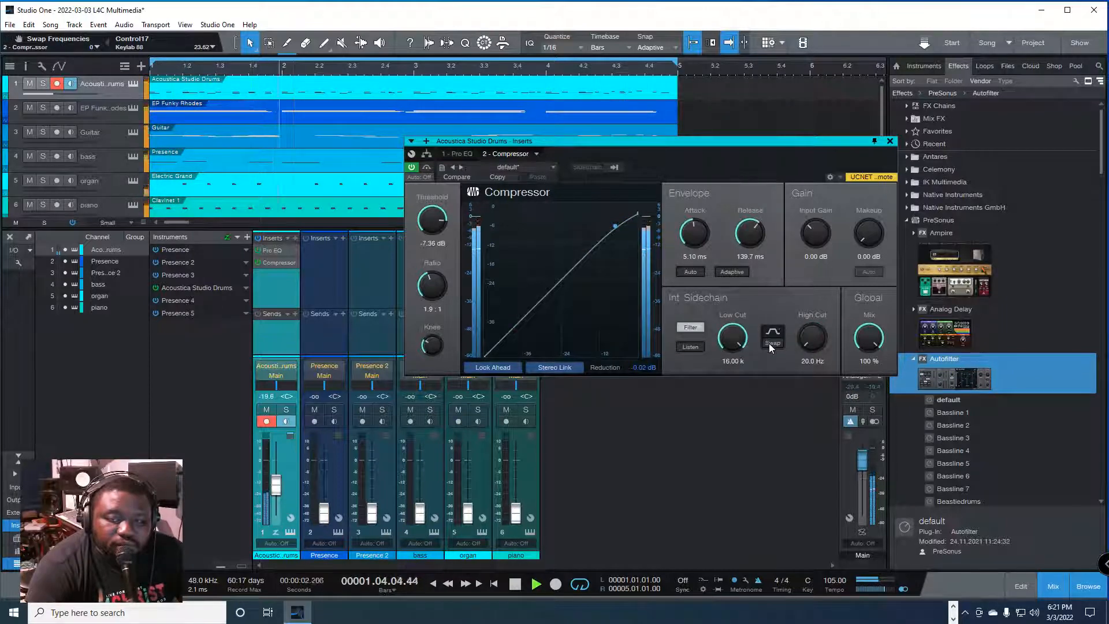
{"action": "left_click", "coordinate": [690, 327]}
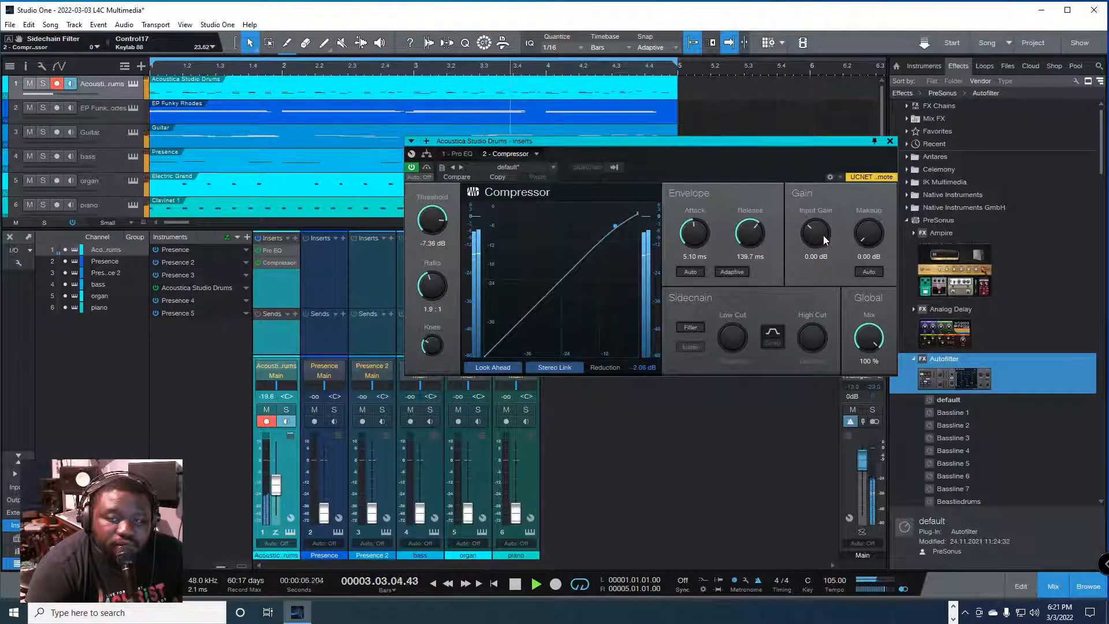
Step: Set the Compressor's input gain to 1.44 dB while listening to the drums
{"action": "mouse_move", "coordinate": [820, 234]}
{"action": "left_mouse_down"}
{"action": "mouse_move", "coordinate": [826, 210]}
{"action": "mouse_move", "coordinate": [813, 233]}
{"action": "left_mouse_up"}
{"action": "key", "text": "space"}
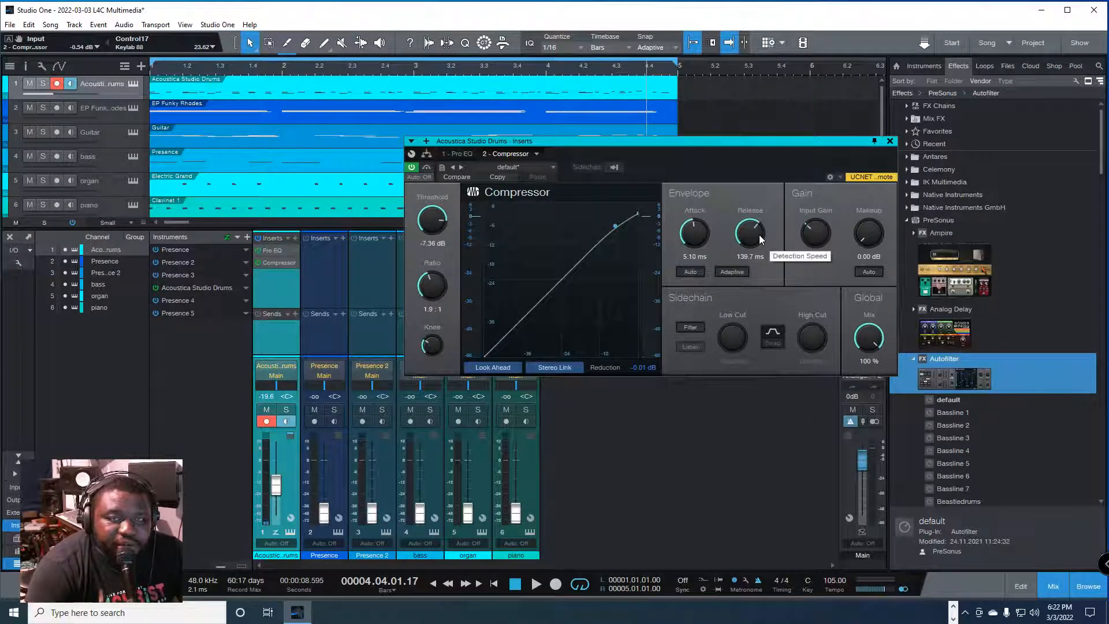
{"action": "key", "text": "space"}
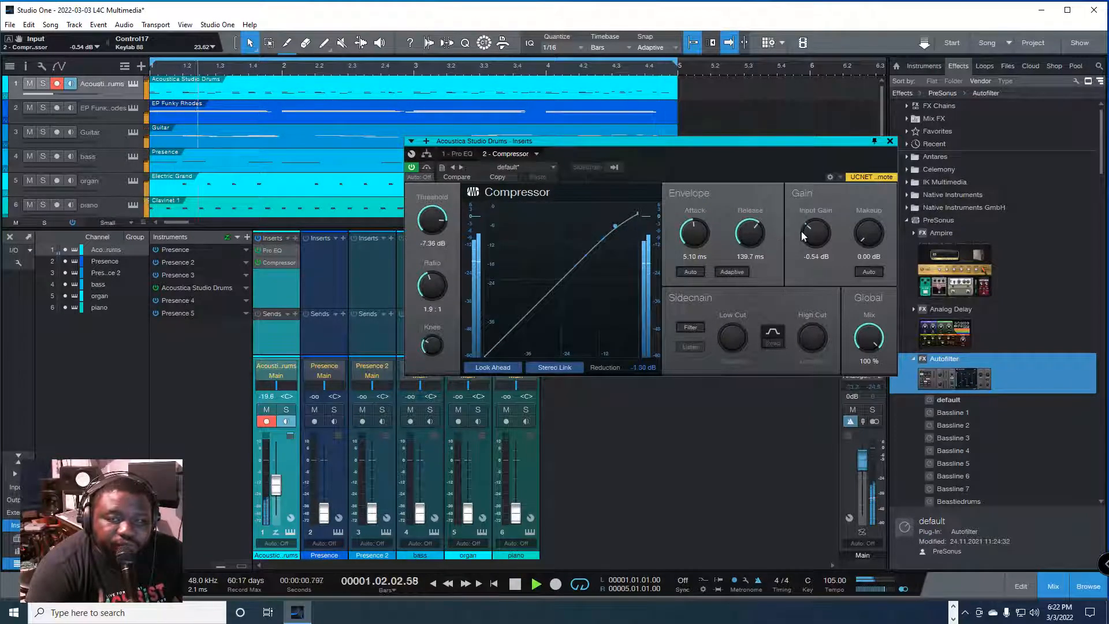
{"action": "left_click_drag", "start_coordinate": [816, 237], "coordinate": [817, 229]}
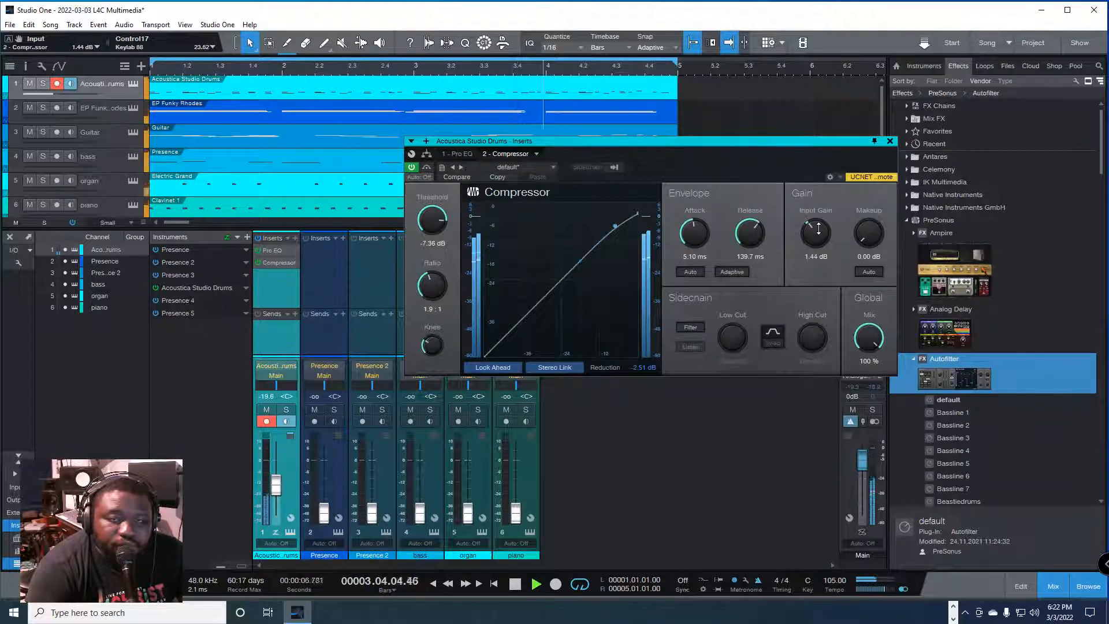
Step: Set the drum Compressor's input gain to 3.24 dB, stop playback, and close the effect window
{"action": "left_click_drag", "start_coordinate": [819, 229], "coordinate": [820, 224]}
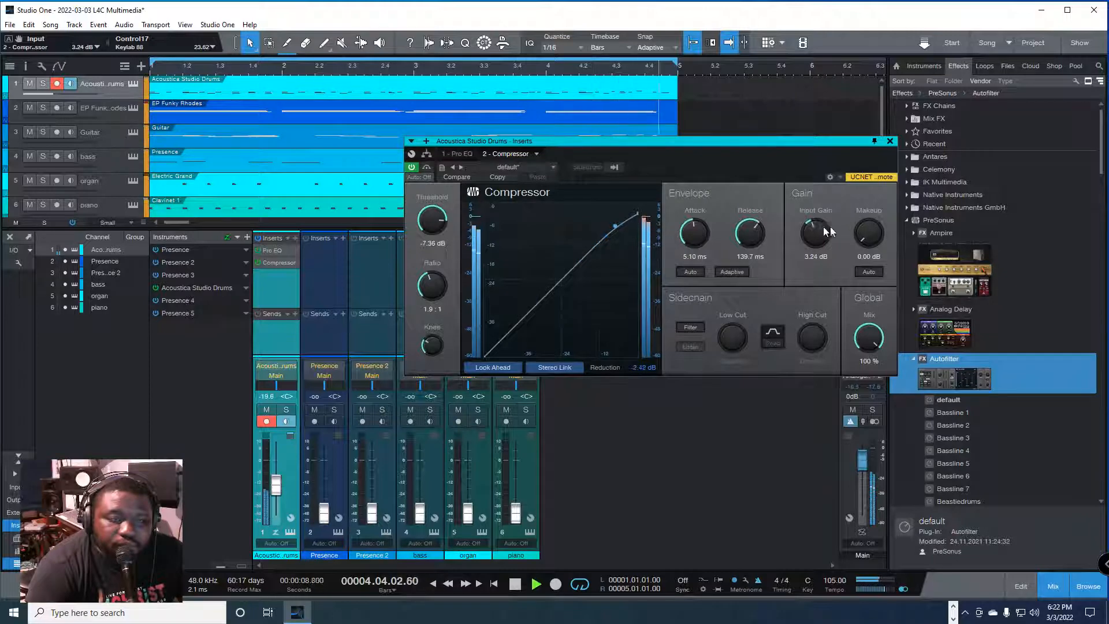
{"action": "key", "text": "space"}
{"action": "left_click", "coordinate": [889, 141]}
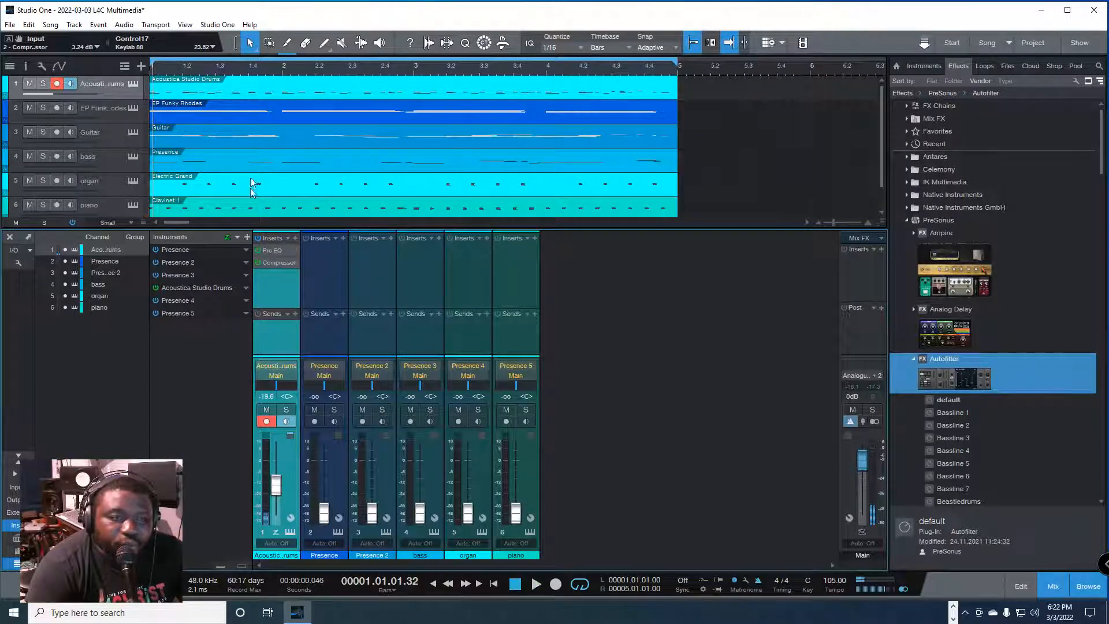
Step: Play the song and compare the drums with their Pro EQ bypassed and active
{"action": "key", "text": "space"}
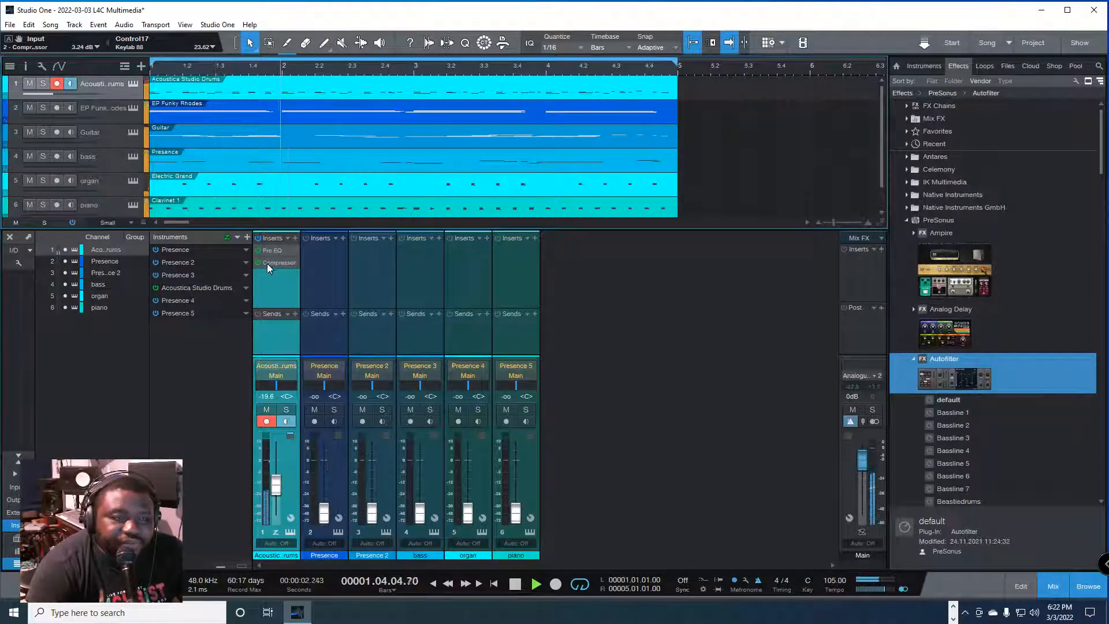
{"action": "left_click", "coordinate": [258, 250]}
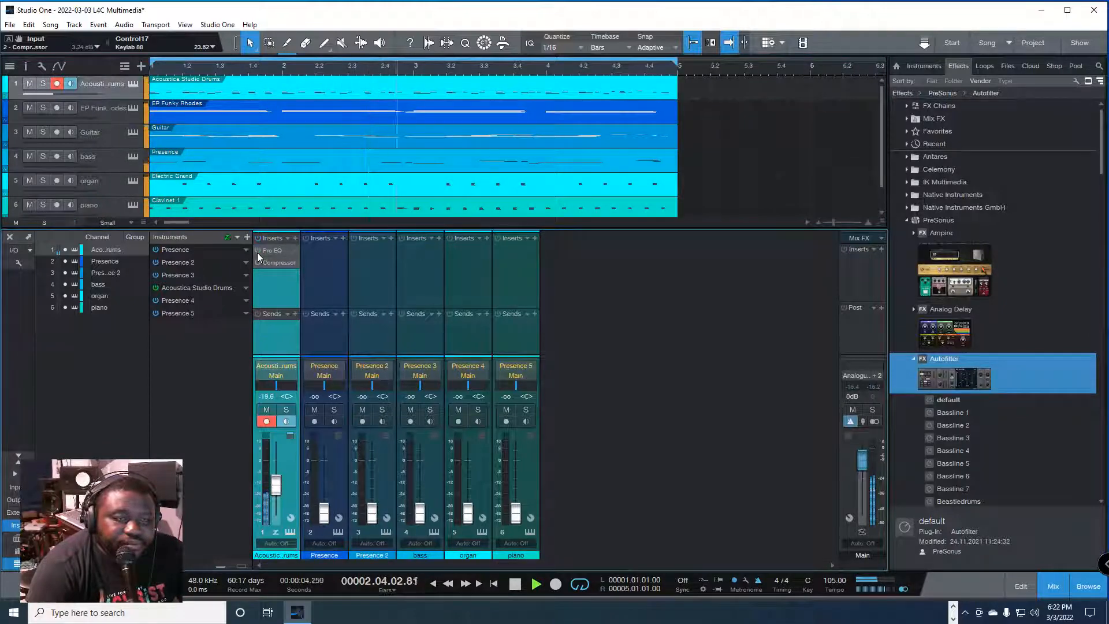
{"action": "left_click", "coordinate": [258, 250]}
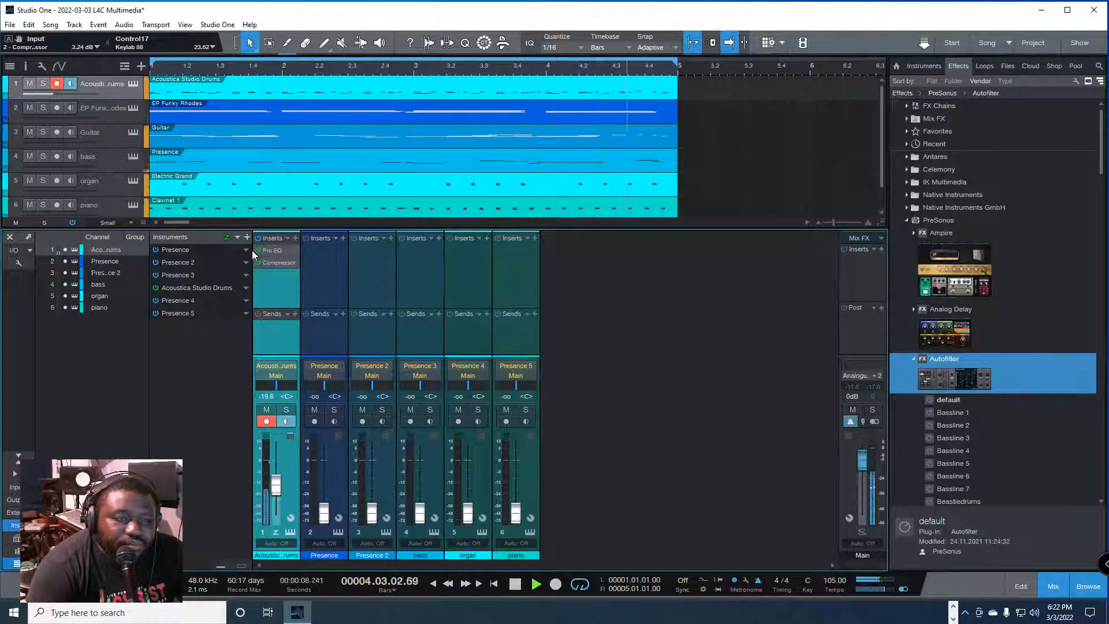
Step: Reopen the drums' Compressor, set its makeup gain to 11.76 dB during playback, then close it and stop the song
{"action": "left_click", "coordinate": [271, 262]}
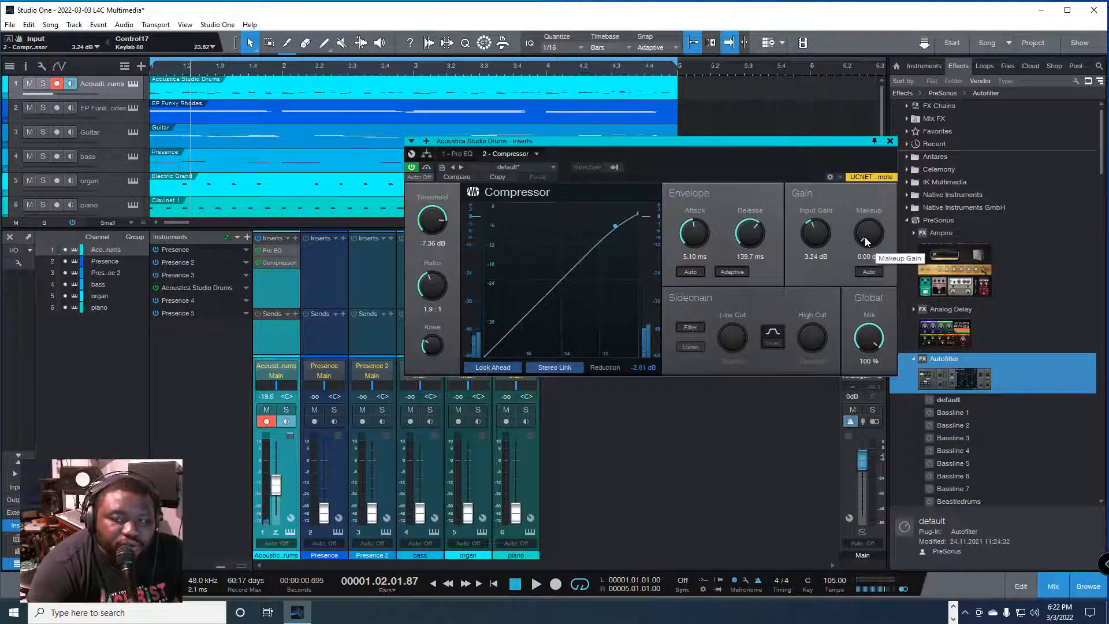
{"action": "key", "text": "space"}
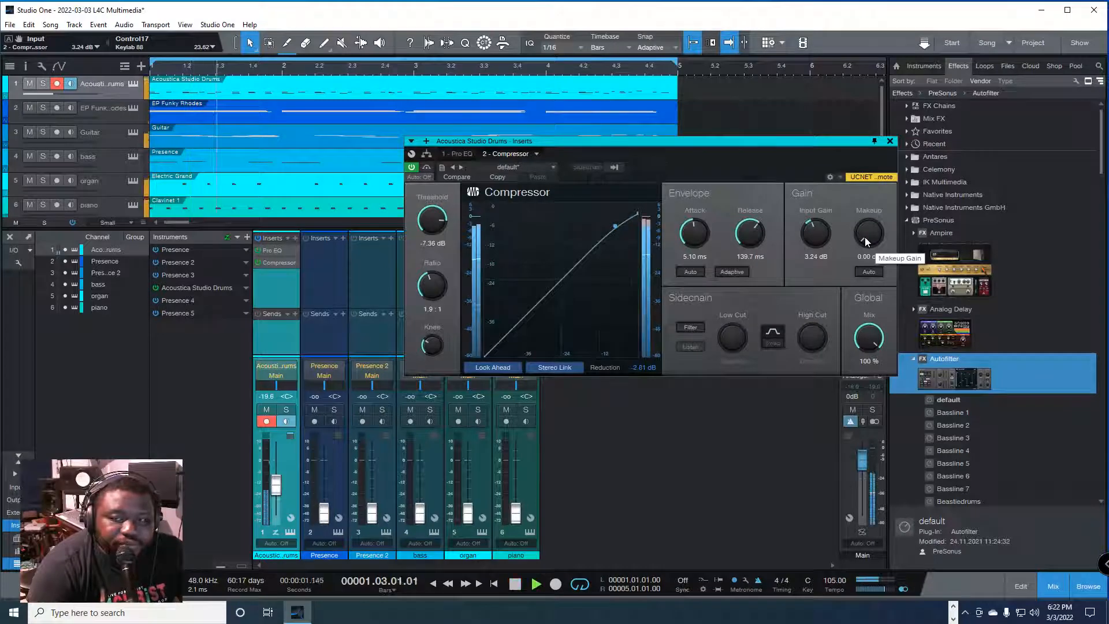
{"action": "left_click_drag", "start_coordinate": [865, 237], "coordinate": [872, 223]}
{"action": "left_click", "coordinate": [889, 141]}
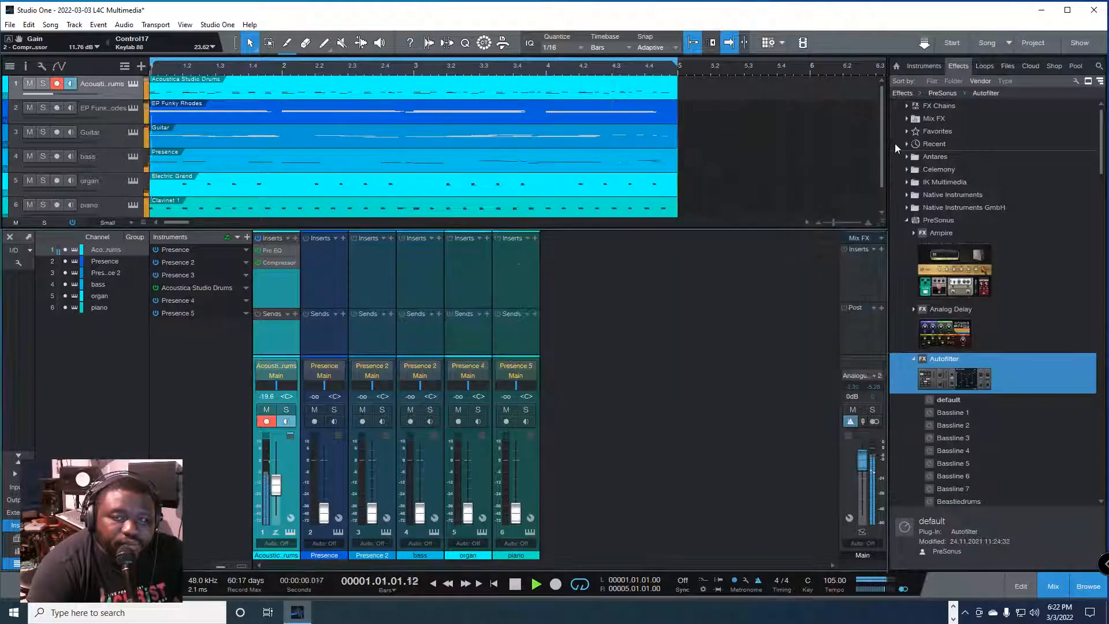
{"action": "key", "text": "space"}
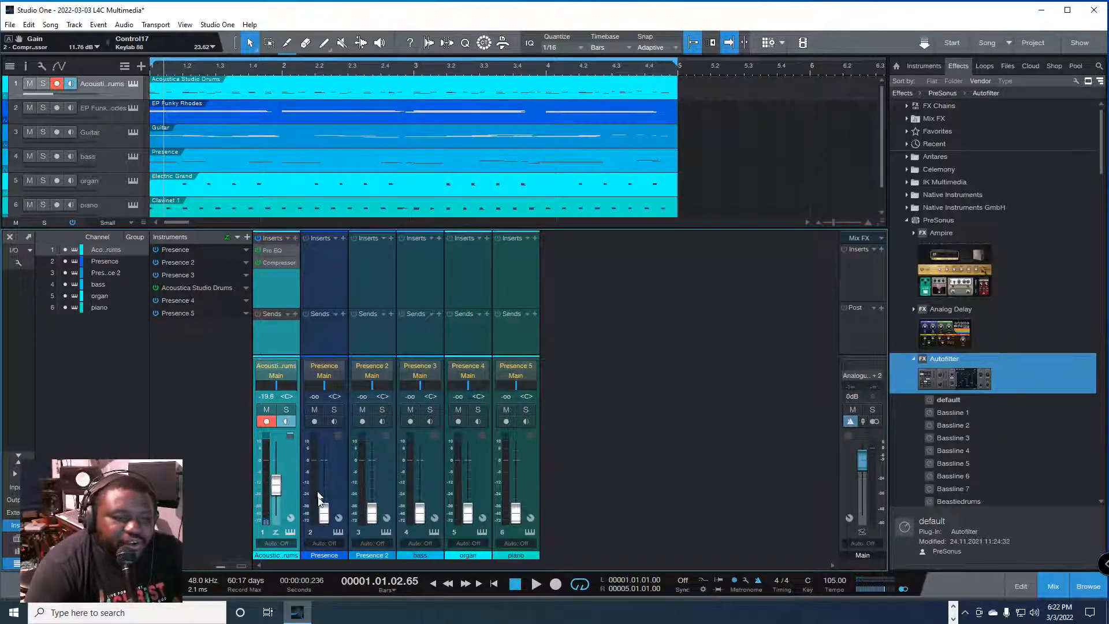
Step: Set the Presence channel's volume to -21.7 dB and play the song with the drums muted
{"action": "left_click_drag", "start_coordinate": [325, 516], "coordinate": [326, 511]}
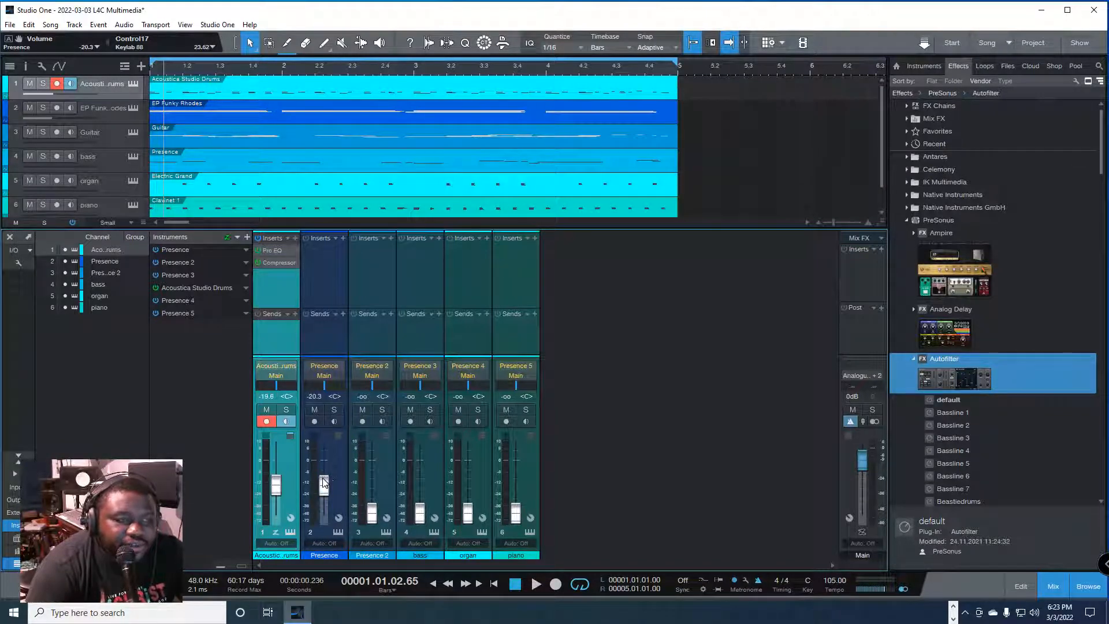
{"action": "mouse_move", "coordinate": [324, 484]}
{"action": "left_mouse_down"}
{"action": "mouse_move", "coordinate": [325, 514]}
{"action": "mouse_move", "coordinate": [329, 490]}
{"action": "left_mouse_up"}
{"action": "key", "text": "space"}
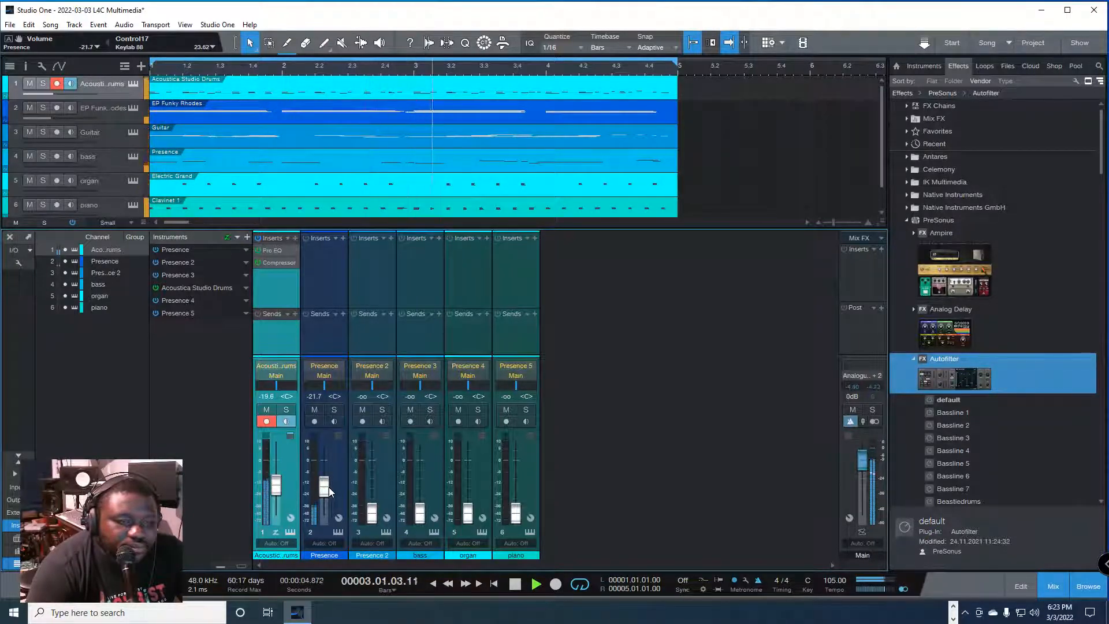
{"action": "left_click", "coordinate": [266, 410]}
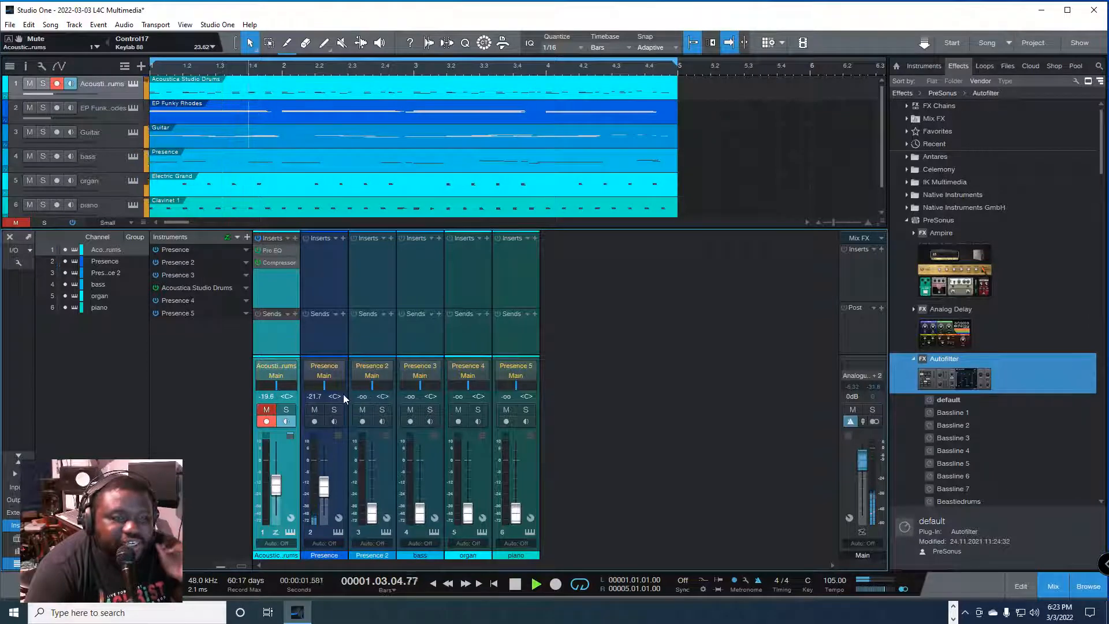
Step: Search the effects for "pro e" and insert a Pro EQ on the Presence channel
{"action": "left_click", "coordinate": [343, 238]}
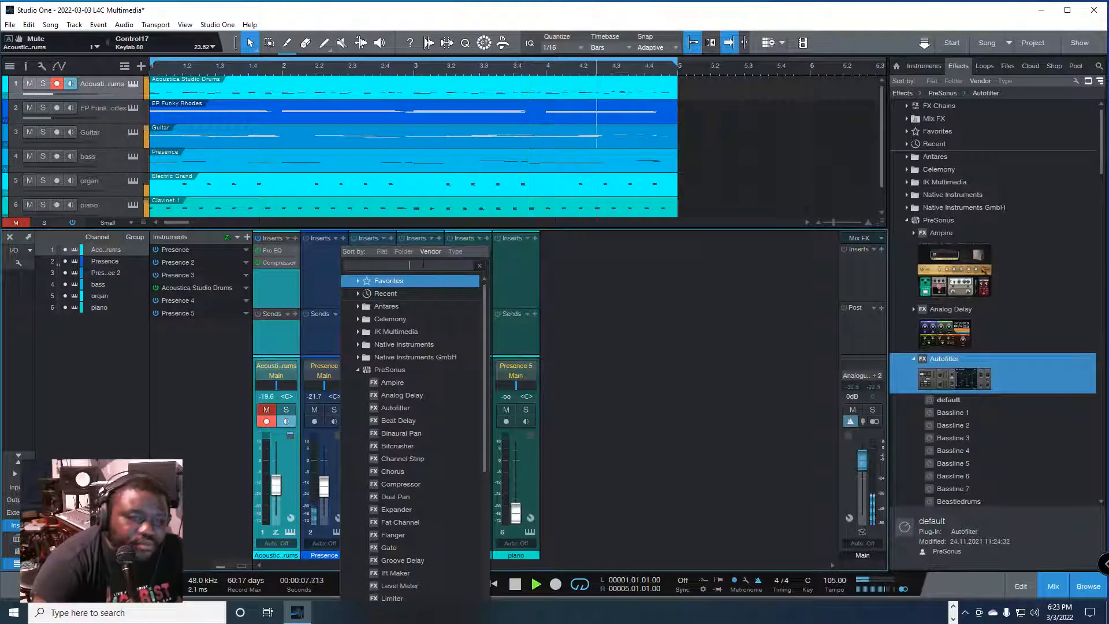
{"action": "type", "text": "pro"}
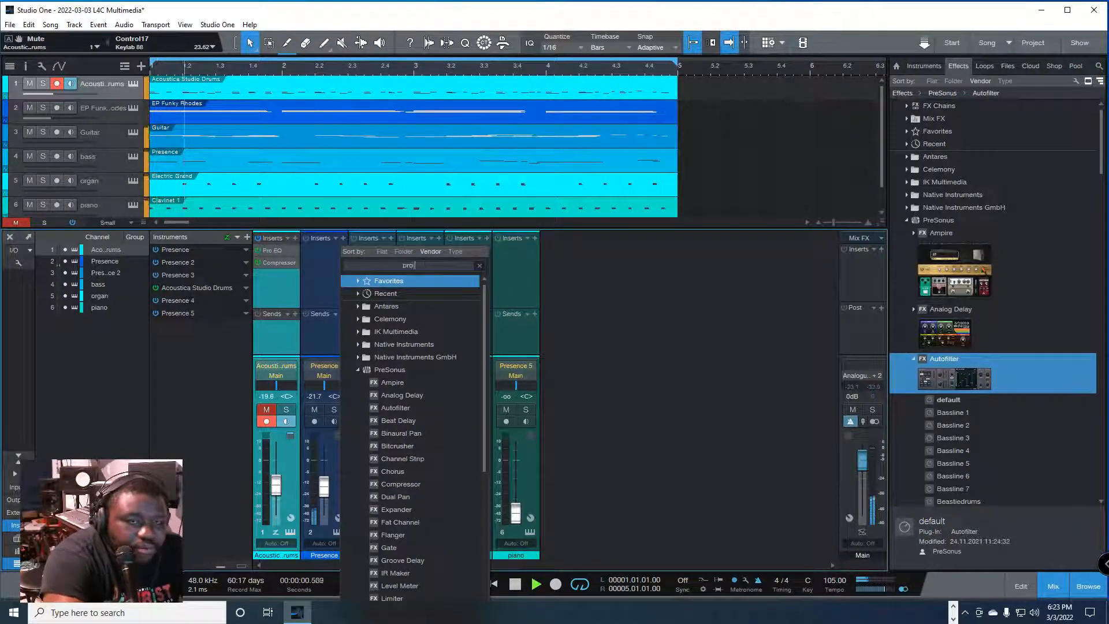
{"action": "type", "text": " e"}
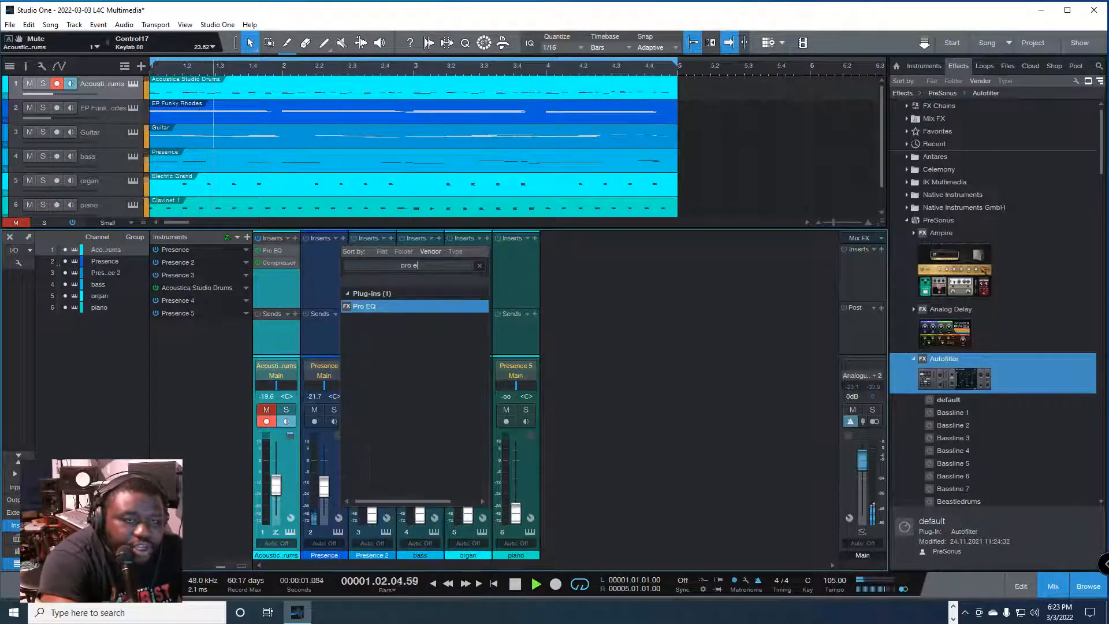
{"action": "left_click", "coordinate": [378, 307]}
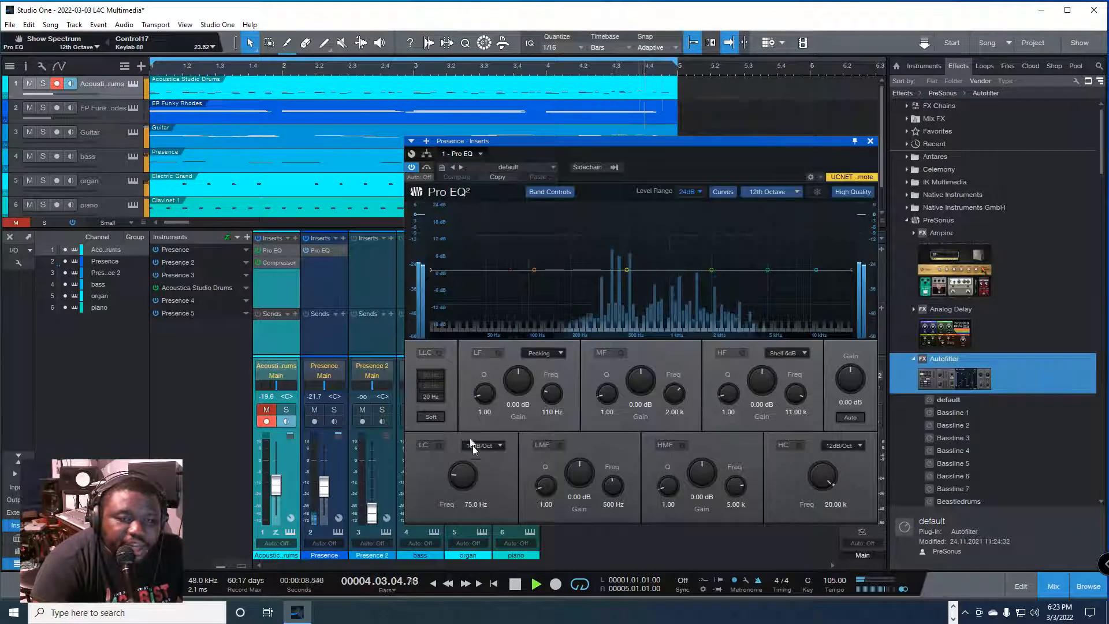
Step: Enable the Pro EQ's low cut at 243 Hz and its high cut at 10.38 kHz with a 48dB/Oct slope
{"action": "left_click", "coordinate": [426, 445]}
{"action": "mouse_move", "coordinate": [464, 475]}
{"action": "left_mouse_down"}
{"action": "mouse_move", "coordinate": [484, 484]}
{"action": "mouse_move", "coordinate": [484, 471]}
{"action": "left_mouse_up"}
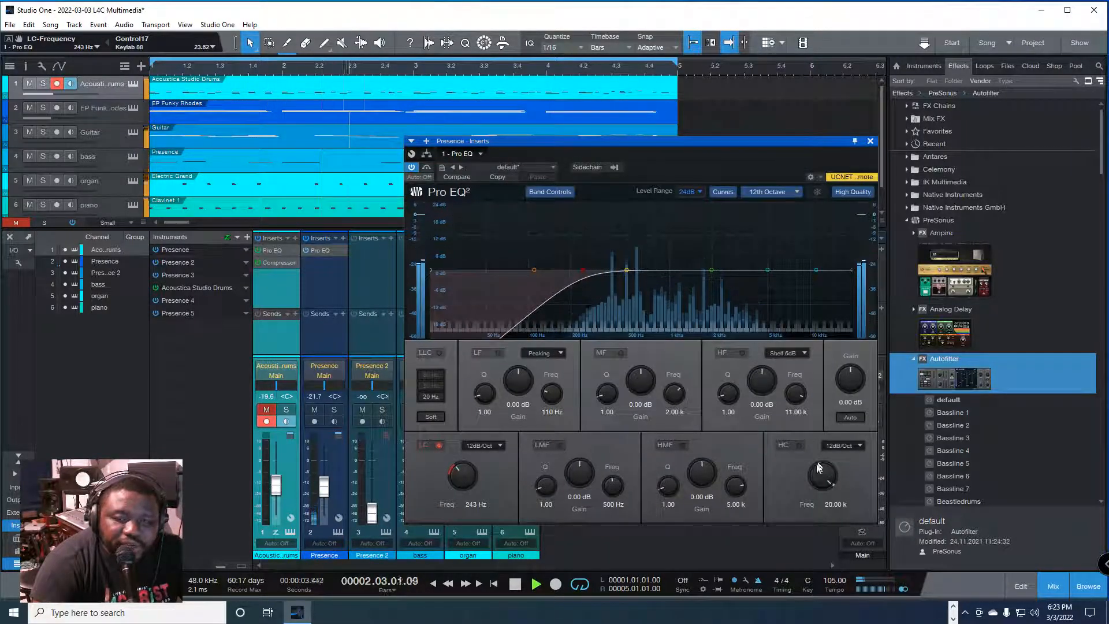
{"action": "left_click", "coordinate": [798, 445]}
{"action": "mouse_move", "coordinate": [822, 474]}
{"action": "left_mouse_down"}
{"action": "mouse_move", "coordinate": [819, 491]}
{"action": "mouse_move", "coordinate": [815, 477]}
{"action": "left_mouse_up"}
{"action": "left_click", "coordinate": [843, 445]}
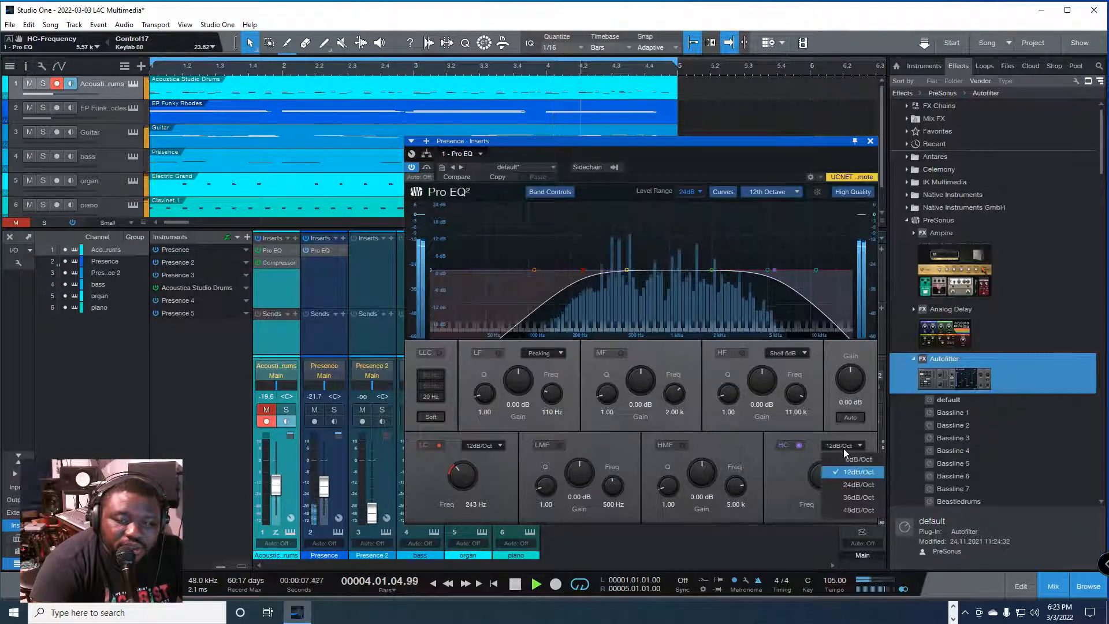
{"action": "left_click", "coordinate": [853, 509]}
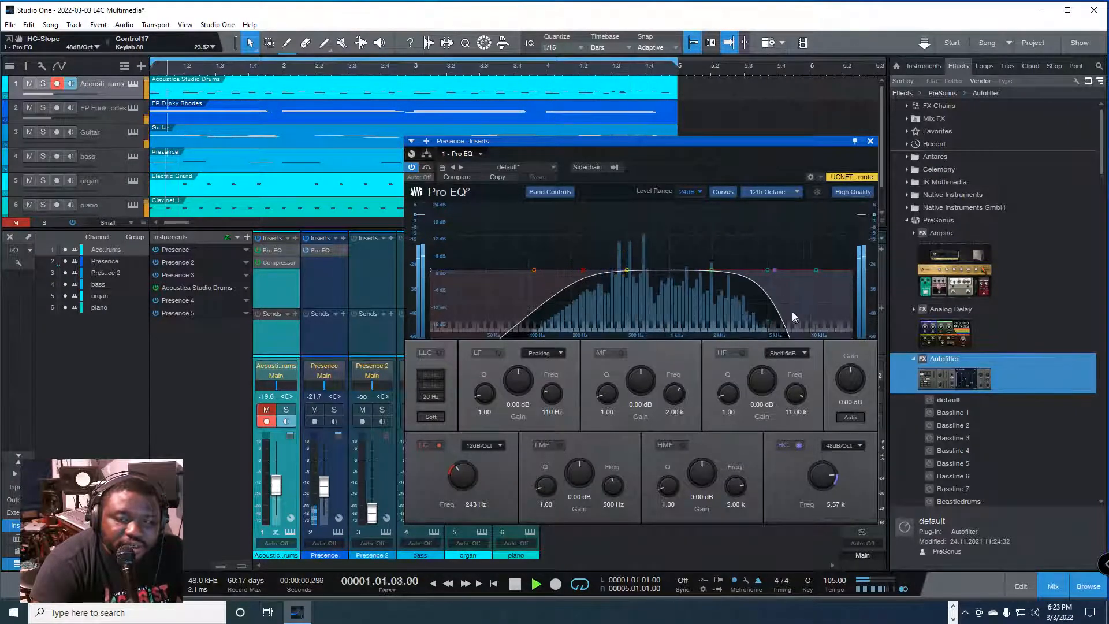
{"action": "left_click_drag", "start_coordinate": [819, 472], "coordinate": [820, 460]}
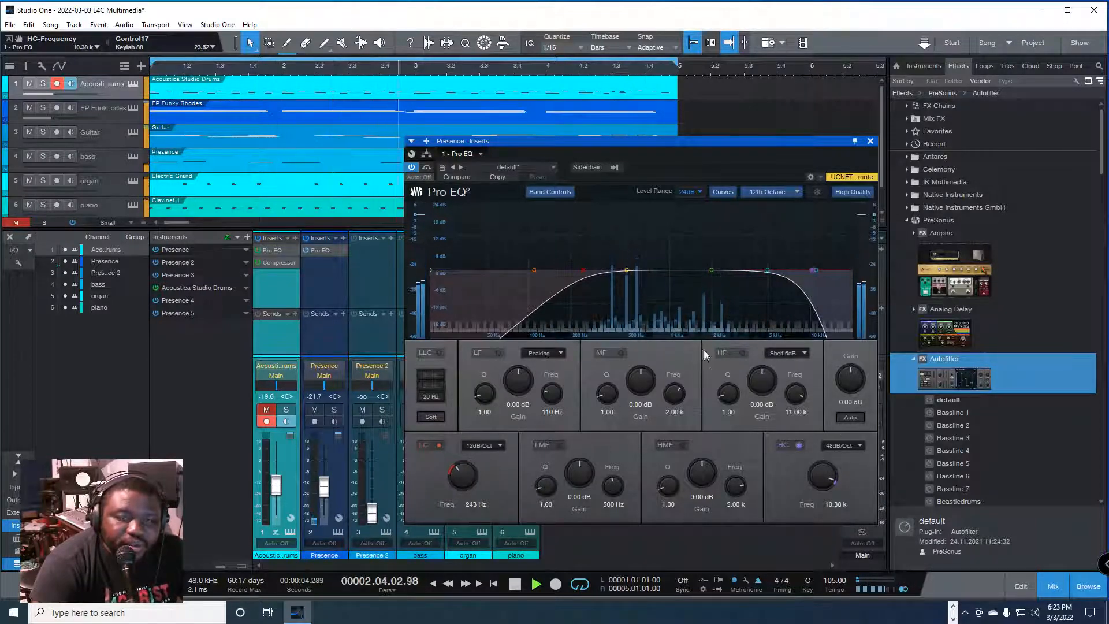
Step: Cut the LMF band by 5.16 dB at 985 Hz with Q 8.89, and the MF band by 11.50 dB at 1.98 kHz with Q 12.91
{"action": "left_click_drag", "start_coordinate": [627, 269], "coordinate": [663, 310]}
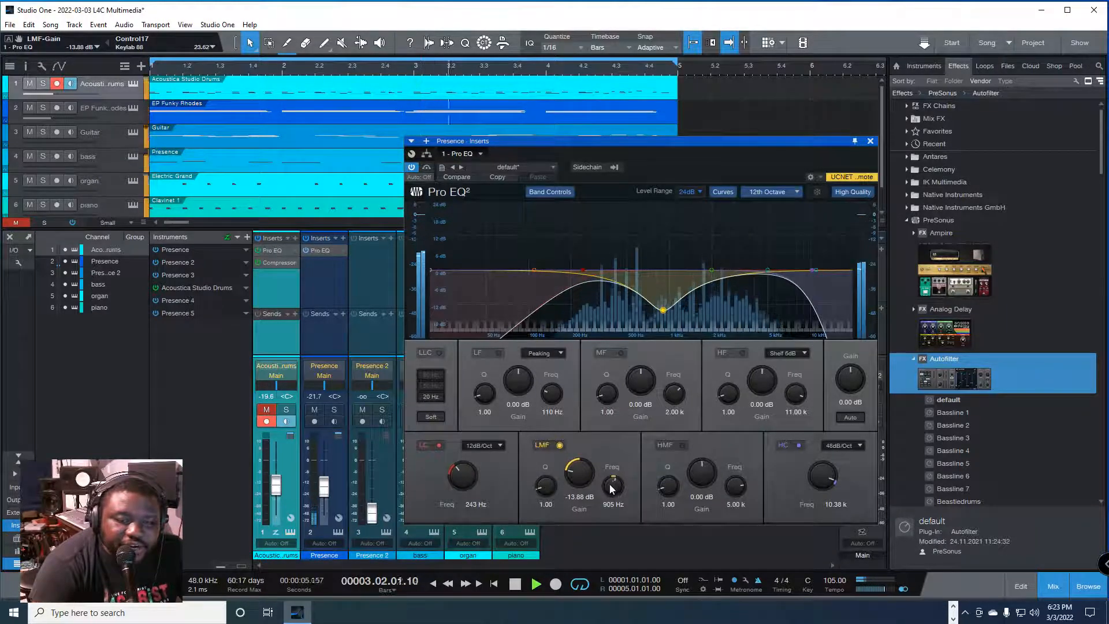
{"action": "left_click_drag", "start_coordinate": [545, 485], "coordinate": [553, 458]}
{"action": "left_click_drag", "start_coordinate": [663, 310], "coordinate": [712, 304]}
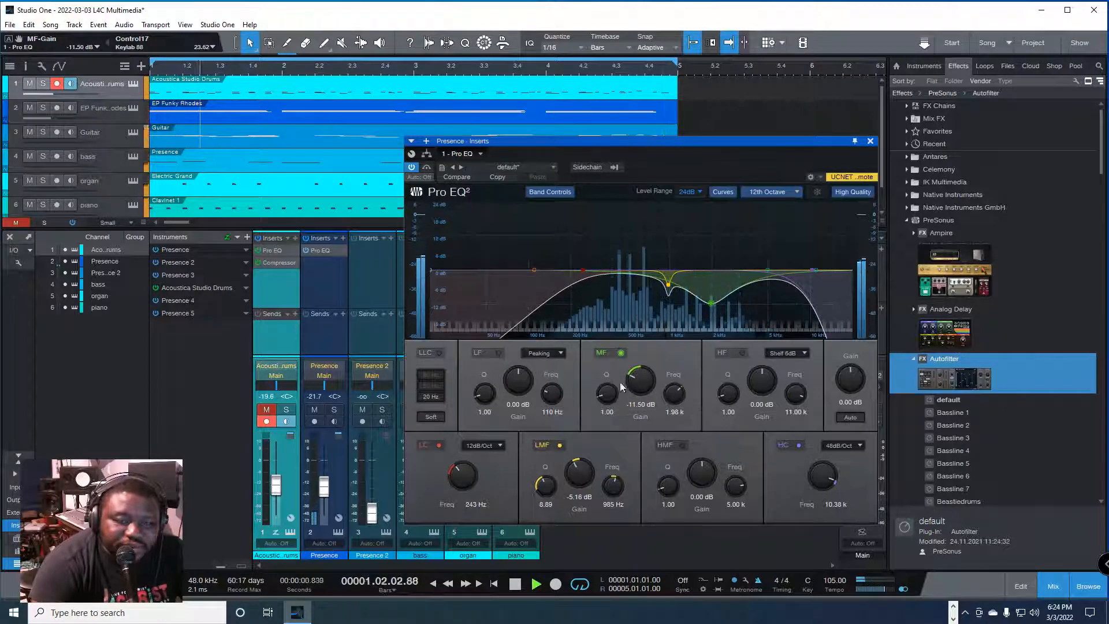
{"action": "left_click_drag", "start_coordinate": [622, 387], "coordinate": [621, 353]}
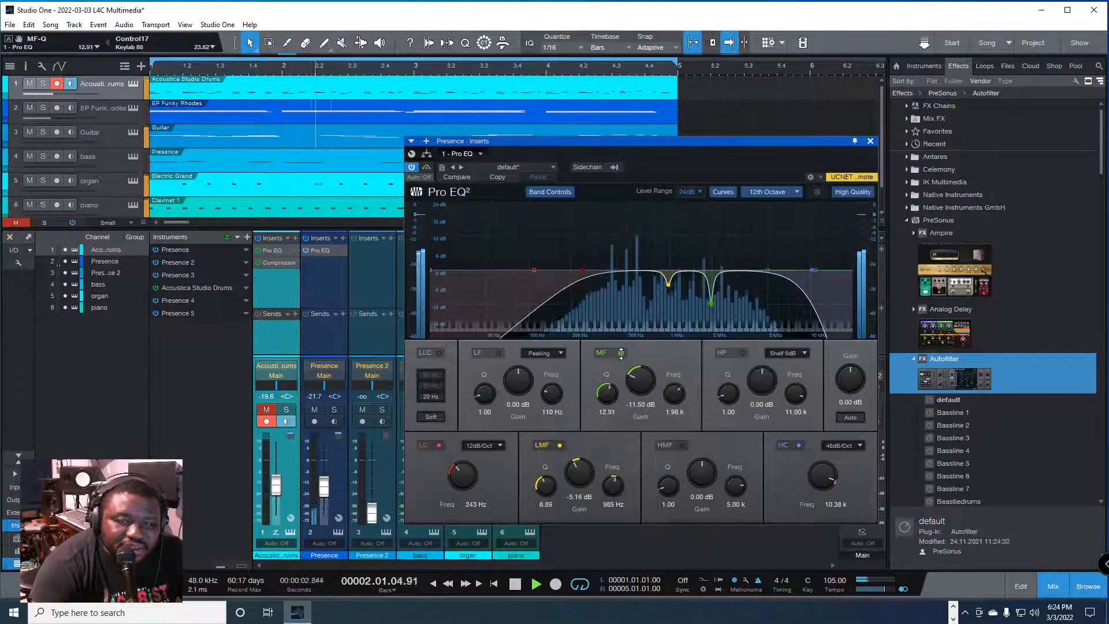
Step: Try the MF band at -6.94 dB and 2.04 kHz and the HMF band at -3.97 dB and 958 Hz, and undo both changes
{"action": "mouse_move", "coordinate": [711, 303]}
{"action": "left_mouse_down"}
{"action": "mouse_move", "coordinate": [719, 282]}
{"action": "mouse_move", "coordinate": [712, 291]}
{"action": "left_mouse_up"}
{"action": "left_click", "coordinate": [667, 281]}
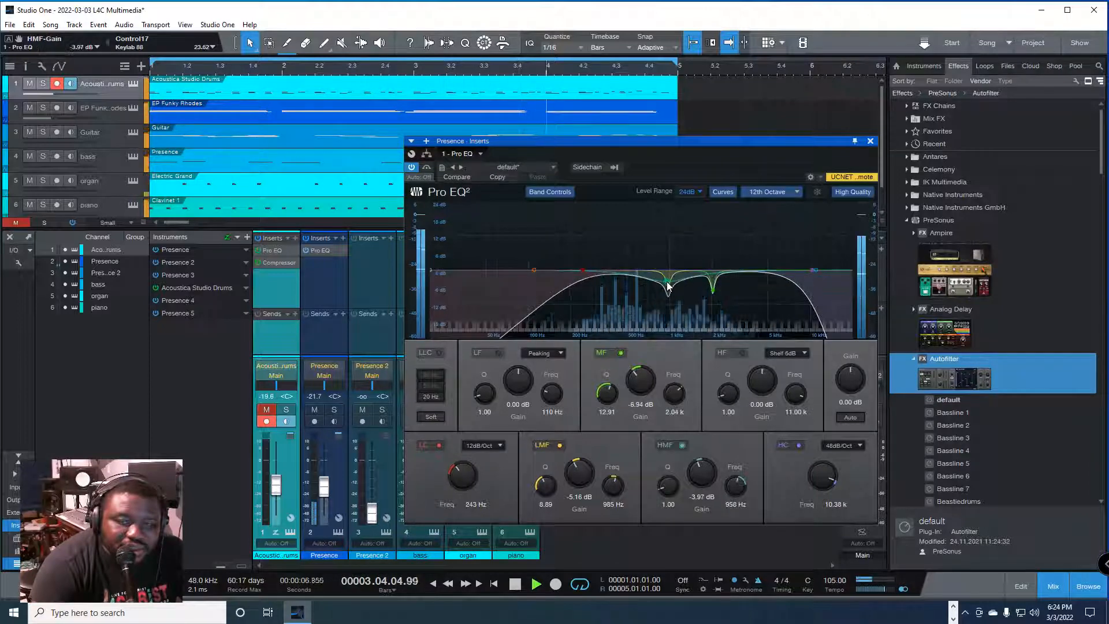
{"action": "key", "text": "ctrl+z"}
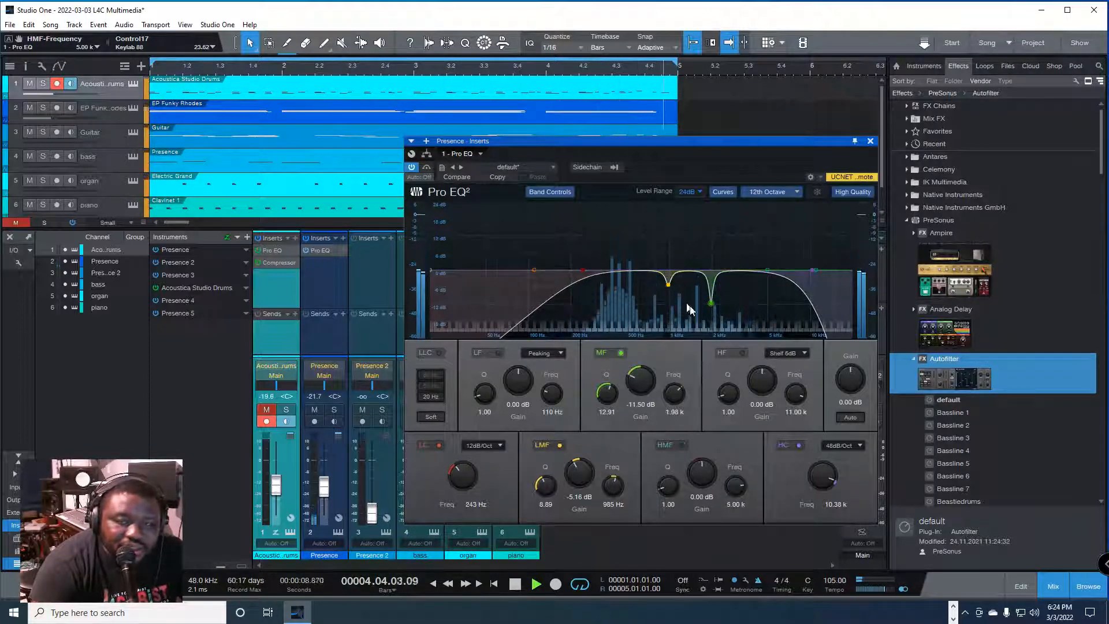
Step: Compare the Presence channel's sound with the Pro EQ bypassed and active, and close the effect window
{"action": "left_click", "coordinate": [412, 167]}
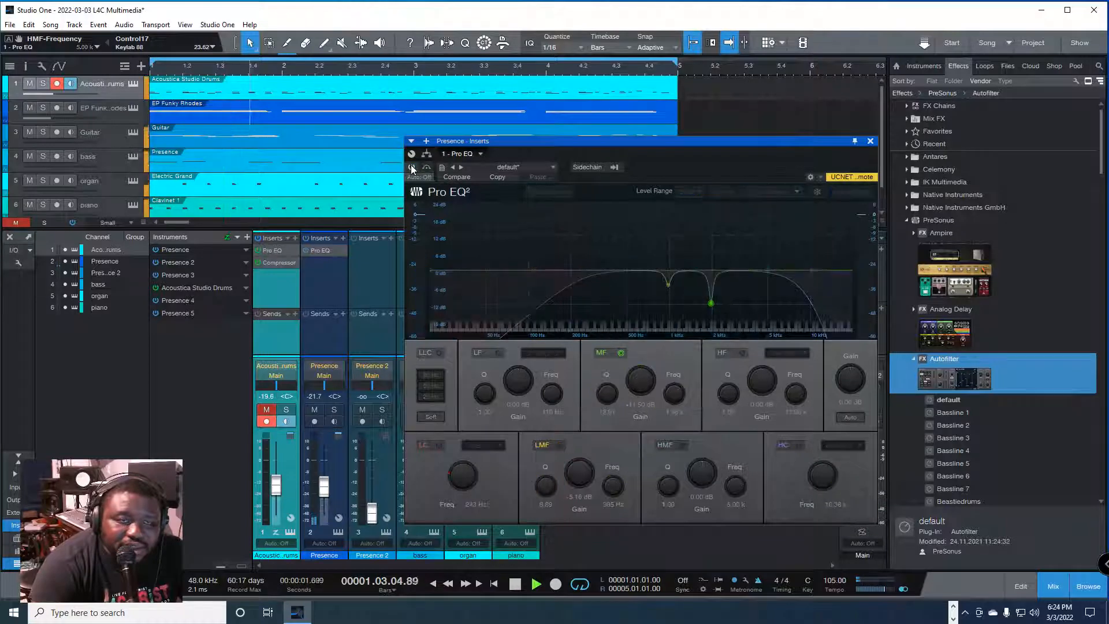
{"action": "left_click", "coordinate": [412, 167]}
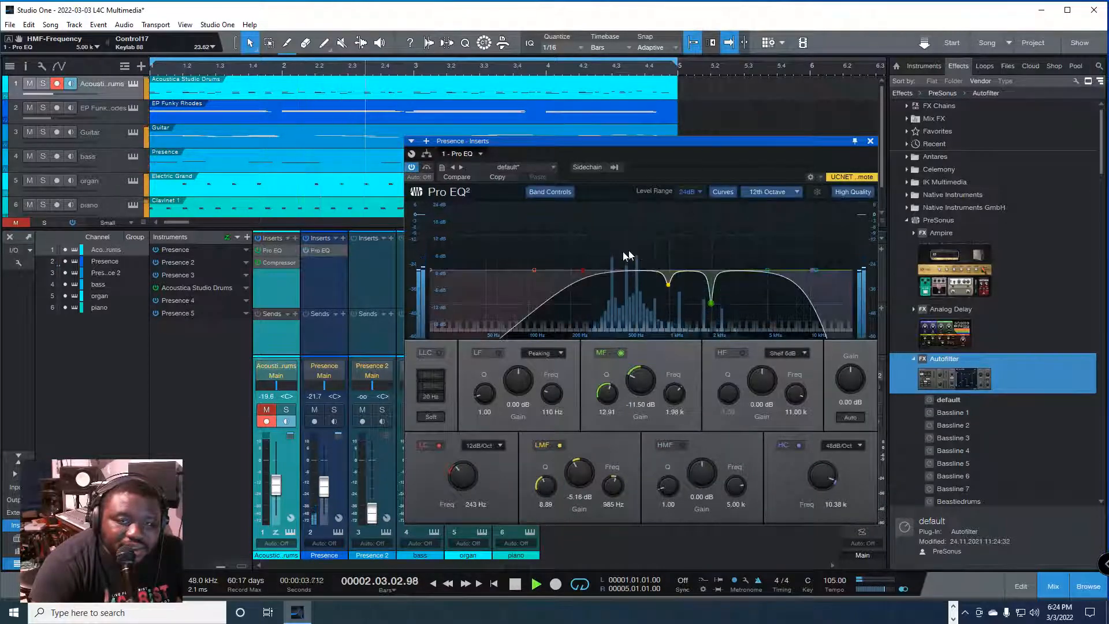
{"action": "left_click", "coordinate": [870, 141]}
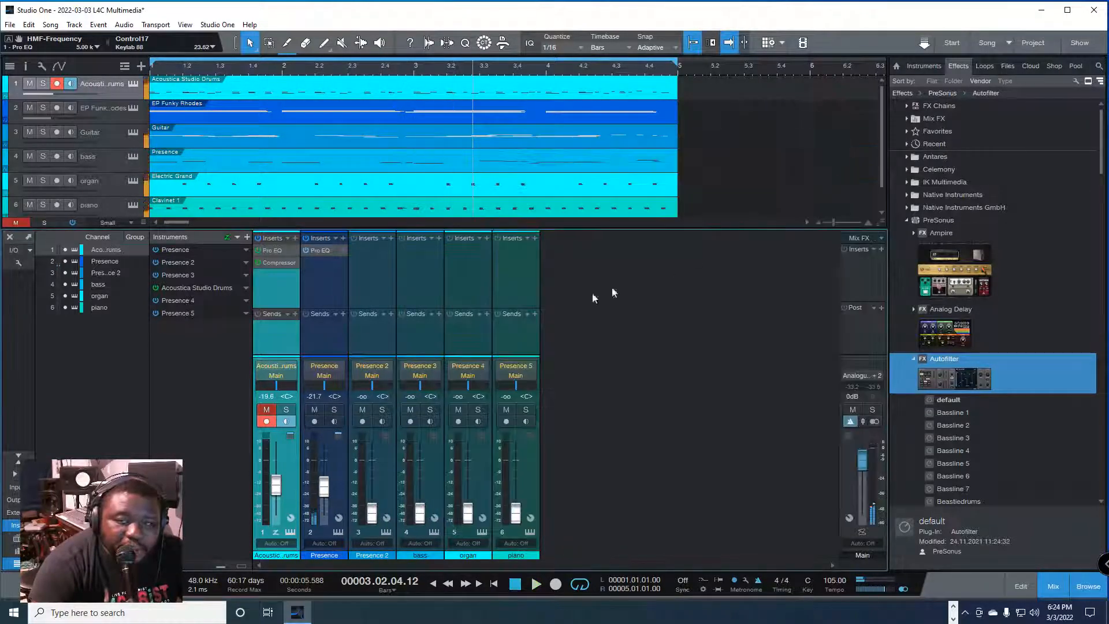
Step: Search the effects for "compress" and insert a Compressor after the Pro EQ on the Presence channel
{"action": "left_click", "coordinate": [342, 238]}
{"action": "type", "text": "co"}
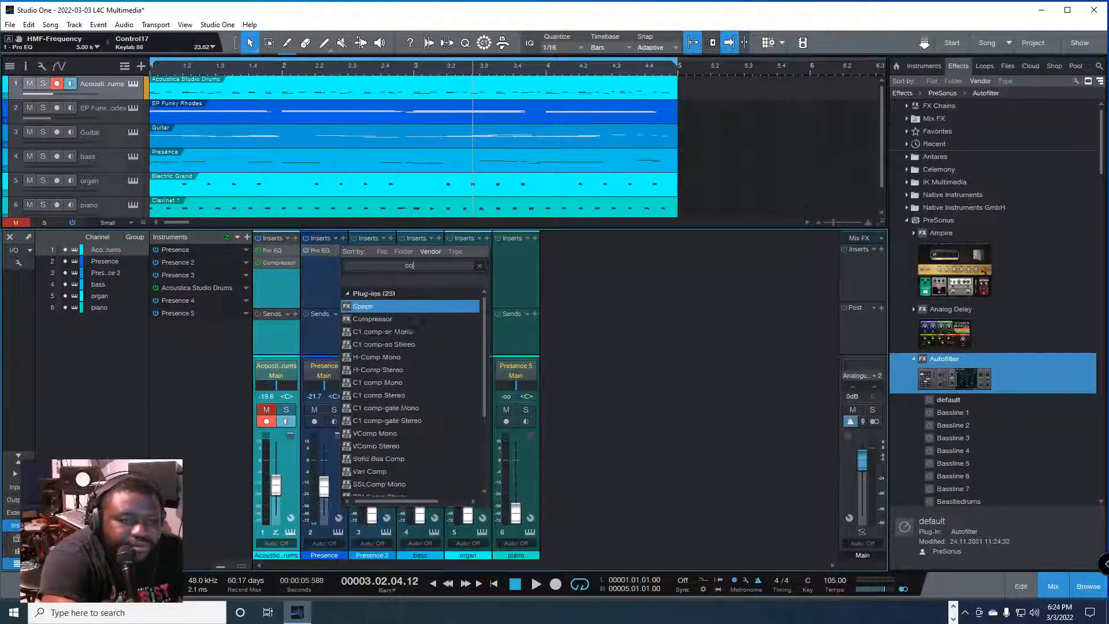
{"action": "type", "text": "mpress"}
{"action": "left_click", "coordinate": [381, 306]}
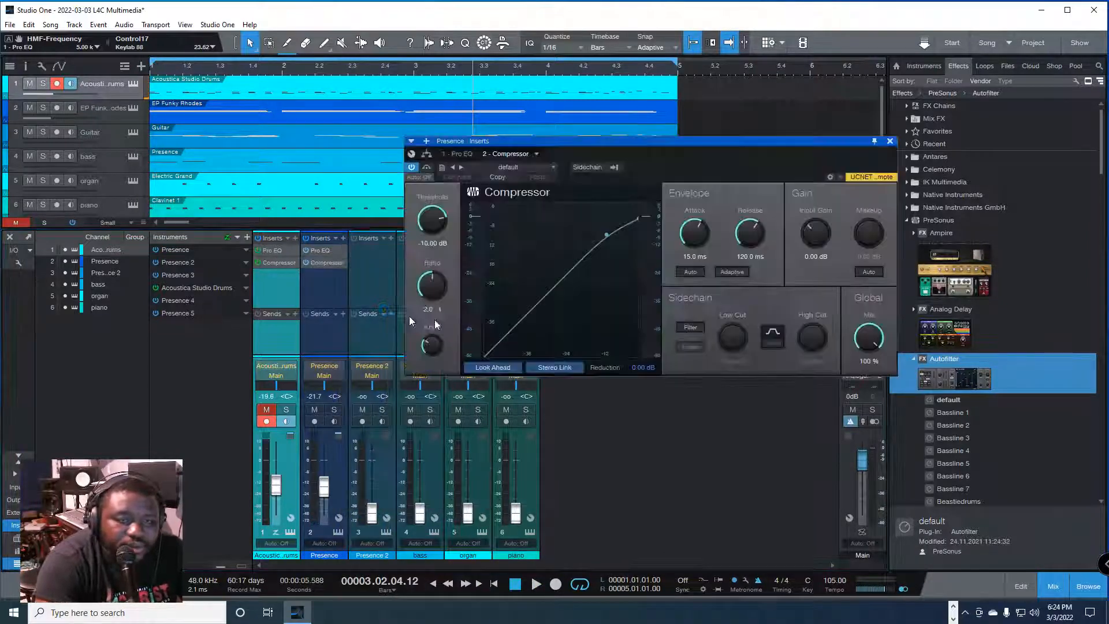
Step: During playback, set the Compressor's makeup gain to 10.56 dB with Auto off, then set the Presence channel's volume to -20.3 dB
{"action": "key", "text": "space"}
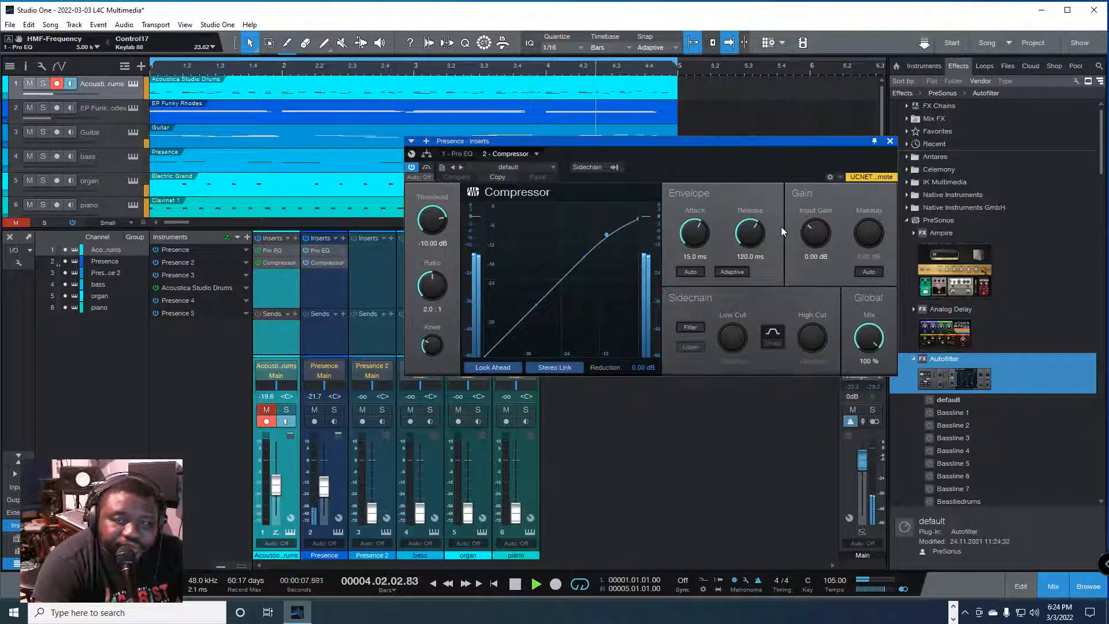
{"action": "left_click", "coordinate": [868, 271]}
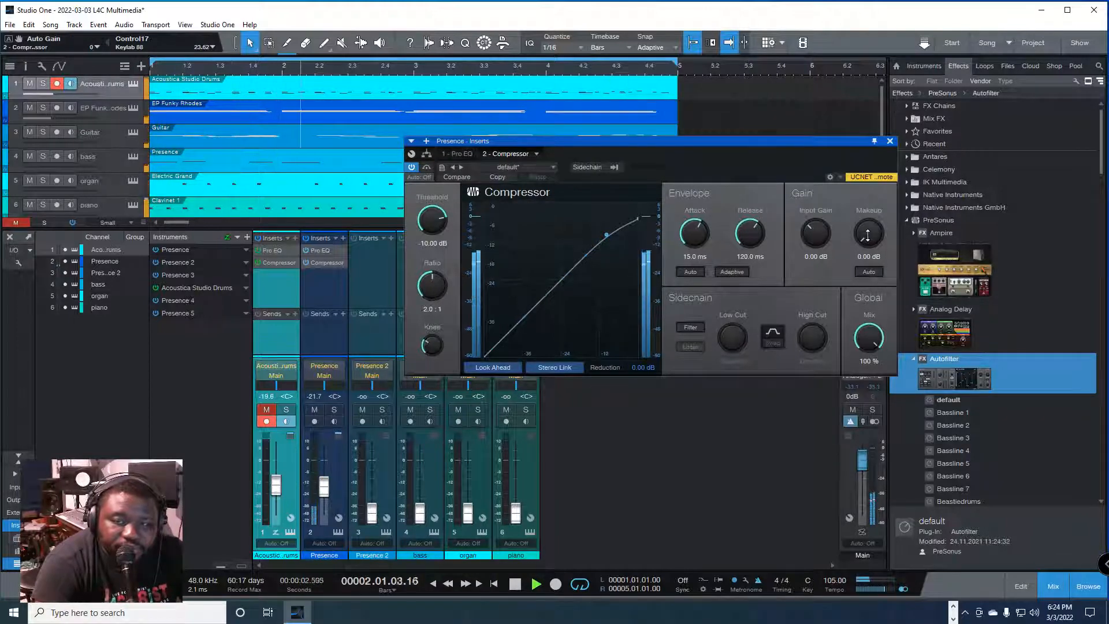
{"action": "left_click_drag", "start_coordinate": [869, 240], "coordinate": [872, 213]}
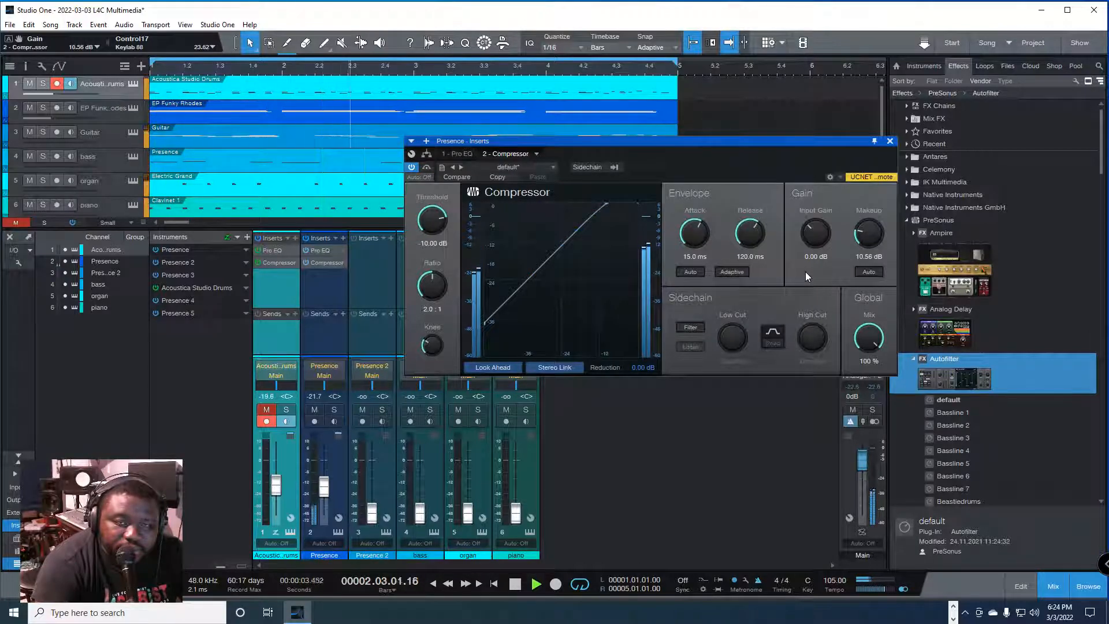
{"action": "left_click", "coordinate": [890, 141]}
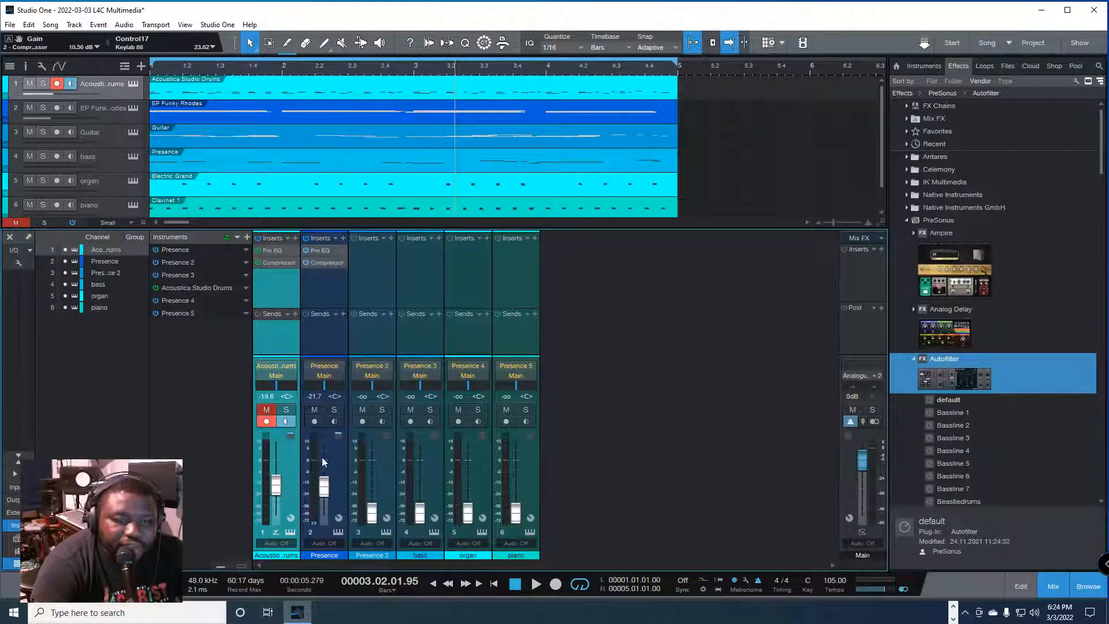
{"action": "left_click_drag", "start_coordinate": [324, 485], "coordinate": [327, 488]}
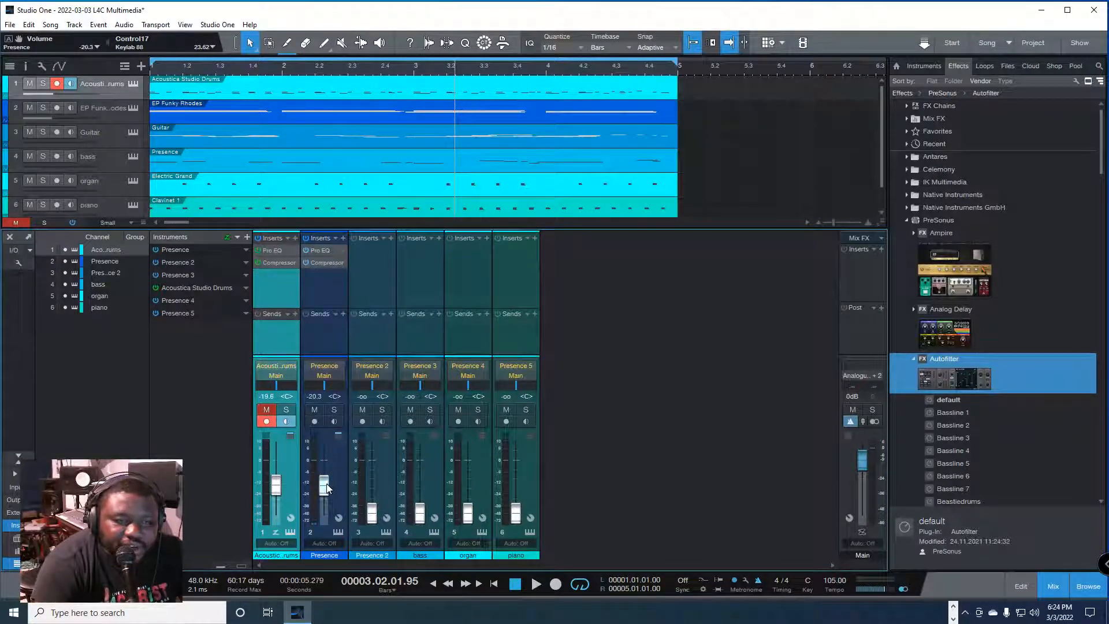
Step: Unmute the drums channel and play the song from the start to hear the drums together with the Presence channel
{"action": "left_click", "coordinate": [266, 411]}
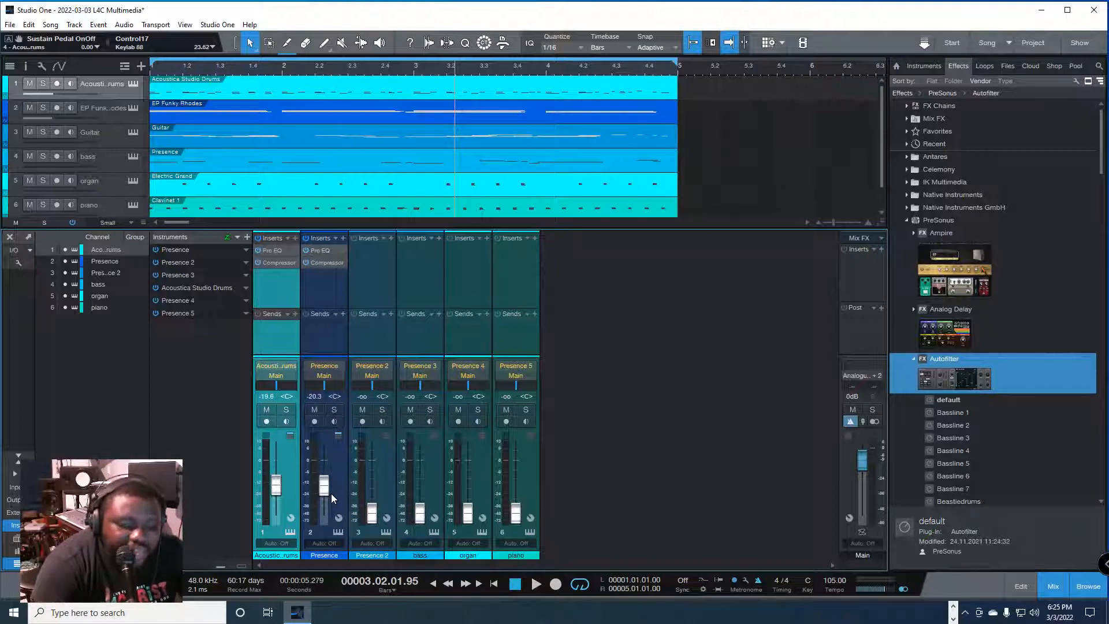
{"action": "key", "text": "Home"}
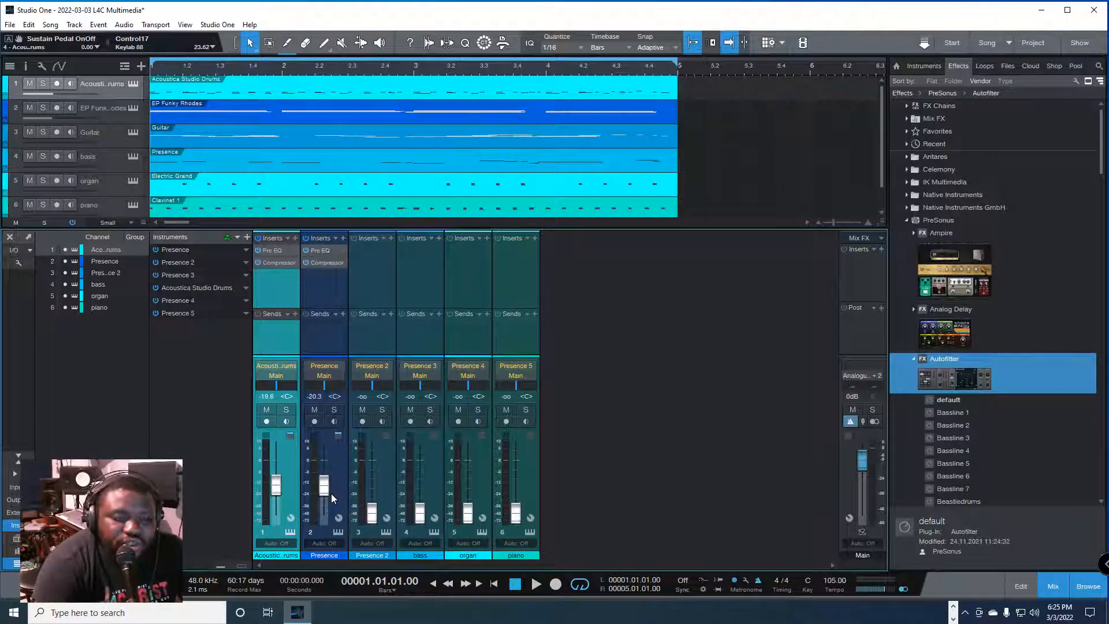
{"action": "key", "text": "space"}
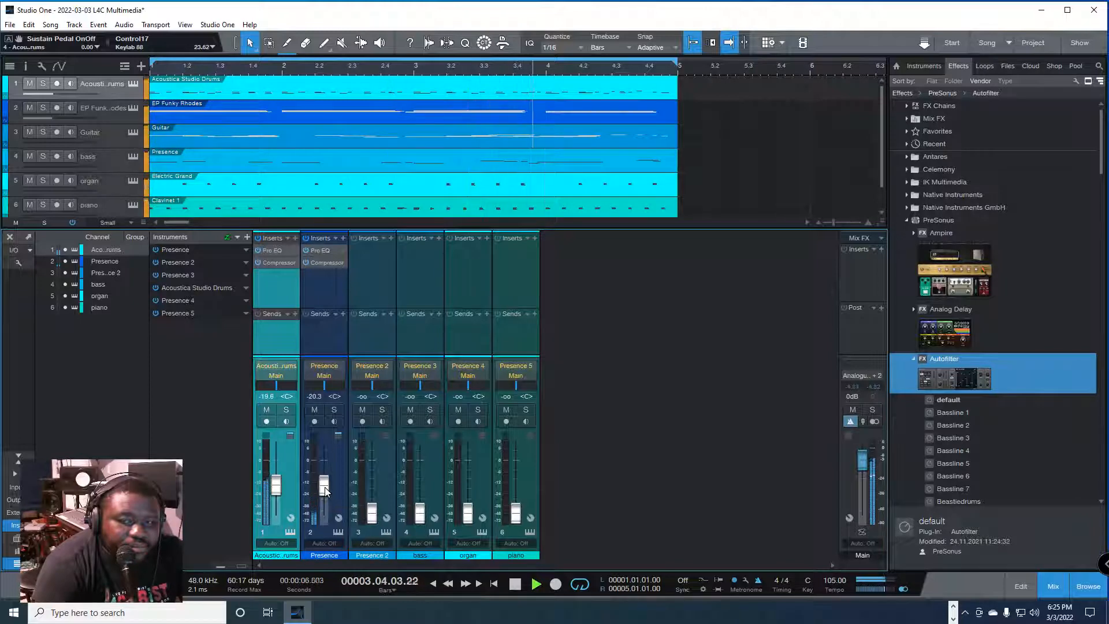
{"action": "key", "text": "space"}
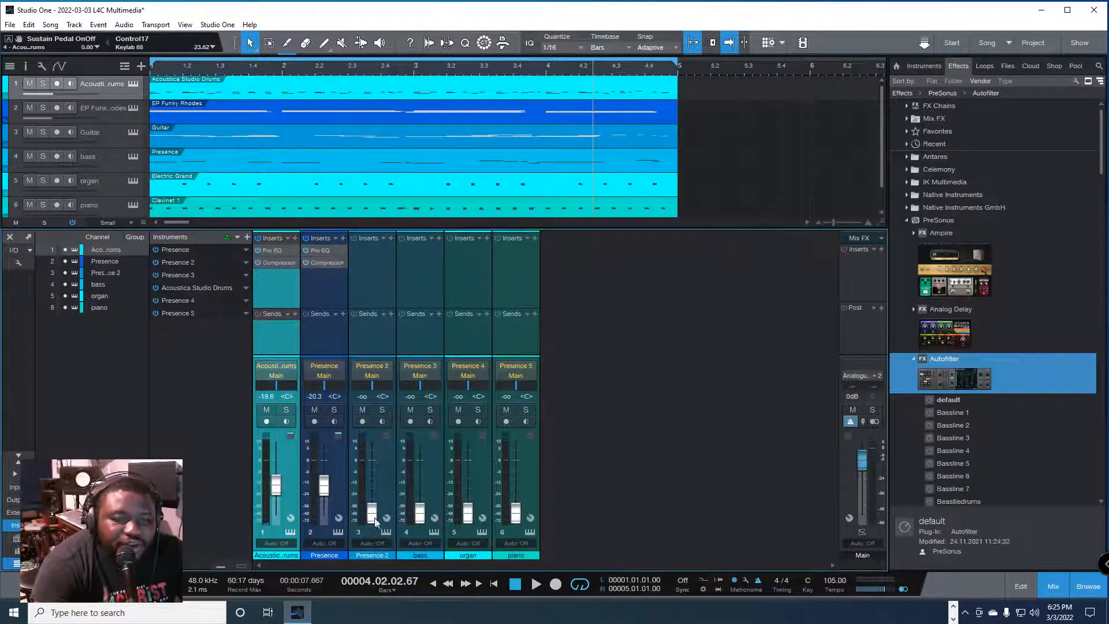
Step: Select the drums and Presence channels together and lower their volumes during playback to -29.2 dB and -29.9 dB
{"action": "left_click", "coordinate": [334, 495]}
{"action": "left_click", "coordinate": [277, 501], "text": "shift"}
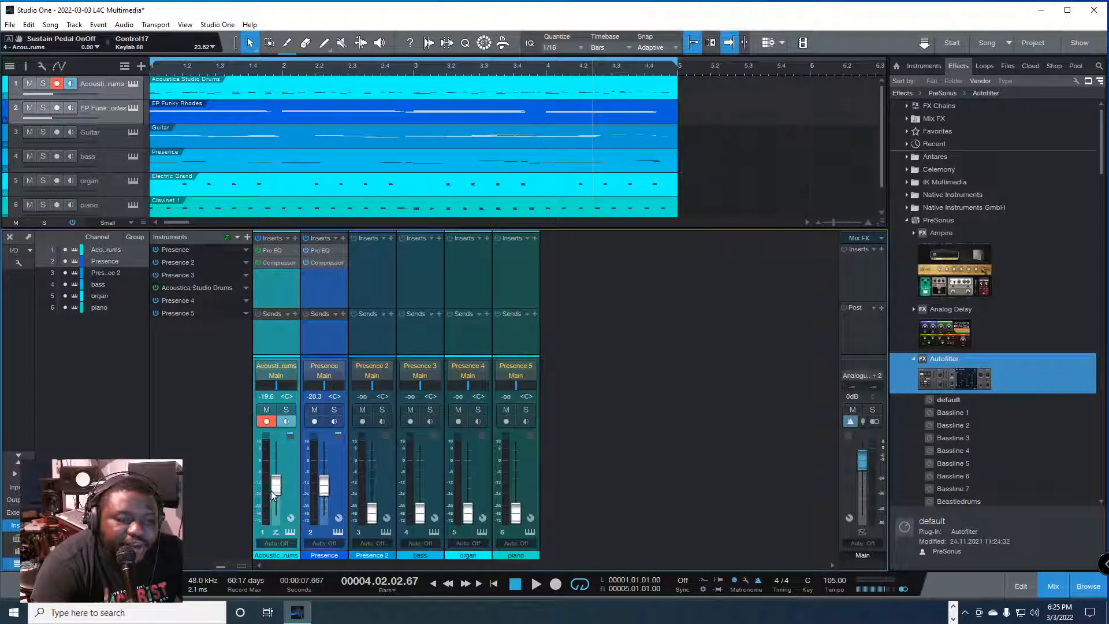
{"action": "left_click", "coordinate": [337, 461]}
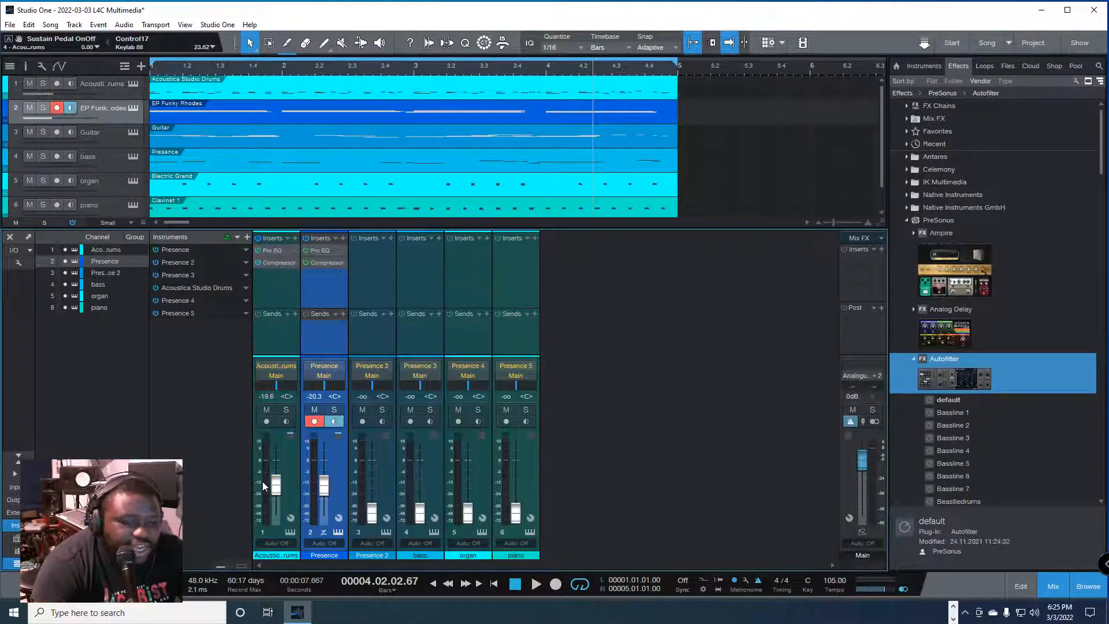
{"action": "left_click", "coordinate": [283, 462], "text": "shift"}
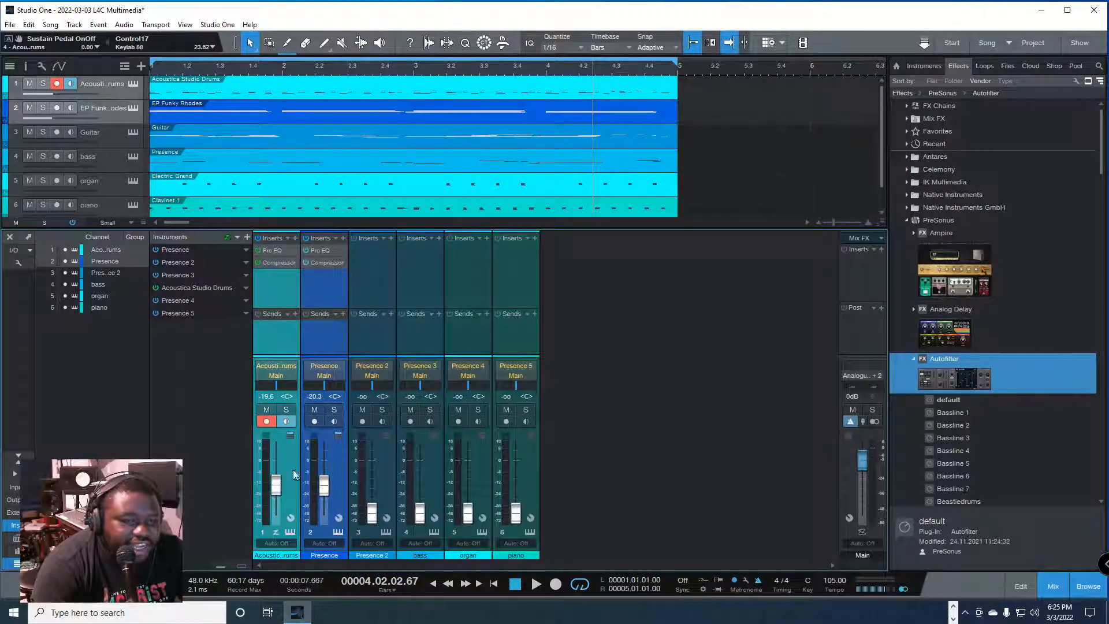
{"action": "left_click", "coordinate": [286, 421]}
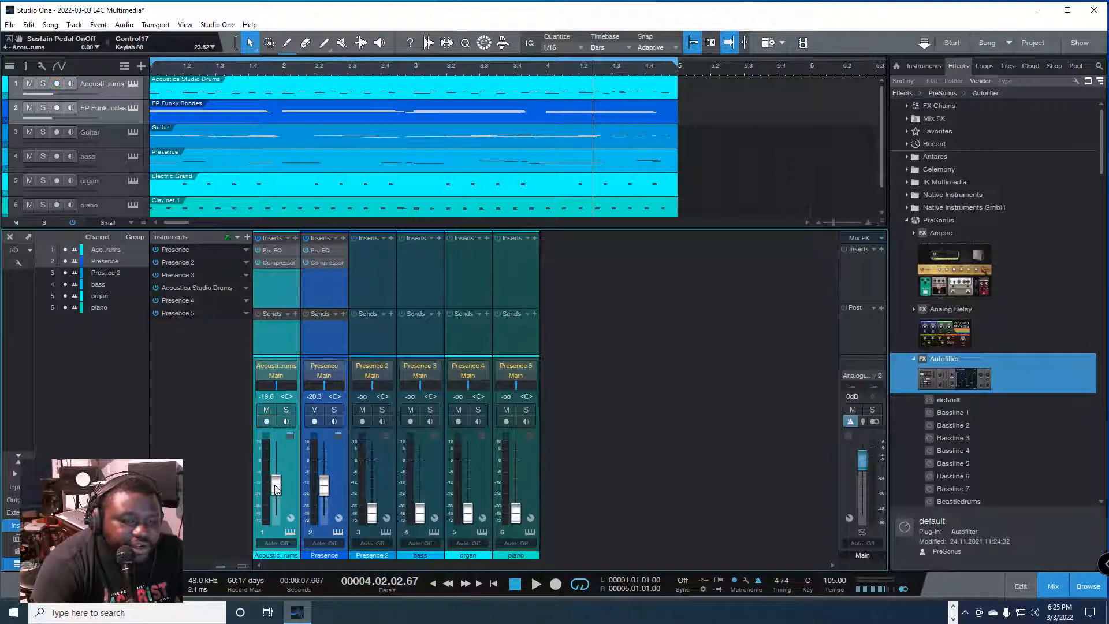
{"action": "left_click_drag", "start_coordinate": [275, 487], "coordinate": [273, 490]}
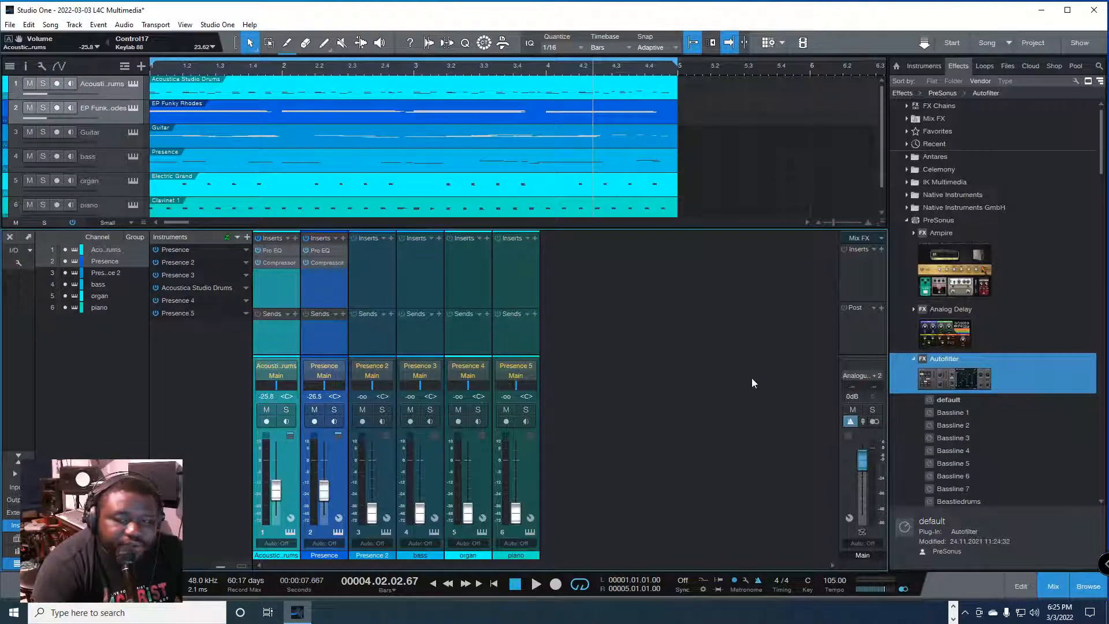
{"action": "key", "text": "space"}
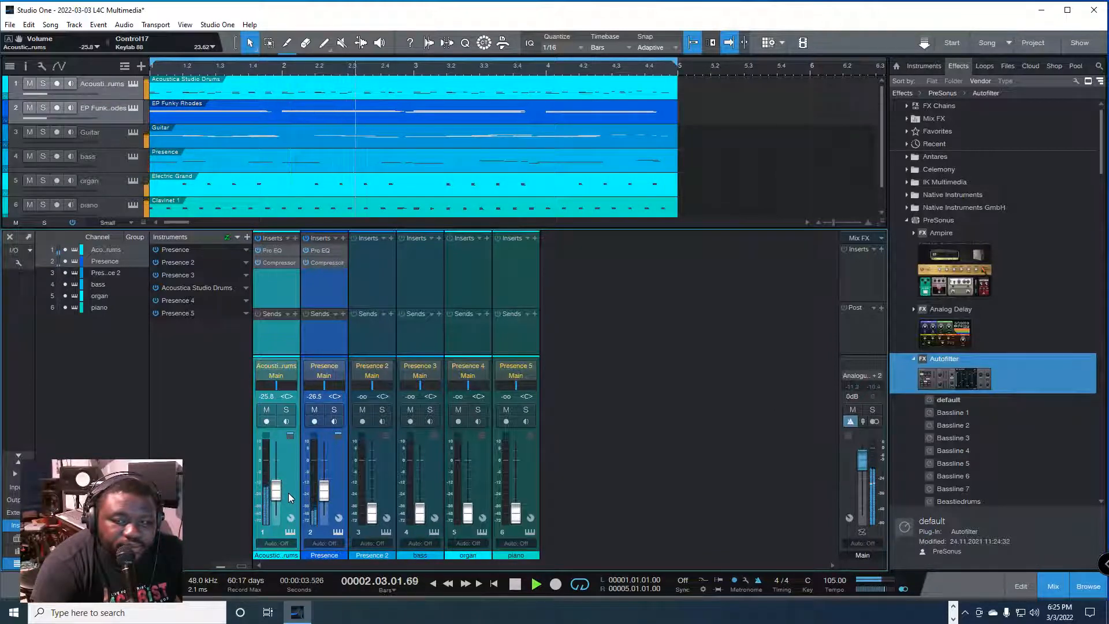
{"action": "scroll", "coordinate": [276, 496], "scroll_direction": "down", "scroll_amount": 4}
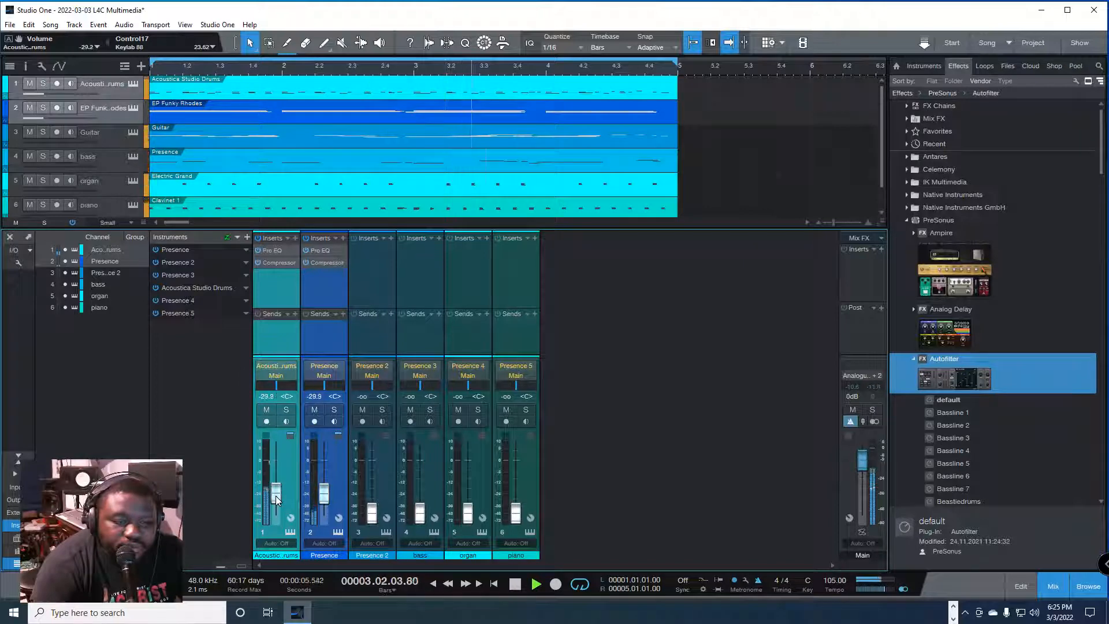
Step: Select only the Presence channel and lower its volume to -34.0 dB during playback
{"action": "left_click", "coordinate": [326, 495]}
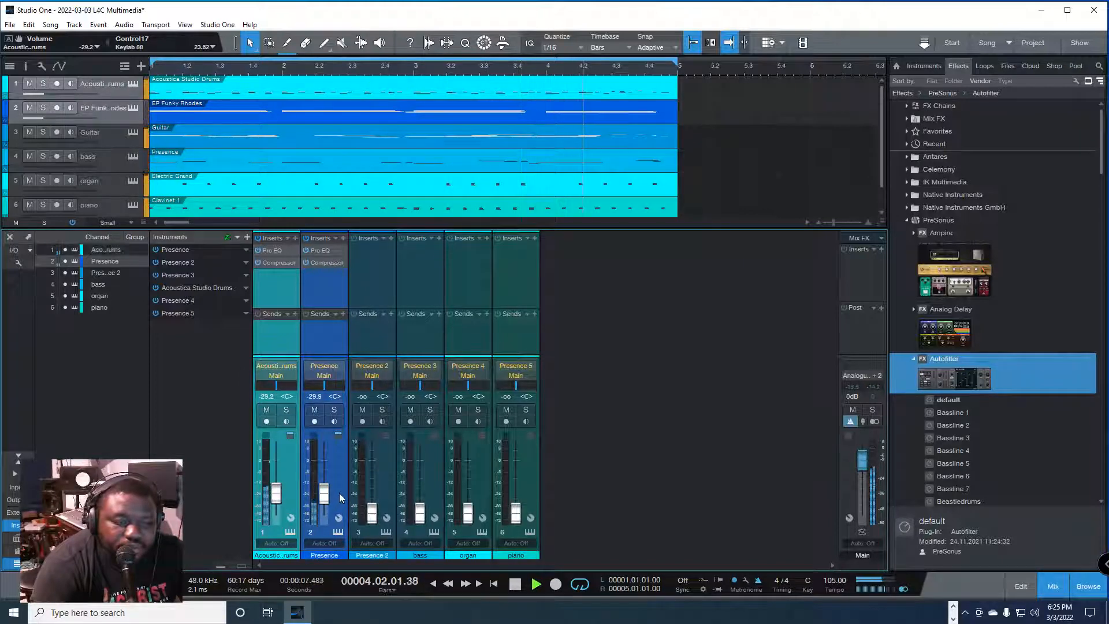
{"action": "left_click", "coordinate": [314, 421]}
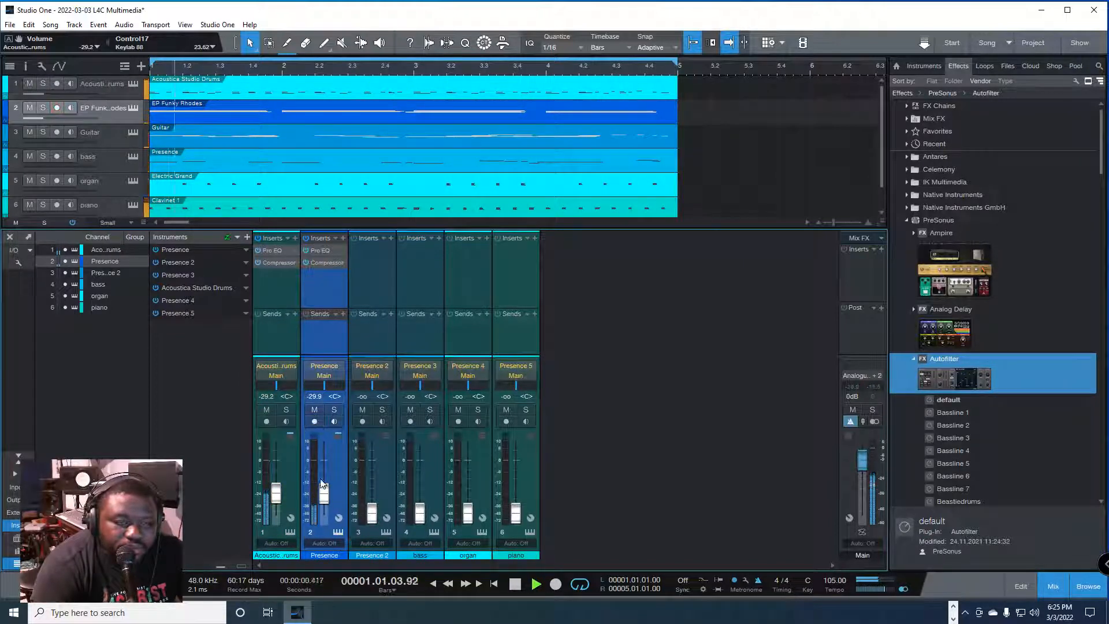
{"action": "scroll", "coordinate": [325, 492], "scroll_direction": "down", "scroll_amount": 2}
{"action": "scroll", "coordinate": [325, 491], "scroll_direction": "down", "scroll_amount": 1}
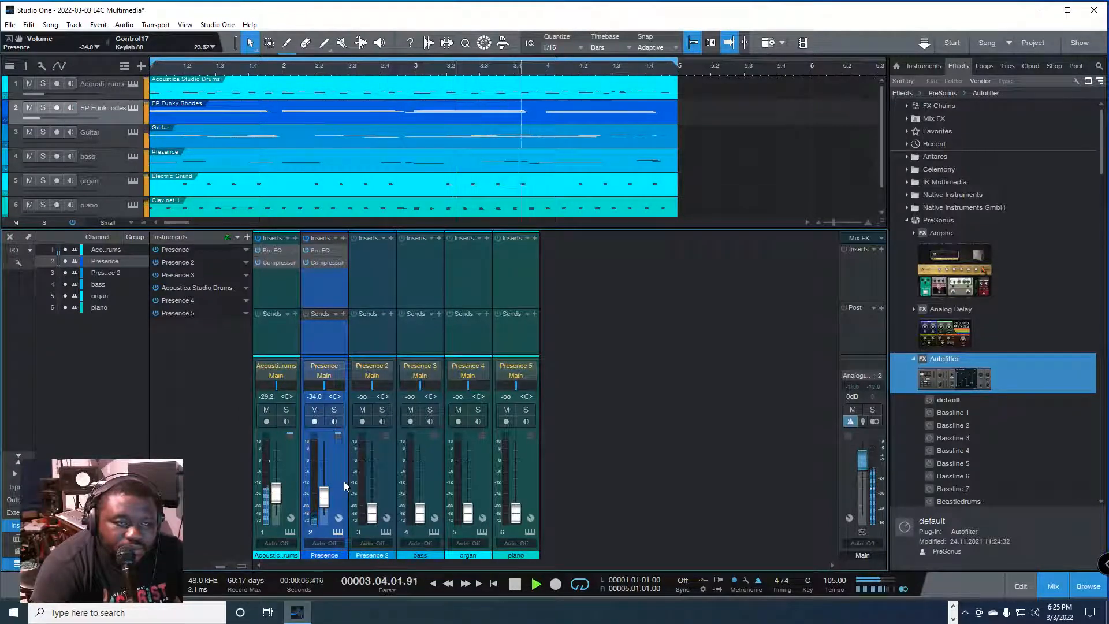
{"action": "key", "text": "space"}
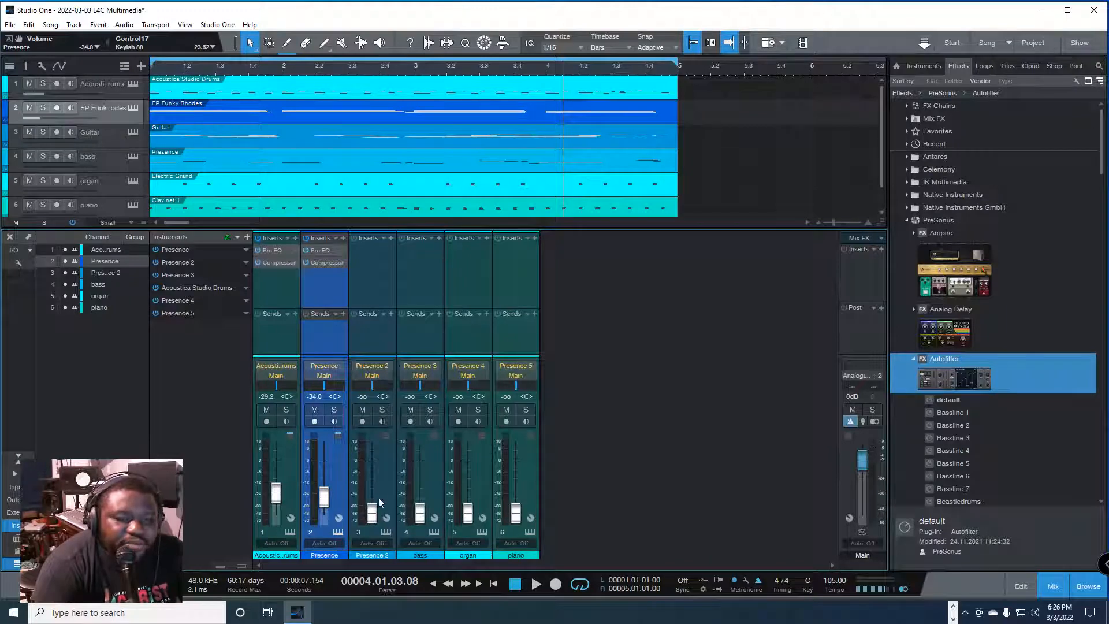
Step: Raise the Presence 2 (Guitar) channel's volume to -14.1 dB and copy the Pro EQ and Compressor from the Presence channel onto it
{"action": "key", "text": "space"}
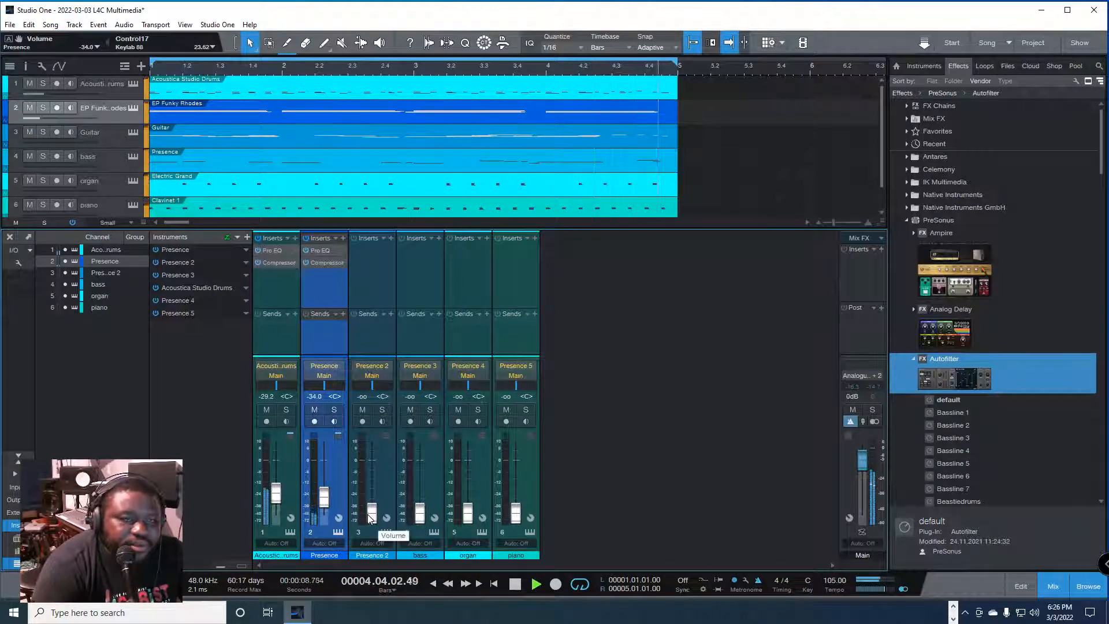
{"action": "left_click_drag", "start_coordinate": [369, 516], "coordinate": [376, 480]}
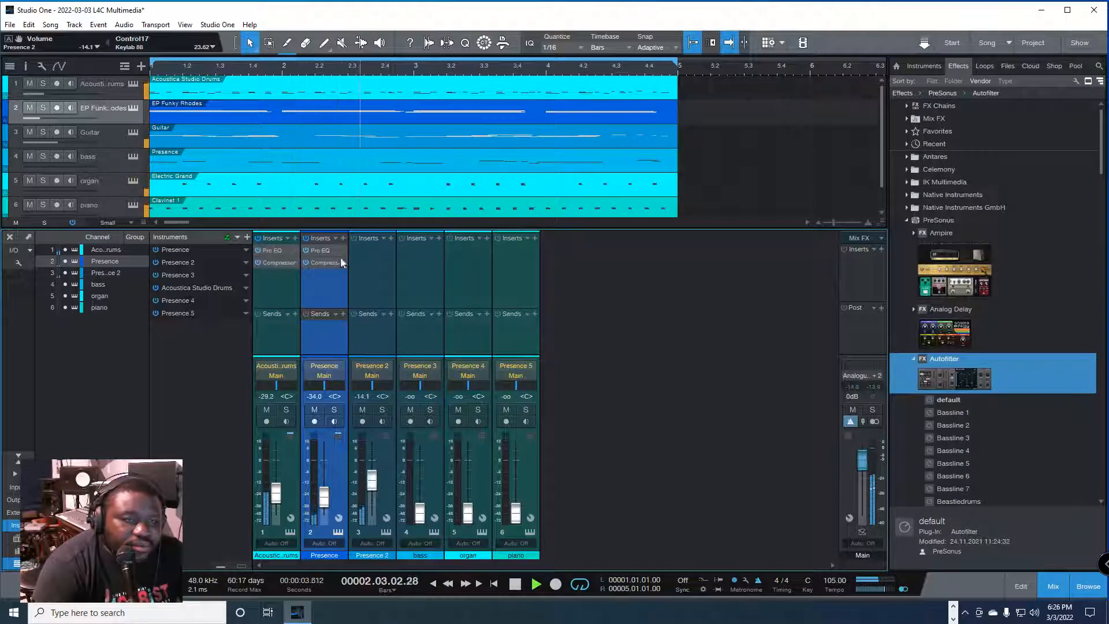
{"action": "left_click_drag", "start_coordinate": [324, 251], "coordinate": [372, 255]}
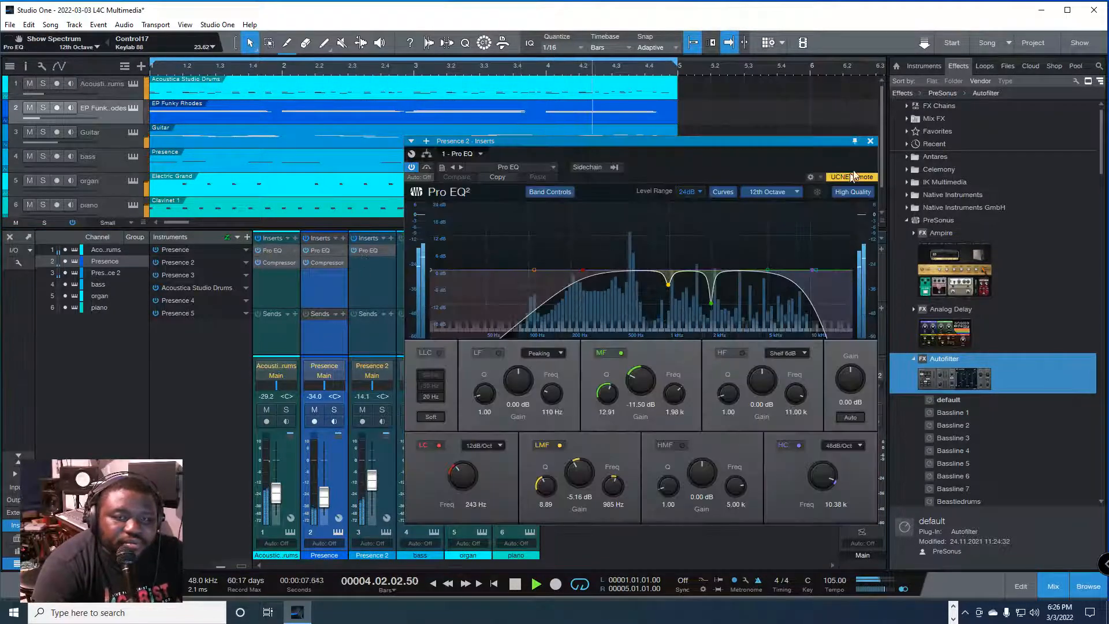
{"action": "left_click", "coordinate": [870, 141]}
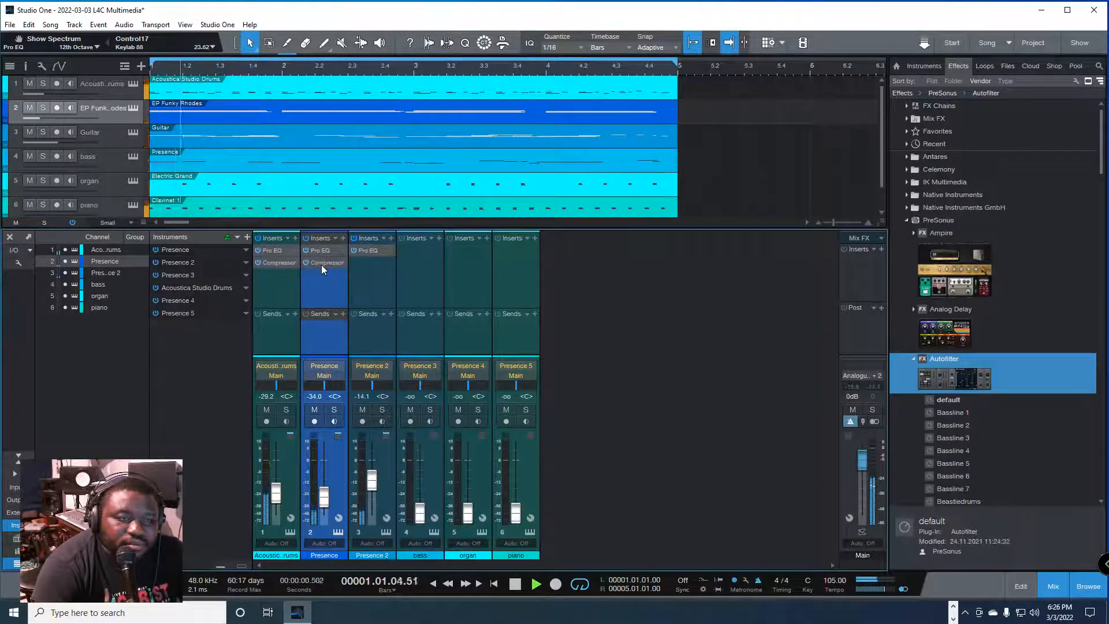
{"action": "left_click_drag", "start_coordinate": [321, 265], "coordinate": [373, 263]}
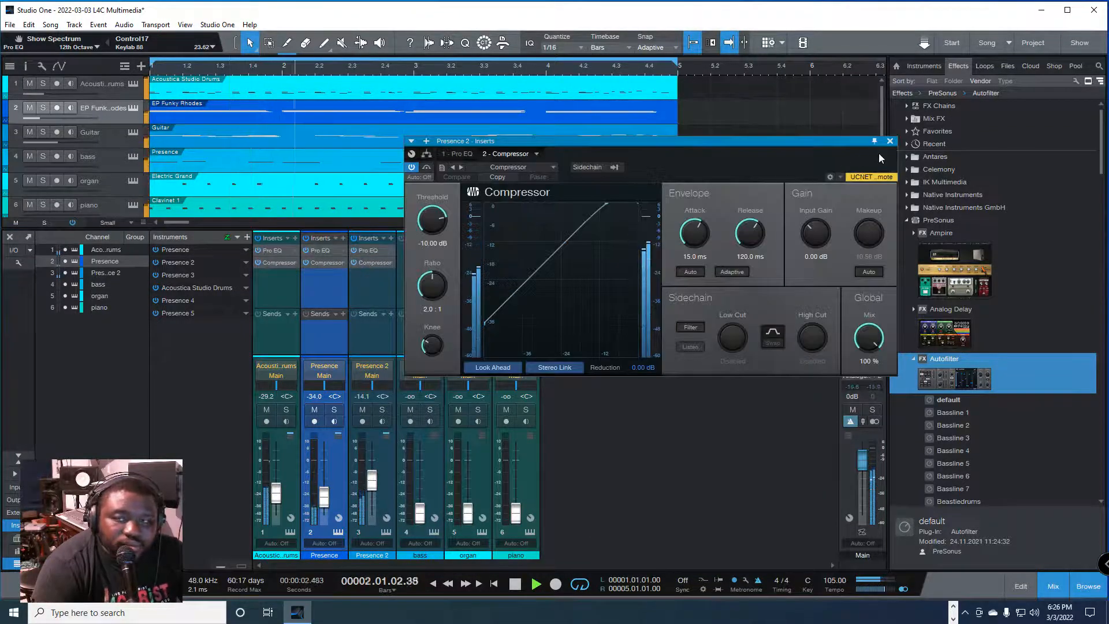
{"action": "left_click", "coordinate": [890, 142]}
Step: Mute the drums and lower the Presence 2 channel's volume to -35.4 dB while playing the song from the start
{"action": "left_click_drag", "start_coordinate": [372, 487], "coordinate": [375, 497]}
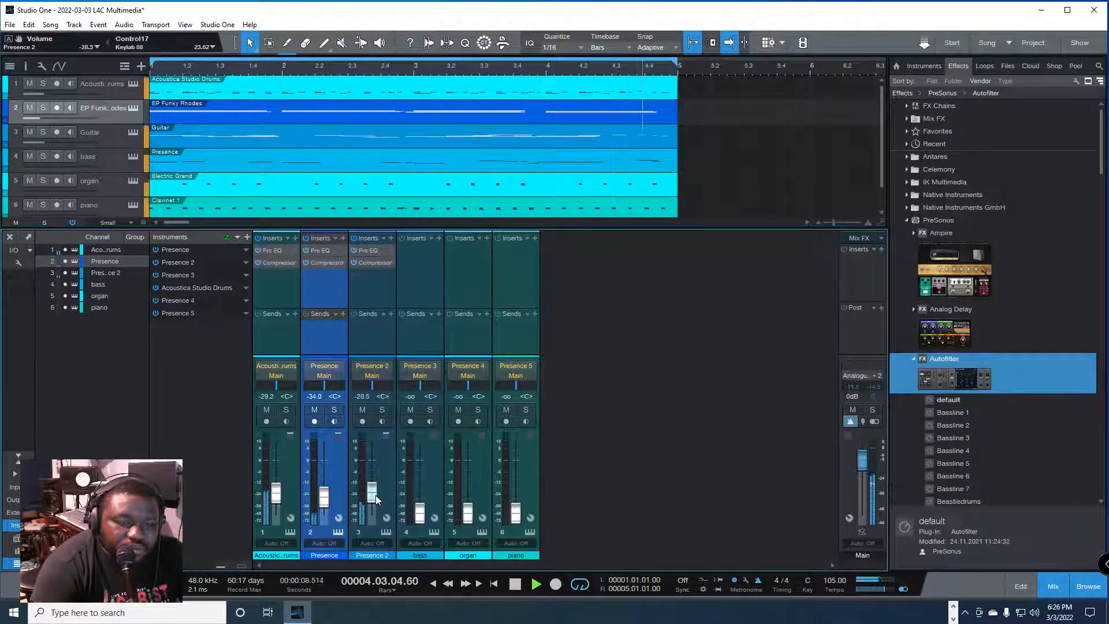
{"action": "key", "text": "space"}
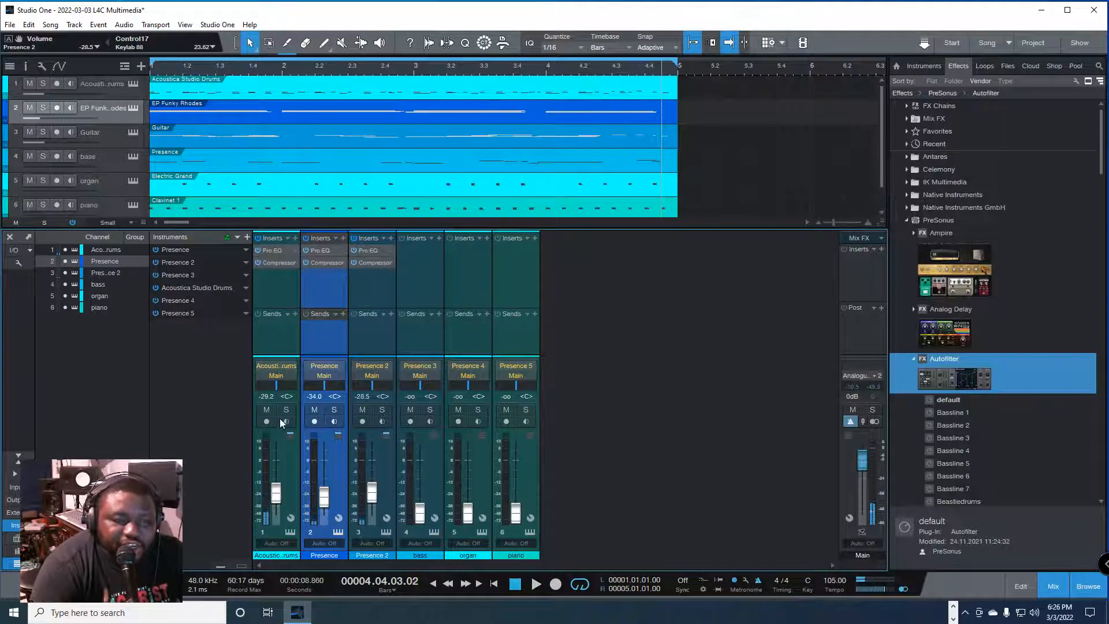
{"action": "left_click", "coordinate": [266, 409]}
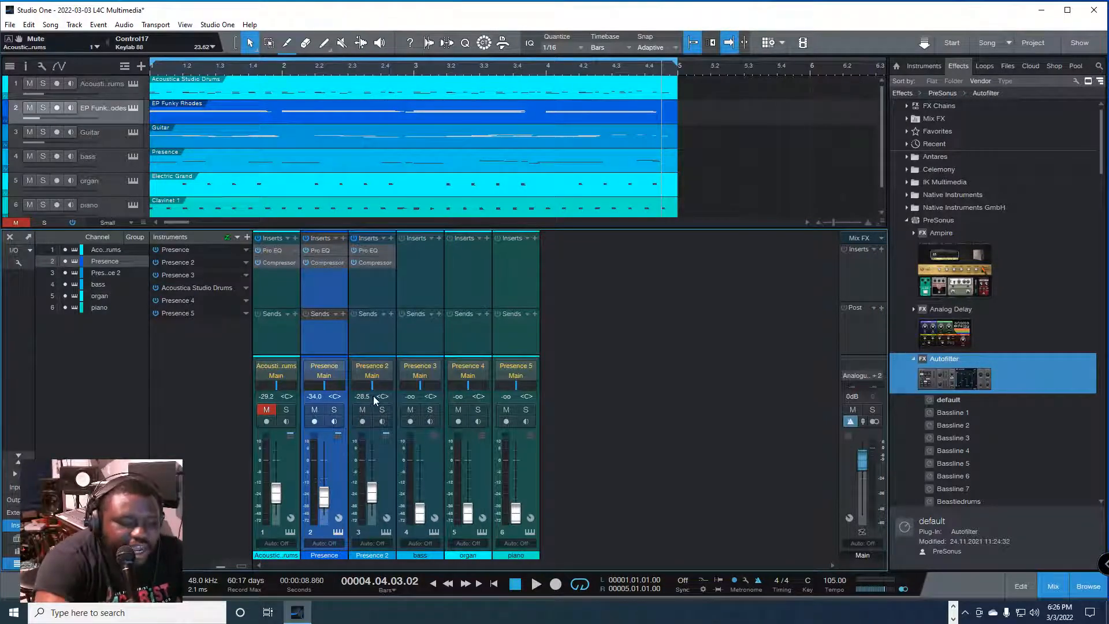
{"action": "key", "text": "comma"}
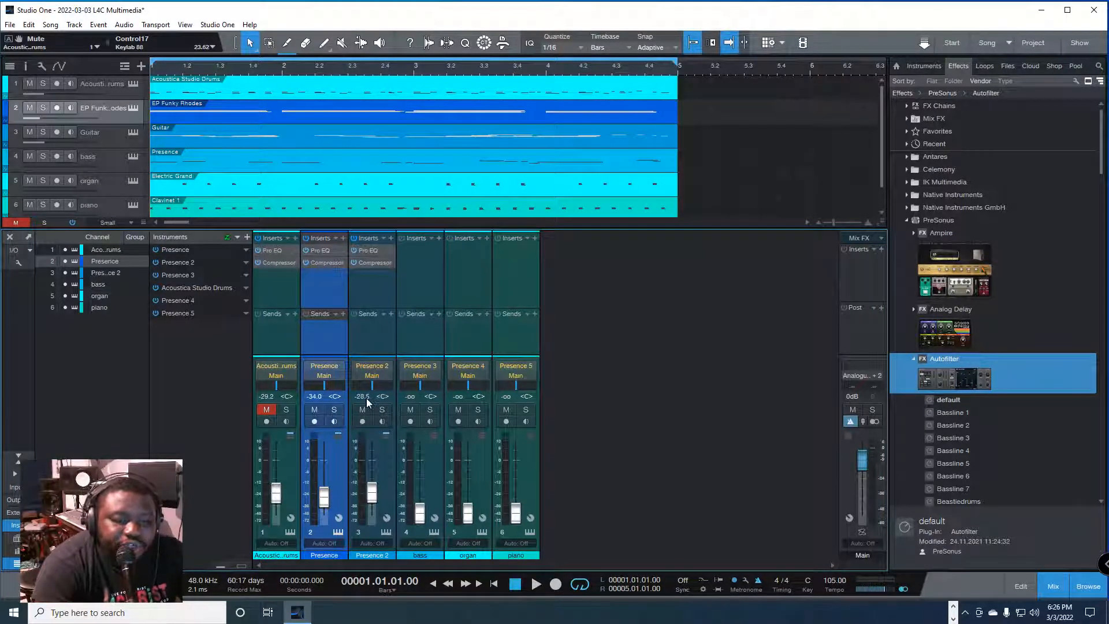
{"action": "key", "text": "space"}
{"action": "left_click_drag", "start_coordinate": [371, 492], "coordinate": [376, 501]}
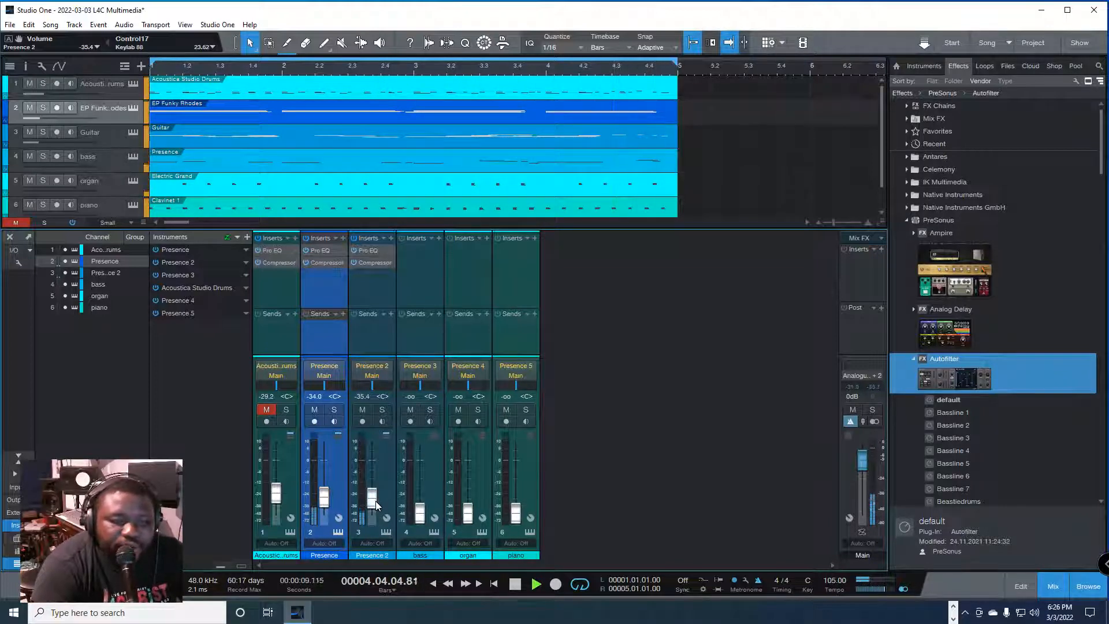
{"action": "key", "text": "space"}
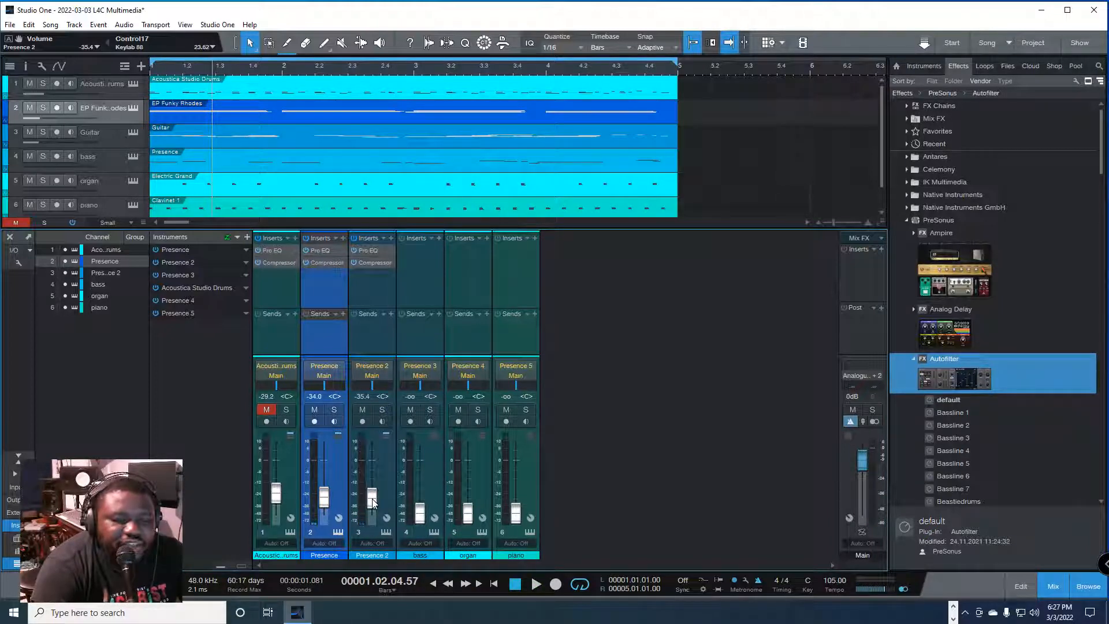
Step: Try the Presence 2 channel's volume at -0.7 dB during playback
{"action": "key", "text": "space"}
{"action": "left_click_drag", "start_coordinate": [373, 499], "coordinate": [378, 462]}
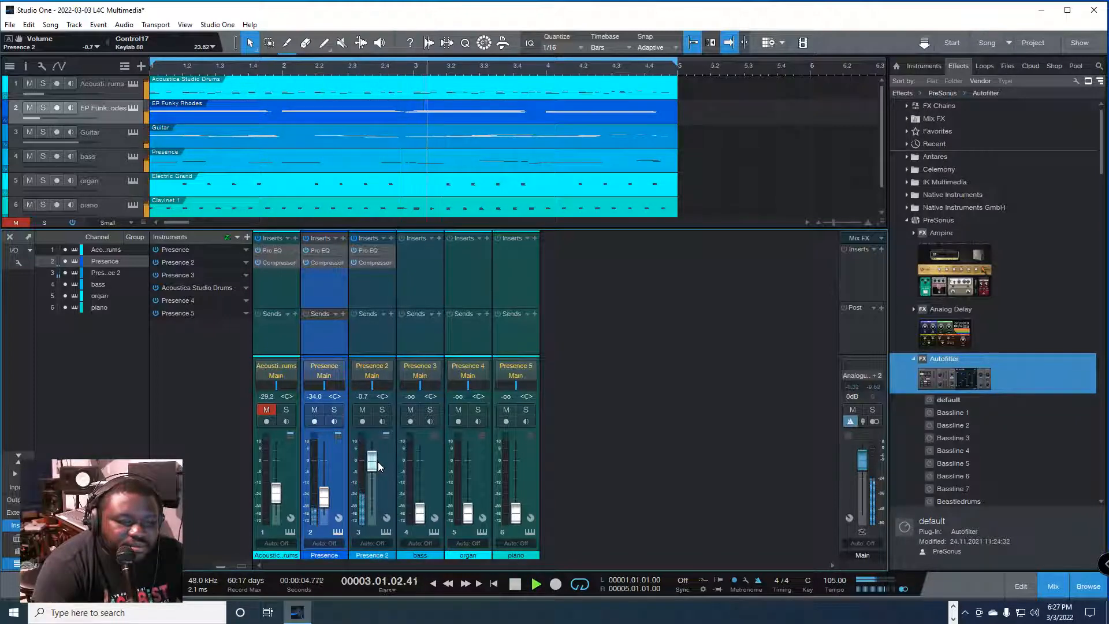
{"action": "key", "text": "space"}
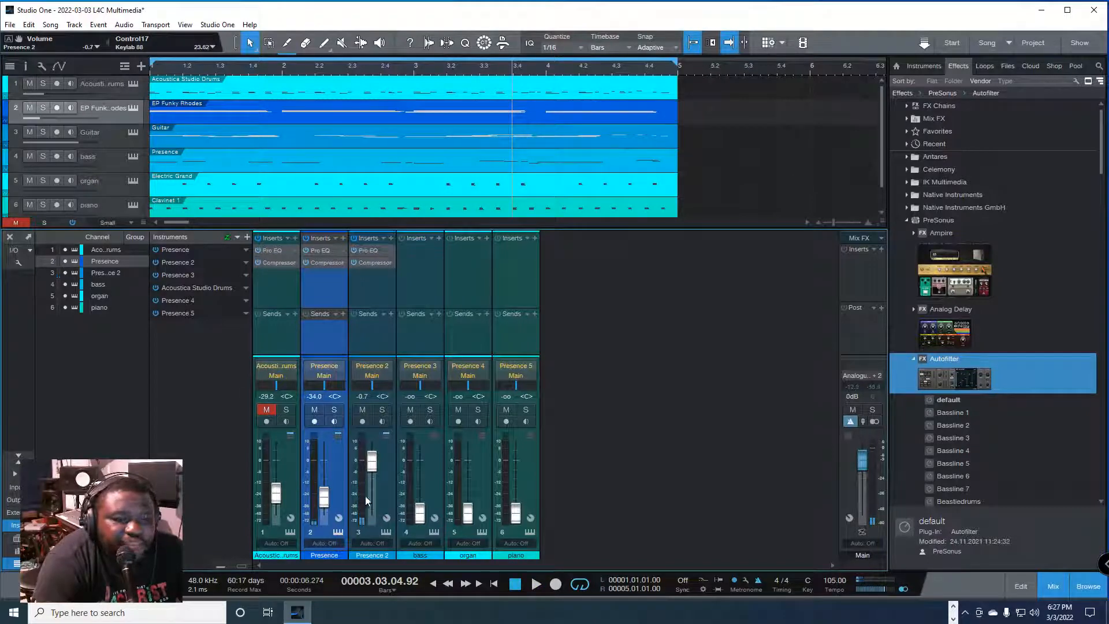
Step: Balance the Presence 2 channel against the Presence channel during playback, setting its volume to -32.7 dB
{"action": "left_click_drag", "start_coordinate": [376, 472], "coordinate": [370, 501]}
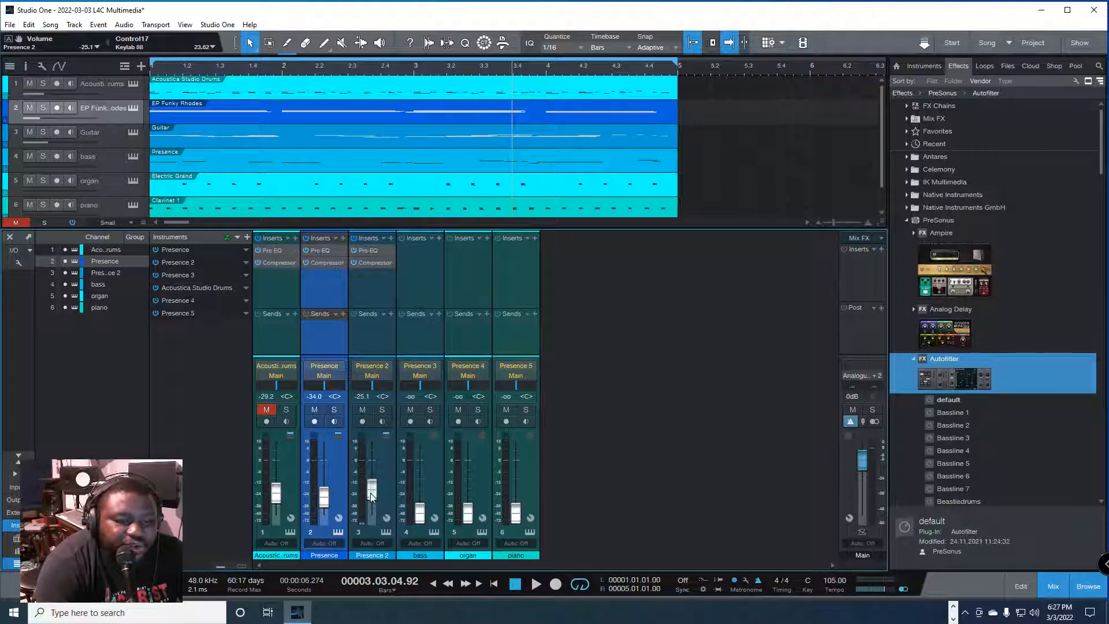
{"action": "key", "text": "space"}
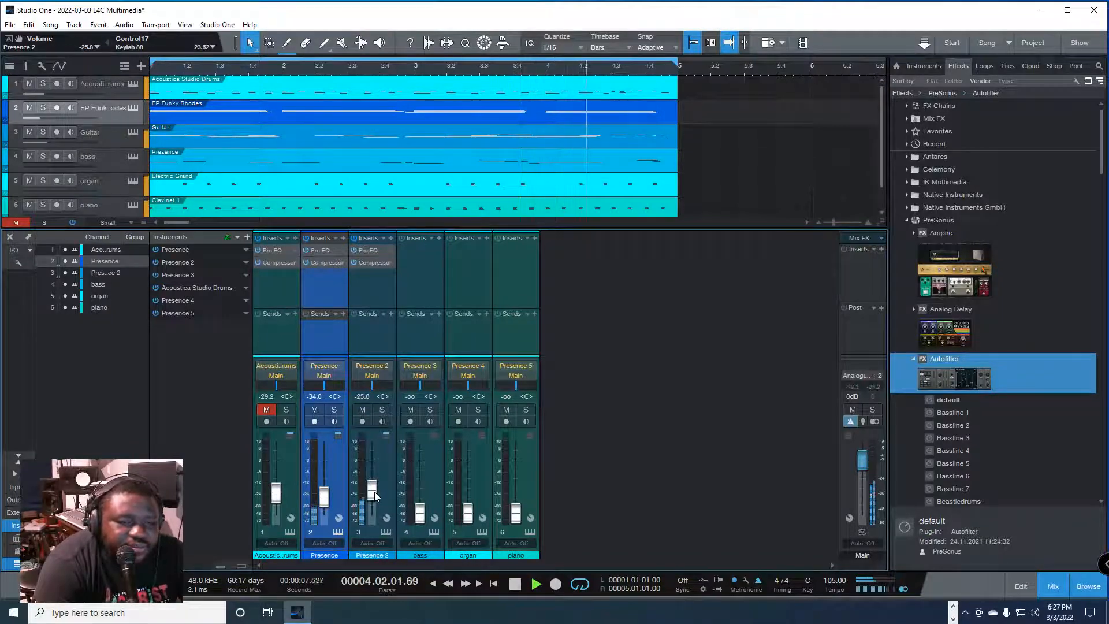
{"action": "left_click_drag", "start_coordinate": [374, 495], "coordinate": [374, 500]}
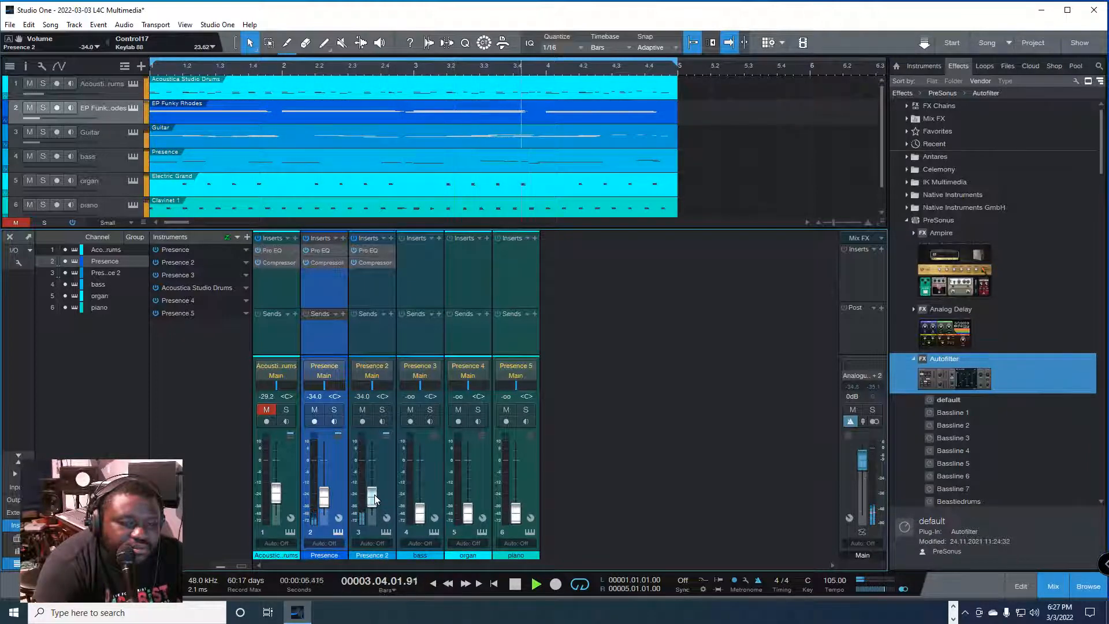
{"action": "left_click_drag", "start_coordinate": [375, 500], "coordinate": [375, 498]}
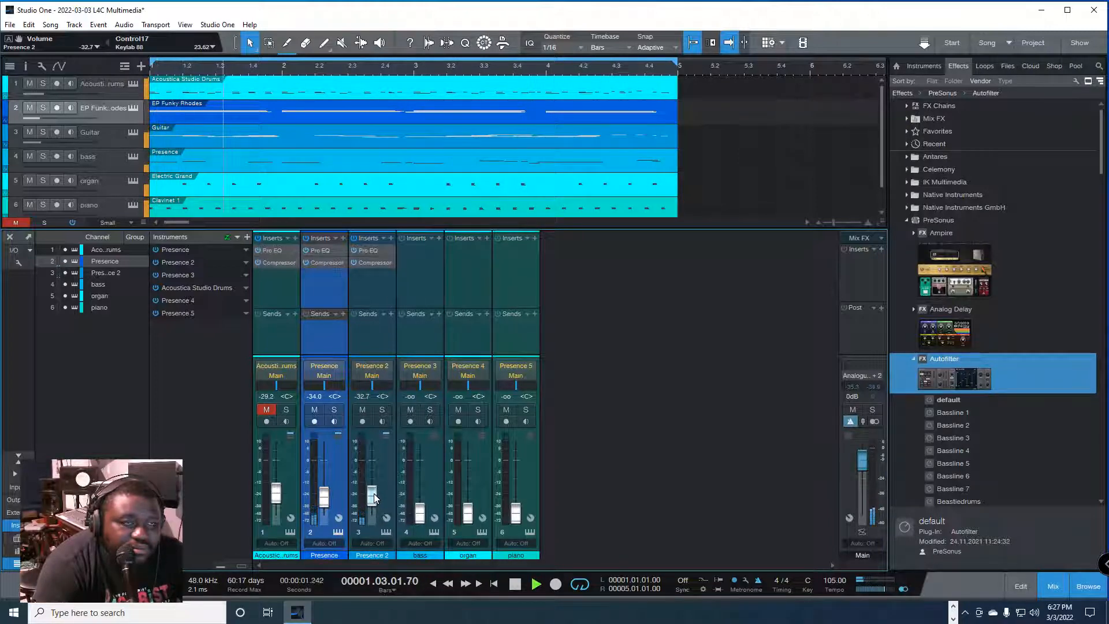
Step: Move the piano track directly below EP Funky Rhodes and the bass track to the end of the track list, and stop playback
{"action": "key", "text": "F3"}
{"action": "left_click_drag", "start_coordinate": [119, 182], "coordinate": [101, 131]}
{"action": "left_click", "coordinate": [103, 206]}
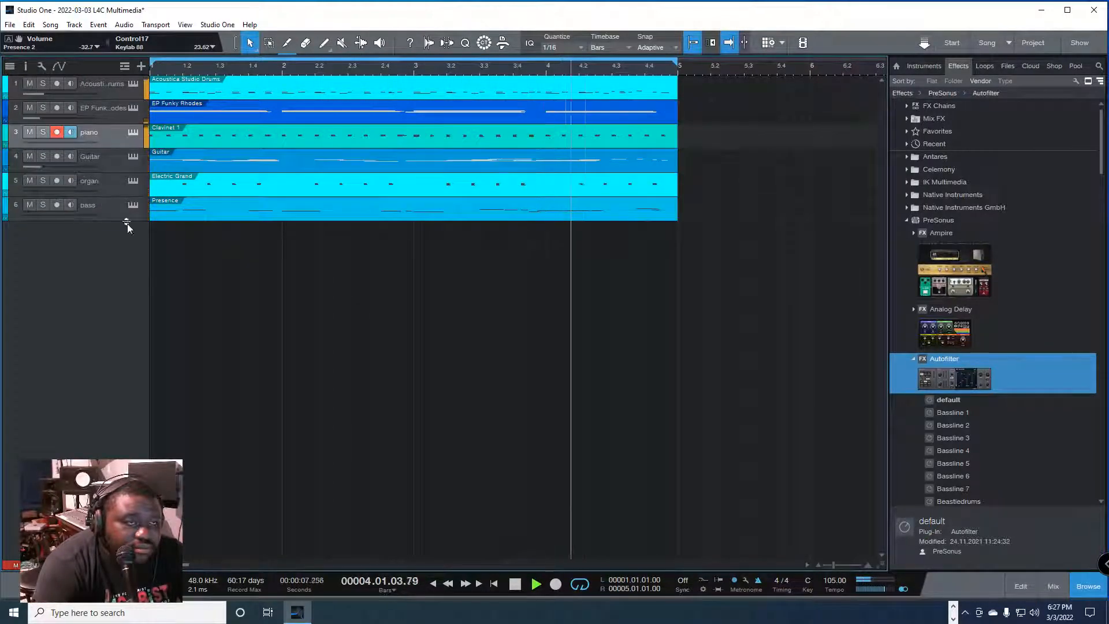
{"action": "key", "text": "F3"}
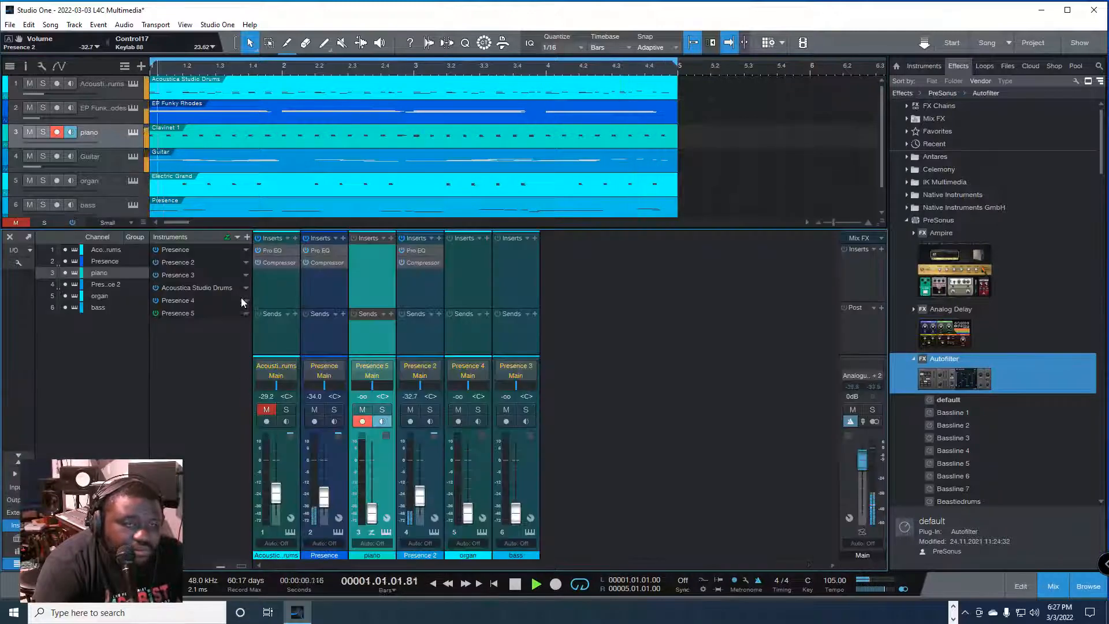
{"action": "key", "text": "space"}
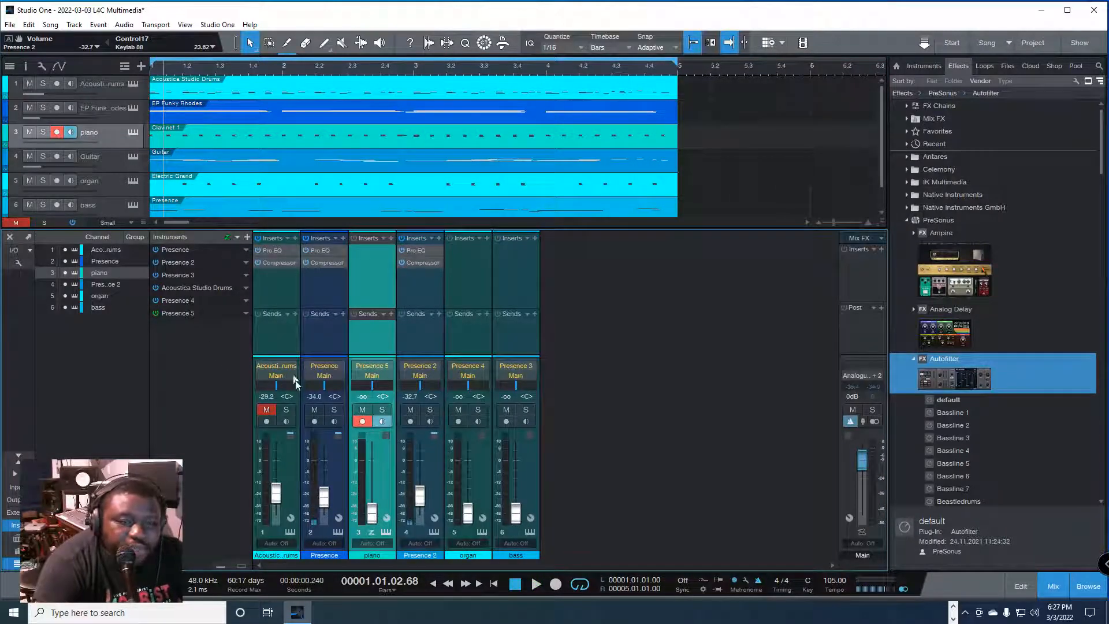
{"action": "left_click", "coordinate": [237, 238]}
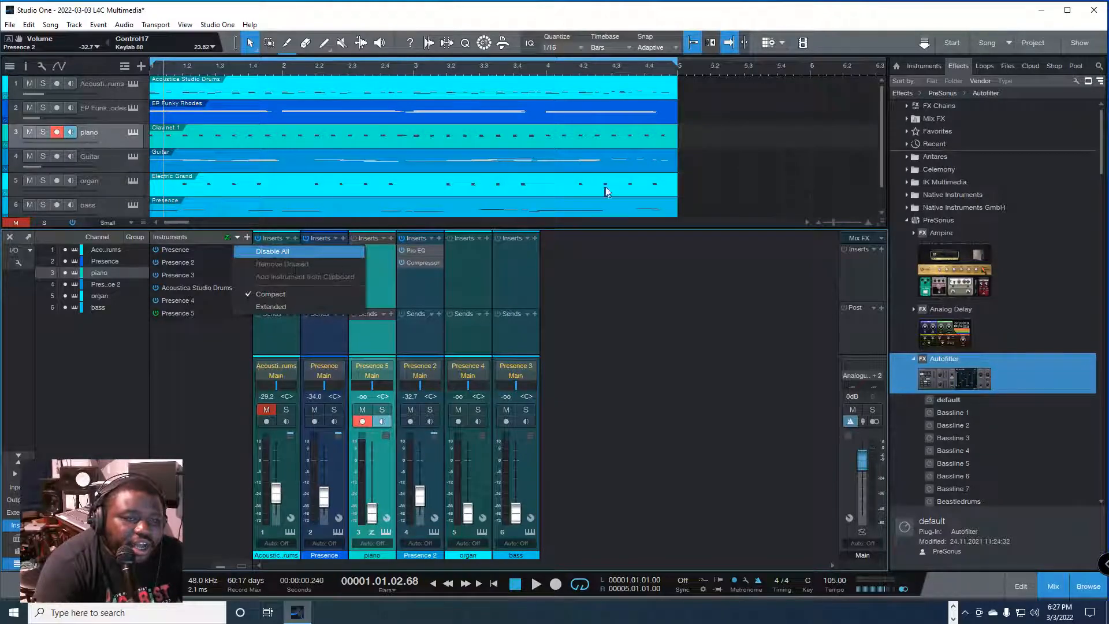
{"action": "left_click", "coordinate": [719, 173]}
{"action": "key", "text": "F3"}
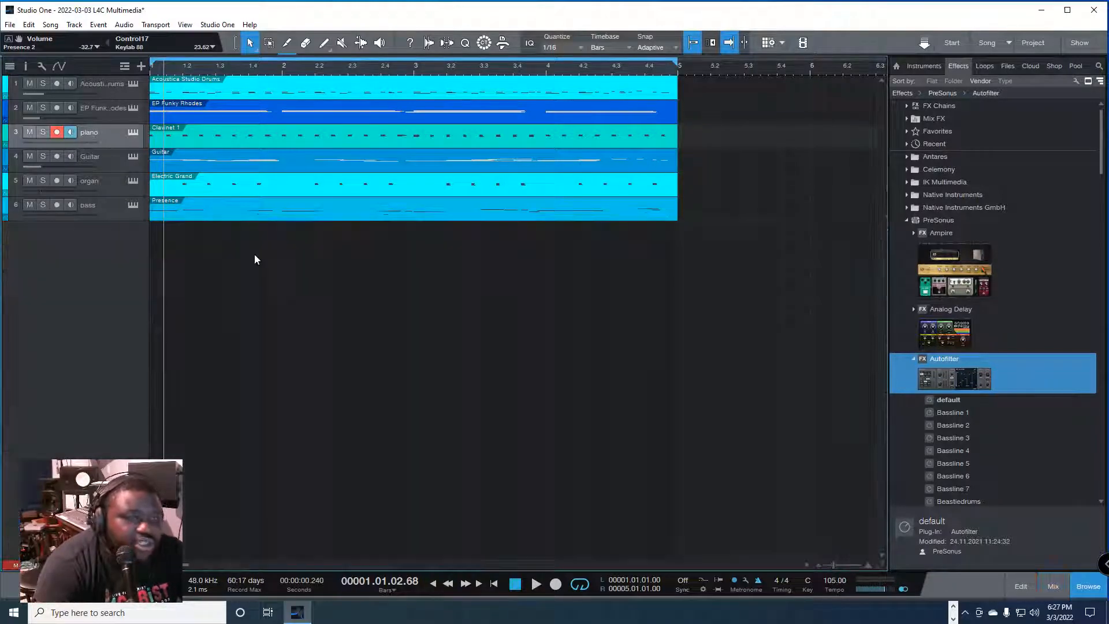
Step: Add two instrument tracks named Guitar, each with the New Instrument output option, below the bass track
{"action": "left_click", "coordinate": [106, 205]}
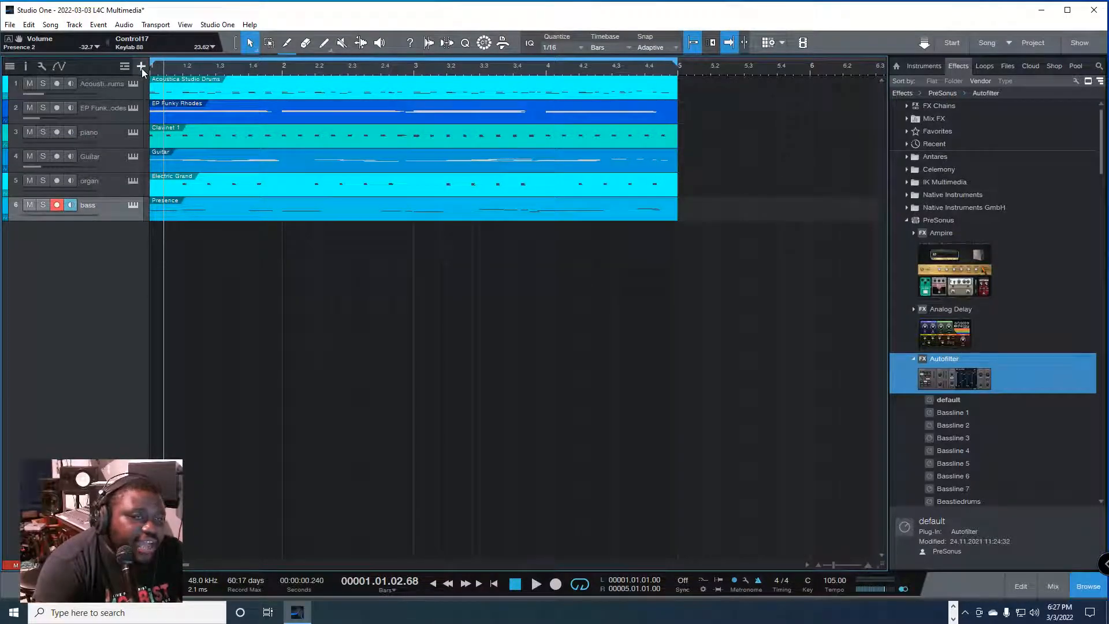
{"action": "left_click", "coordinate": [140, 68]}
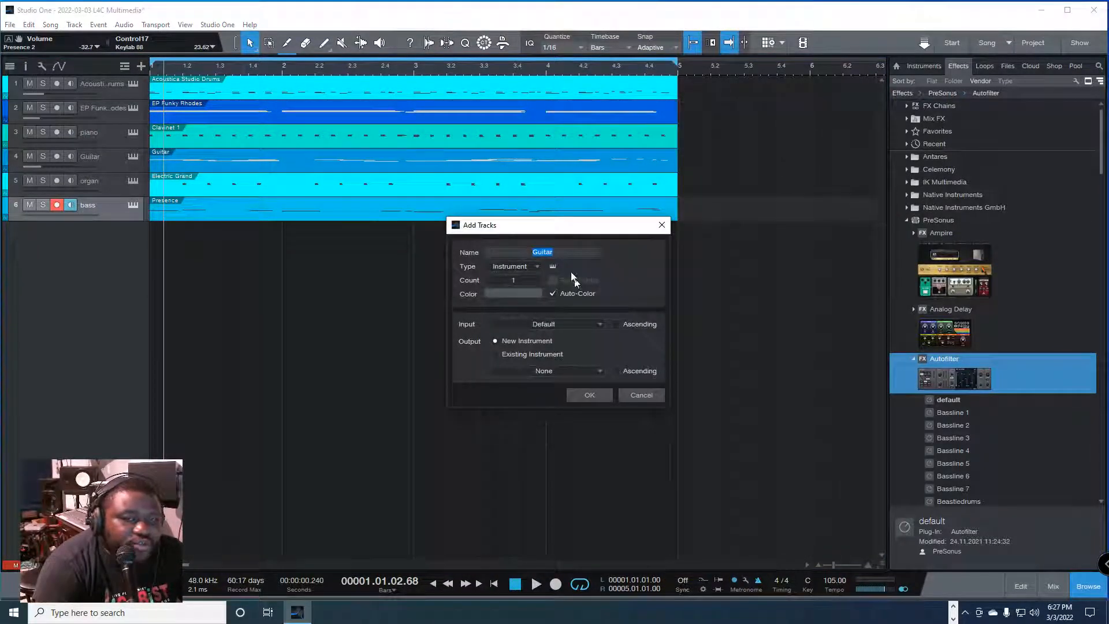
{"action": "left_click", "coordinate": [659, 394]}
{"action": "left_click", "coordinate": [142, 66]}
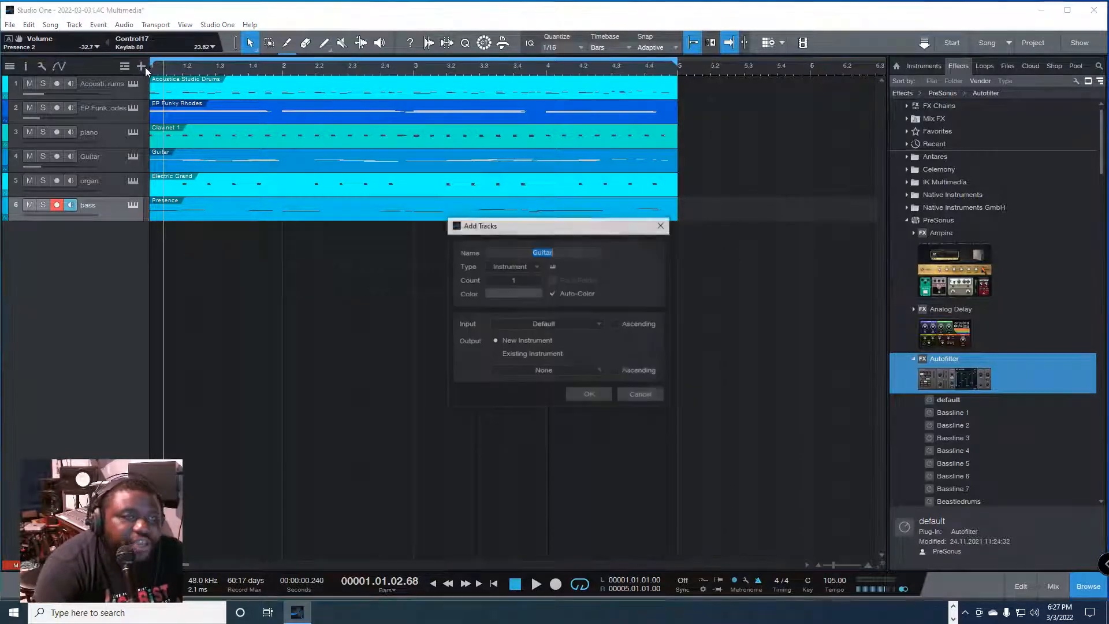
{"action": "left_click", "coordinate": [598, 397]}
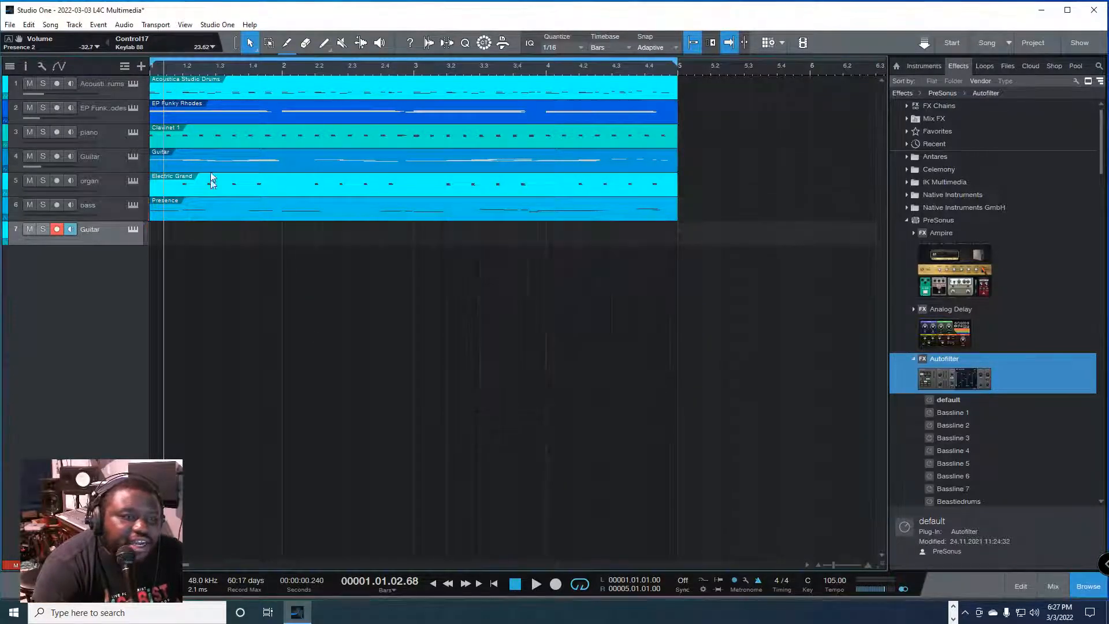
{"action": "left_click", "coordinate": [141, 66]}
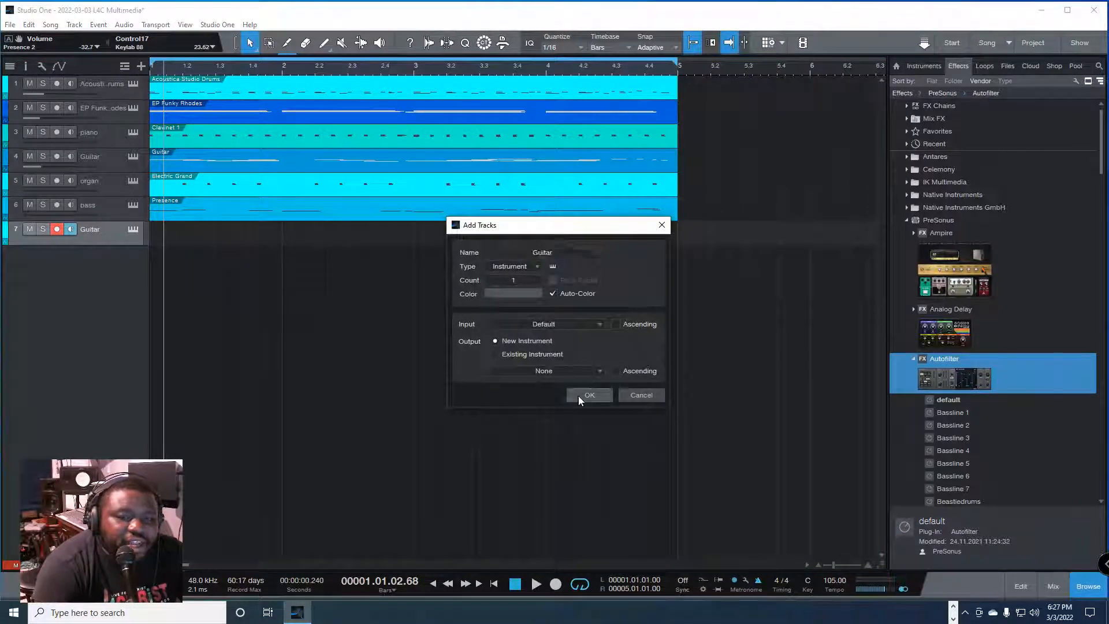
{"action": "left_click", "coordinate": [587, 396]}
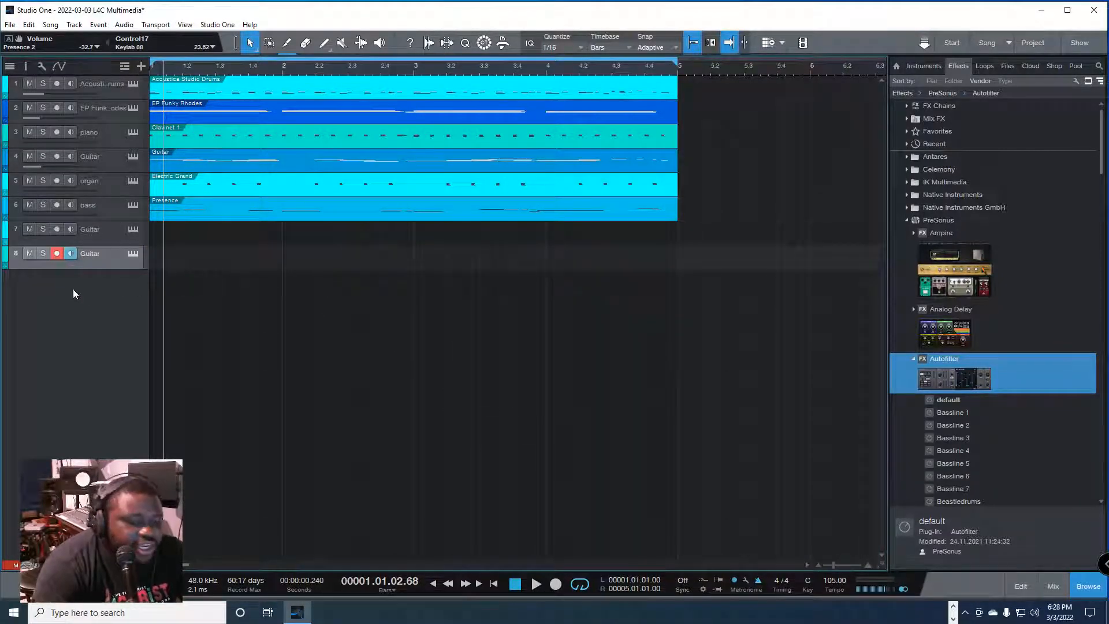
{"action": "key", "text": "F3"}
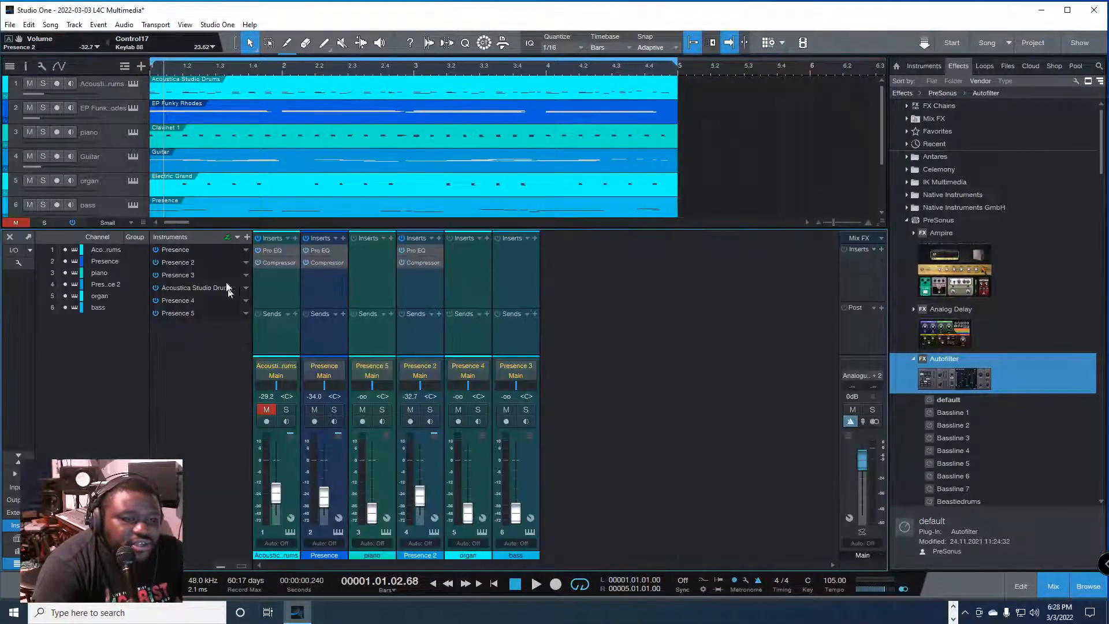
{"action": "left_click", "coordinate": [237, 238]}
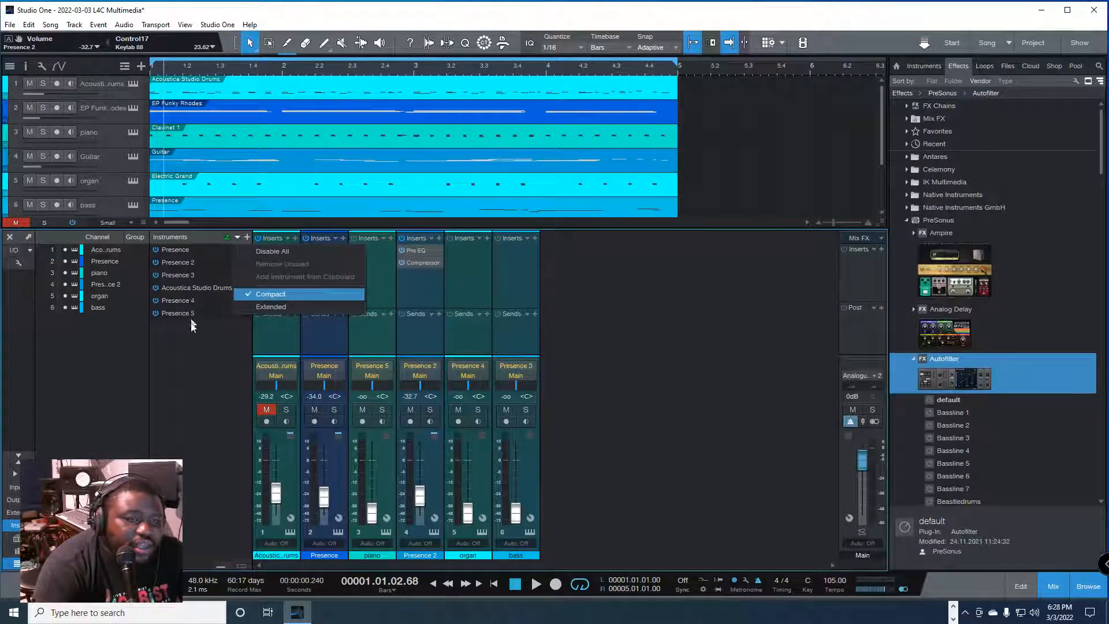
{"action": "left_click", "coordinate": [197, 373]}
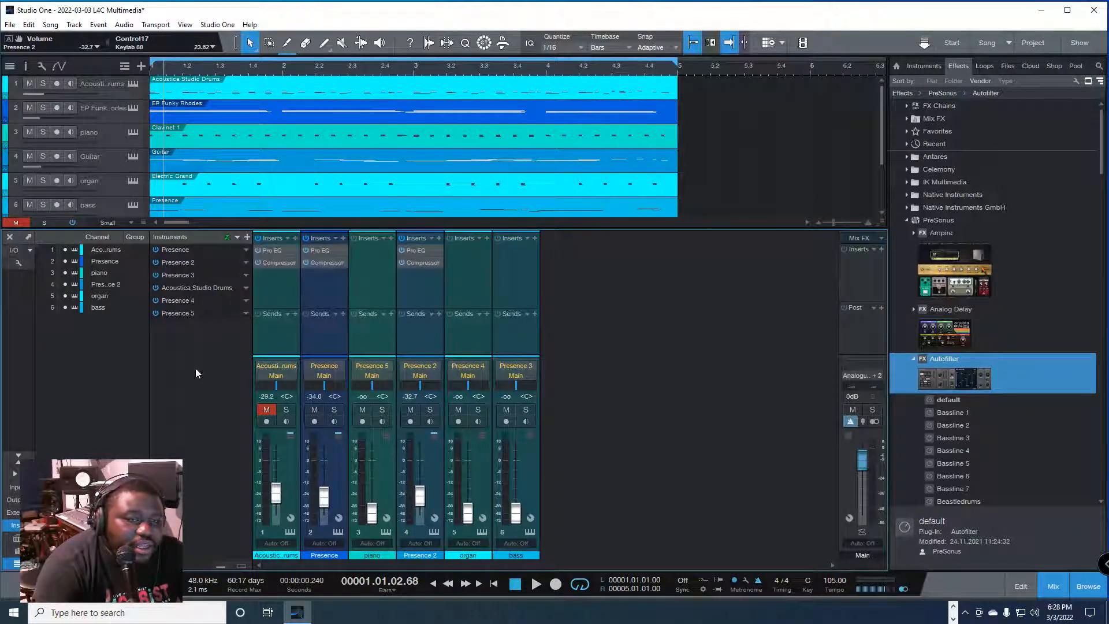
{"action": "left_click", "coordinate": [524, 339]}
{"action": "key", "text": "F3"}
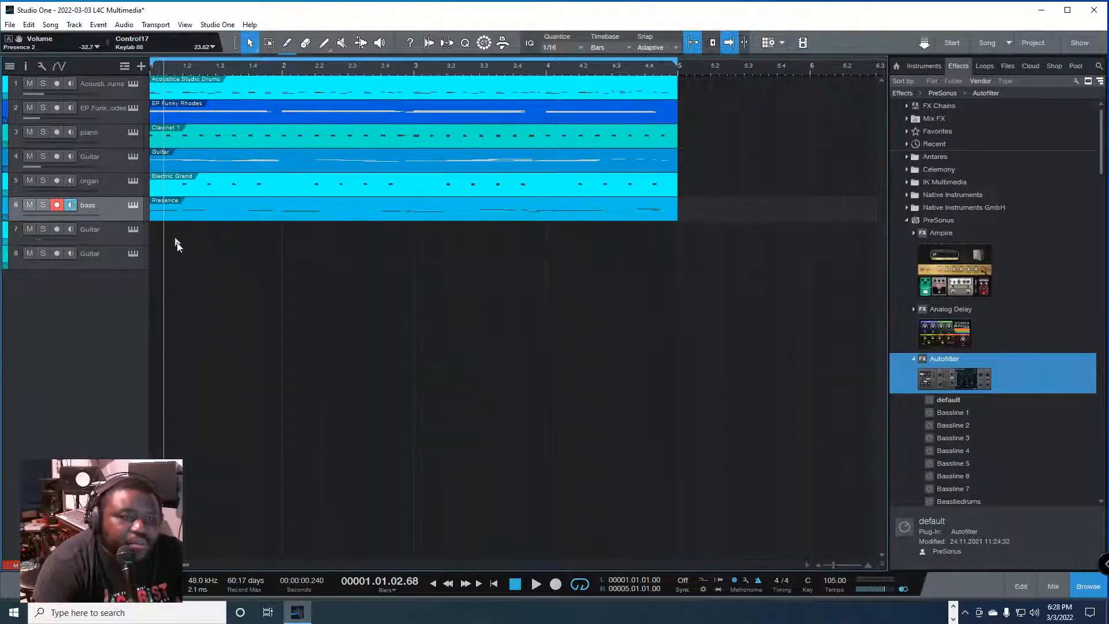
Step: Record a short MIDI part on track 7, the first new Guitar track, from the start of the song
{"action": "left_click", "coordinate": [98, 231]}
{"action": "key", "text": "comma"}
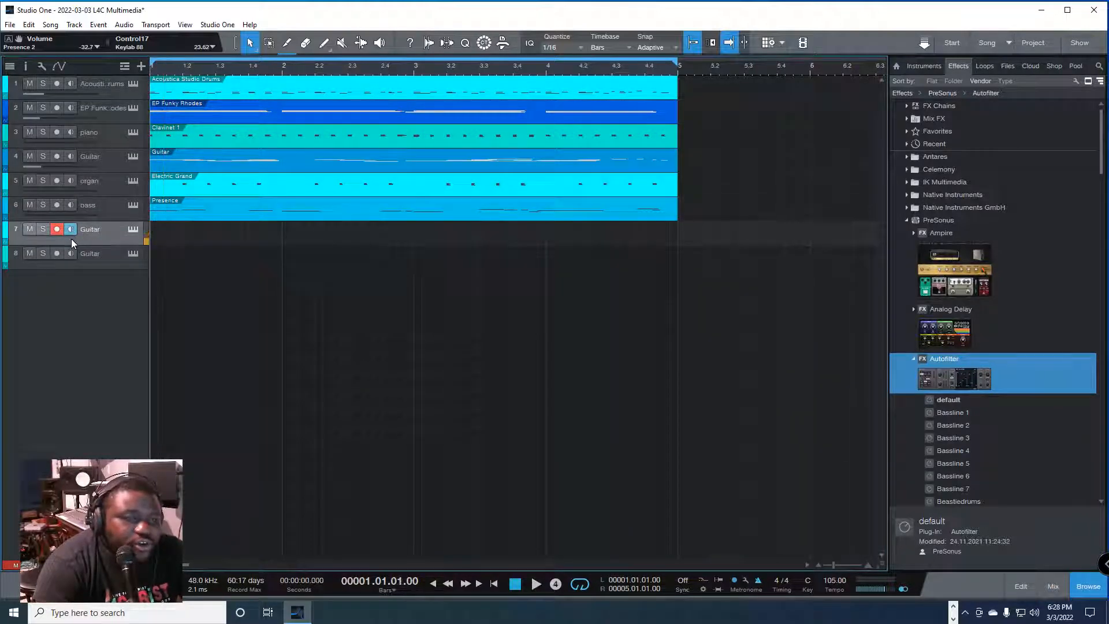
{"action": "key", "text": "KP_Multiply"}
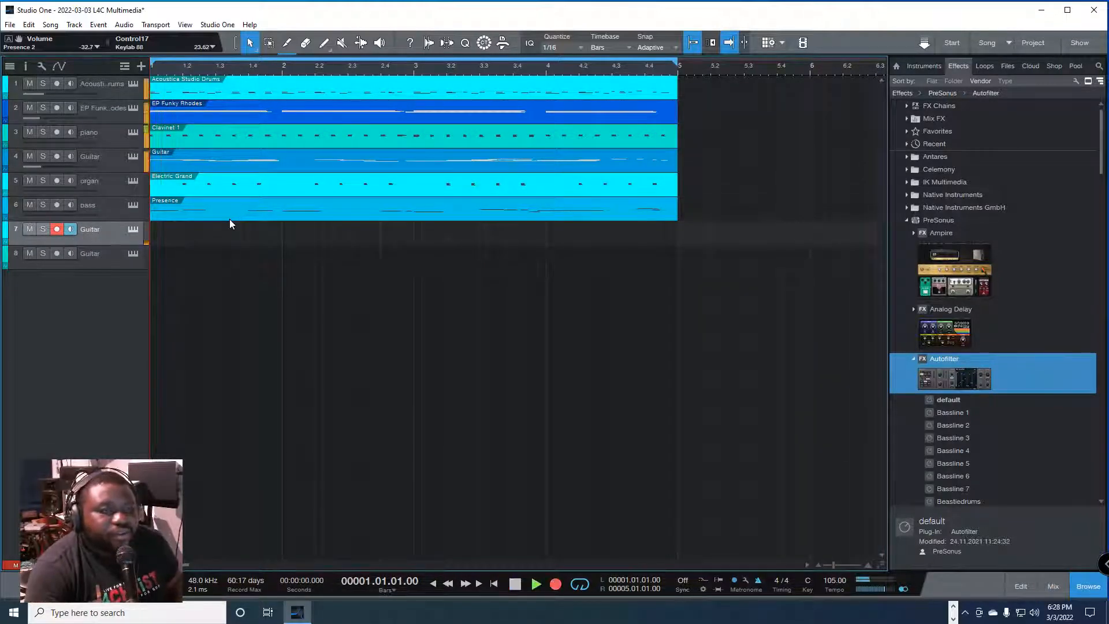
{"action": "key", "text": "space"}
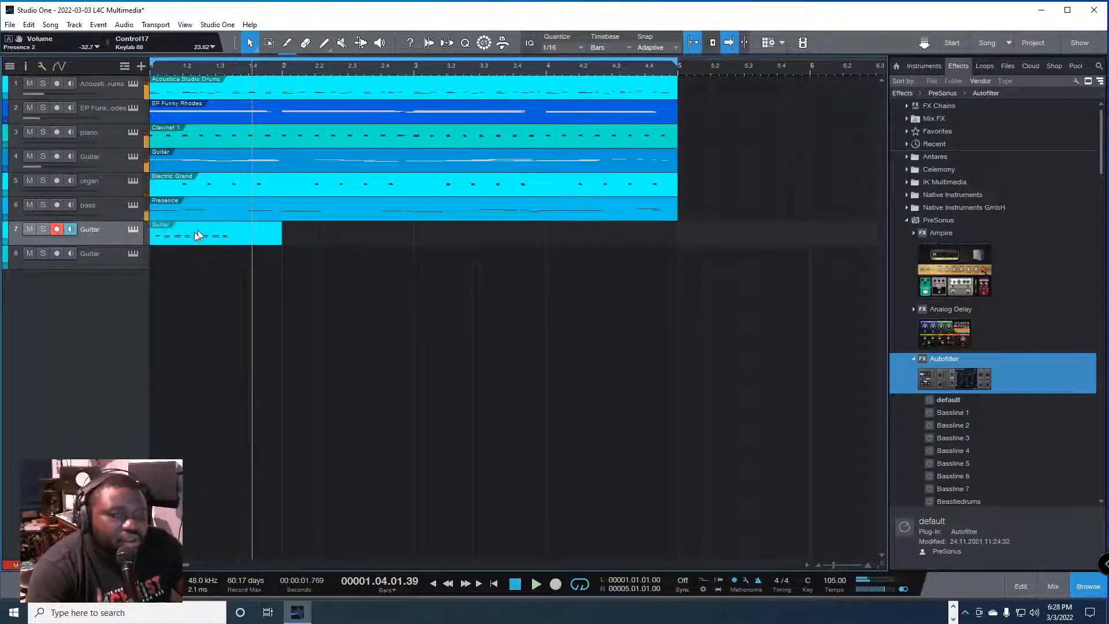
Step: Record a short MIDI part on track 8, the second new Guitar track, from the start of the song
{"action": "left_click", "coordinate": [95, 254]}
{"action": "key", "text": "comma"}
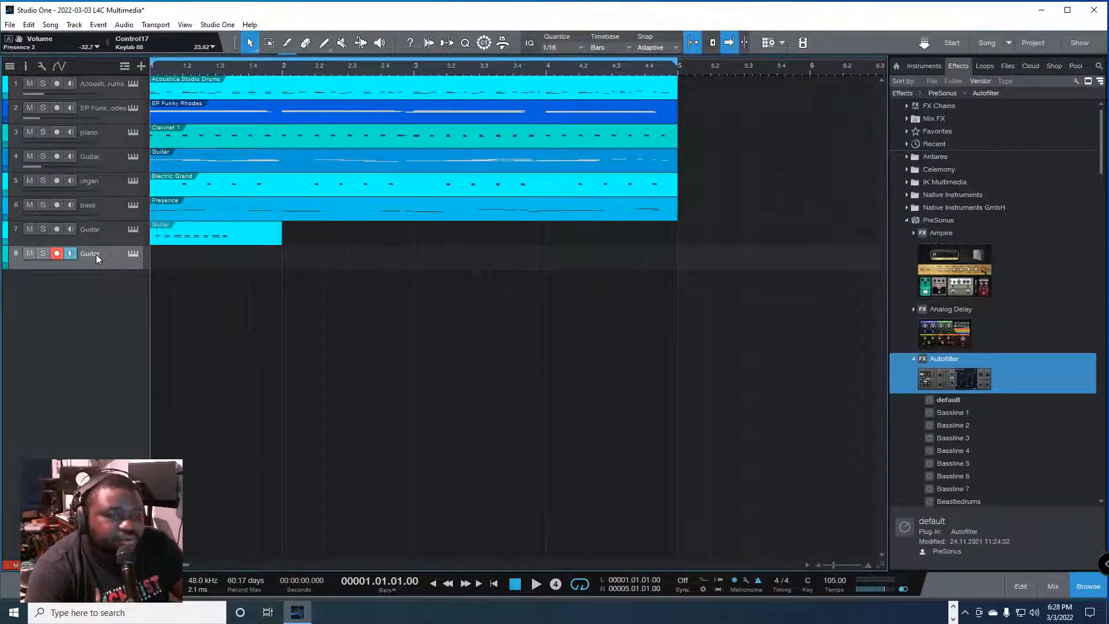
{"action": "key", "text": "KP_Multiply"}
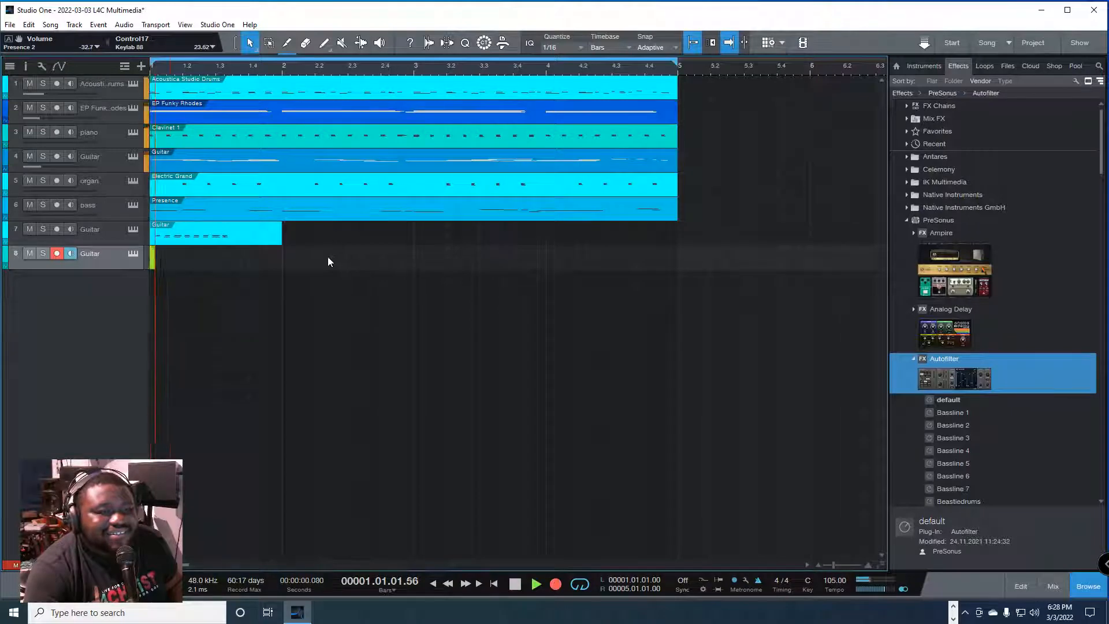
{"action": "key", "text": "space"}
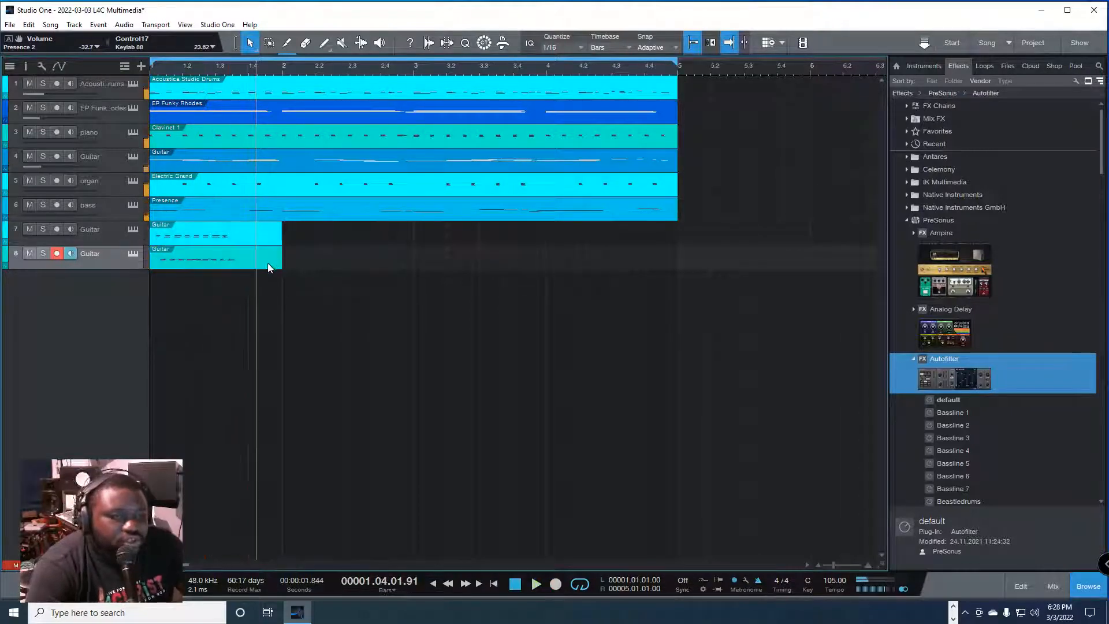
Step: Delete the recorded clips from the two new Guitar tracks
{"action": "left_click_drag", "start_coordinate": [330, 318], "coordinate": [201, 230]}
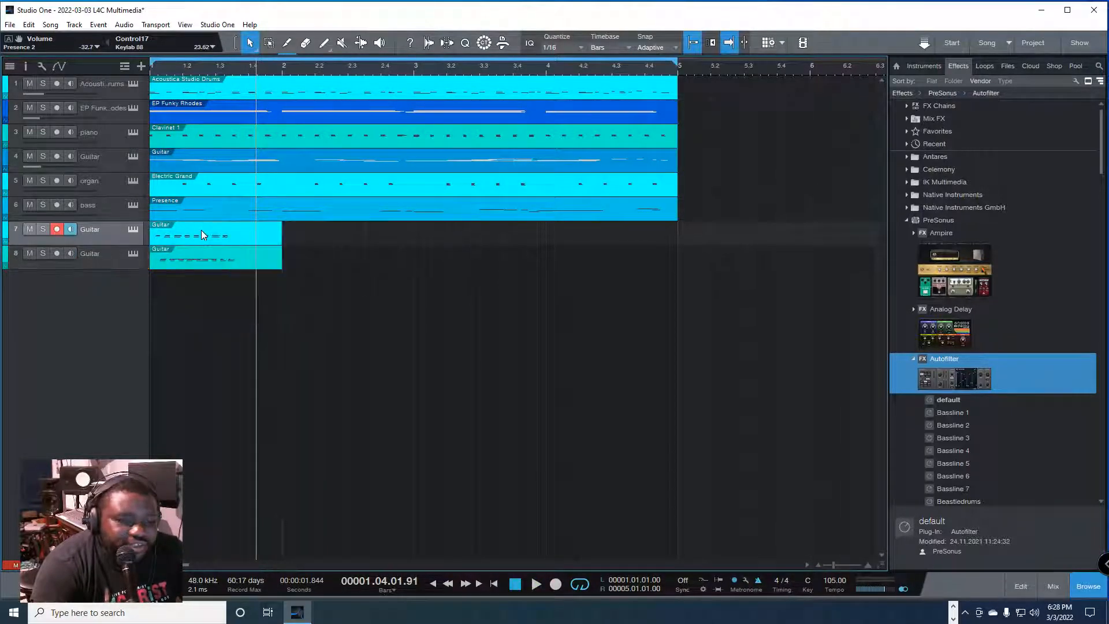
{"action": "key", "text": "F3"}
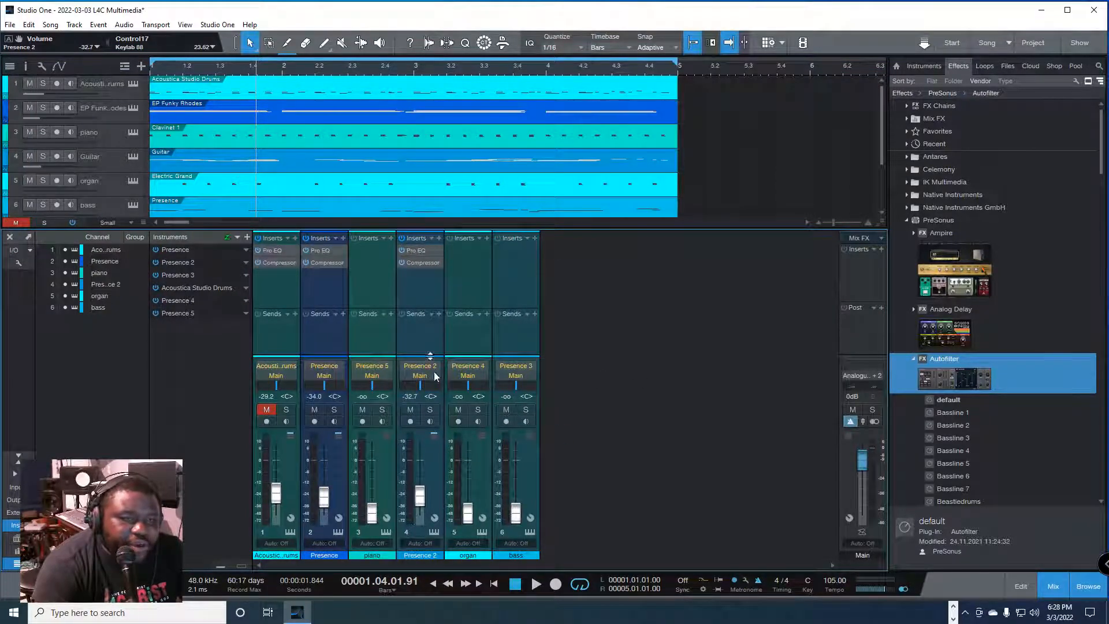
{"action": "key", "text": "F3"}
{"action": "left_click_drag", "start_coordinate": [322, 317], "coordinate": [182, 247]}
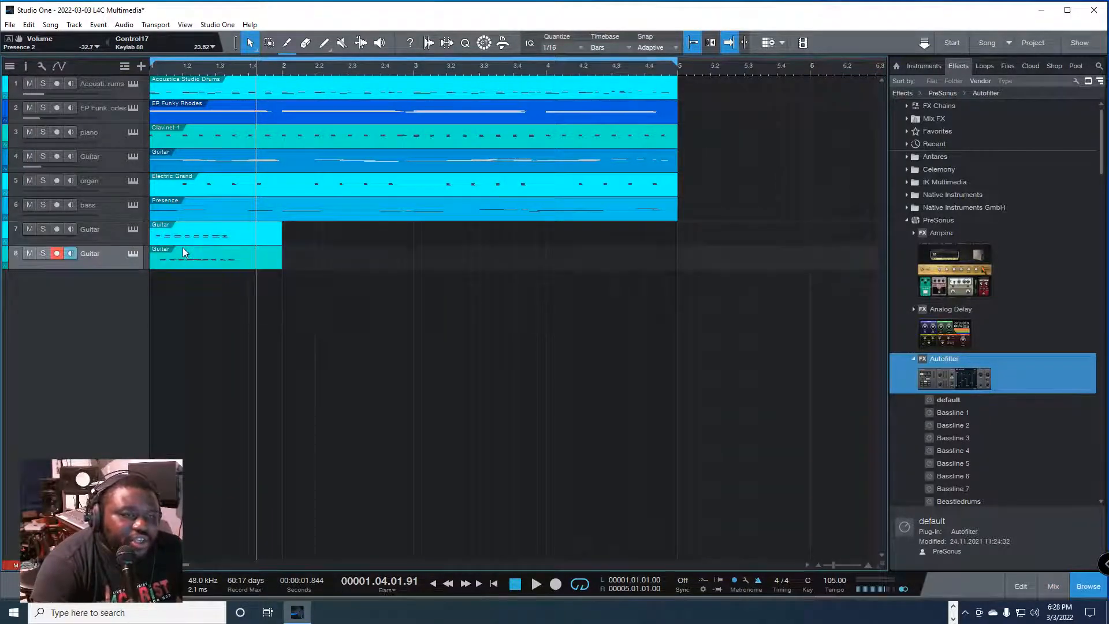
{"action": "left_click_drag", "start_coordinate": [283, 318], "coordinate": [176, 240]}
{"action": "key", "text": "Delete"}
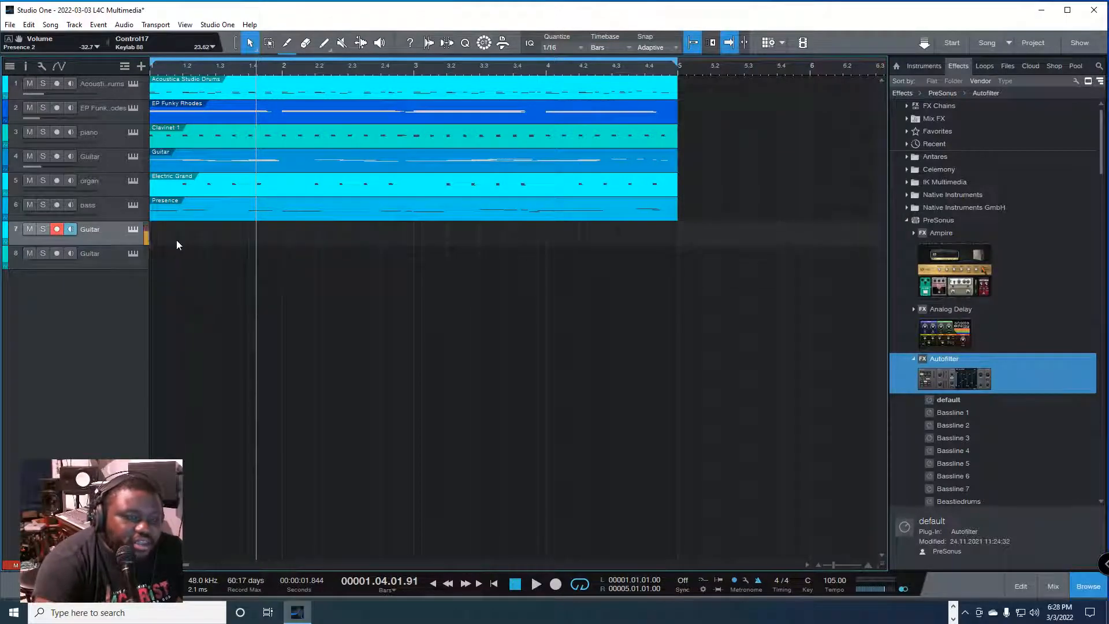
{"action": "key", "text": "F3"}
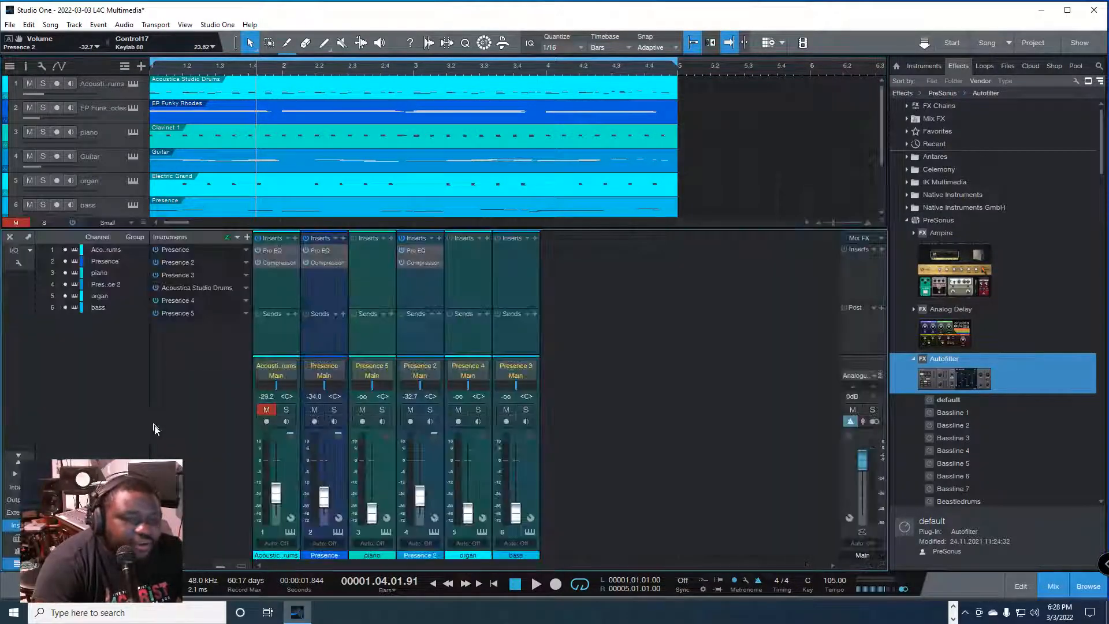
{"action": "left_click", "coordinate": [240, 238]}
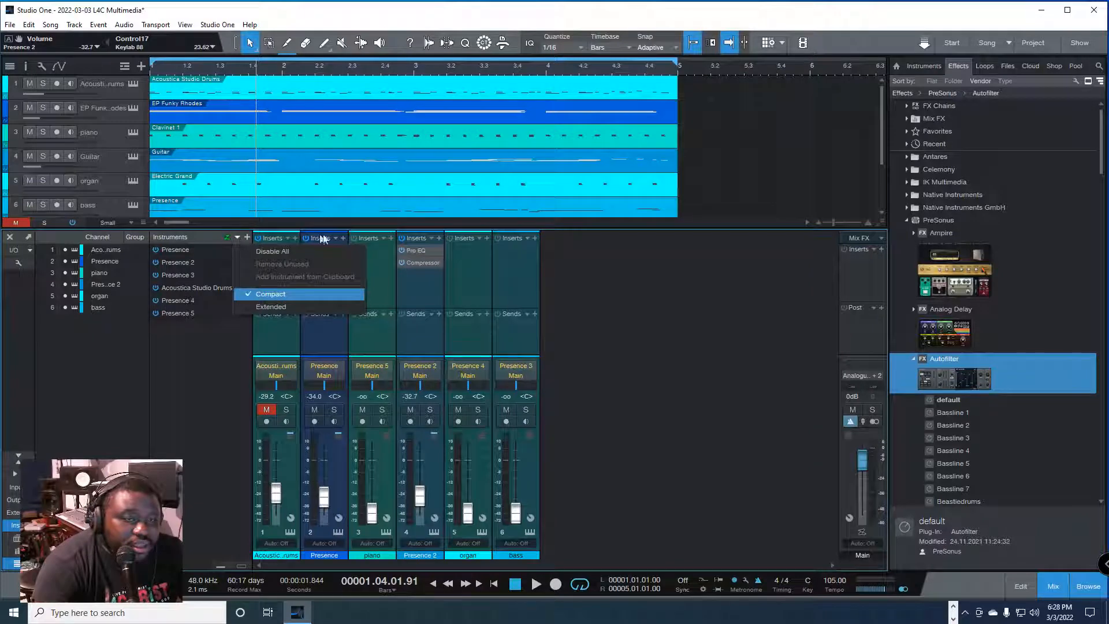
{"action": "left_click", "coordinate": [729, 186]}
{"action": "key", "text": "F3"}
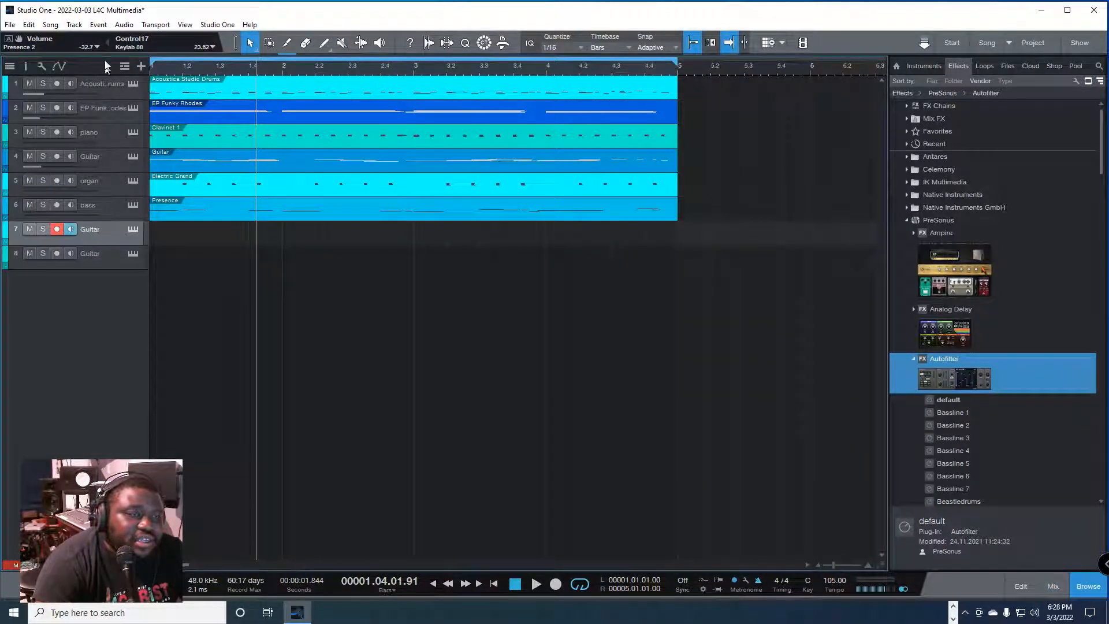
Step: Add an instrument track named "debo" and place it directly below the bass track
{"action": "left_click", "coordinate": [75, 25]}
{"action": "left_click", "coordinate": [102, 41]}
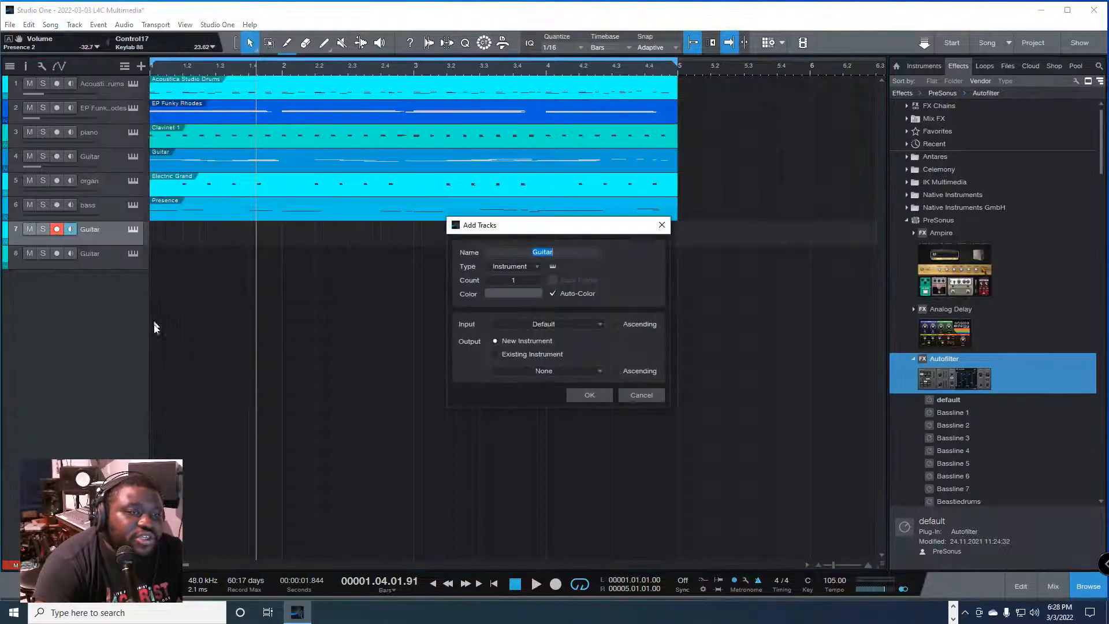
{"action": "type", "text": "giiaaaa"}
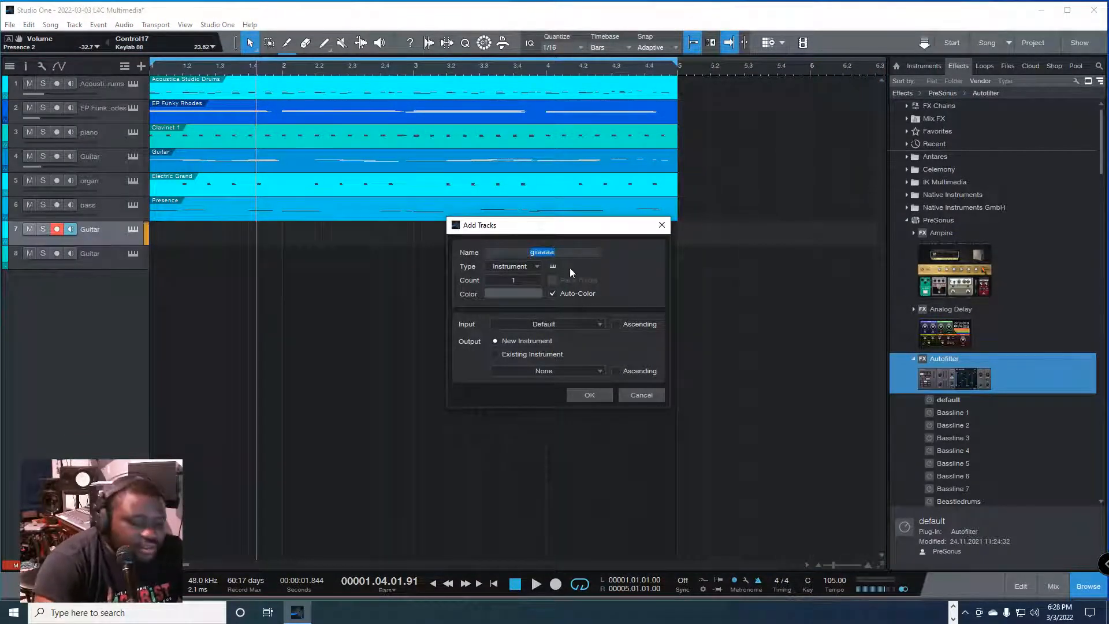
{"action": "type", "text": "de"}
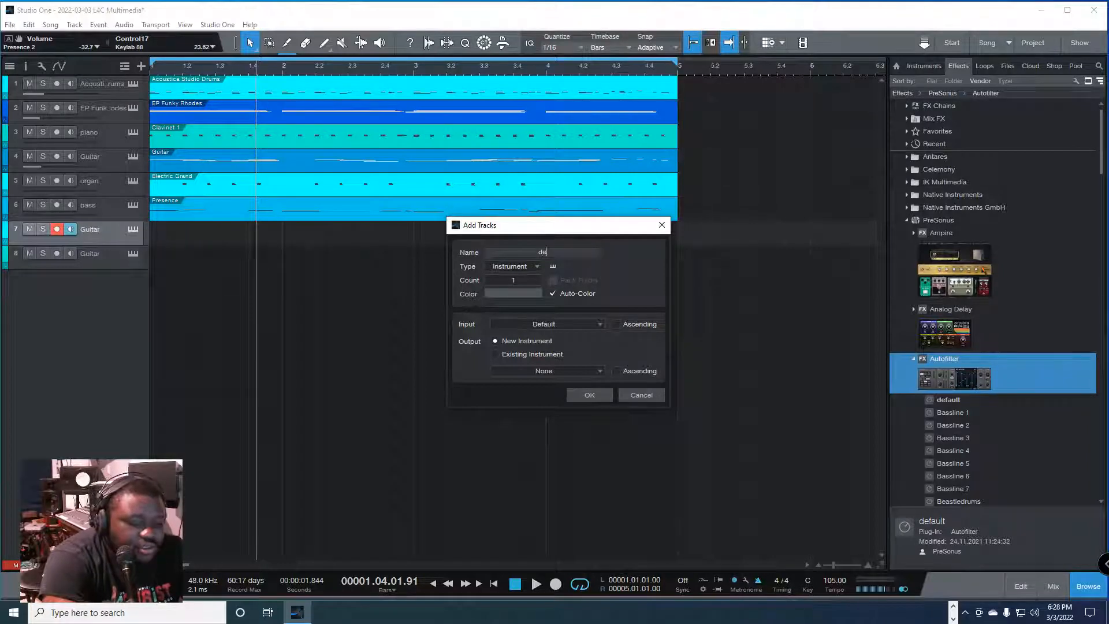
{"action": "type", "text": "bo"}
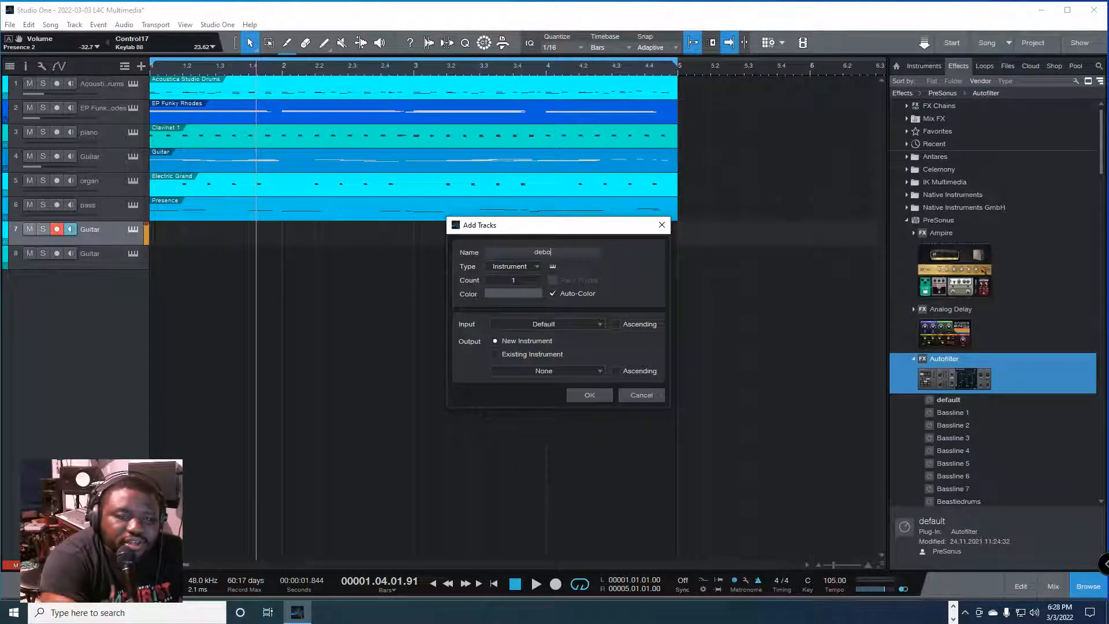
{"action": "left_click", "coordinate": [591, 395]}
{"action": "left_click_drag", "start_coordinate": [109, 262], "coordinate": [122, 229]}
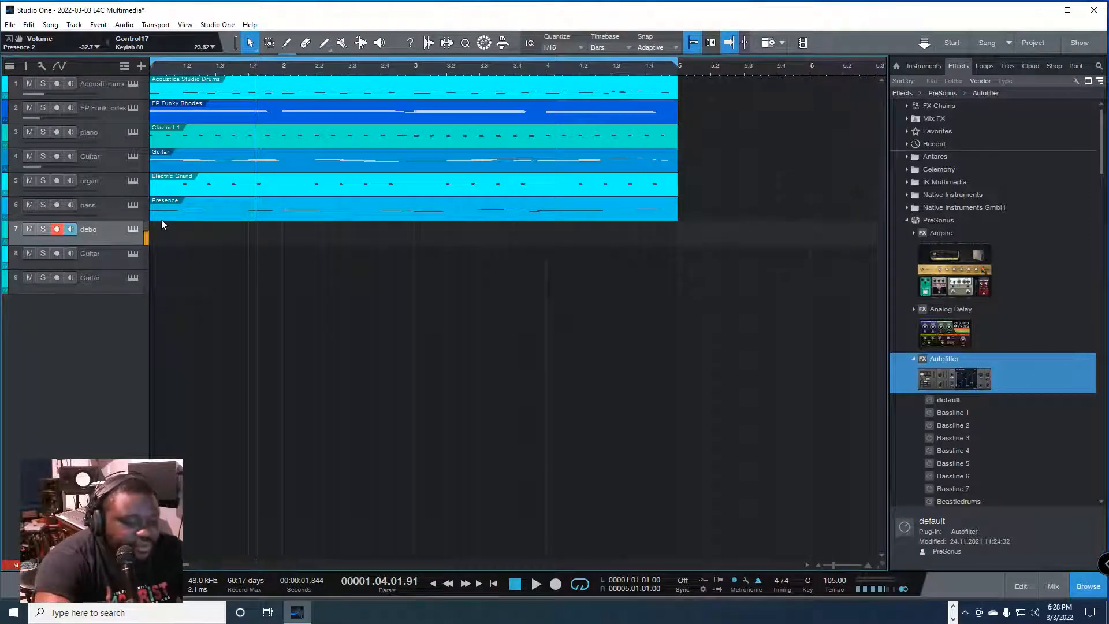
Step: Record a short test clip on the debo track and load Presence's Electric Grand keyboard onto that track
{"action": "key", "text": "comma"}
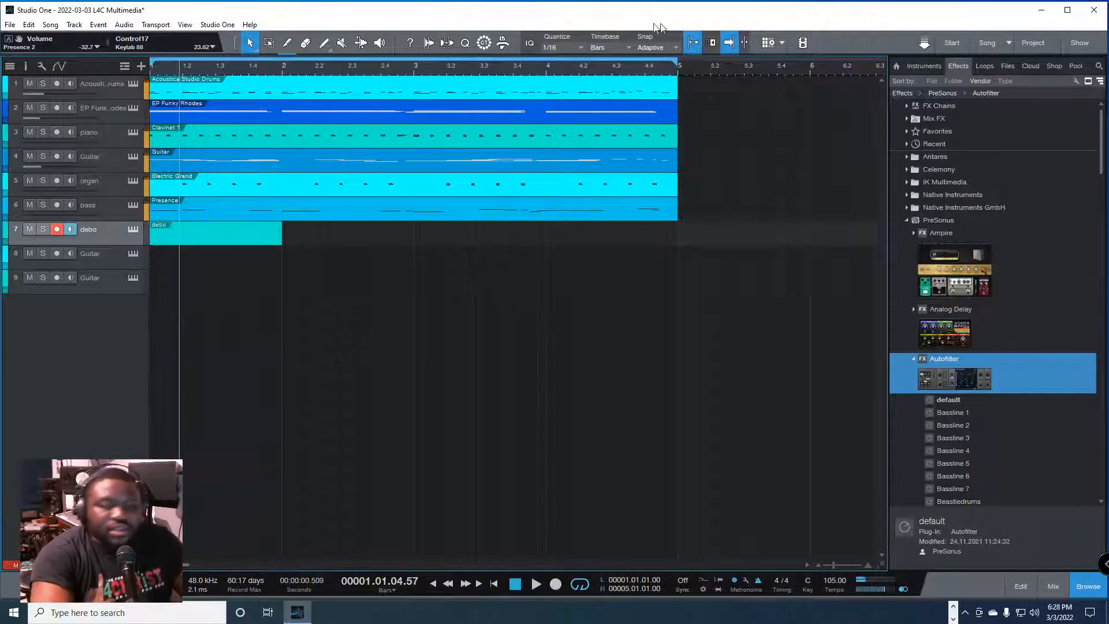
{"action": "left_click", "coordinate": [923, 63]}
{"action": "double_click", "coordinate": [917, 196]}
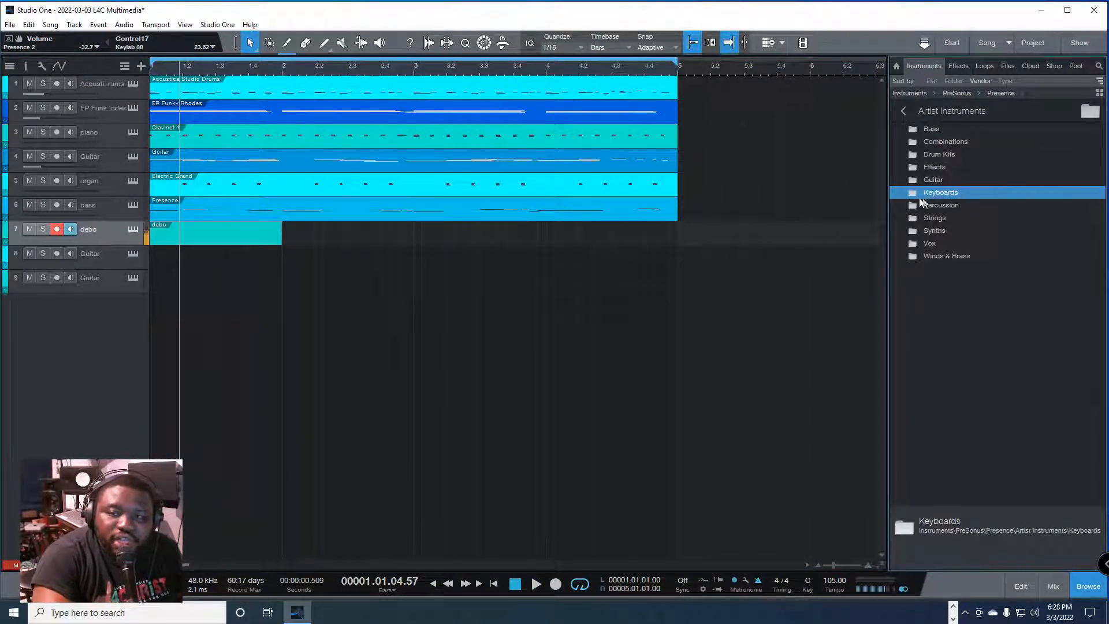
{"action": "left_click_drag", "start_coordinate": [953, 218], "coordinate": [178, 244]}
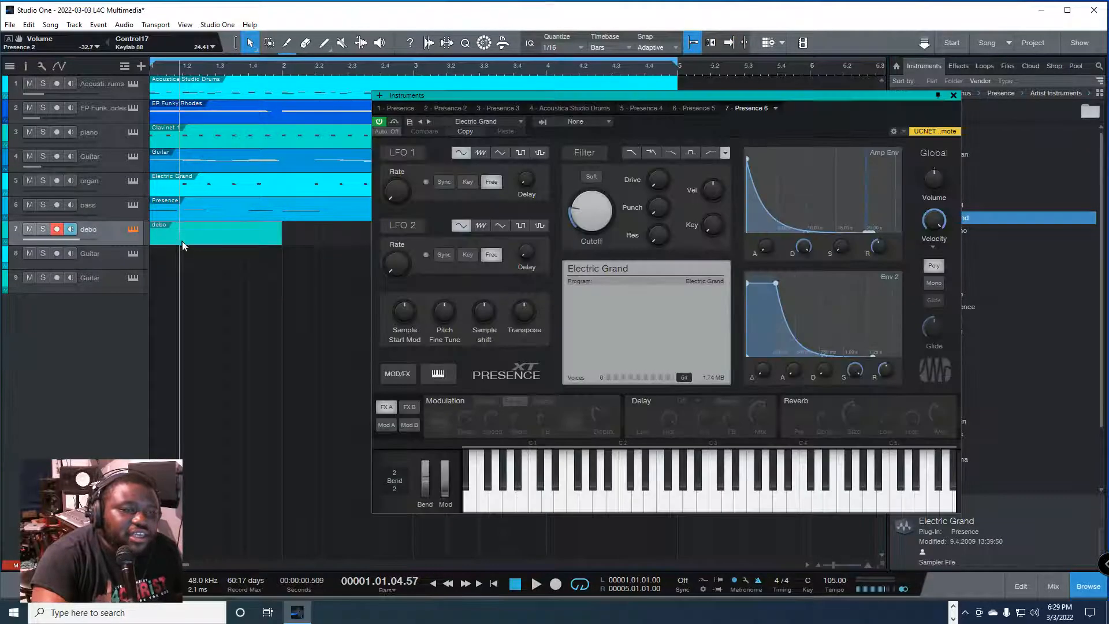
Step: Replace the test clip on the debo track with a new Electric Grand MIDI take recorded from the song start, and close the instrument window
{"action": "left_click", "coordinate": [249, 238]}
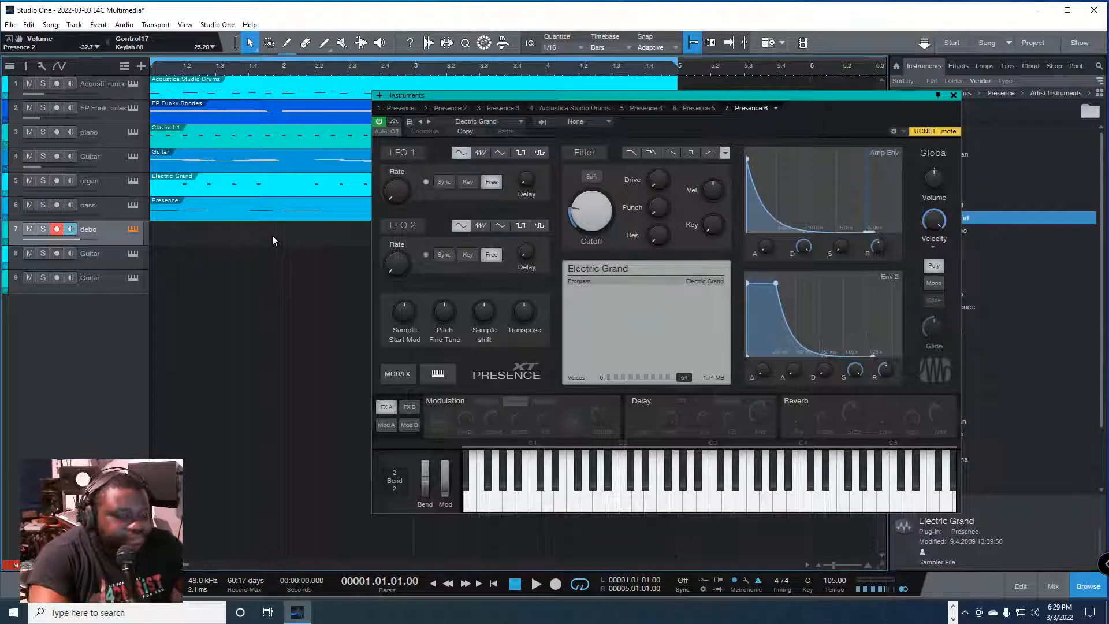
{"action": "key", "text": "KP_Multiply"}
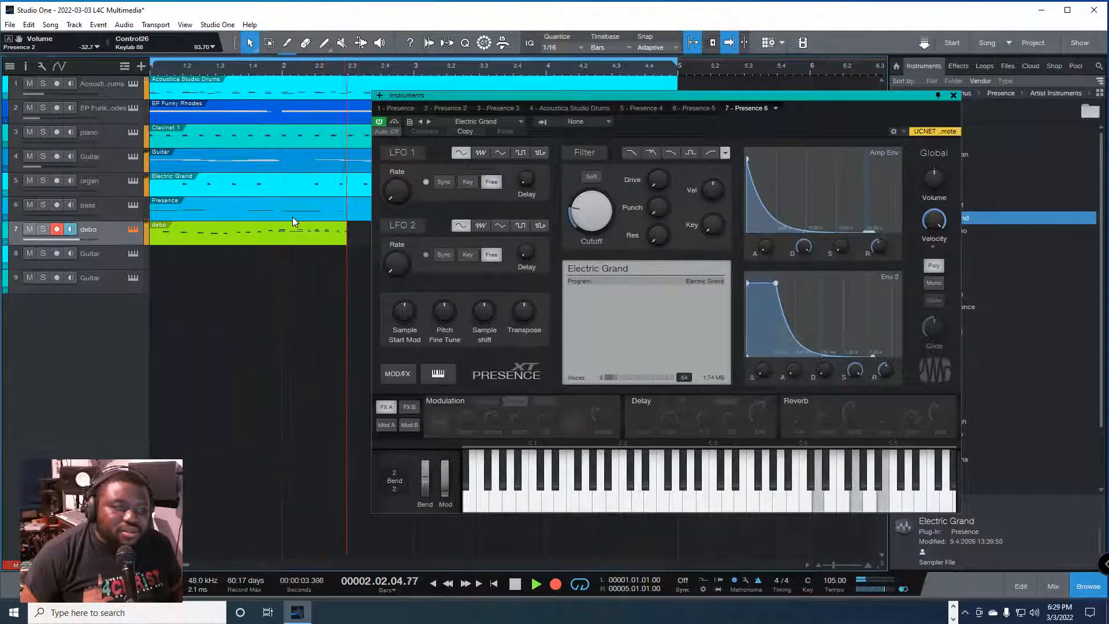
{"action": "key", "text": "space"}
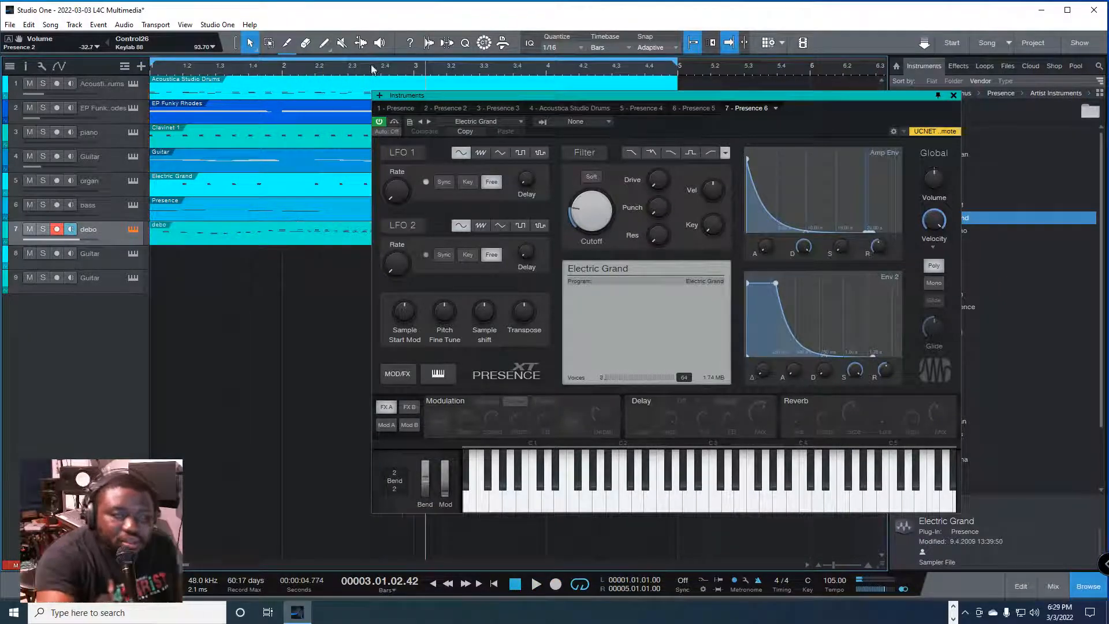
{"action": "left_click", "coordinate": [953, 95]}
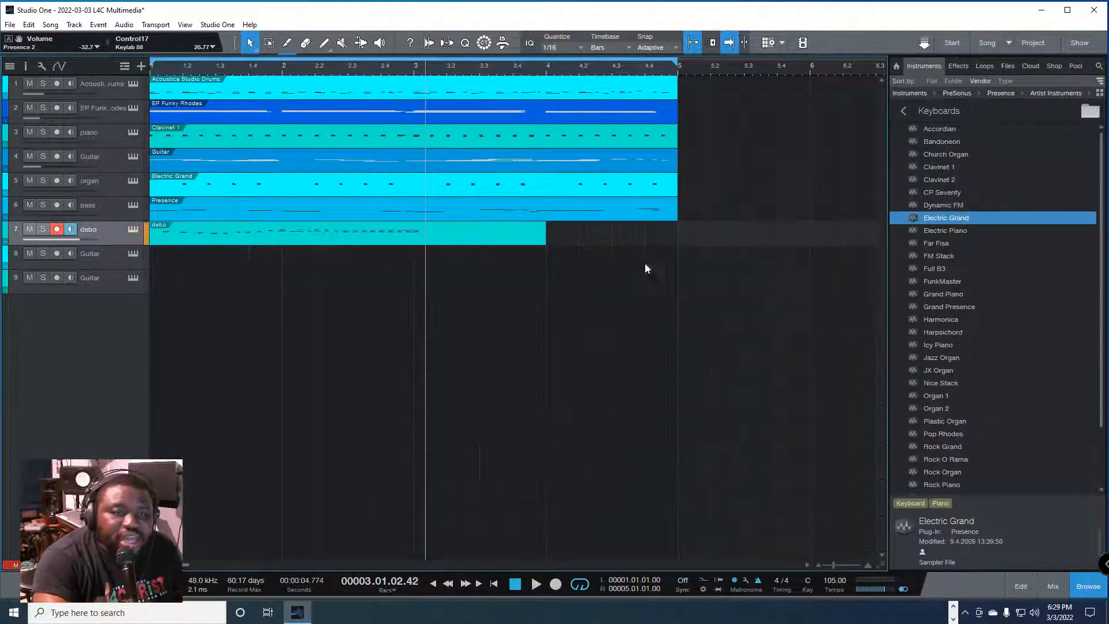
Step: Examine the mixer's channels and instrument list, comparing them with the debo and Guitar tracks in the arrangement
{"action": "key", "text": "F3"}
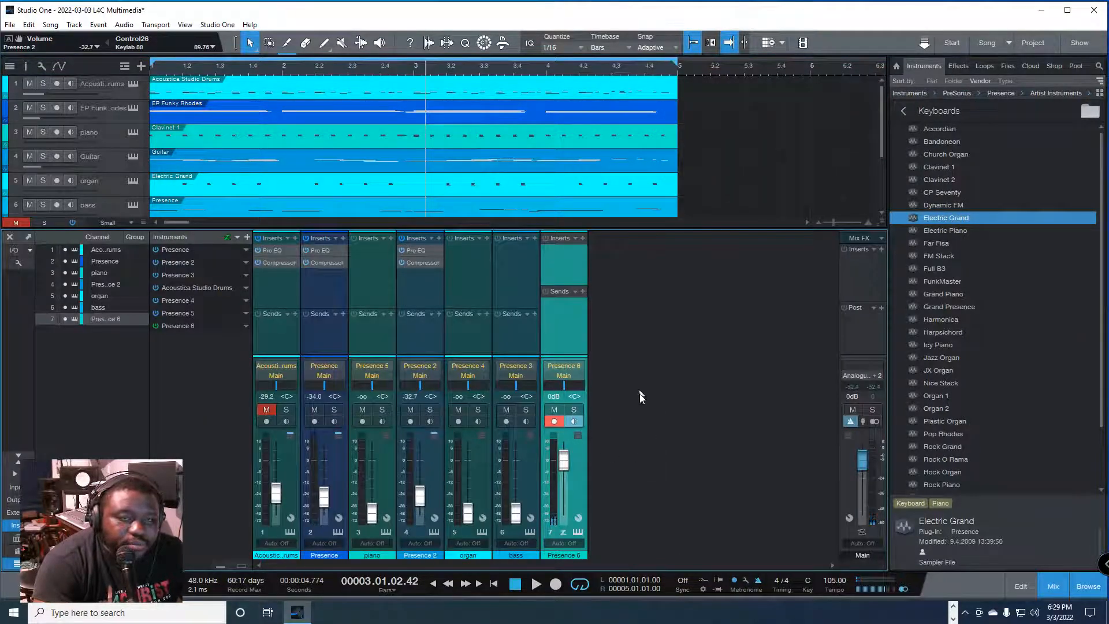
{"action": "key", "text": "F3"}
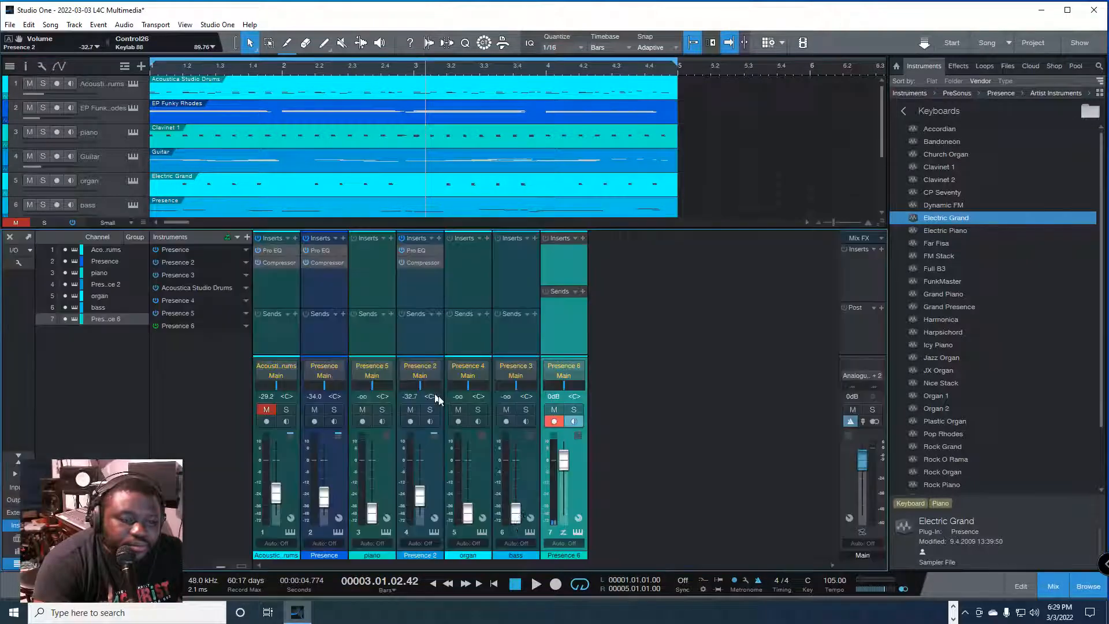
{"action": "key", "text": "F3"}
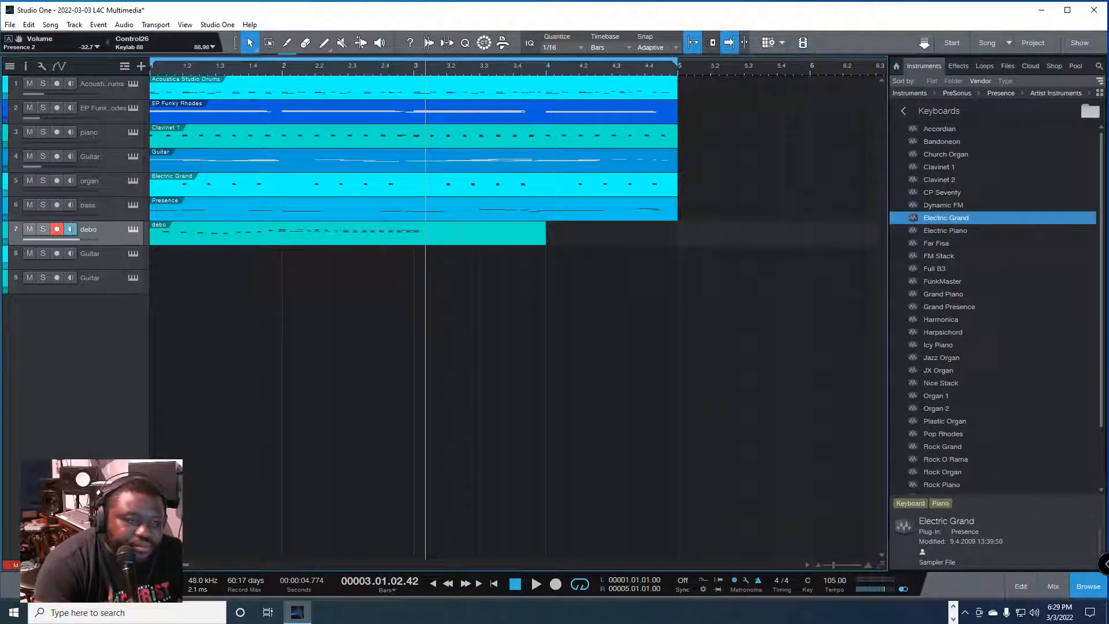
{"action": "key", "text": "F3"}
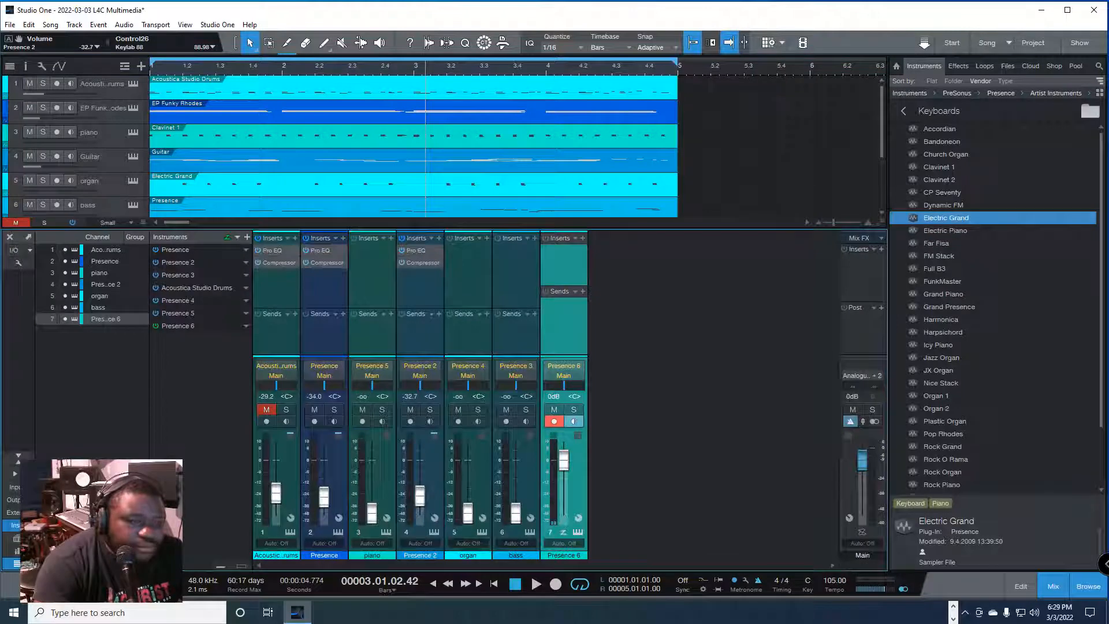
{"action": "left_click", "coordinate": [235, 238]}
{"action": "left_click", "coordinate": [209, 389]}
{"action": "key", "text": "F3"}
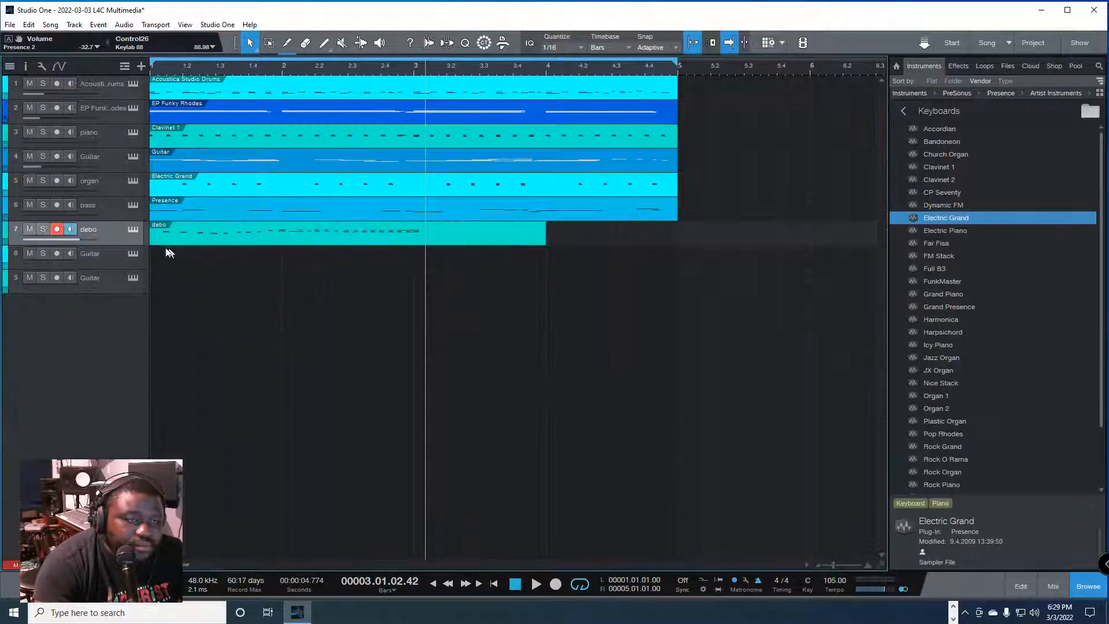
{"action": "key", "text": "F3"}
{"action": "key", "text": "F3"}
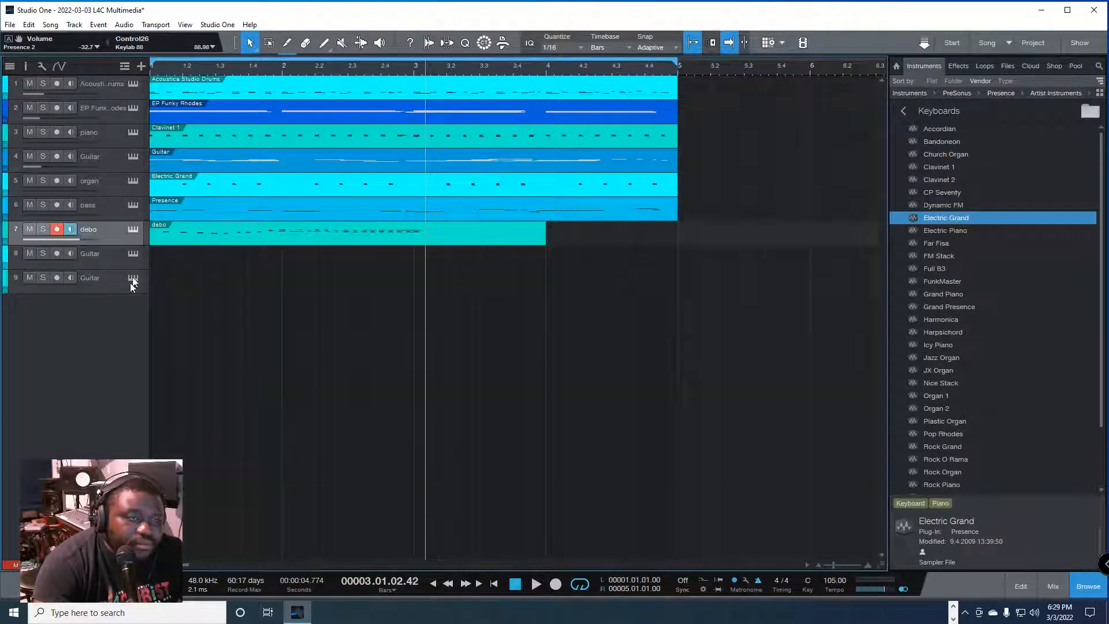
Step: Delete the debo track and the two empty Guitar tracks, tracks 7 to 9
{"action": "left_click", "coordinate": [98, 278]}
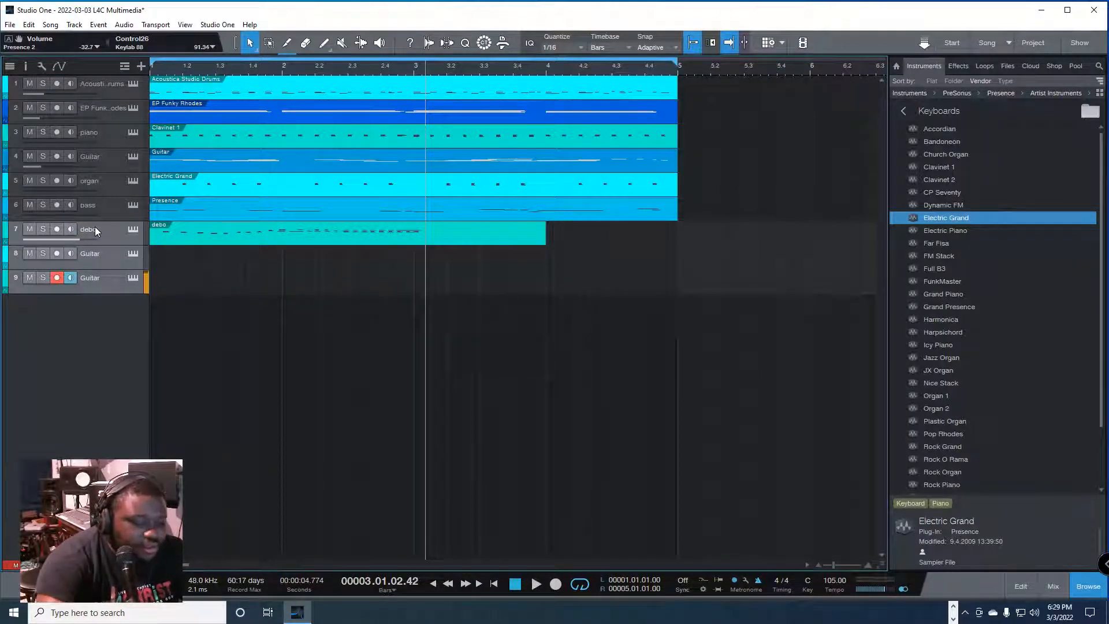
{"action": "key", "text": "Delete"}
Step: Select the bass track and open the Add Tracks dialog
{"action": "left_click", "coordinate": [102, 202]}
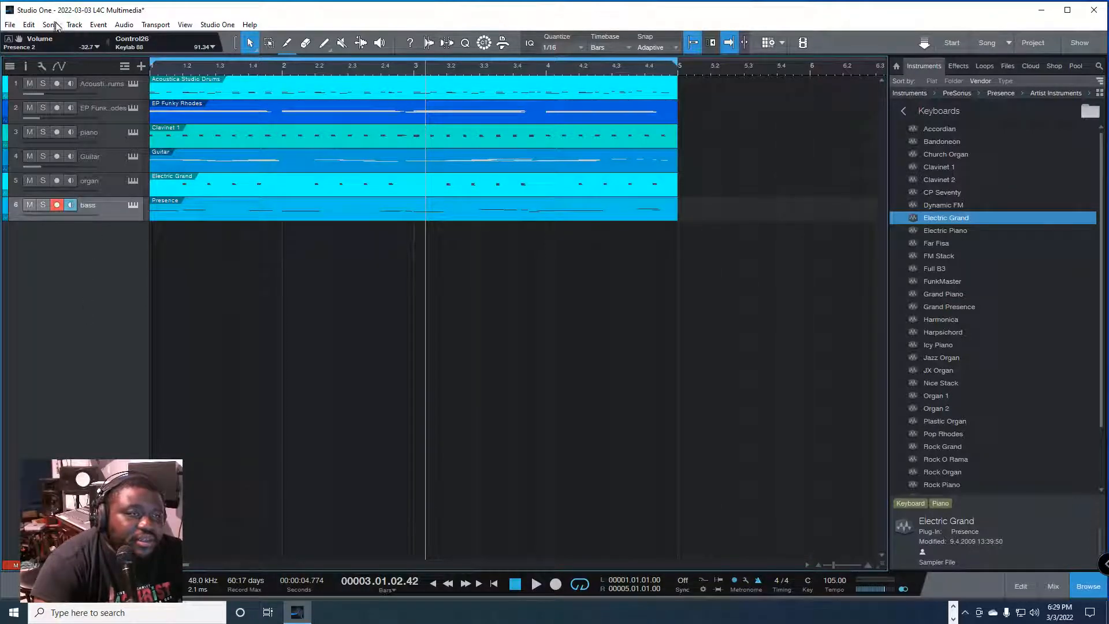
{"action": "key", "text": "t"}
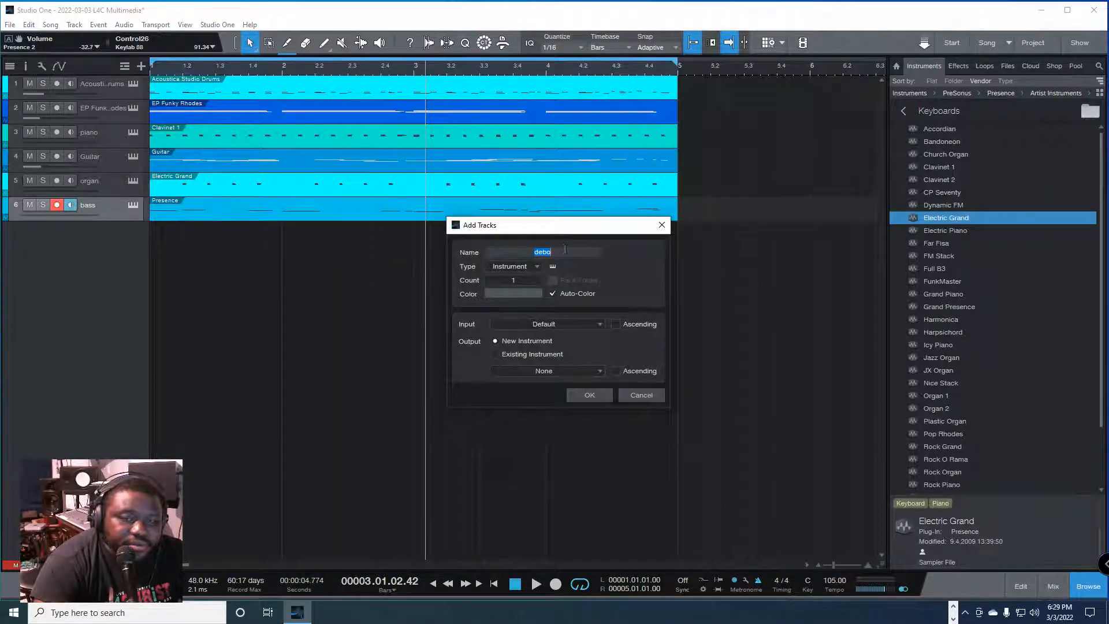
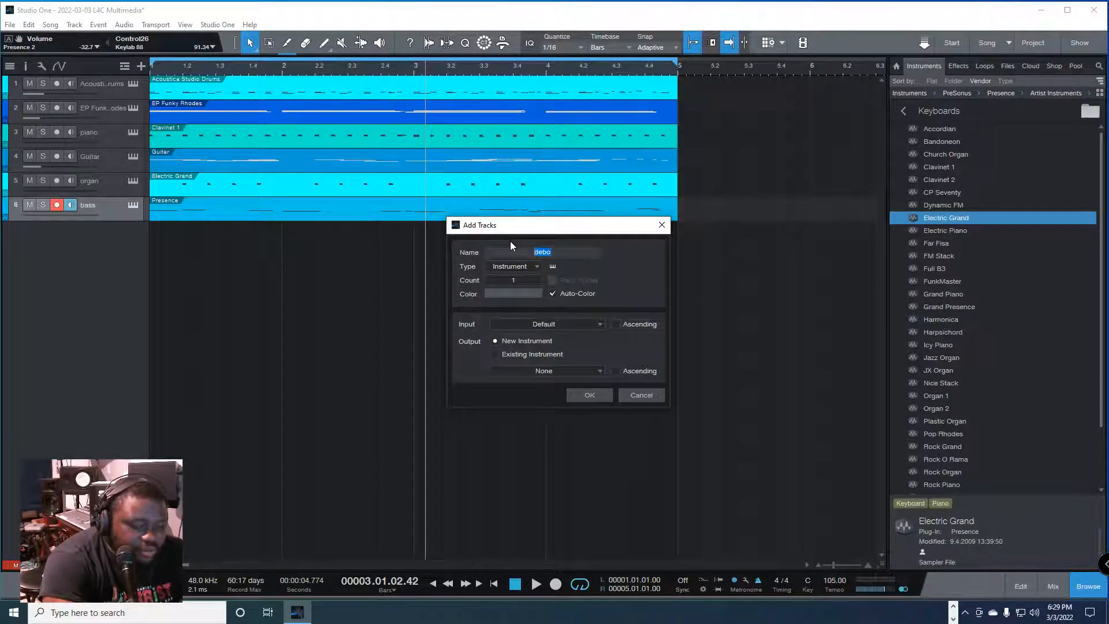
Step: Add one instrument track named Synth with the Default input and a new instrument as its output
{"action": "type", "text": "Synth"}
{"action": "left_click", "coordinate": [532, 266]}
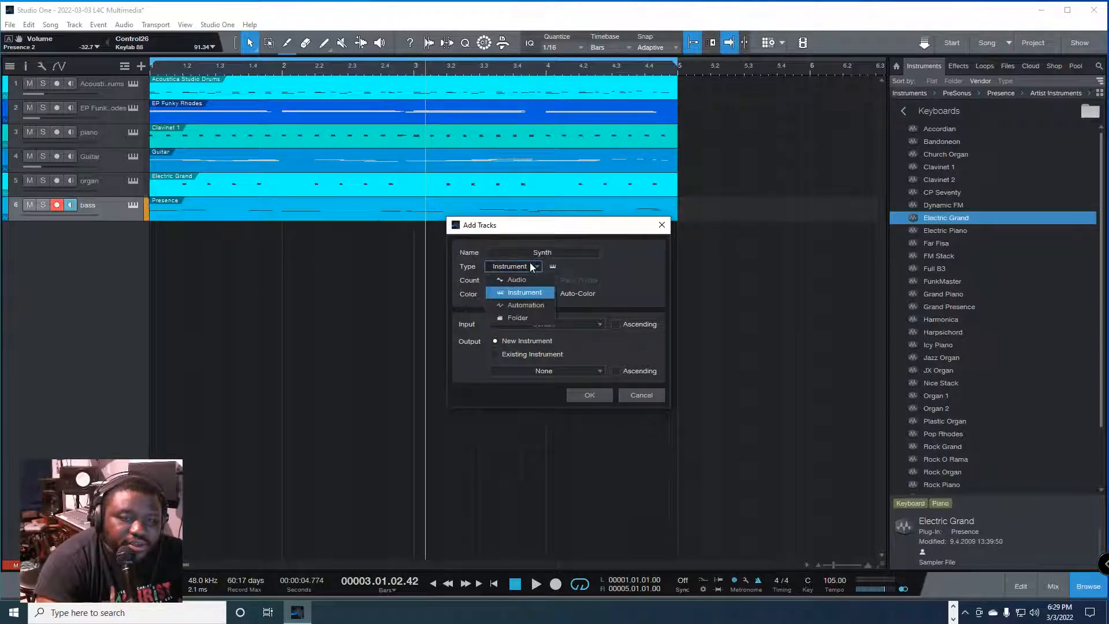
{"action": "left_click", "coordinate": [530, 292]}
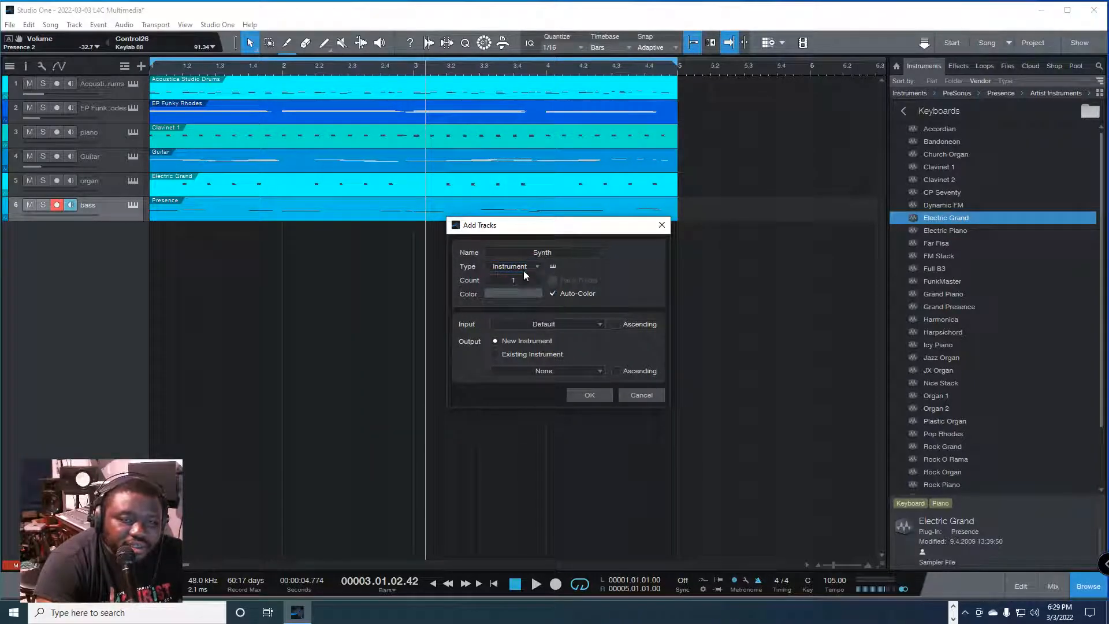
{"action": "left_click", "coordinate": [577, 323]}
{"action": "left_click", "coordinate": [635, 371]}
{"action": "left_click", "coordinate": [591, 398]}
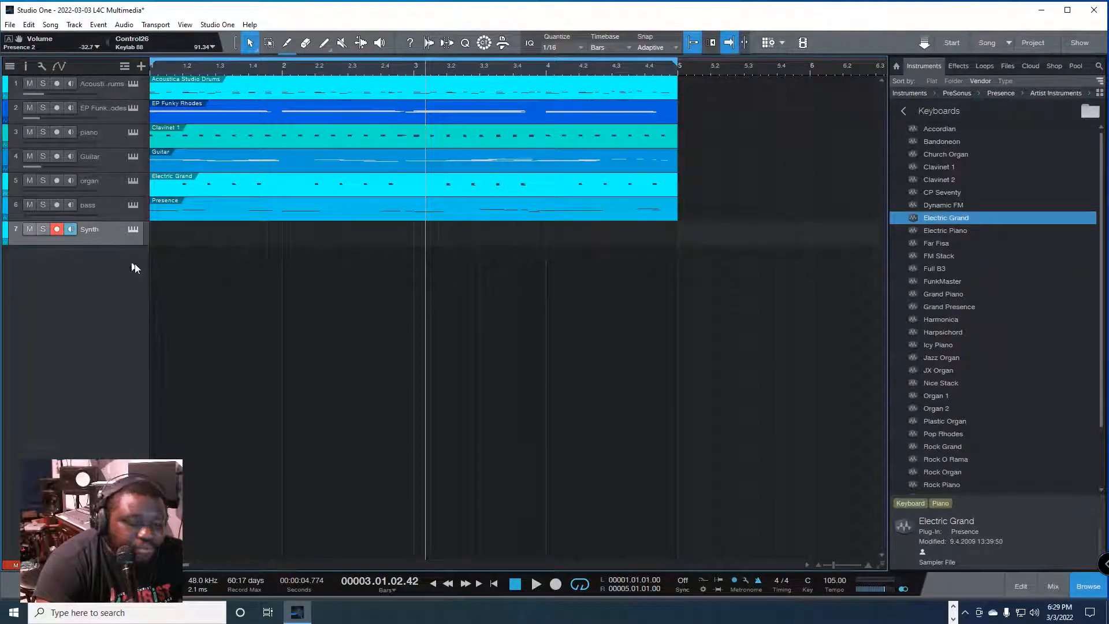
Step: Load the Nice Stack keyboard preset onto the Synth track
{"action": "left_click", "coordinate": [945, 346]}
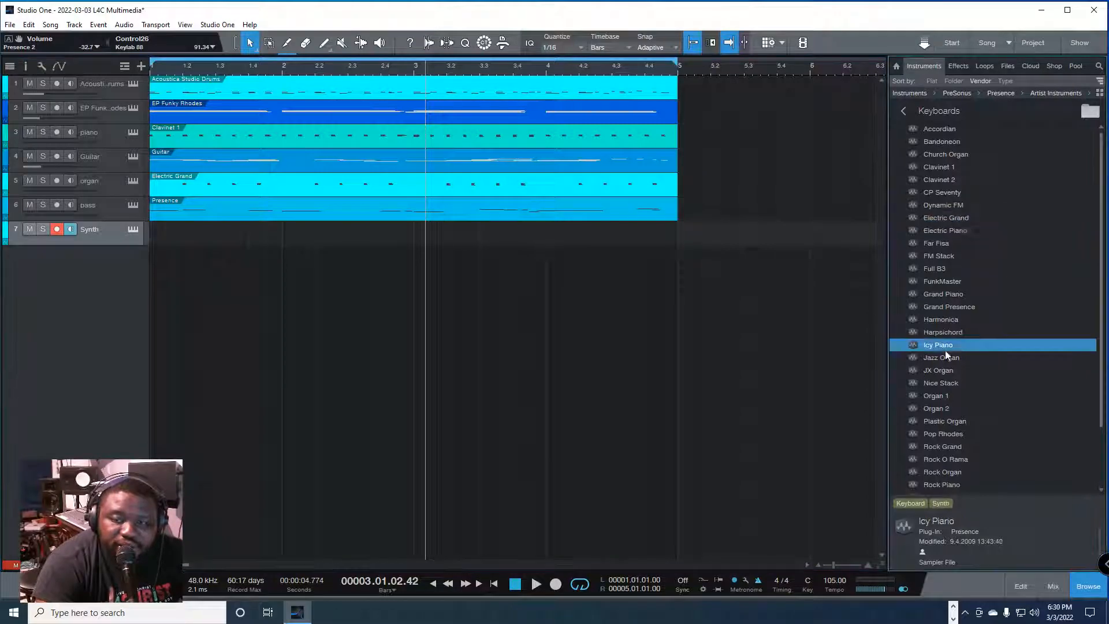
{"action": "left_click", "coordinate": [947, 406]}
{"action": "left_click_drag", "start_coordinate": [947, 383], "coordinate": [95, 230]}
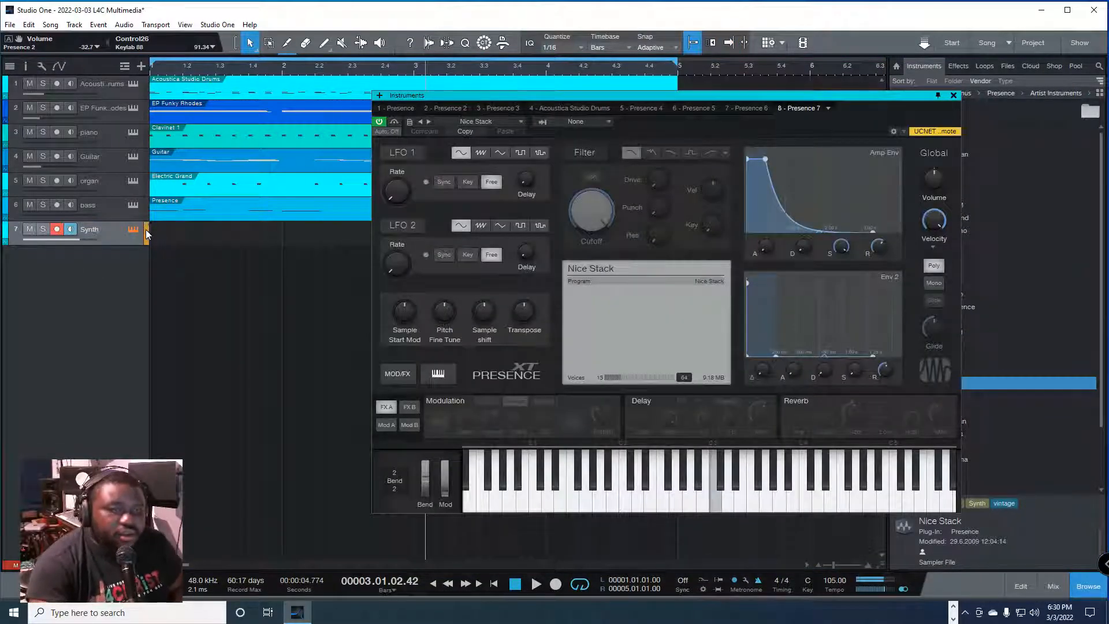
Step: Record a MIDI take on the monitored Synth track from the song start, then close the instrument window
{"action": "left_click", "coordinate": [161, 234]}
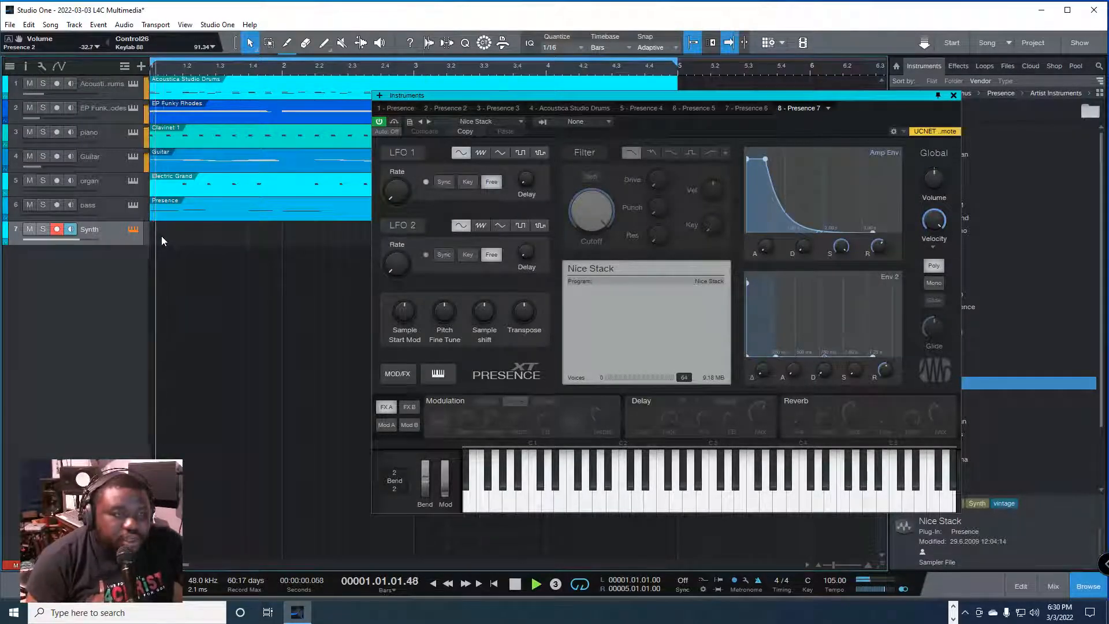
{"action": "key", "text": "space"}
{"action": "left_click", "coordinate": [74, 231]}
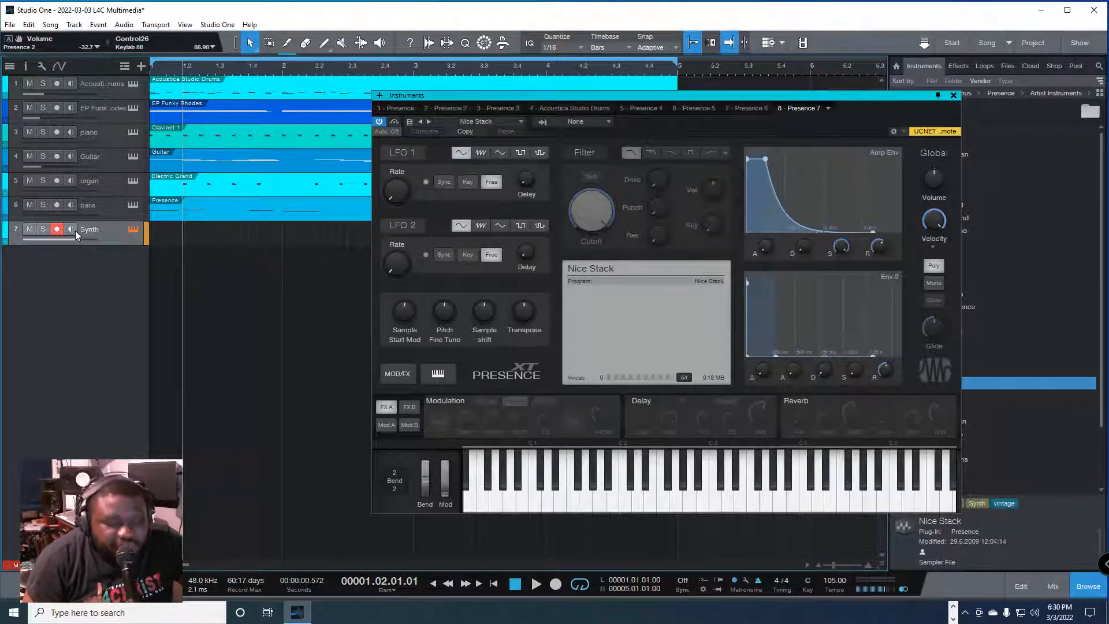
{"action": "left_click", "coordinate": [75, 228]}
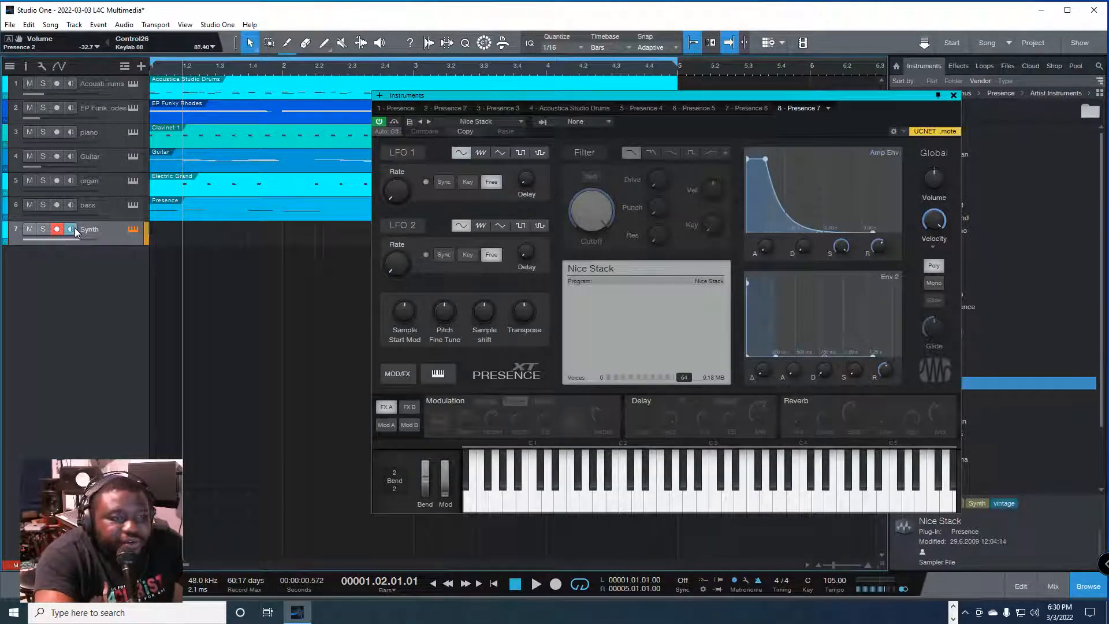
{"action": "key", "text": "comma"}
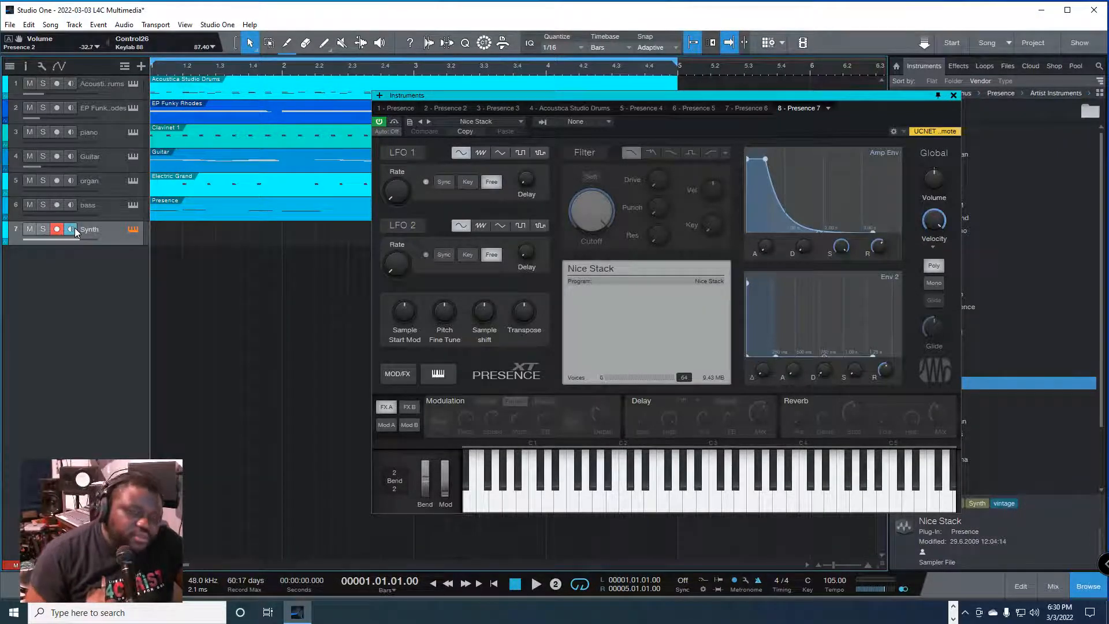
{"action": "key", "text": "KP_Multiply"}
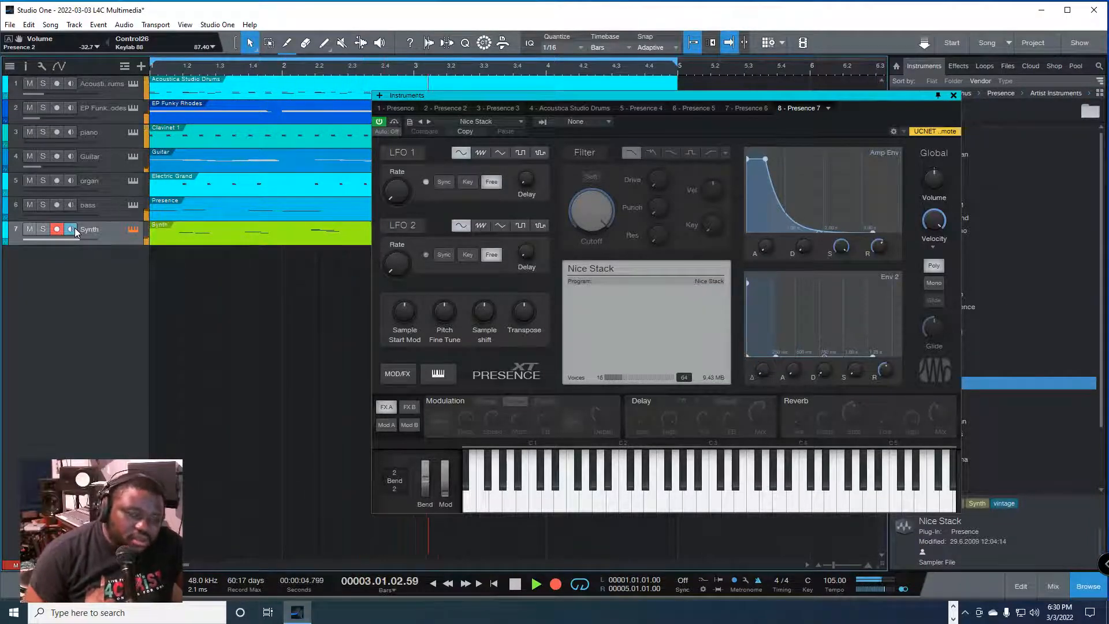
{"action": "key", "text": "space"}
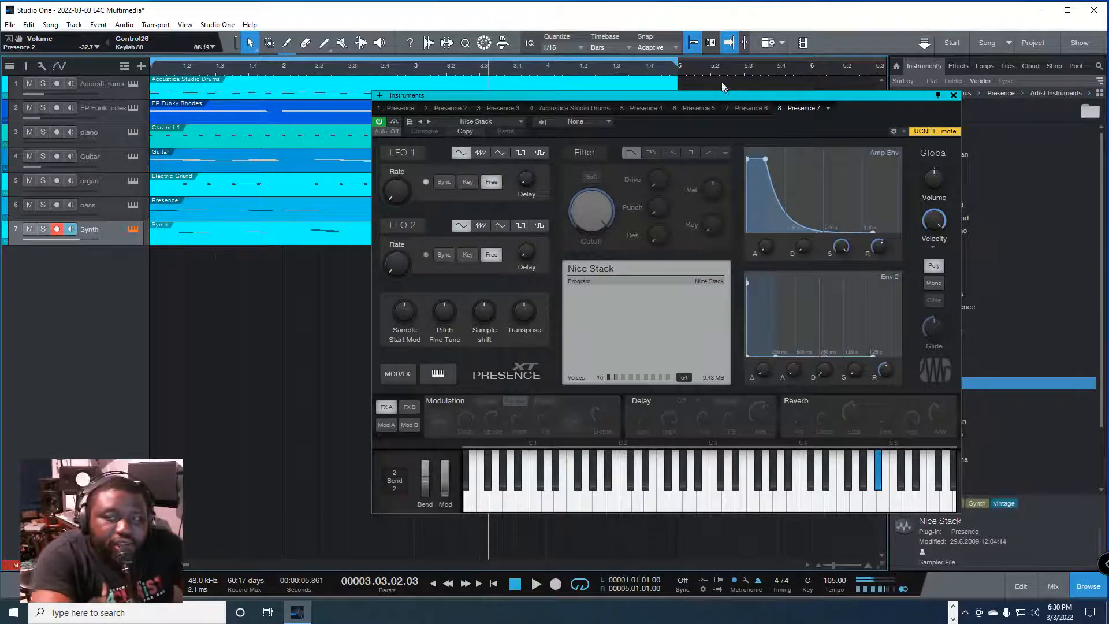
{"action": "left_click", "coordinate": [953, 95]}
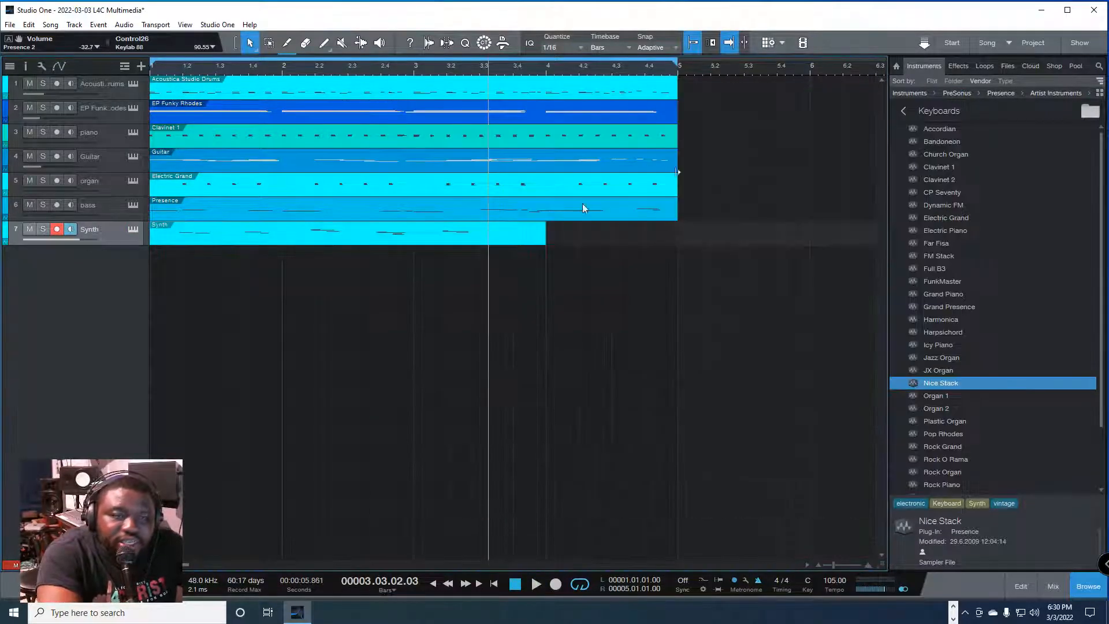
Step: Compare the mixer's channels and instrument list with the tracks in the arrangement
{"action": "key", "text": "F3"}
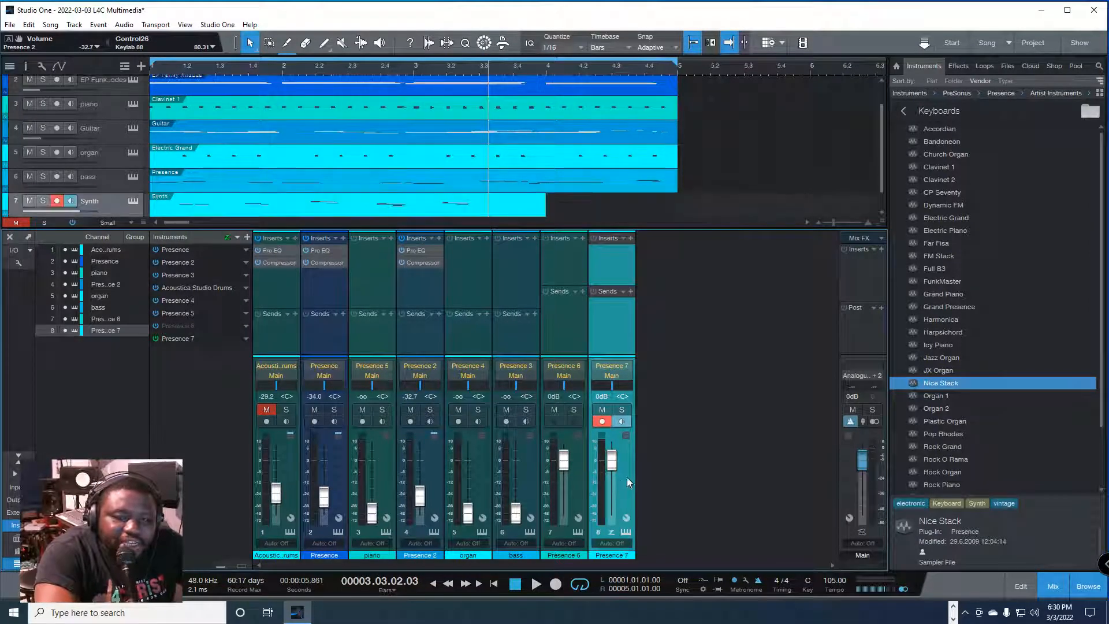
{"action": "left_click", "coordinate": [582, 451]}
{"action": "key", "text": "F3"}
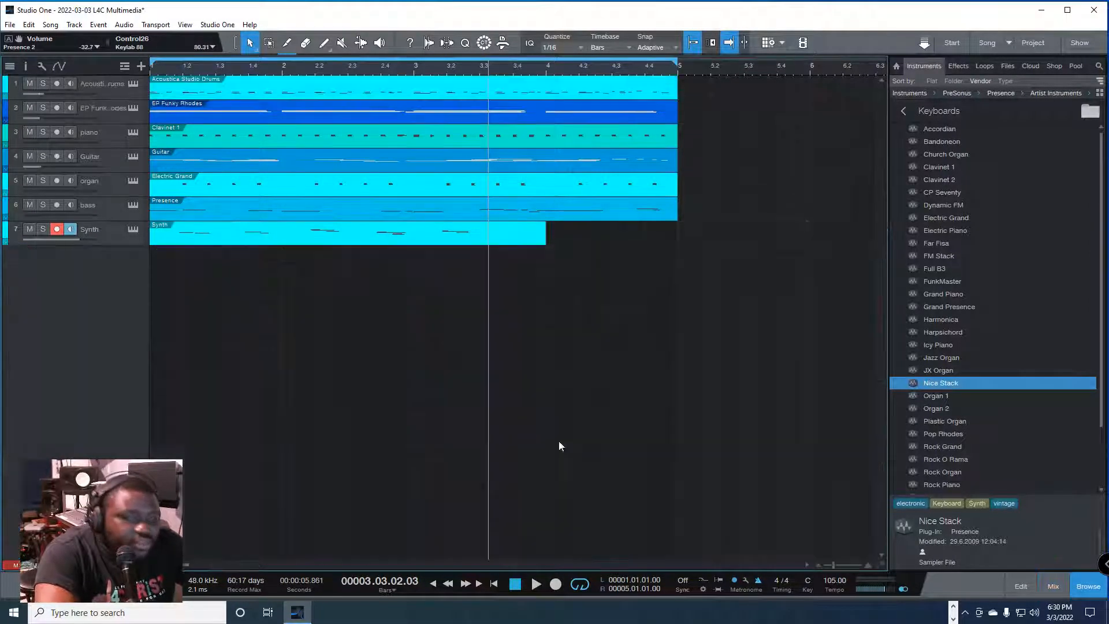
{"action": "key", "text": "F3"}
{"action": "key", "text": "F3"}
{"action": "key", "text": "F3"}
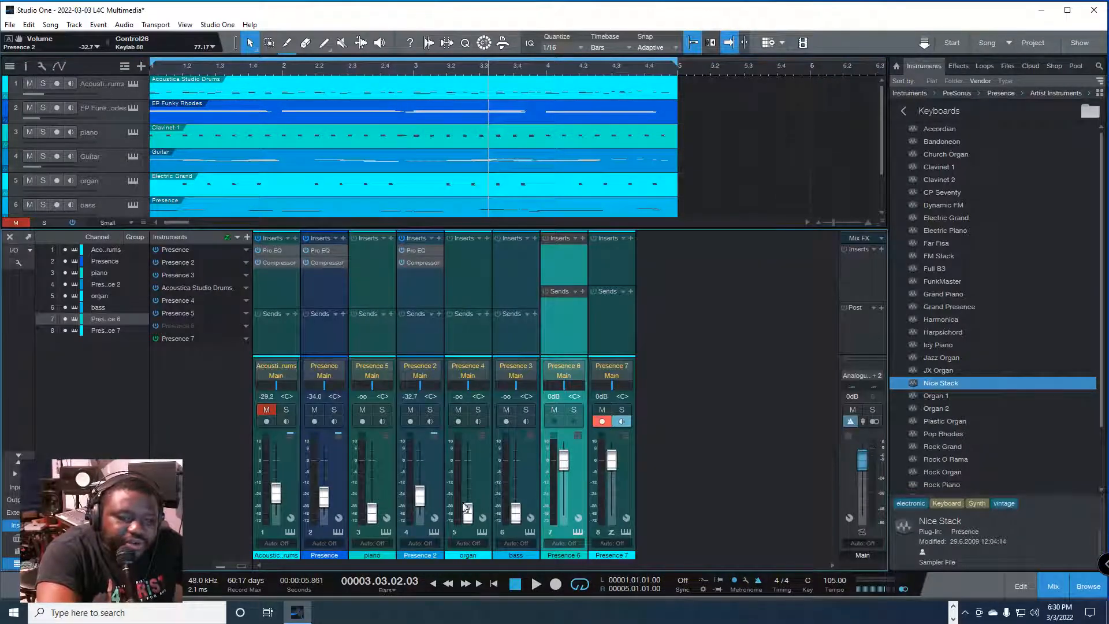
{"action": "key", "text": "F3"}
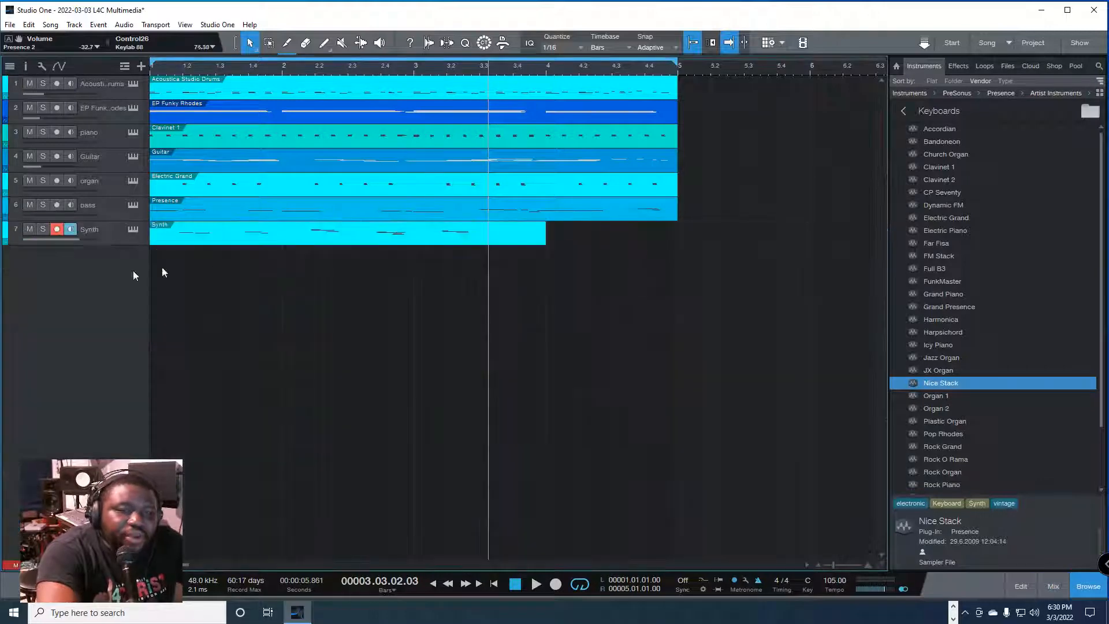
Step: Select tracks 1 to 6 and remove the unused instruments from the mixer's instrument list
{"action": "left_click", "coordinate": [108, 83]}
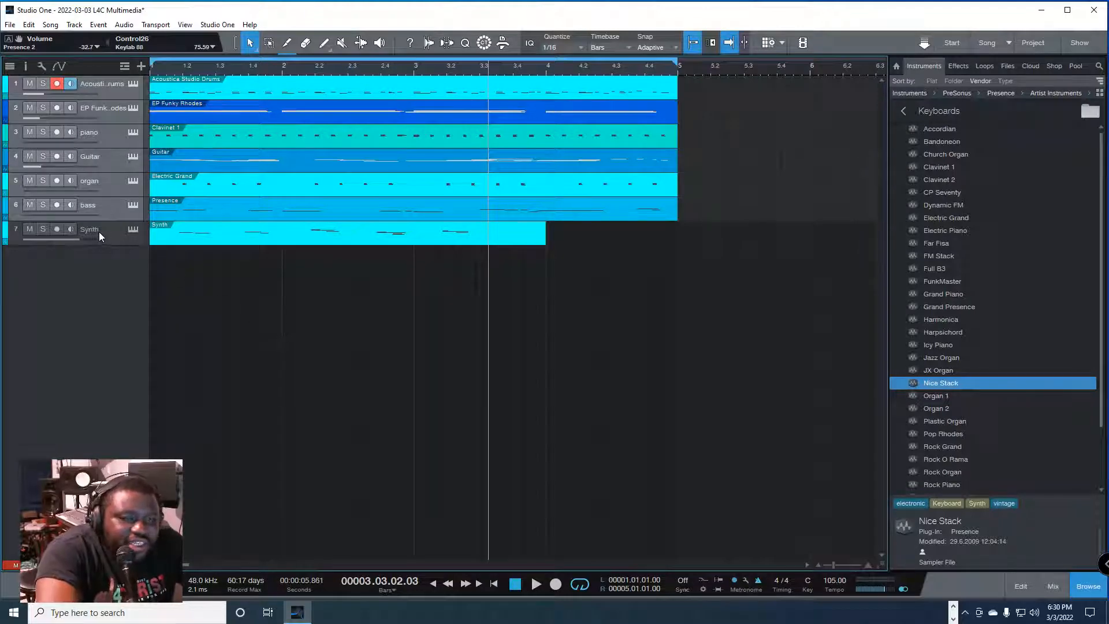
{"action": "key", "text": "F3"}
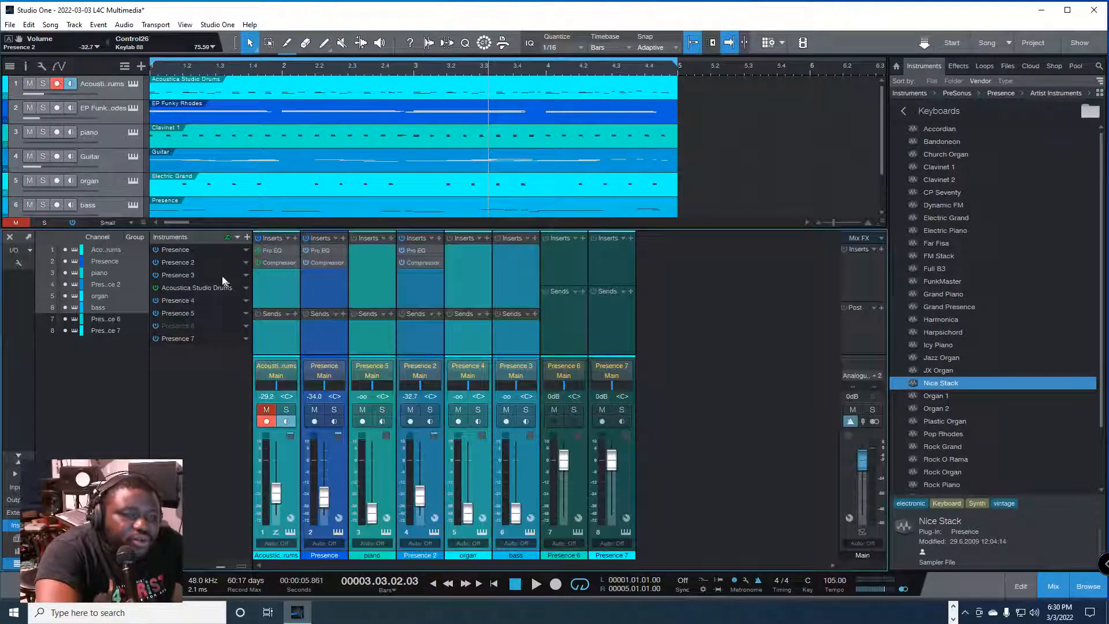
{"action": "left_click", "coordinate": [238, 237]}
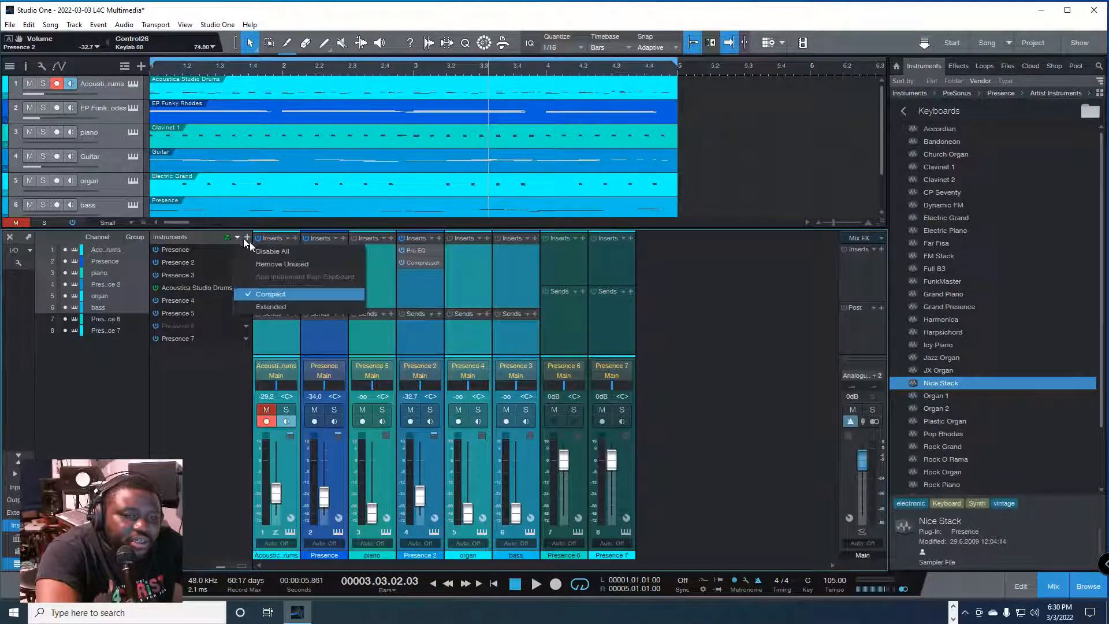
{"action": "left_click", "coordinate": [287, 262]}
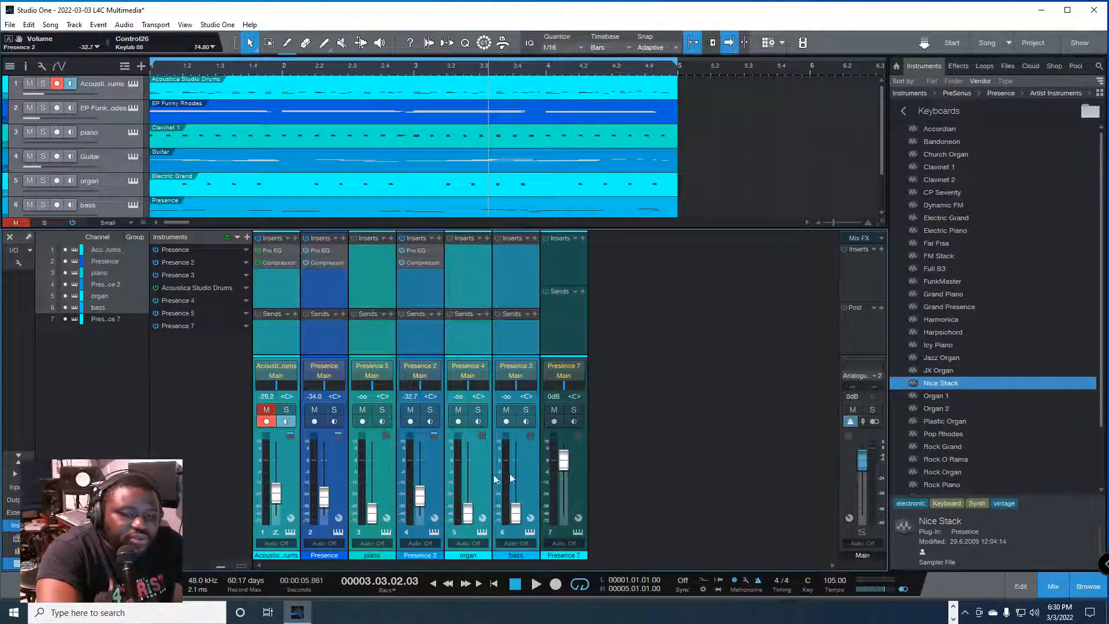
{"action": "key", "text": "F3"}
Step: Delete the Synth track and remove its leftover unused instrument from the mixer
{"action": "left_click", "coordinate": [118, 235]}
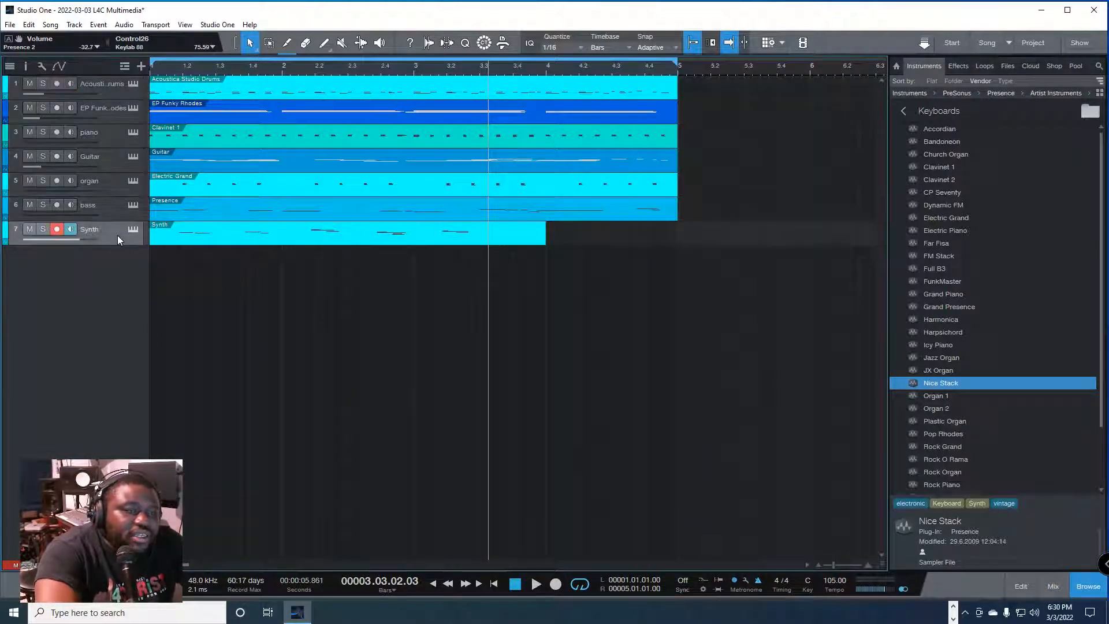
{"action": "key", "text": "Delete"}
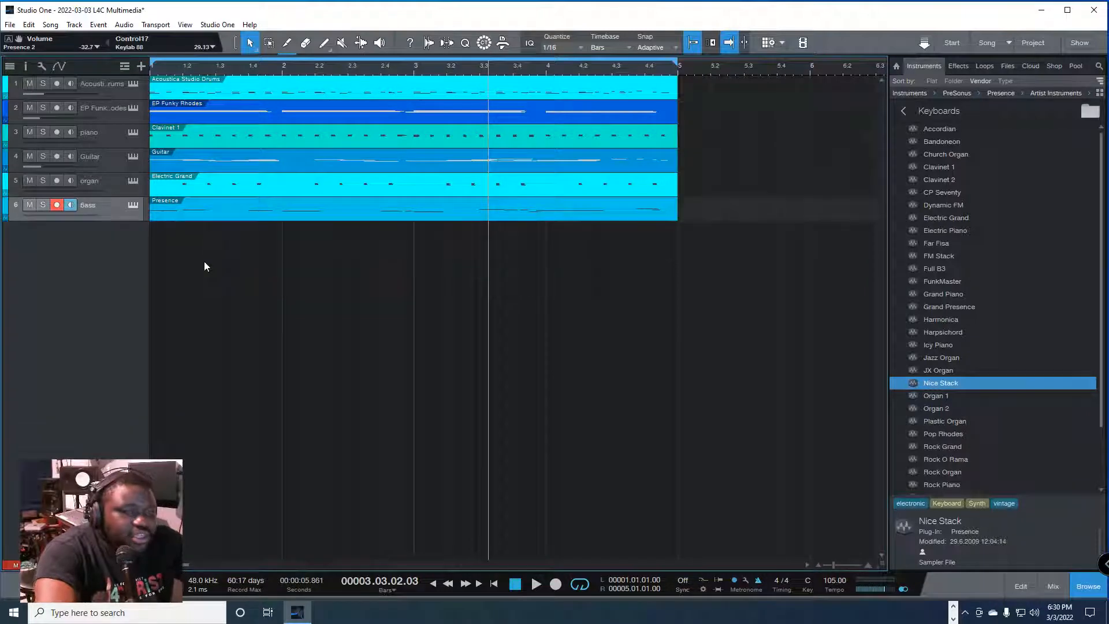
{"action": "key", "text": "F3"}
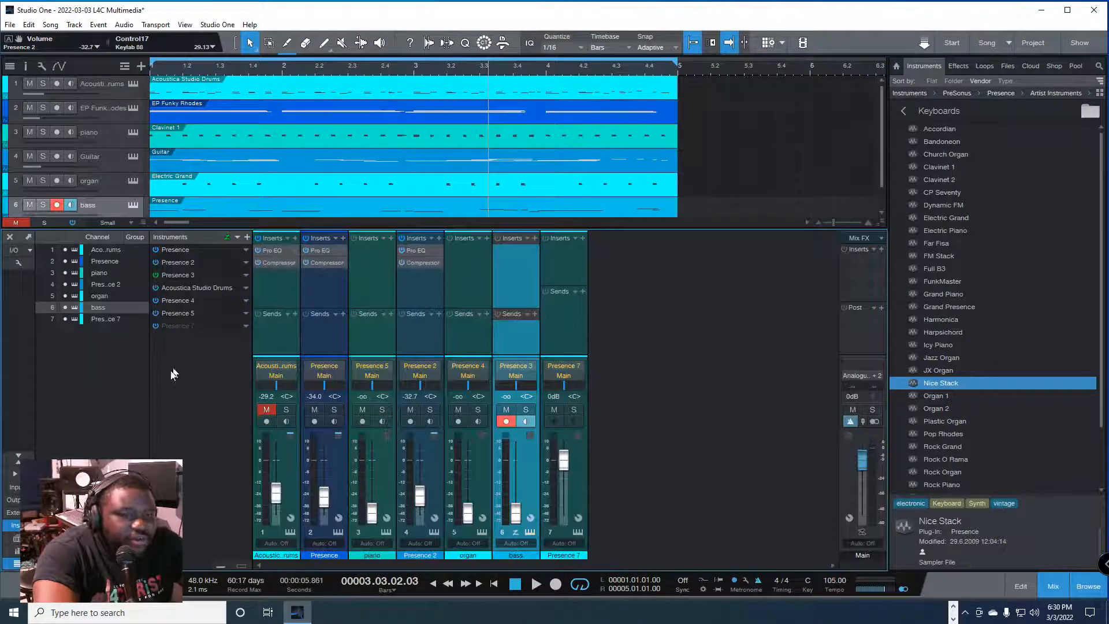
{"action": "left_click", "coordinate": [246, 237]}
{"action": "left_click", "coordinate": [235, 237]}
{"action": "left_click", "coordinate": [237, 237]}
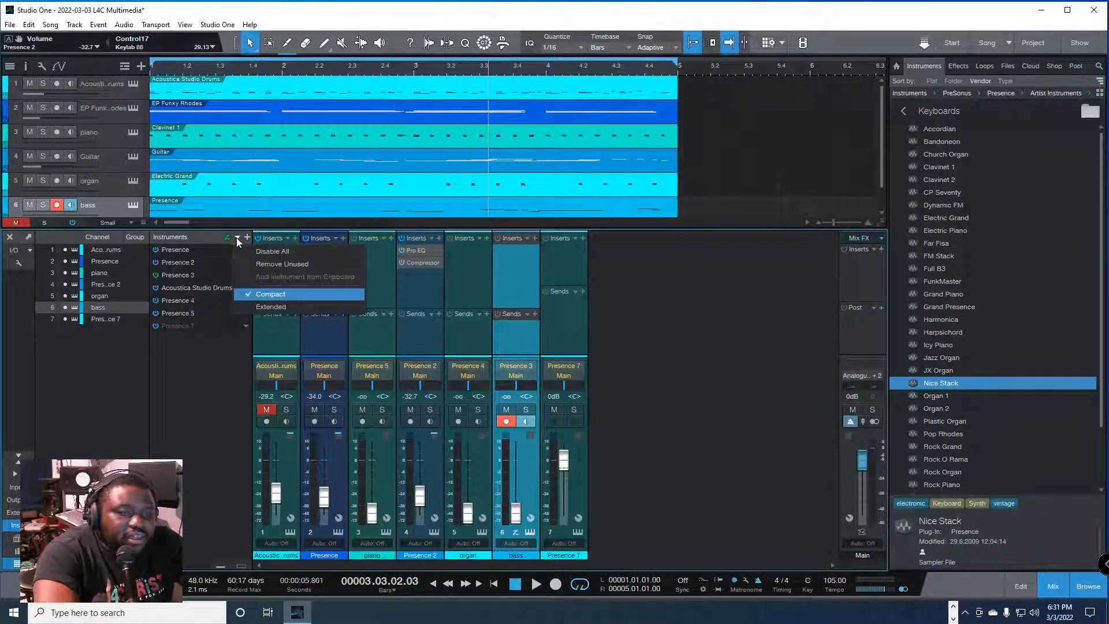
{"action": "left_click", "coordinate": [272, 261]}
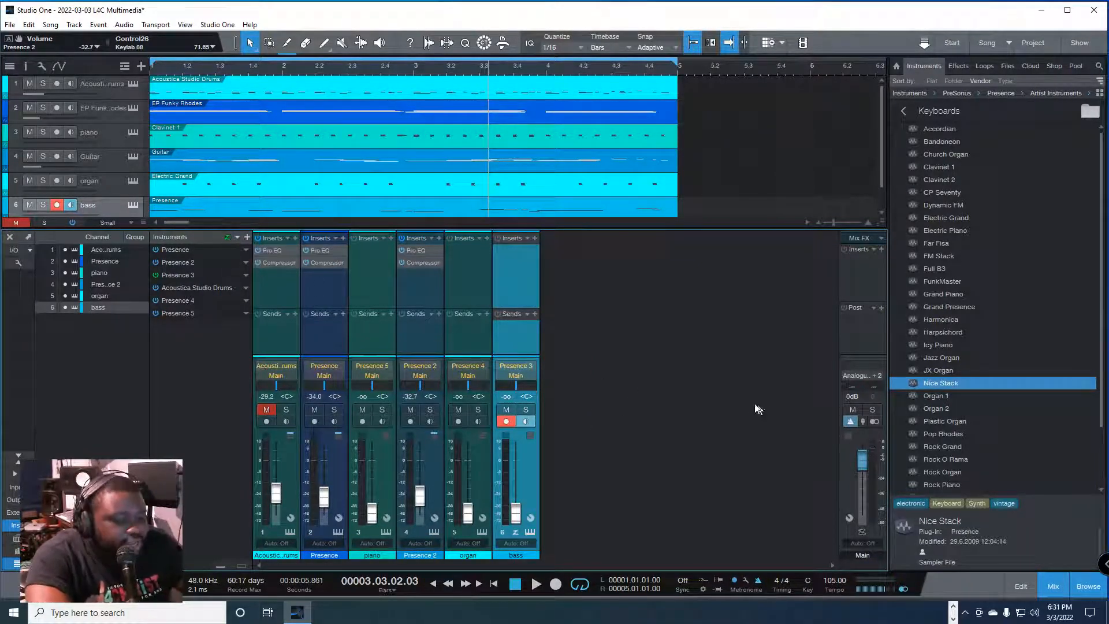
Step: Play the song from the start and watch the channel and Main levels in the mixer
{"action": "key", "text": "F3"}
{"action": "key", "text": "comma"}
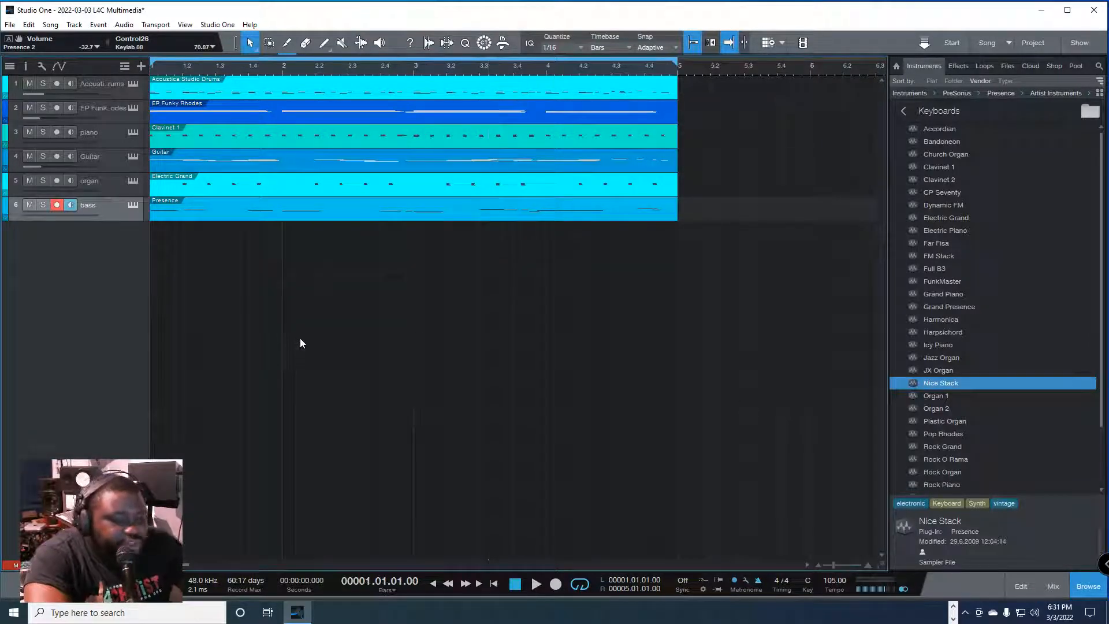
{"action": "key", "text": "F3"}
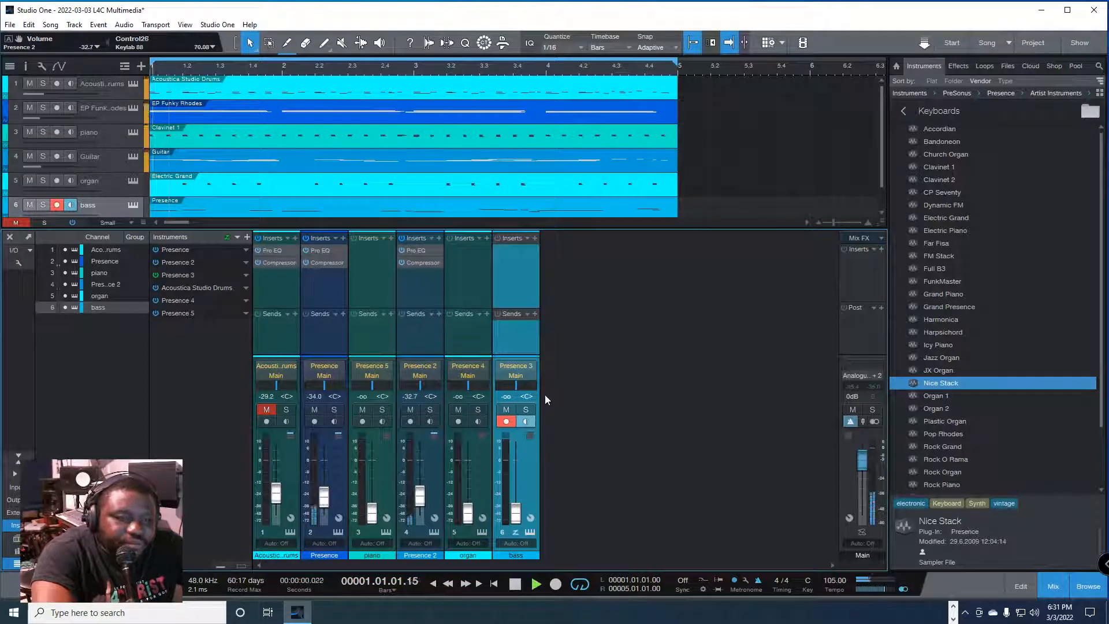
{"action": "key", "text": "space"}
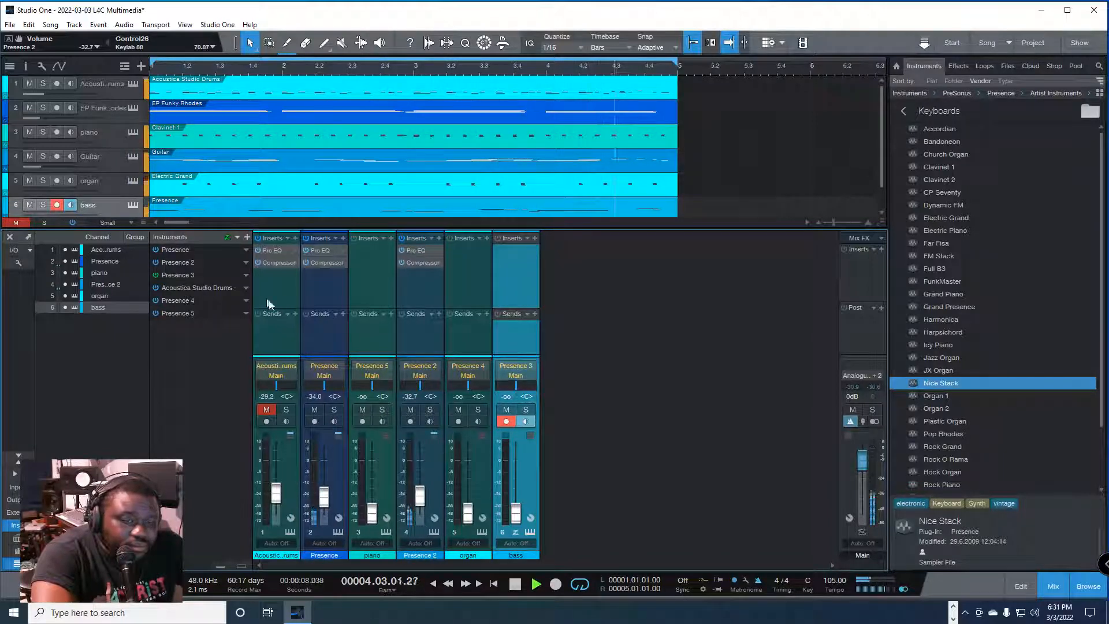
{"action": "key", "text": "space"}
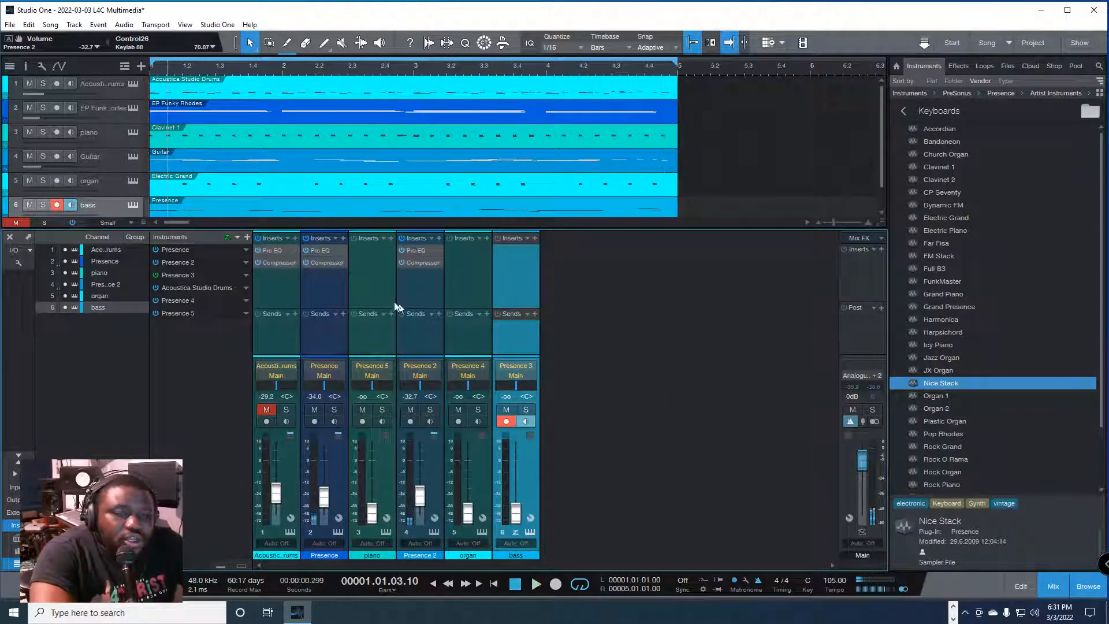
Step: Raise the piano channel's fader to -29.9 dB and add Pro EQ and Compressor inserts to that channel
{"action": "left_click", "coordinate": [94, 134]}
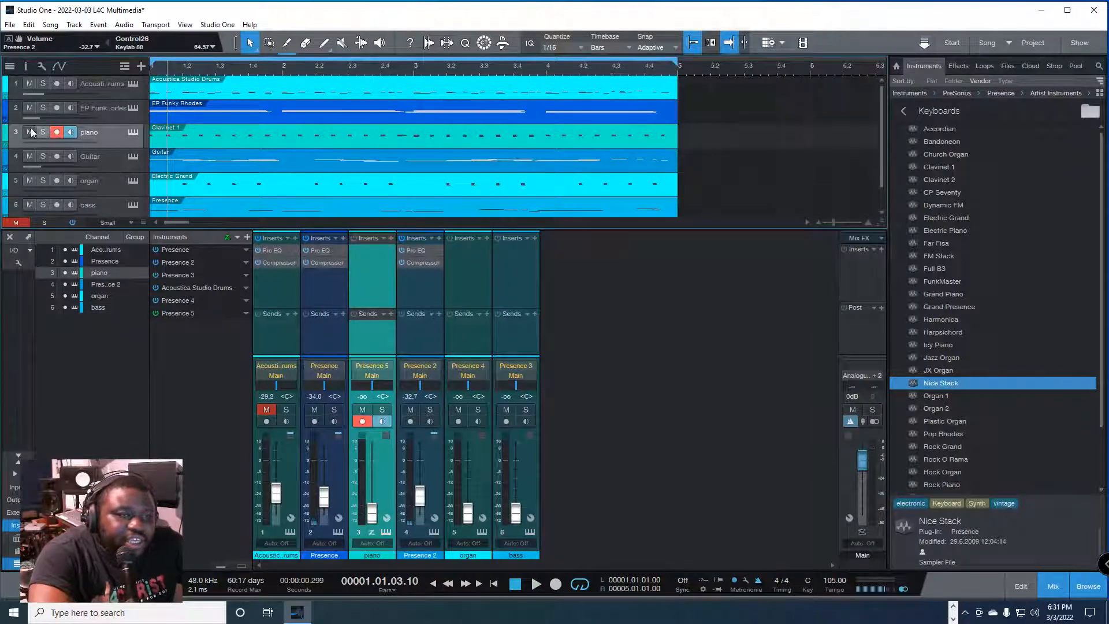
{"action": "left_click_drag", "start_coordinate": [370, 519], "coordinate": [372, 514]}
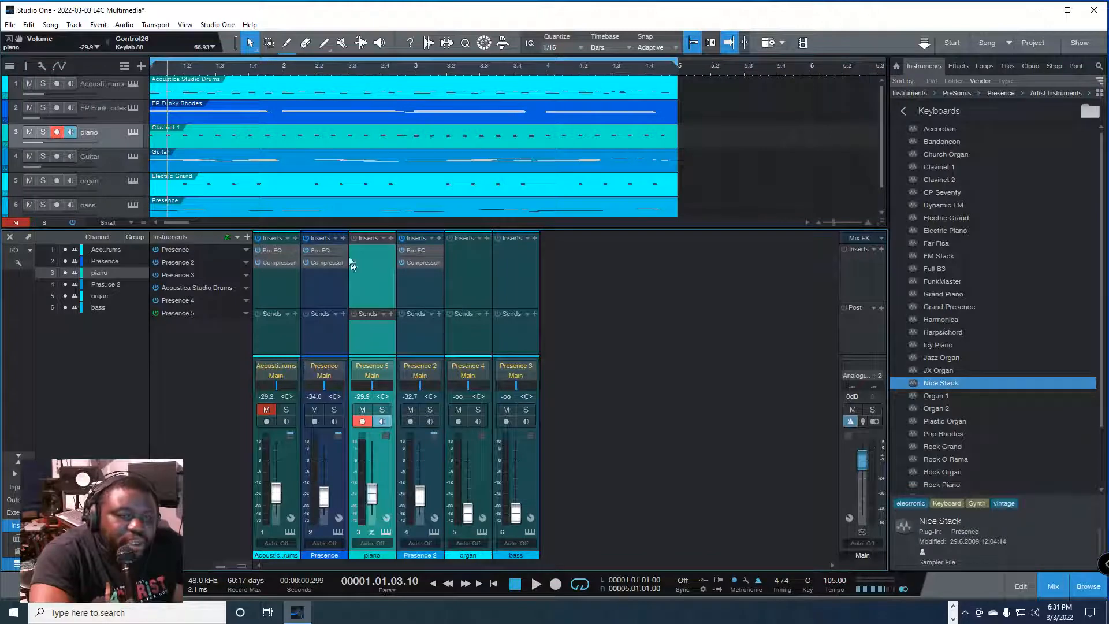
{"action": "left_click_drag", "start_coordinate": [320, 250], "coordinate": [363, 264]}
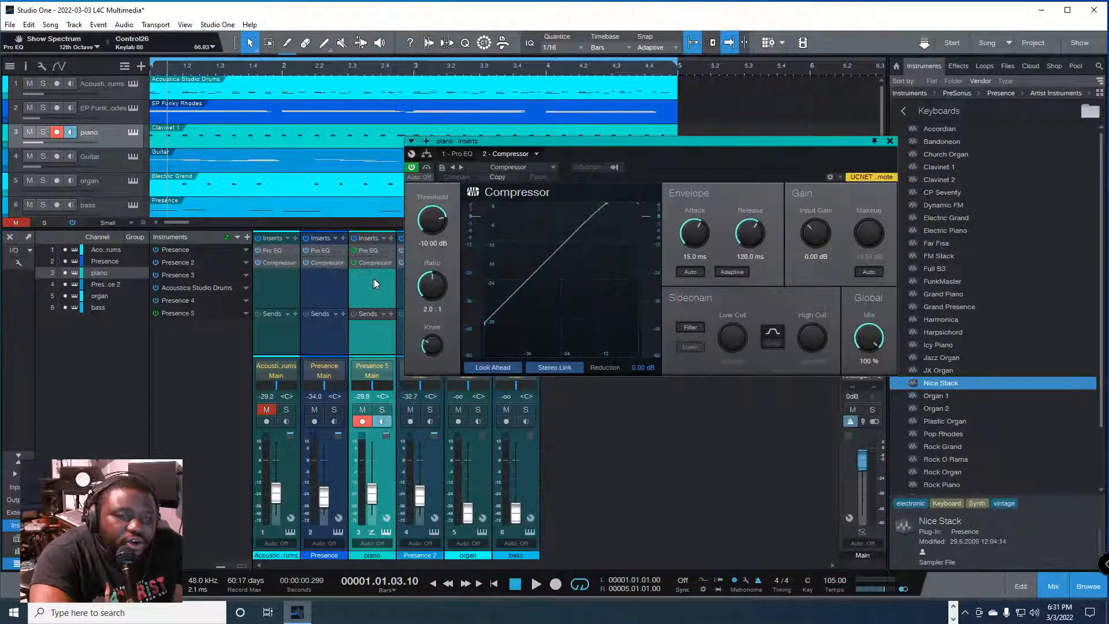
{"action": "left_click", "coordinate": [889, 141]}
Step: Lower the piano channel's fader to -41.9 dB while the song plays
{"action": "key", "text": "space"}
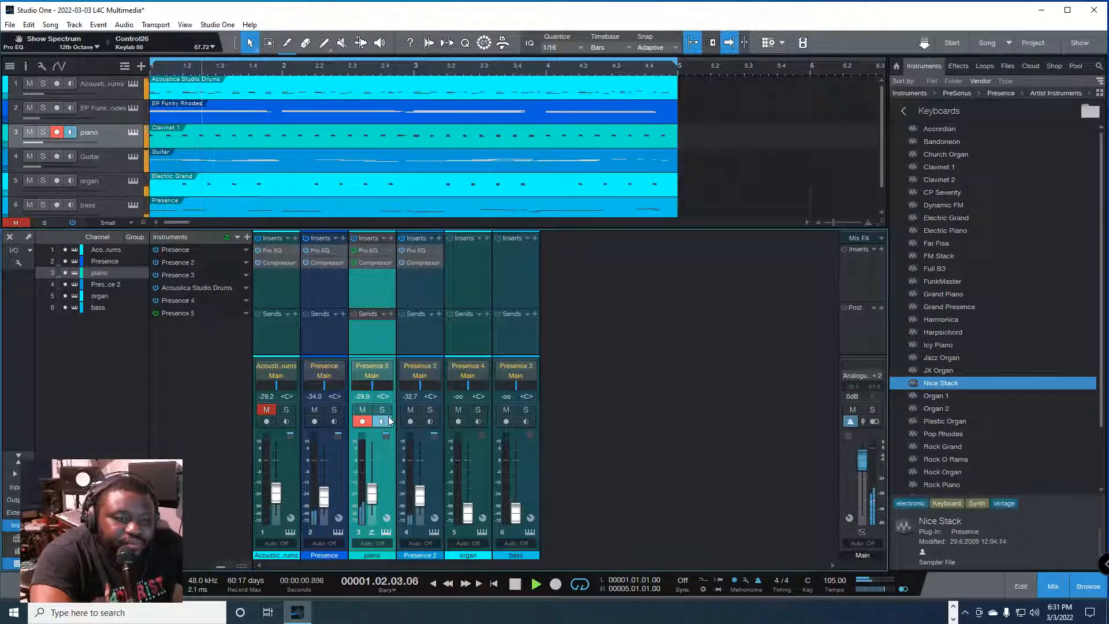
{"action": "left_click_drag", "start_coordinate": [376, 498], "coordinate": [376, 505]}
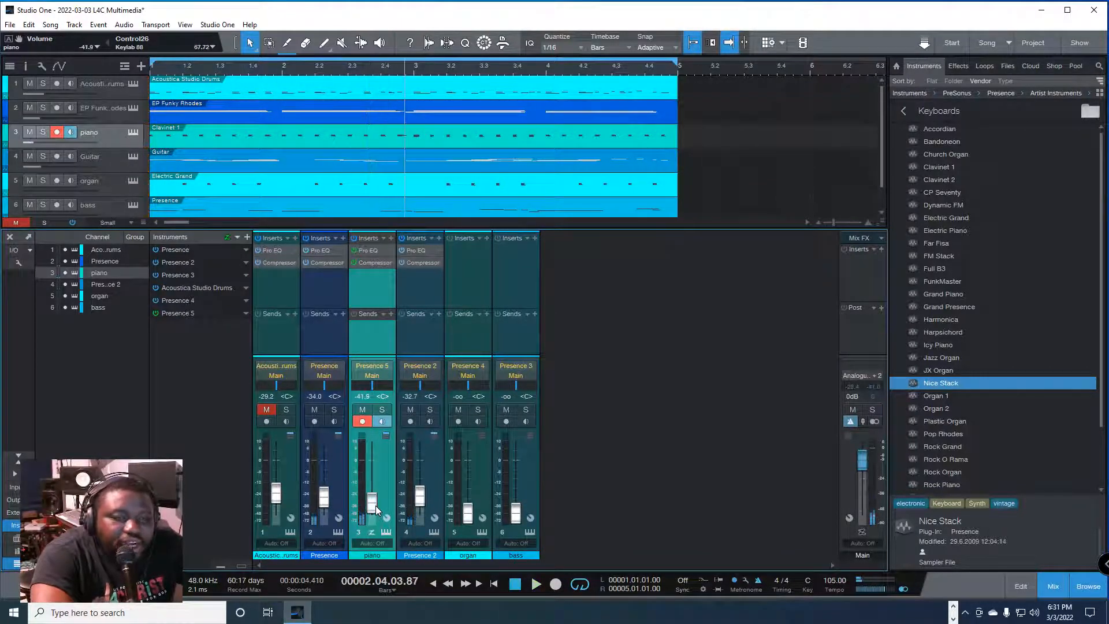
{"action": "key", "text": "space"}
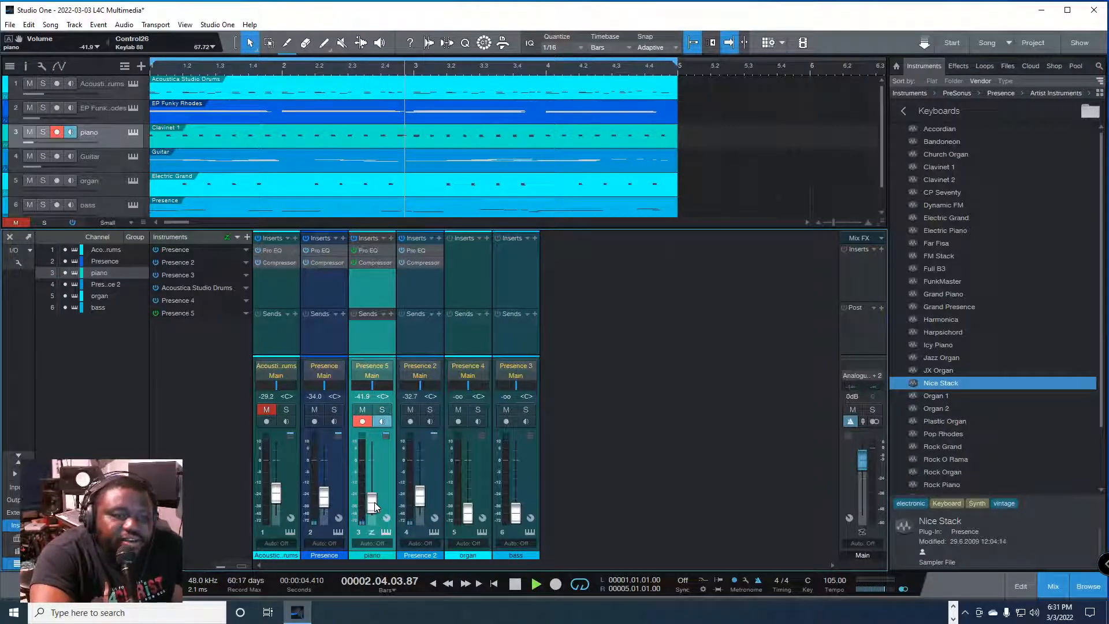
Step: During playback, set the piano fader to -44.6 dB, Presence to -33.4 dB and Presence 2 to -32.0 dB, and disarm the piano track
{"action": "left_click_drag", "start_coordinate": [371, 501], "coordinate": [370, 510]}
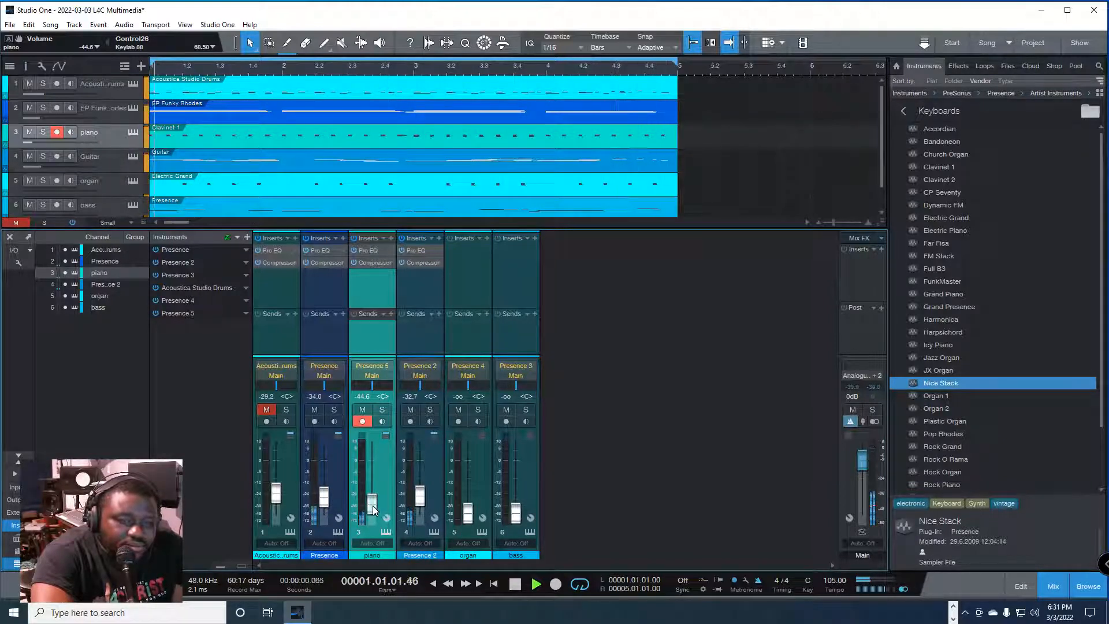
{"action": "left_click_drag", "start_coordinate": [328, 501], "coordinate": [329, 499]}
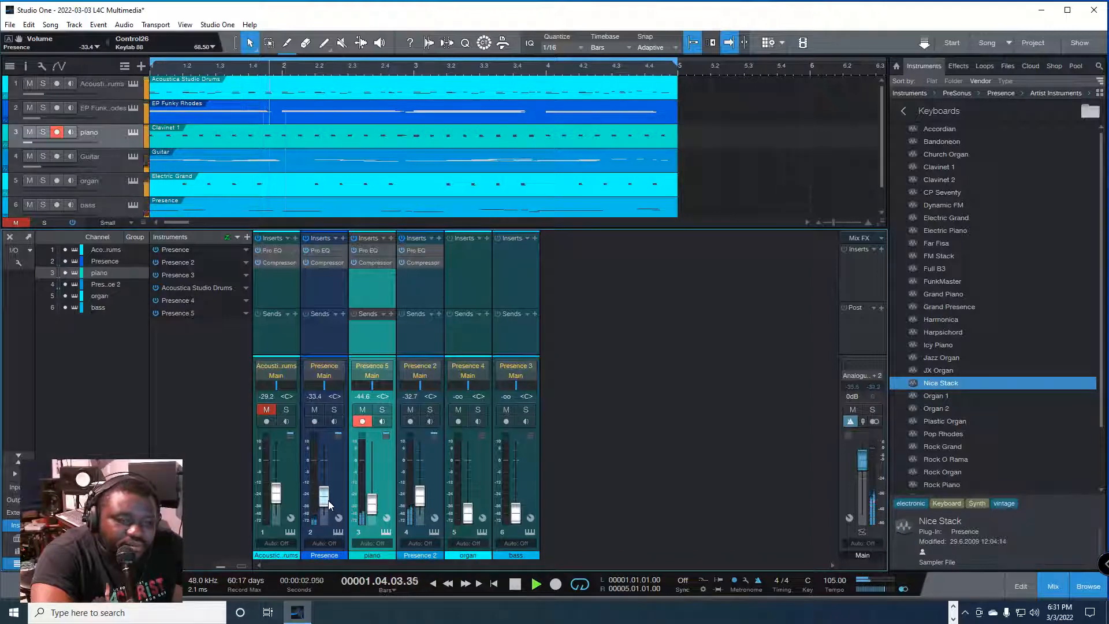
{"action": "left_click_drag", "start_coordinate": [424, 505], "coordinate": [424, 504]}
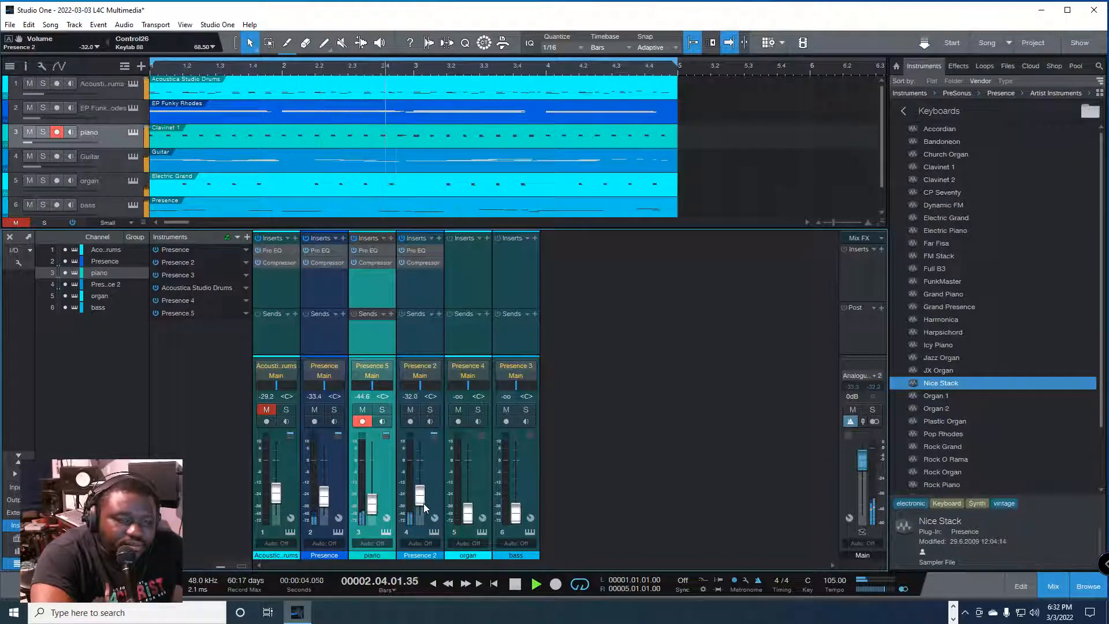
{"action": "left_click", "coordinate": [360, 421]}
{"action": "key", "text": "space"}
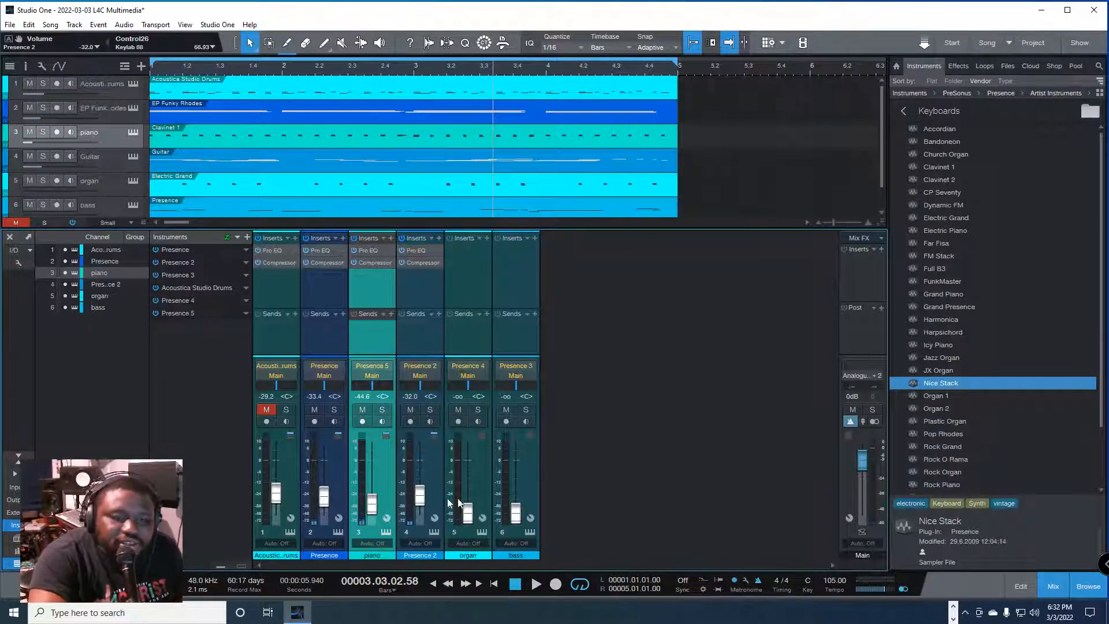
Step: Copy the Pro EQ and Compressor inserts from the Presence 2 channel to the organ channel
{"action": "left_click_drag", "start_coordinate": [415, 250], "coordinate": [471, 263]}
{"action": "left_click", "coordinate": [871, 141]}
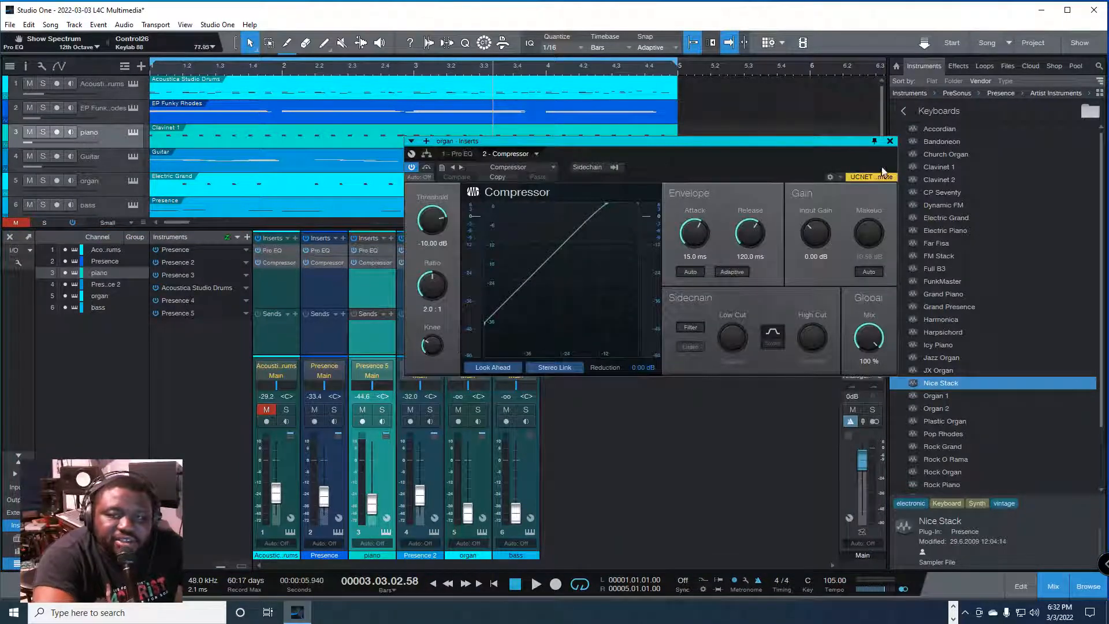
{"action": "left_click", "coordinate": [887, 144]}
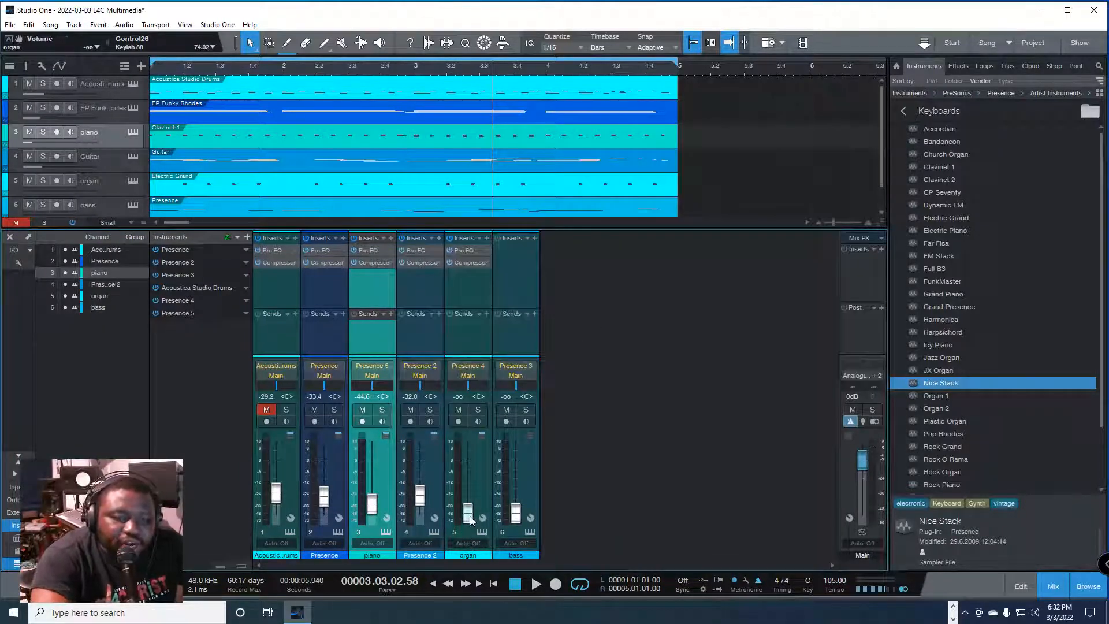
Step: Raise the organ channel's fader to -38.9 dB and check its balance against the other tracks during playback
{"action": "mouse_move", "coordinate": [470, 515]}
{"action": "left_mouse_down"}
{"action": "mouse_move", "coordinate": [473, 500]}
{"action": "mouse_move", "coordinate": [464, 508]}
{"action": "left_mouse_up"}
{"action": "key", "text": "space"}
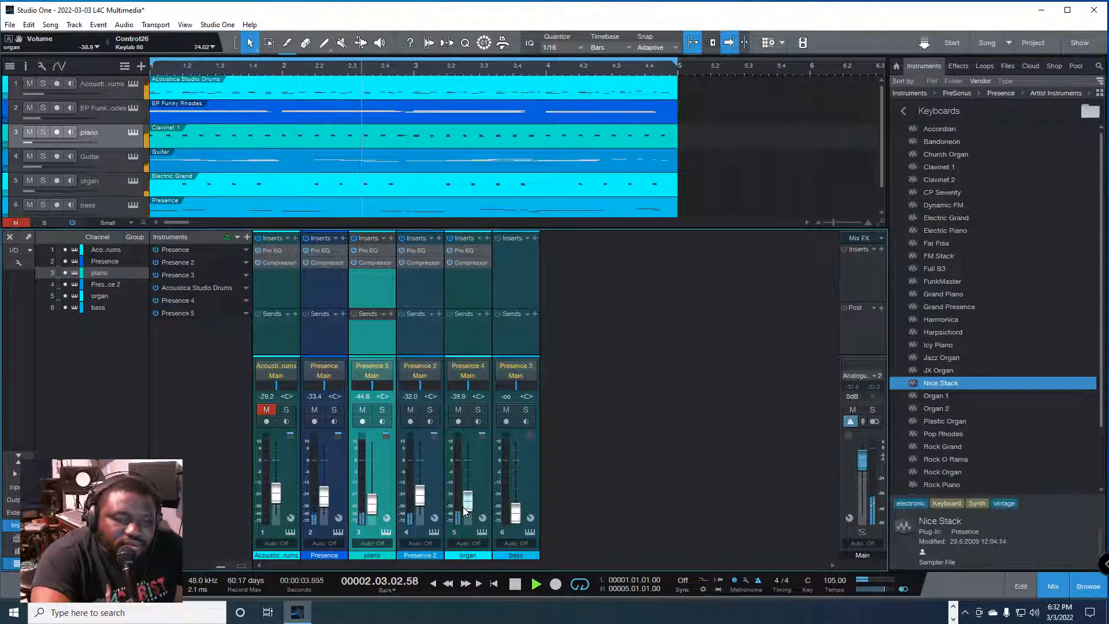
{"action": "left_click_drag", "start_coordinate": [462, 507], "coordinate": [466, 505]}
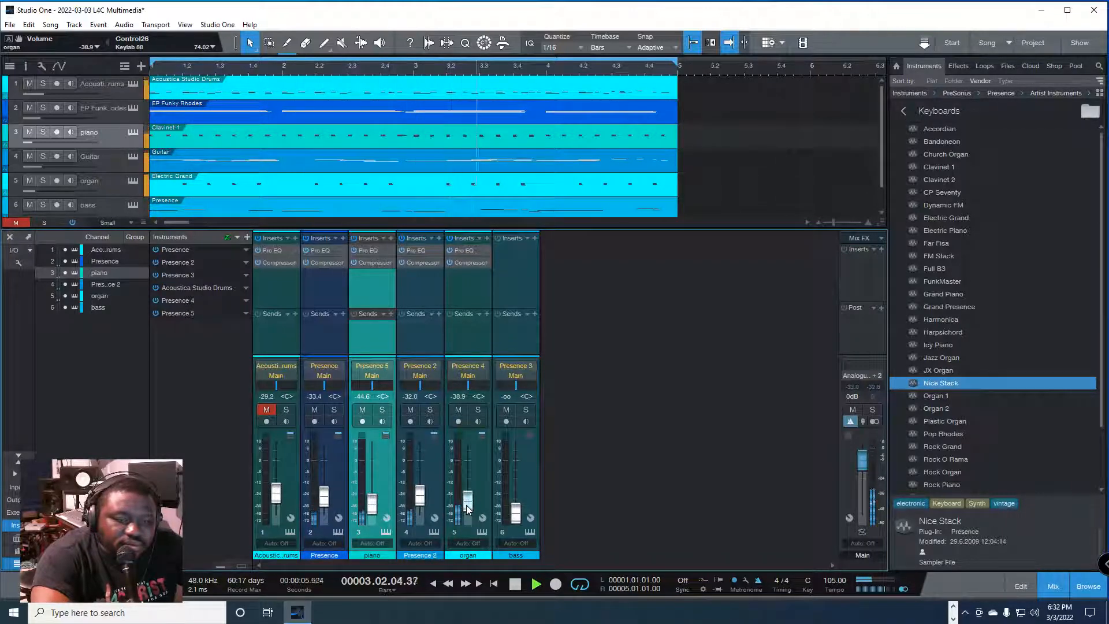
{"action": "key", "text": "space"}
Step: Unmute the drums, return to the song start, and solo the drums and bass channels
{"action": "left_click", "coordinate": [269, 409]}
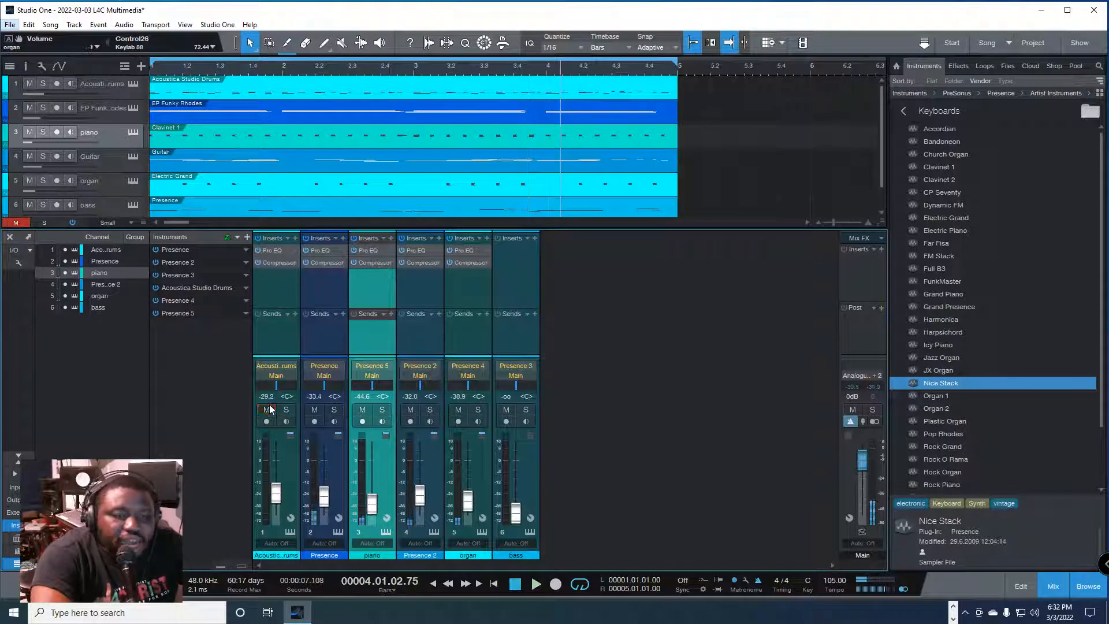
{"action": "key", "text": "comma"}
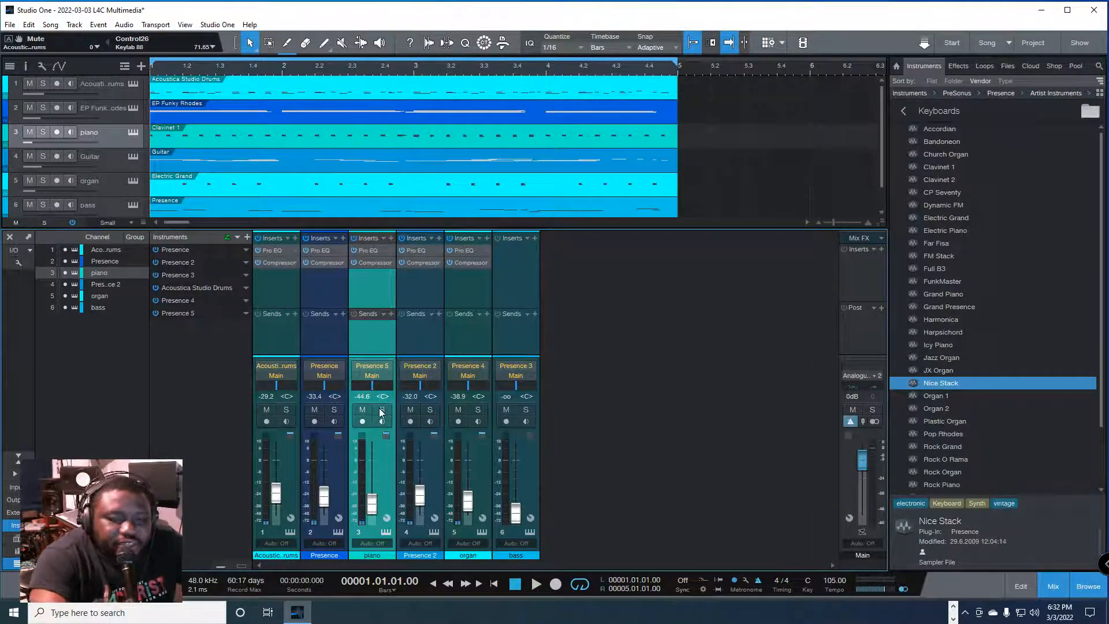
{"action": "left_click", "coordinate": [286, 410]}
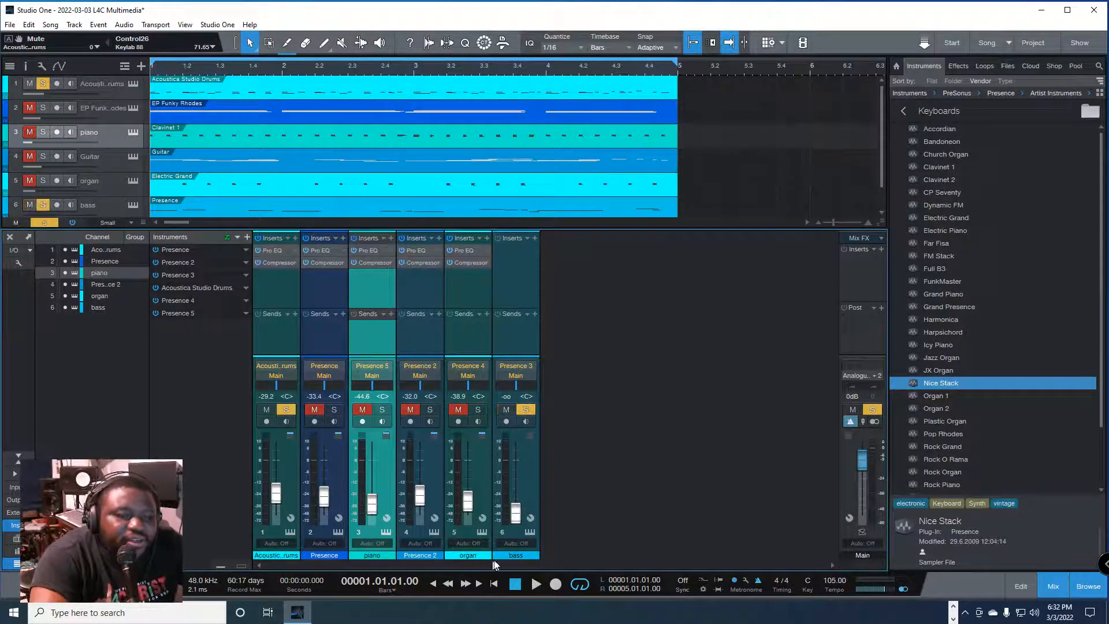
Step: Raise the bass channel's fader to -13.4 dB while the soloed drums and bass play
{"action": "key", "text": "space"}
{"action": "left_click_drag", "start_coordinate": [515, 510], "coordinate": [515, 479]}
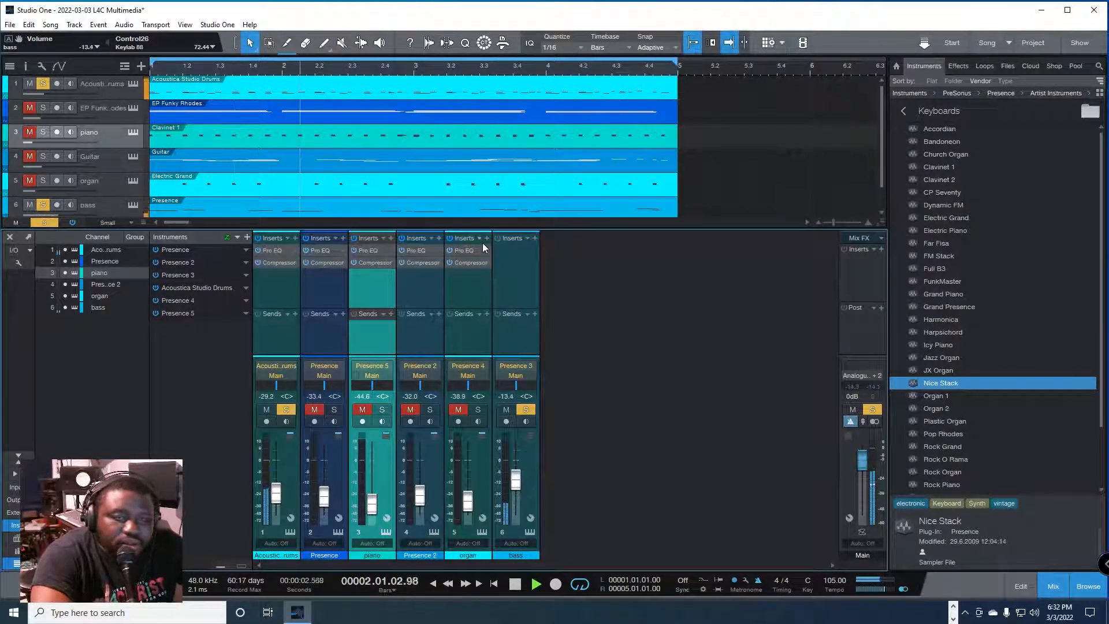
{"action": "key", "text": "space"}
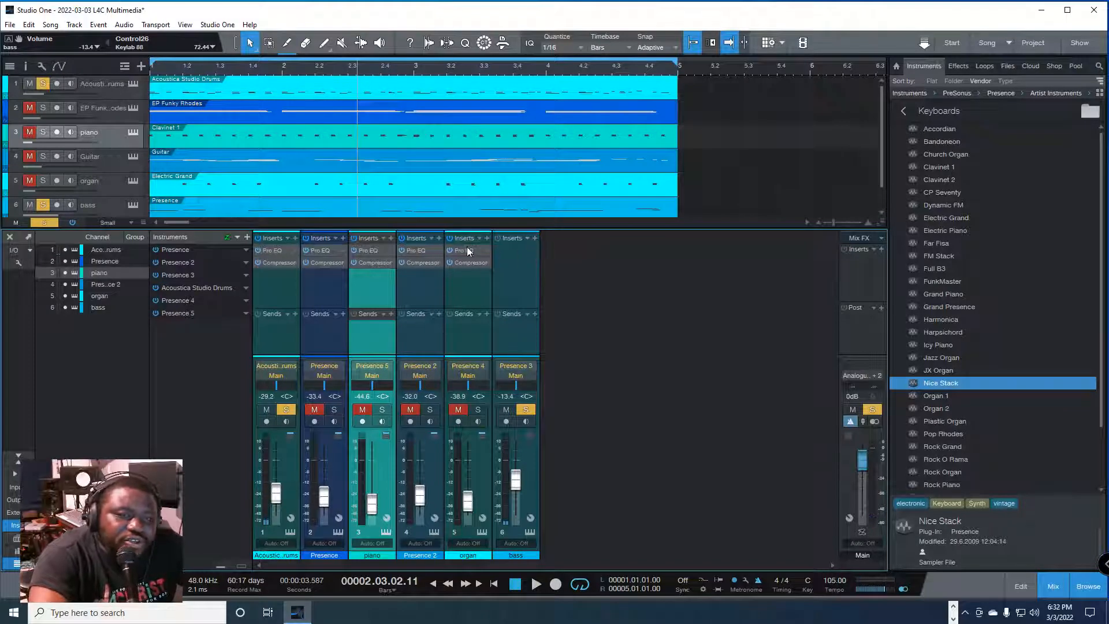
Step: Add a Pro EQ insert to the bass channel
{"action": "left_click", "coordinate": [534, 238]}
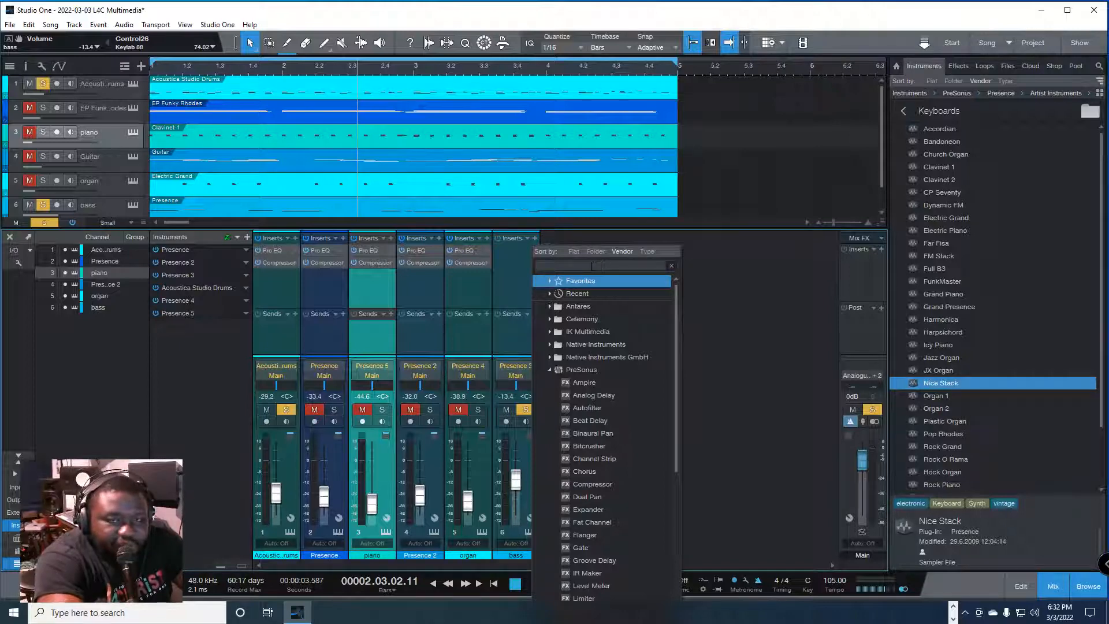
{"action": "type", "text": "pro e"}
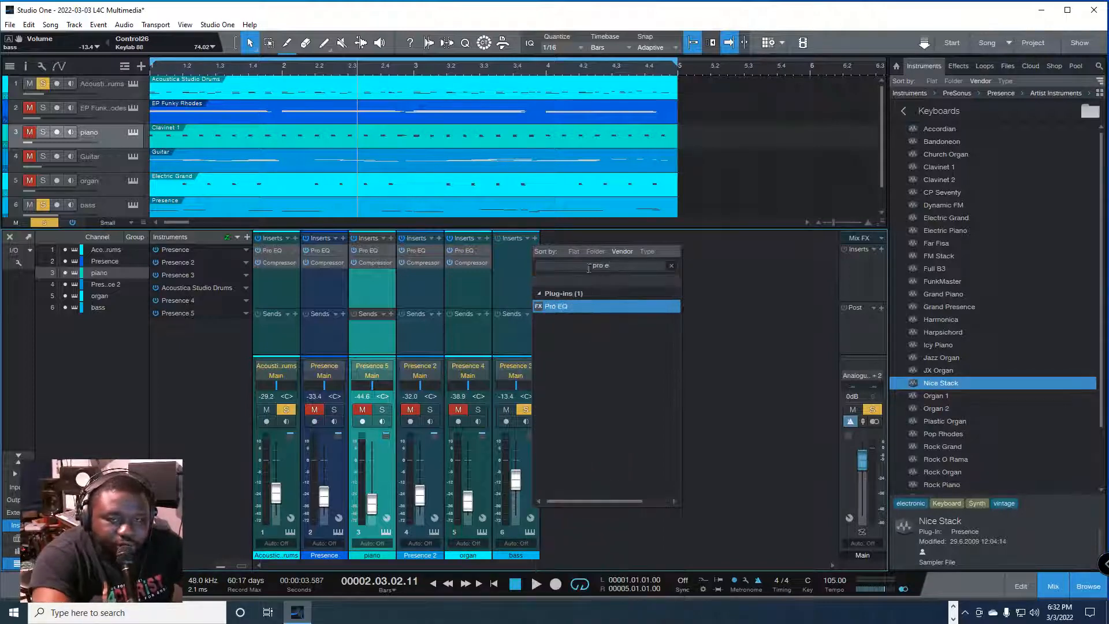
{"action": "left_click", "coordinate": [571, 306]}
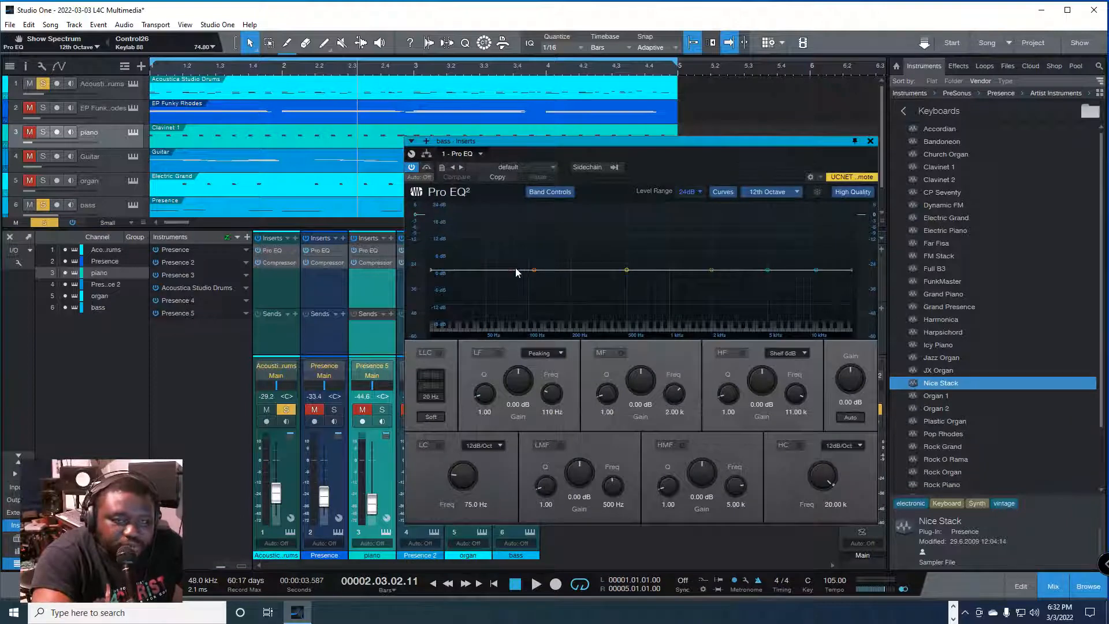
Step: Boost the low-frequency band of the bass channel's Pro EQ by 7.91 dB at 69.5 Hz with a Q of 0.47, leaving the low cut off
{"action": "left_click_drag", "start_coordinate": [519, 268], "coordinate": [510, 268]}
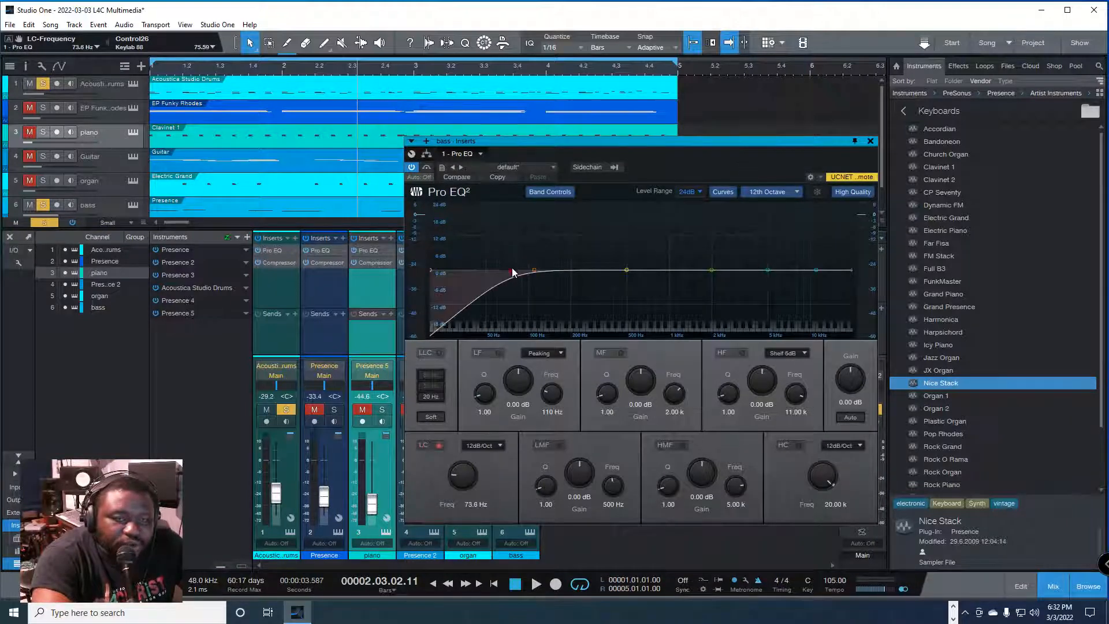
{"action": "key", "text": "ctrl+z"}
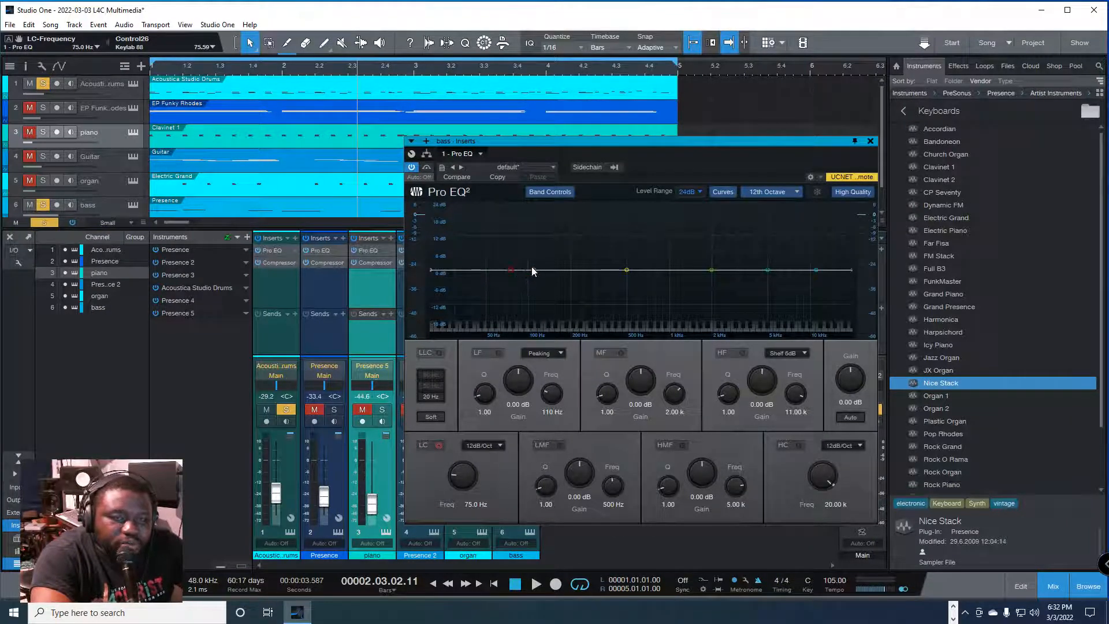
{"action": "mouse_move", "coordinate": [531, 265]}
{"action": "left_mouse_down"}
{"action": "mouse_move", "coordinate": [510, 265]}
{"action": "mouse_move", "coordinate": [533, 266]}
{"action": "mouse_move", "coordinate": [519, 255]}
{"action": "left_mouse_up"}
{"action": "key", "text": "ctrl+z"}
{"action": "key", "text": "ctrl+z"}
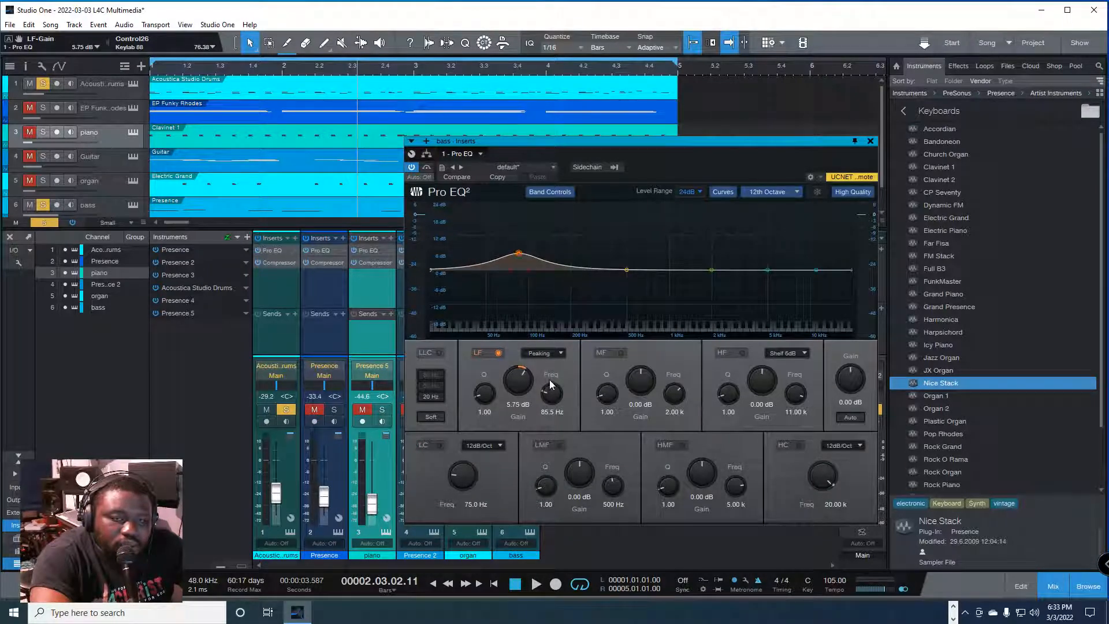
{"action": "left_click_drag", "start_coordinate": [548, 395], "coordinate": [516, 383]}
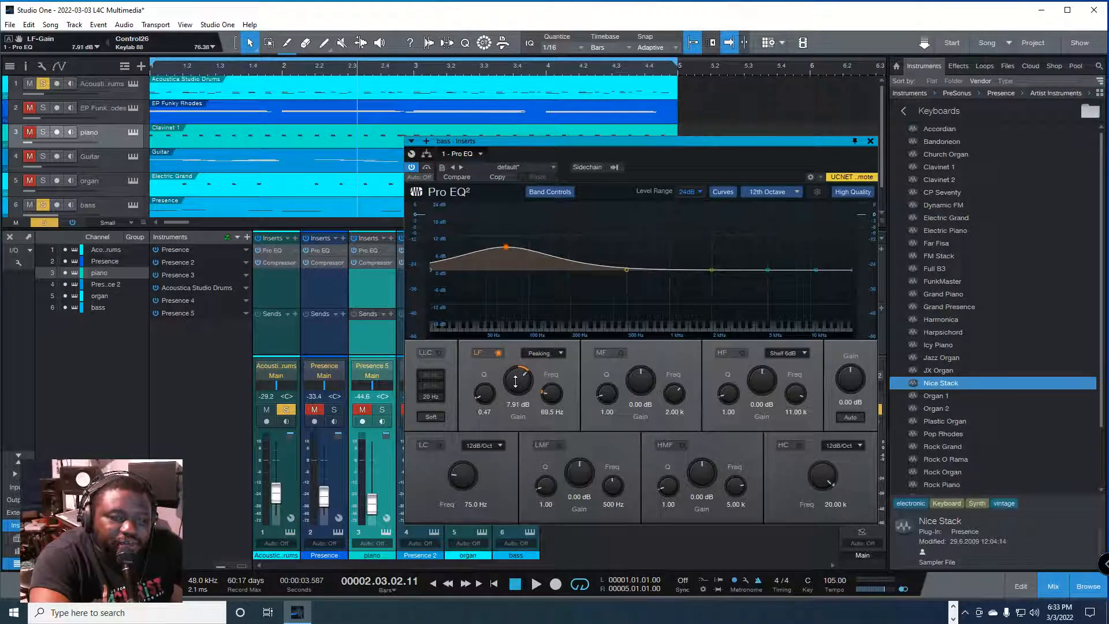
{"action": "left_click", "coordinate": [870, 142]}
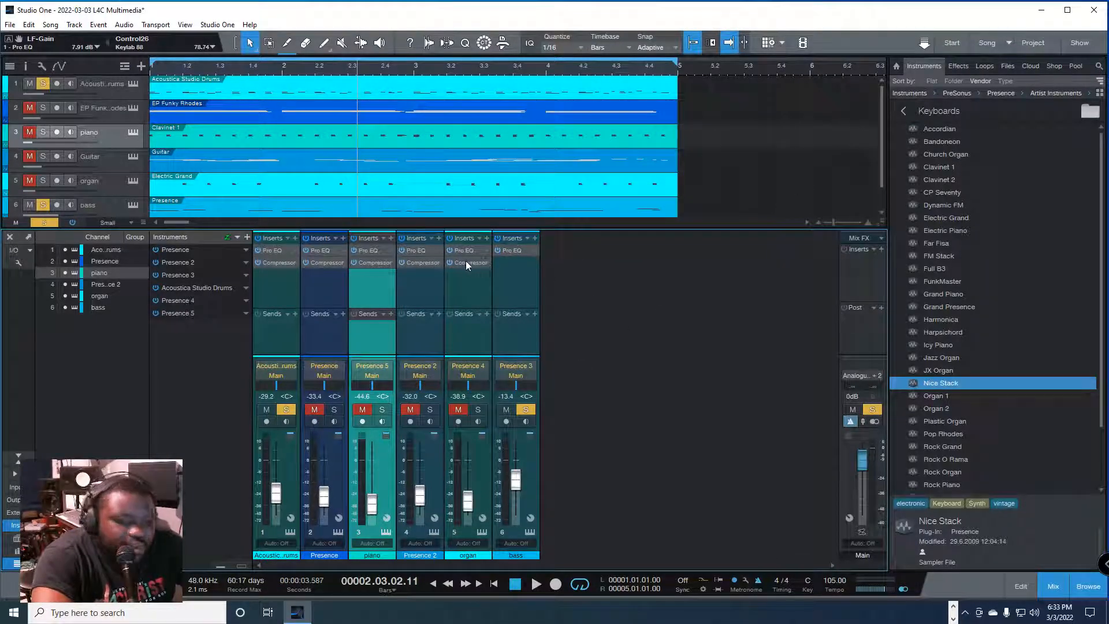
Step: Copy the Compressor insert from the organ channel to the bass channel
{"action": "left_click_drag", "start_coordinate": [468, 263], "coordinate": [514, 262]}
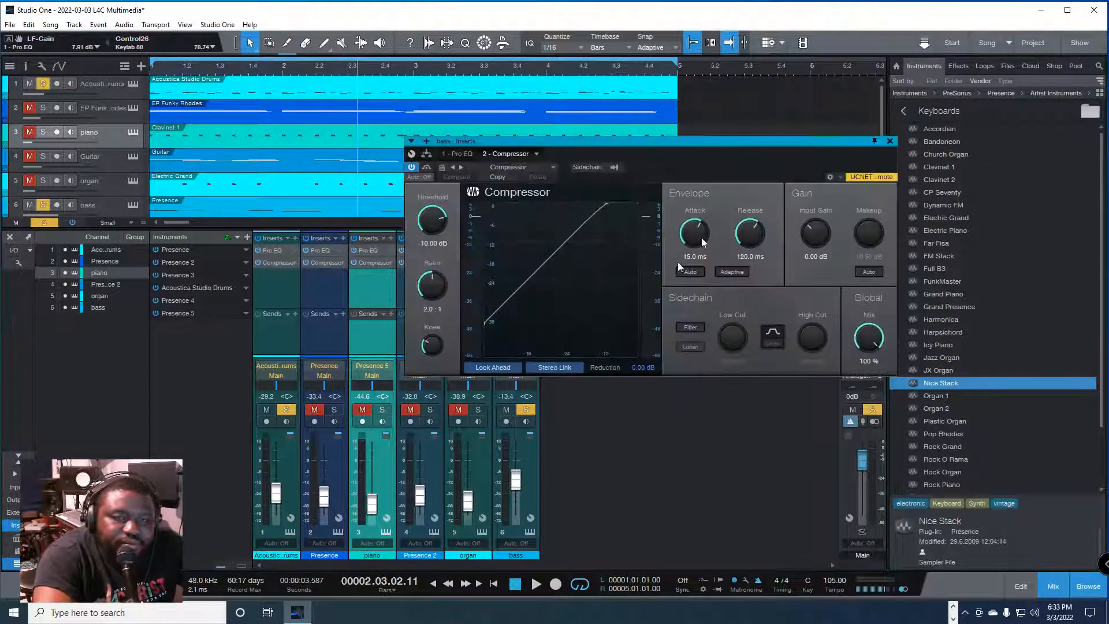
{"action": "left_click", "coordinate": [889, 142]}
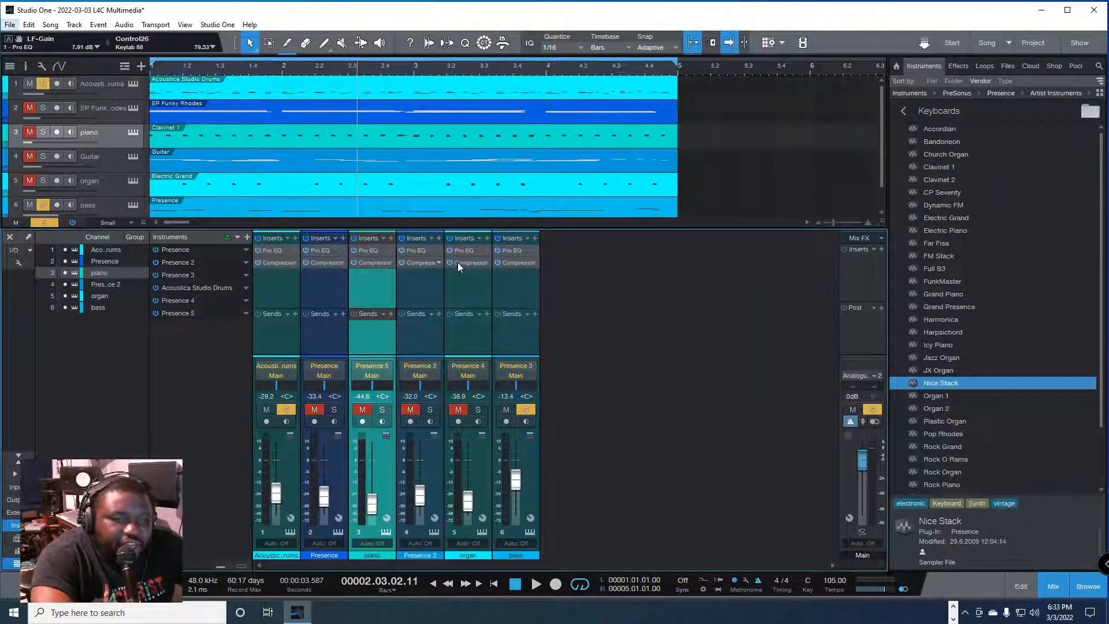
Step: Try moving the organ channel's Compressor insert to the Presence 2 channel, and undo the move
{"action": "left_click_drag", "start_coordinate": [470, 262], "coordinate": [424, 269]}
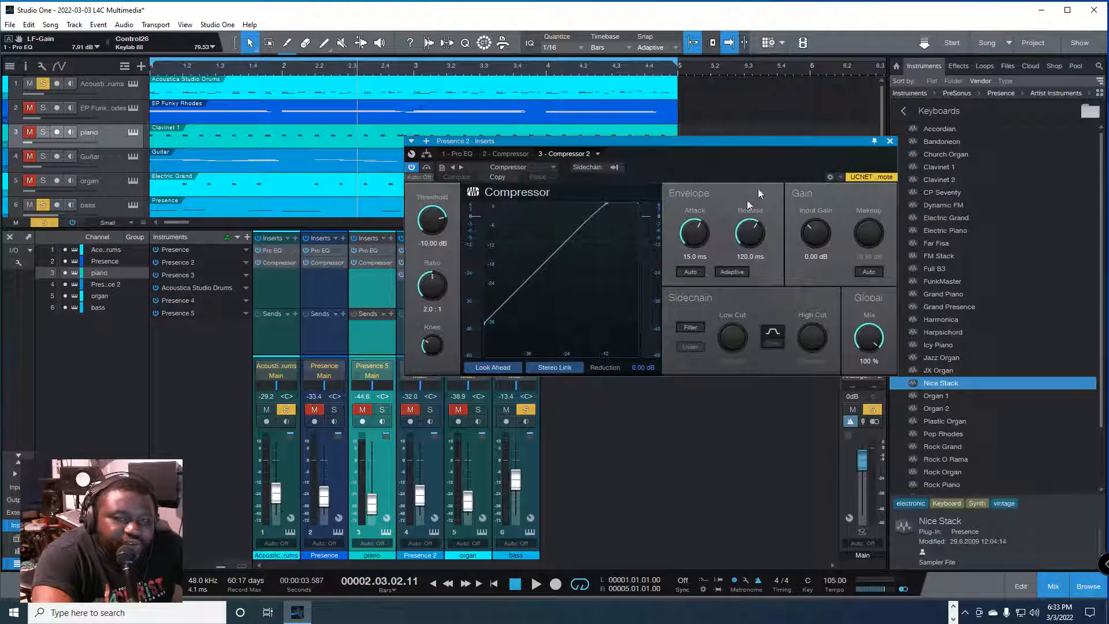
{"action": "left_click", "coordinate": [889, 141]}
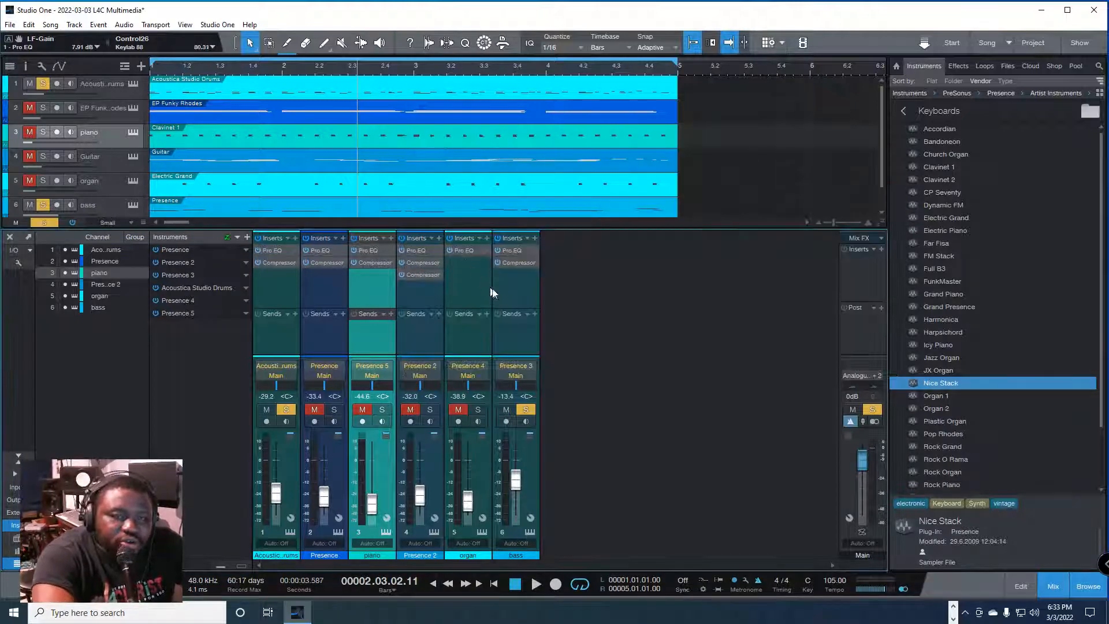
{"action": "key", "text": "ctrl+z"}
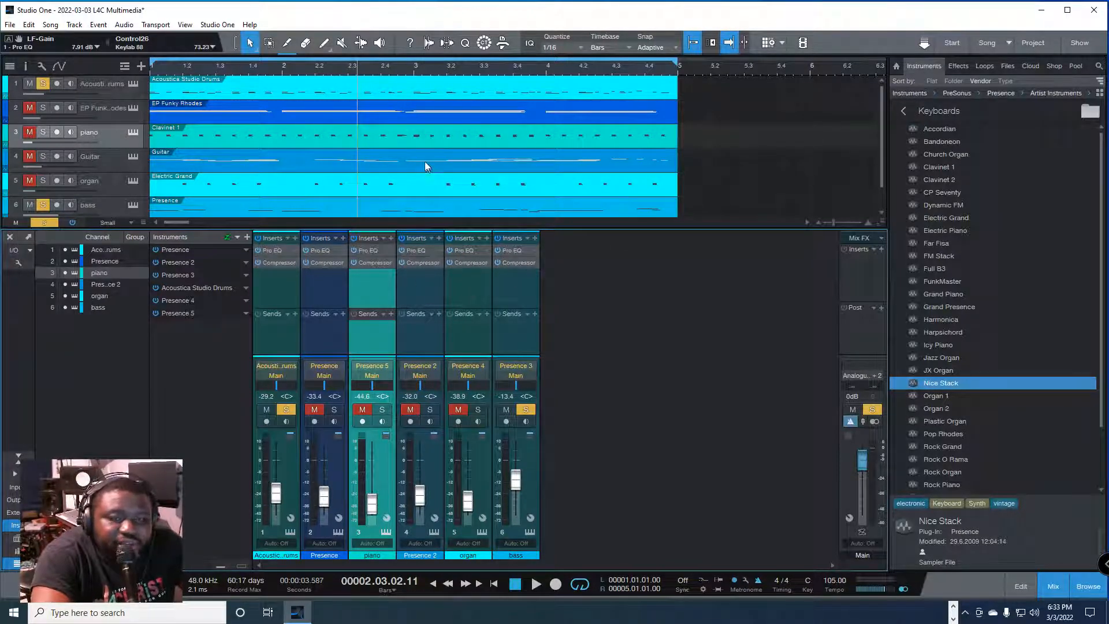
Step: Play the song from near the start and lower the bass channel's fader to -29.9 dB
{"action": "left_click", "coordinate": [199, 68]}
{"action": "key", "text": "space"}
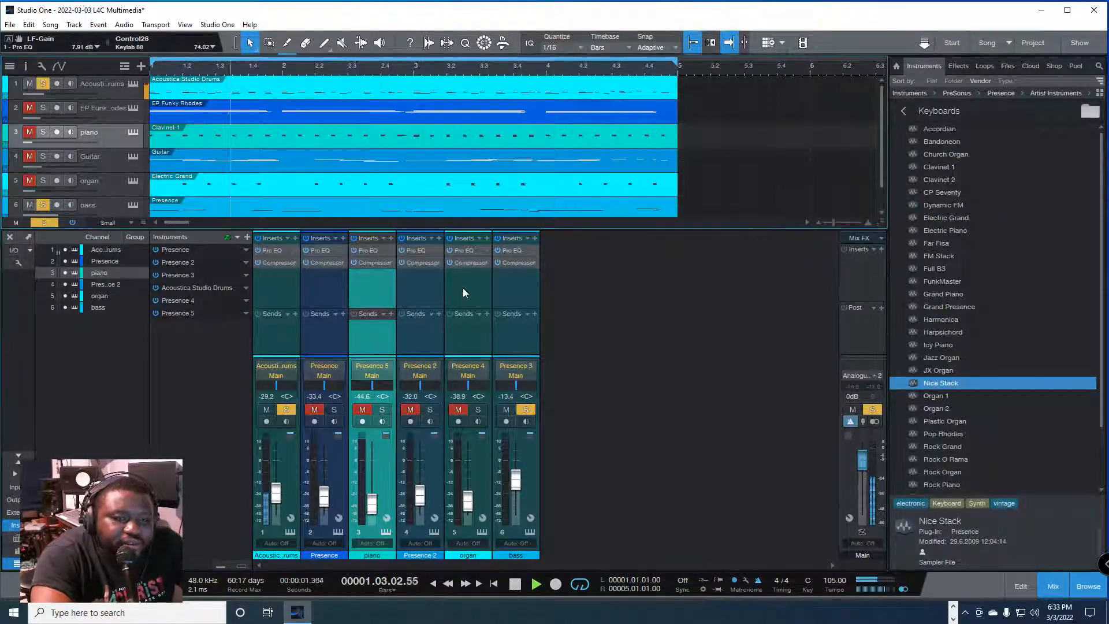
{"action": "mouse_move", "coordinate": [516, 481]}
{"action": "left_mouse_down"}
{"action": "mouse_move", "coordinate": [517, 516]}
{"action": "mouse_move", "coordinate": [518, 498]}
{"action": "left_mouse_up"}
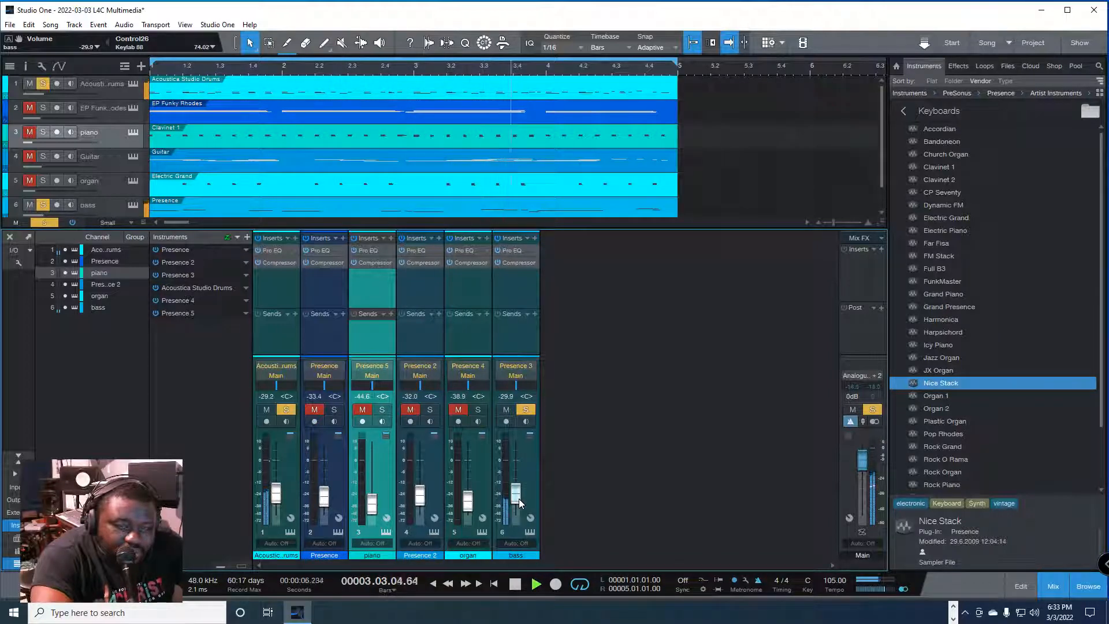
{"action": "key", "text": "space"}
Step: Unsolo the bass and drums channels and play the full mix
{"action": "left_click", "coordinate": [525, 409]}
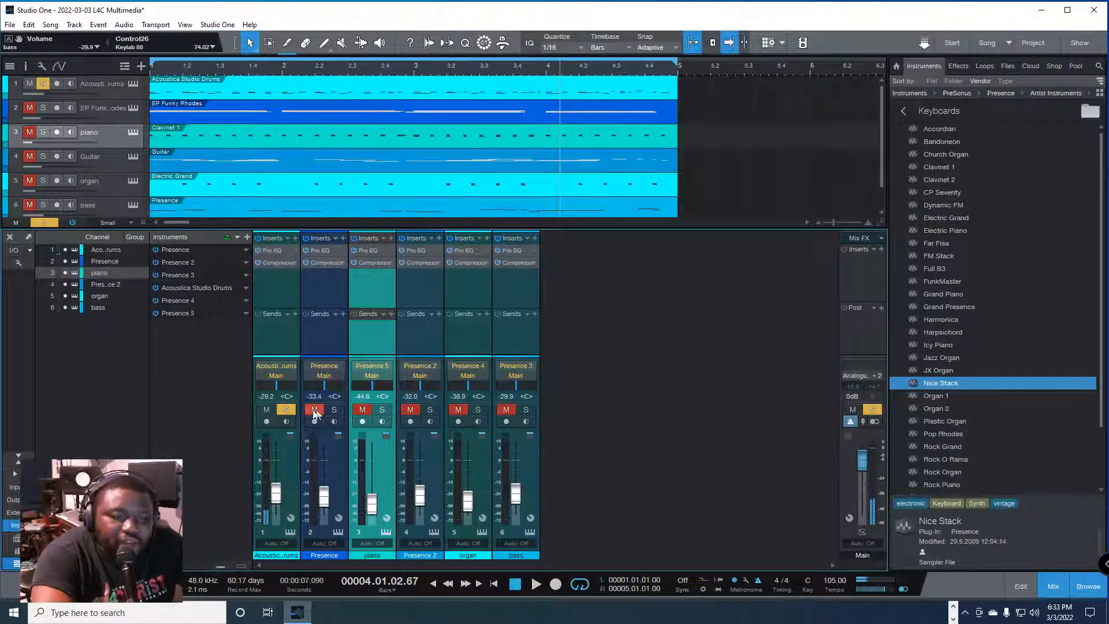
{"action": "left_click", "coordinate": [287, 410]}
{"action": "key", "text": "space"}
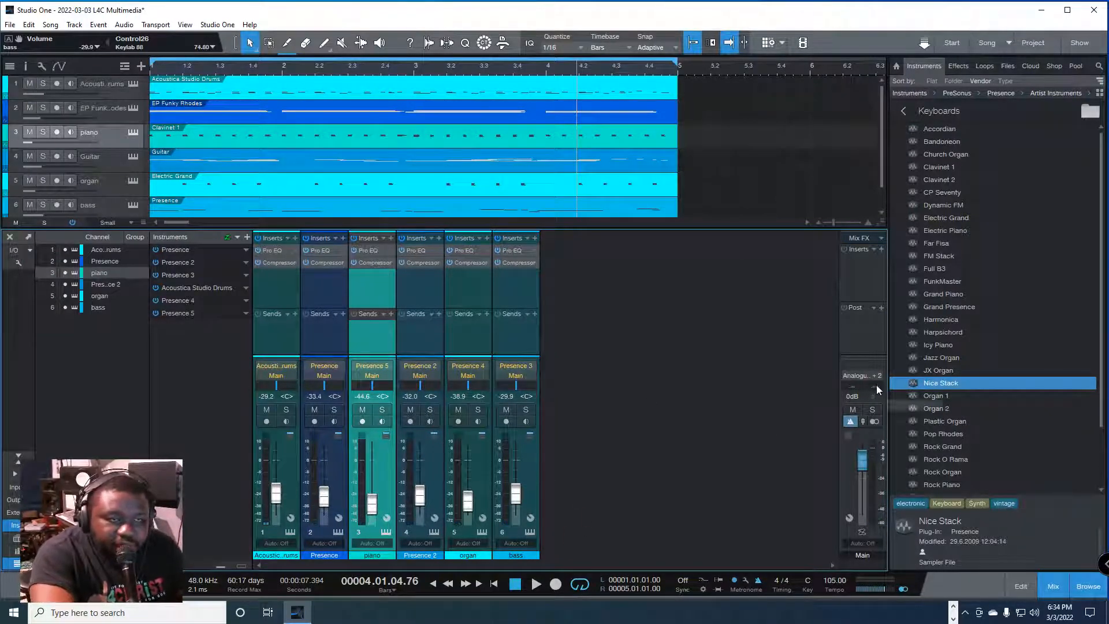
Step: Return to the song start, reset the Main channel's peak readout, and play the mix to check the Main level
{"action": "key", "text": "comma"}
{"action": "key", "text": "space"}
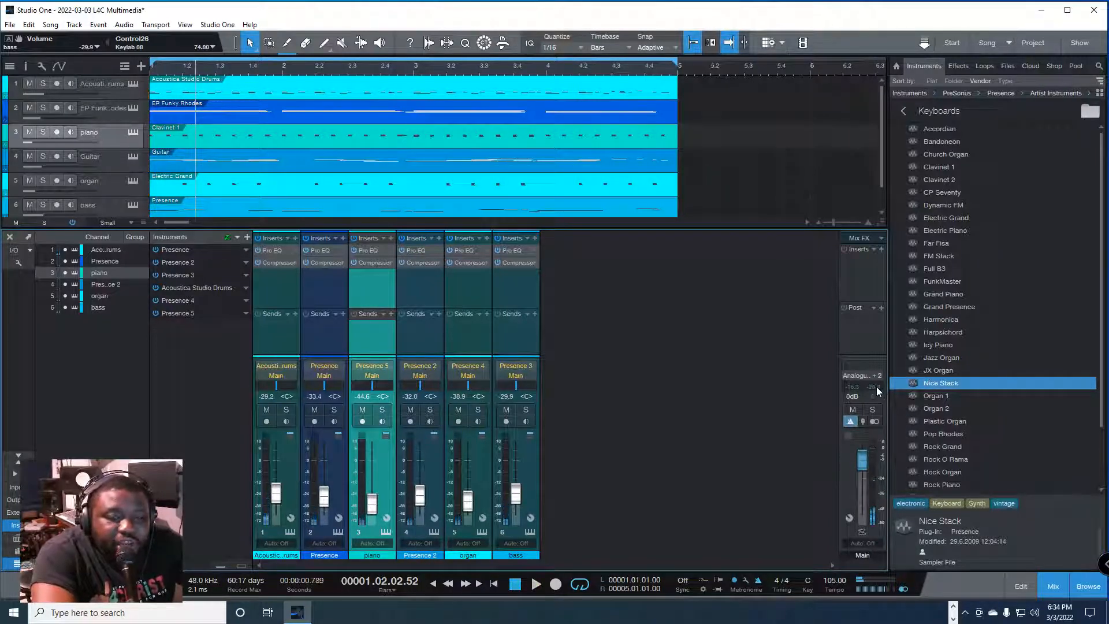
{"action": "left_click", "coordinate": [876, 388]}
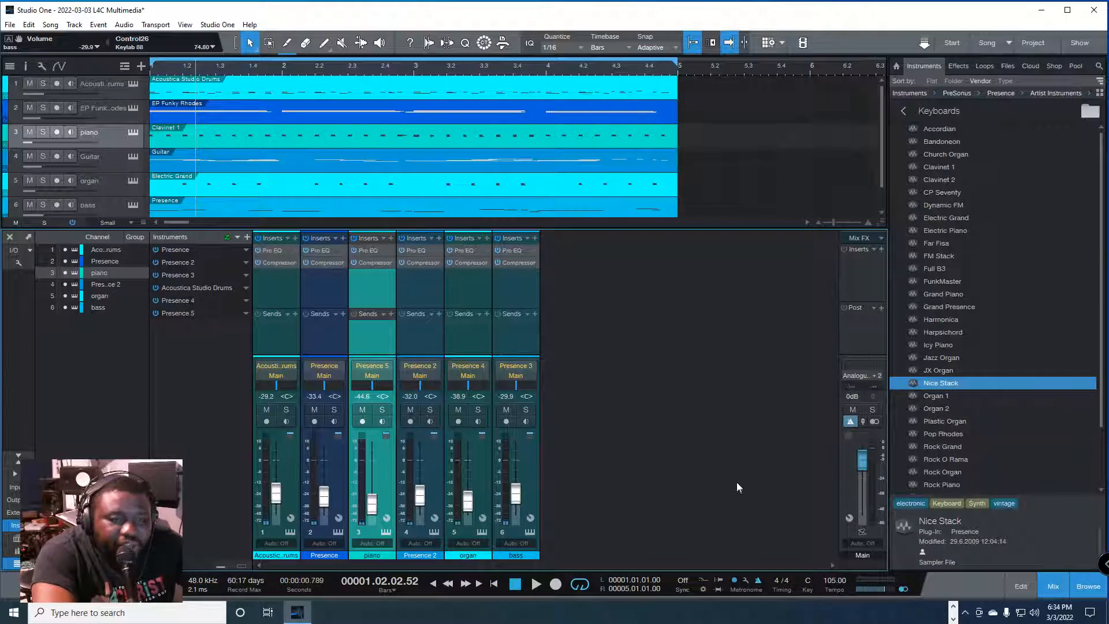
{"action": "key", "text": "space"}
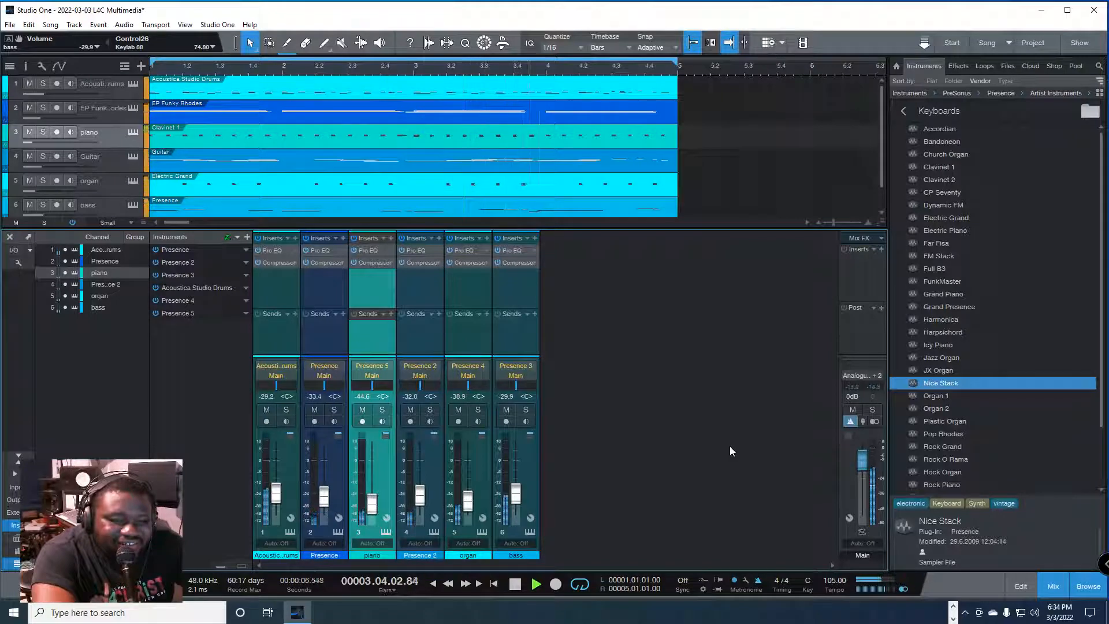
{"action": "key", "text": "space"}
Step: Solo the Presence, piano, Presence 2 and organ channels together, and play the song from the start
{"action": "left_click", "coordinate": [331, 455]}
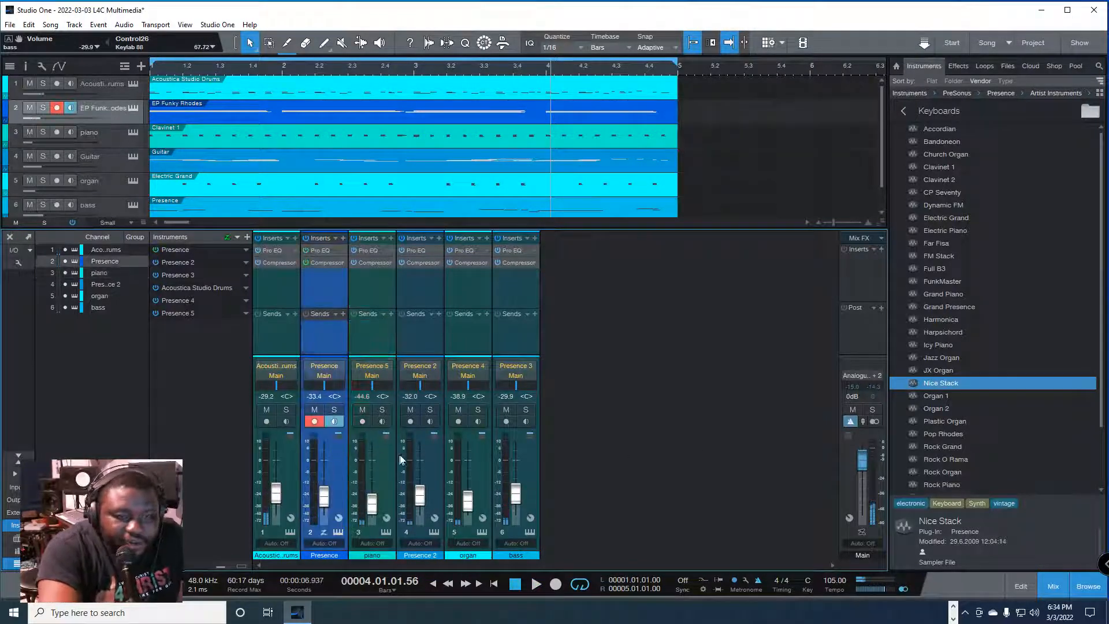
{"action": "left_click", "coordinate": [435, 459], "text": "shift"}
{"action": "left_click", "coordinate": [468, 462], "text": "shift"}
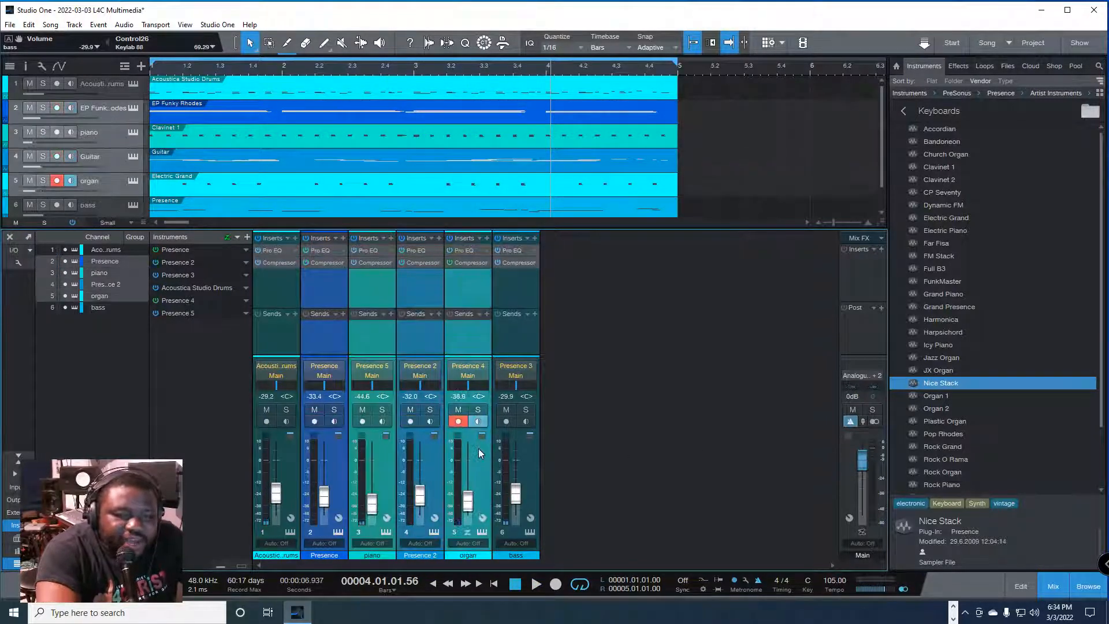
{"action": "left_click", "coordinate": [479, 410]}
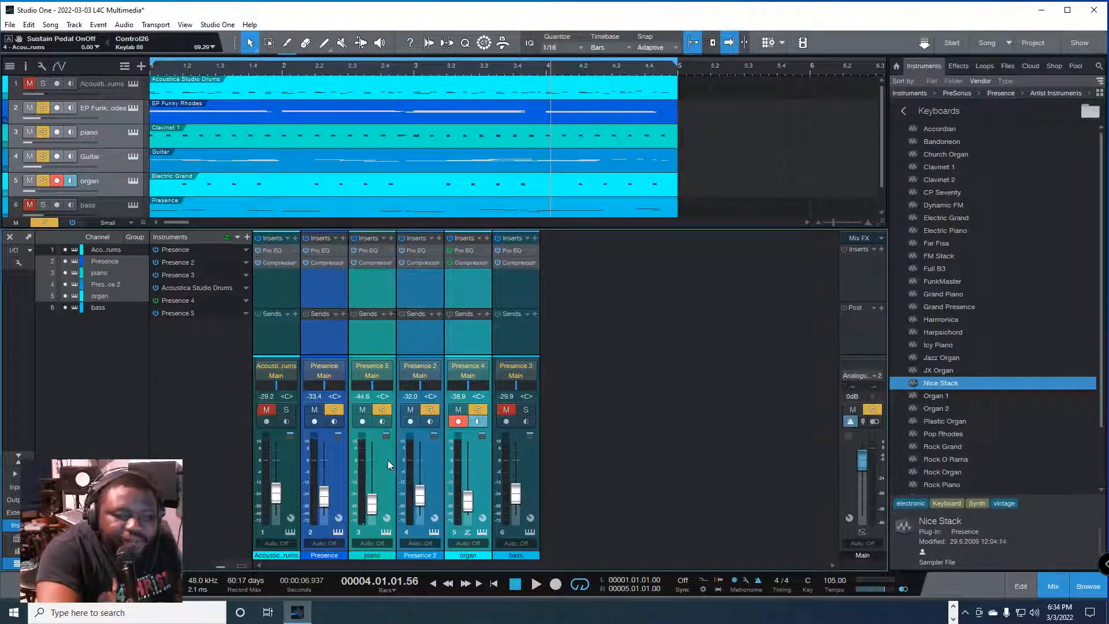
{"action": "left_click", "coordinate": [388, 467]}
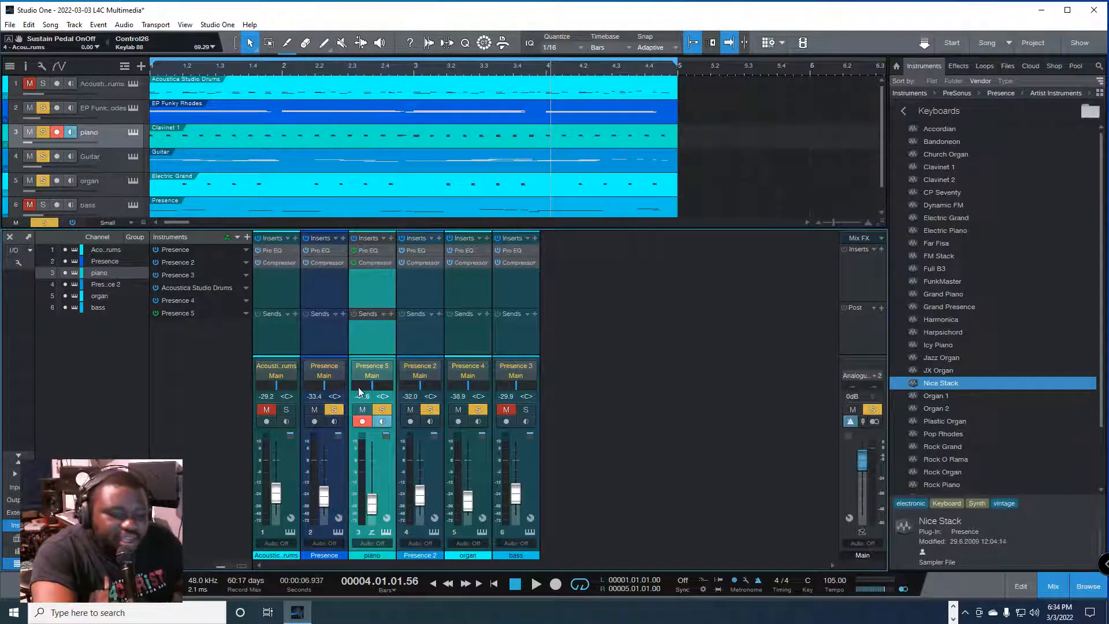
{"action": "key", "text": "Home"}
{"action": "key", "text": "space"}
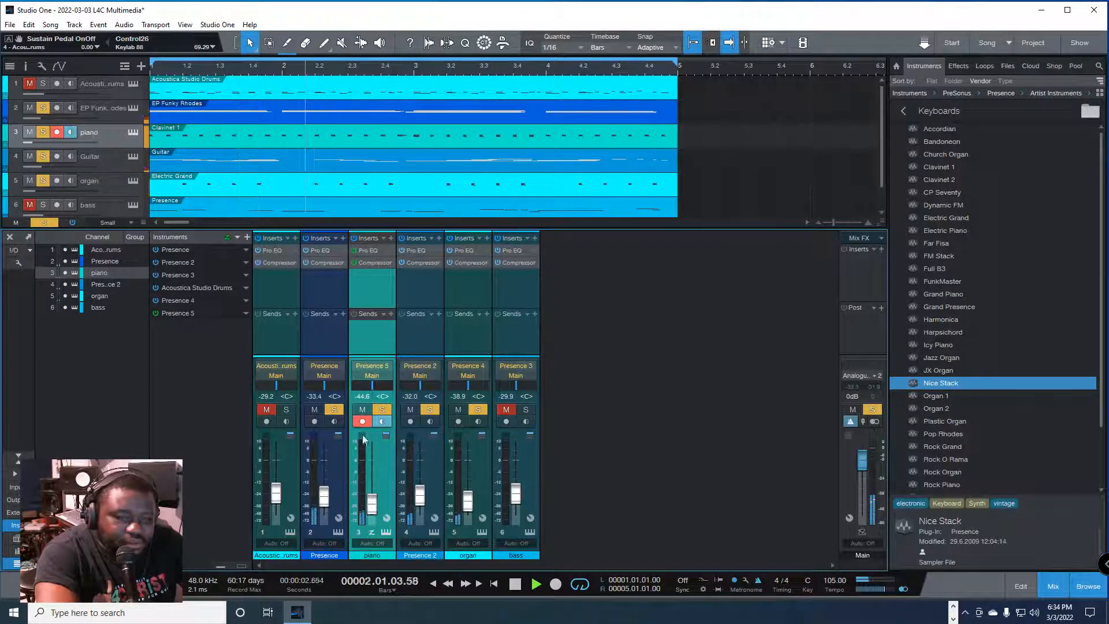
Step: Rename the Presence channel on mixer strip 2 as EP
{"action": "left_click", "coordinate": [322, 552]}
{"action": "type", "text": "EP"}
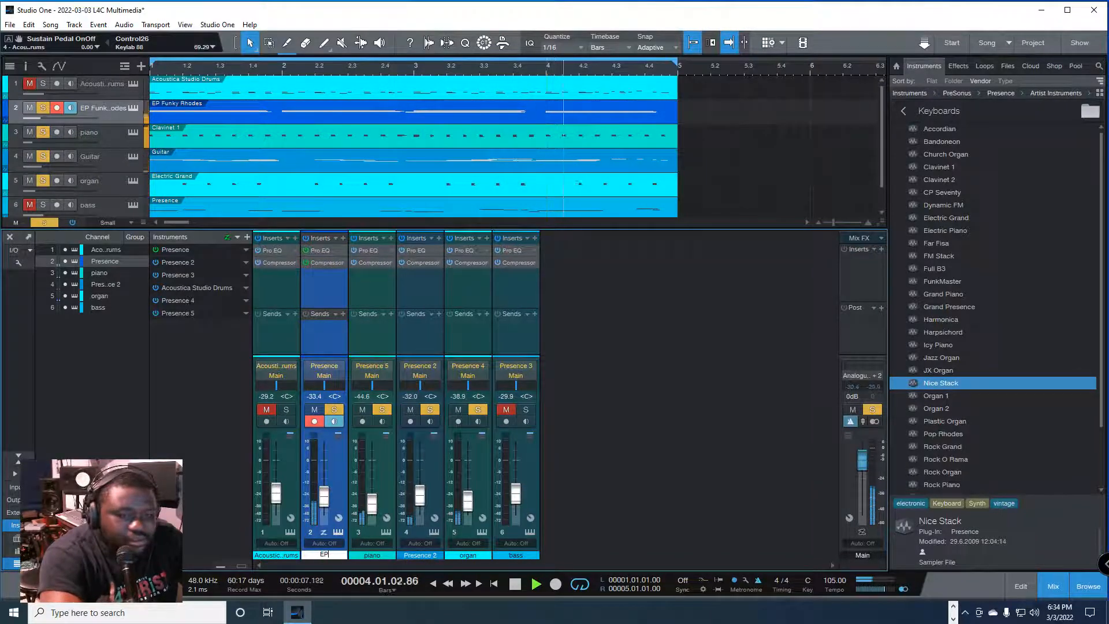
{"action": "key", "text": "Return"}
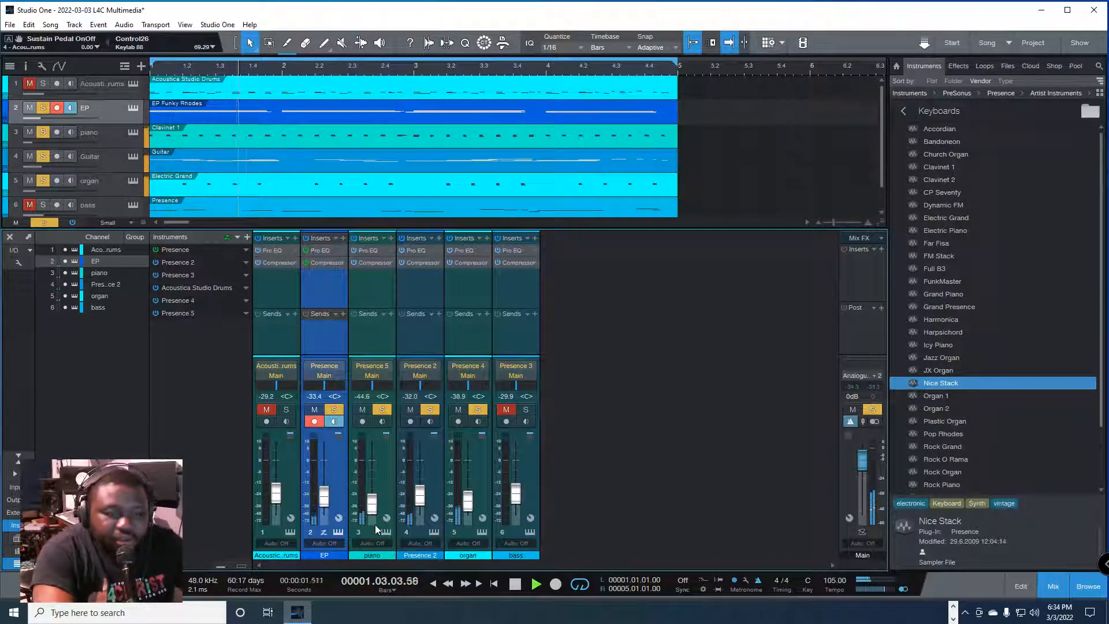
Step: Listen to the soloed channels, unsolo EP, Presence 2 and organ, and play the piano alone
{"action": "key", "text": "space"}
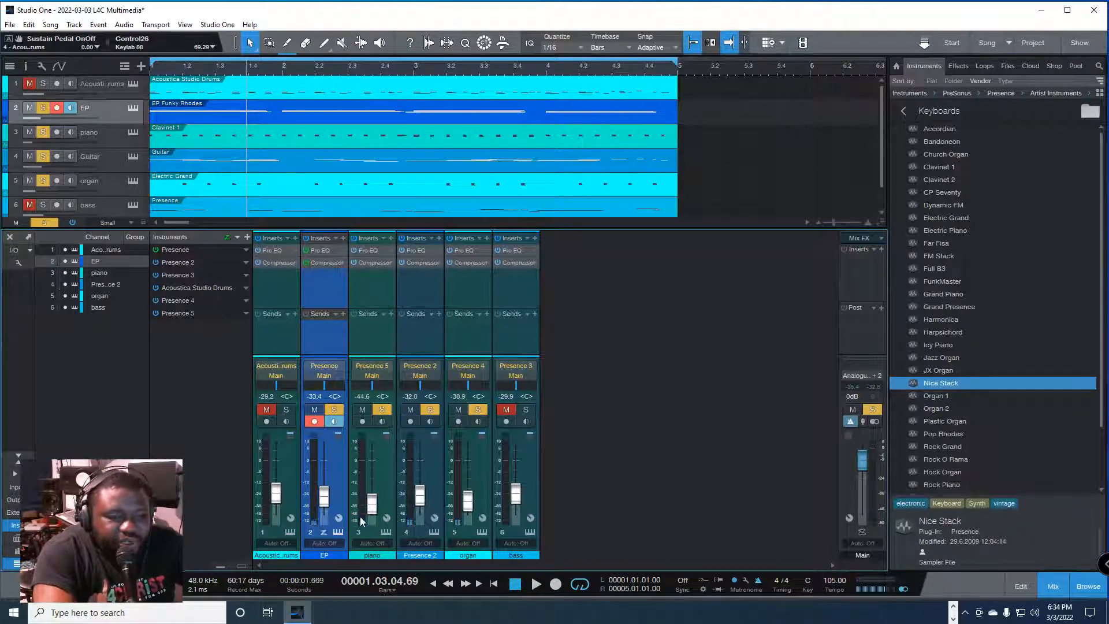
{"action": "key", "text": "space"}
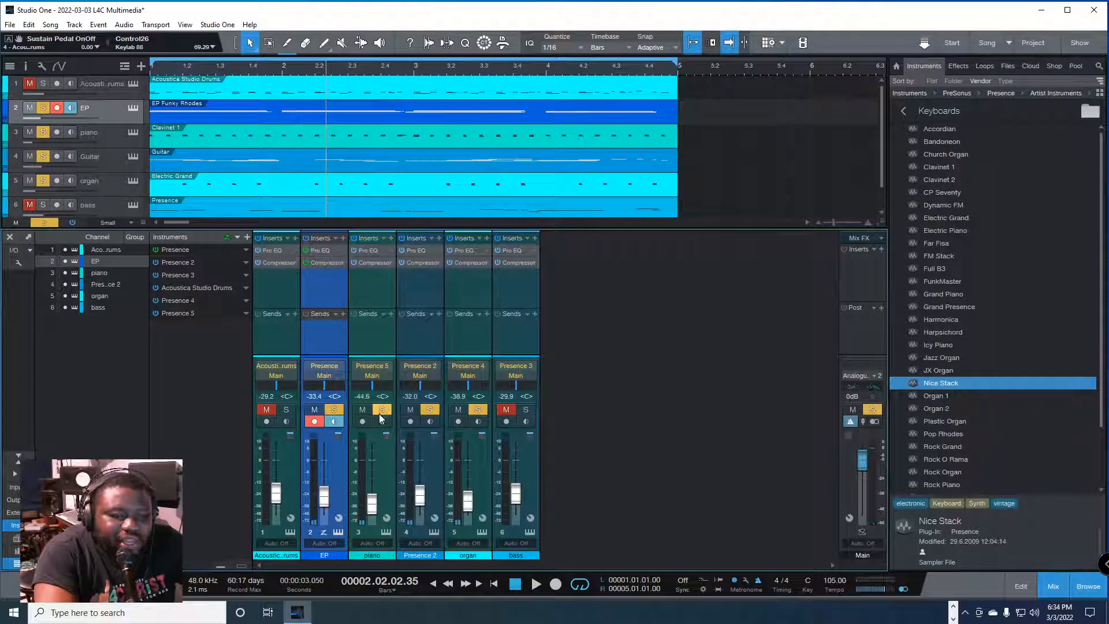
{"action": "key", "text": "space"}
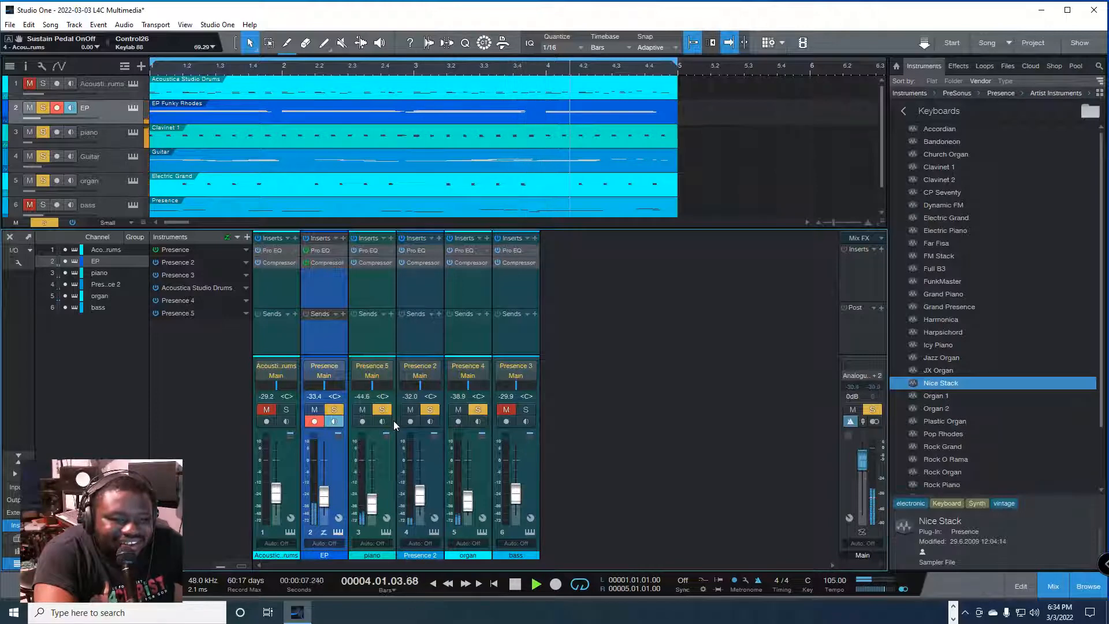
{"action": "key", "text": "space"}
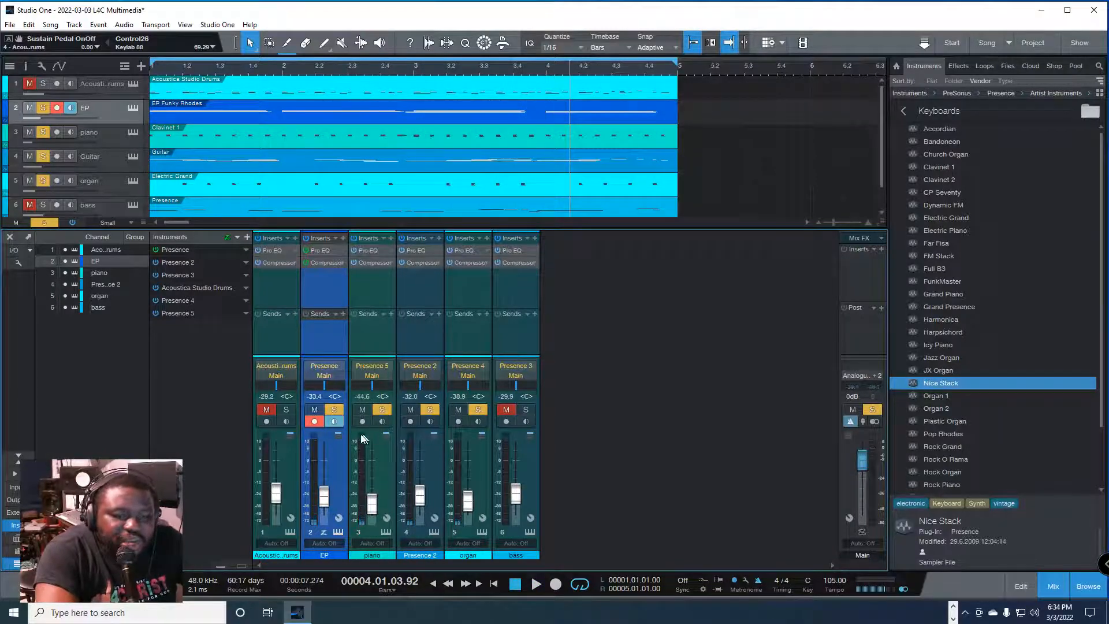
{"action": "left_click", "coordinate": [333, 409]}
{"action": "left_click", "coordinate": [430, 409]}
{"action": "left_click", "coordinate": [477, 409]}
{"action": "key", "text": "space"}
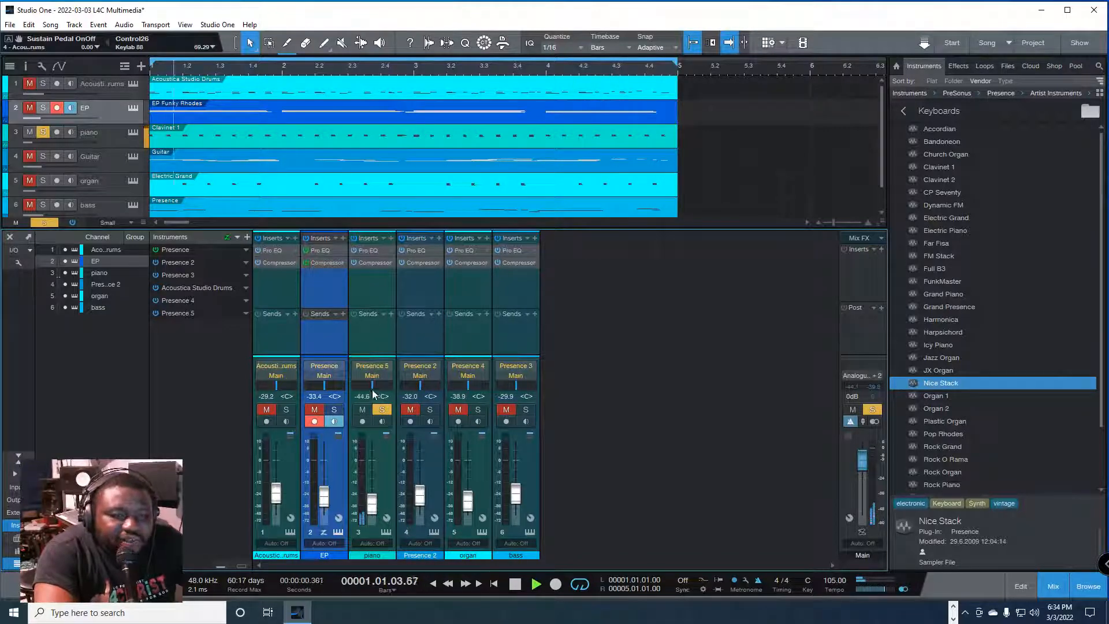
Step: Try sweeping the piano channel's pan to the right and back, and set it to R50
{"action": "mouse_move", "coordinate": [372, 395]}
{"action": "left_mouse_down"}
{"action": "mouse_move", "coordinate": [357, 393]}
{"action": "mouse_move", "coordinate": [384, 392]}
{"action": "left_mouse_up"}
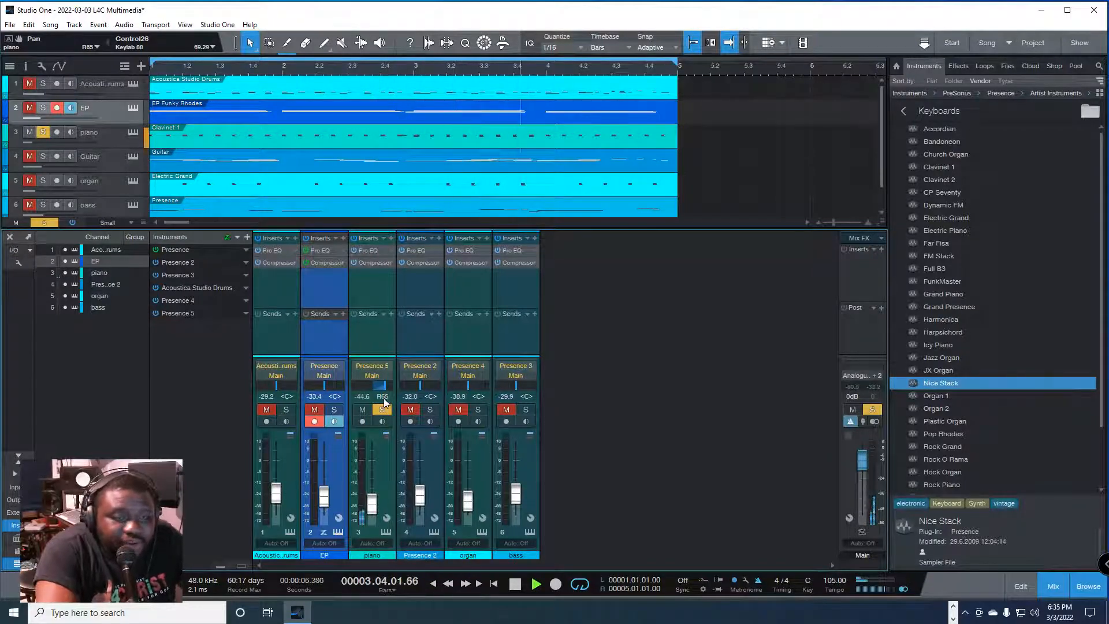
{"action": "left_click_drag", "start_coordinate": [387, 387], "coordinate": [350, 398]}
{"action": "left_click", "coordinate": [388, 396]}
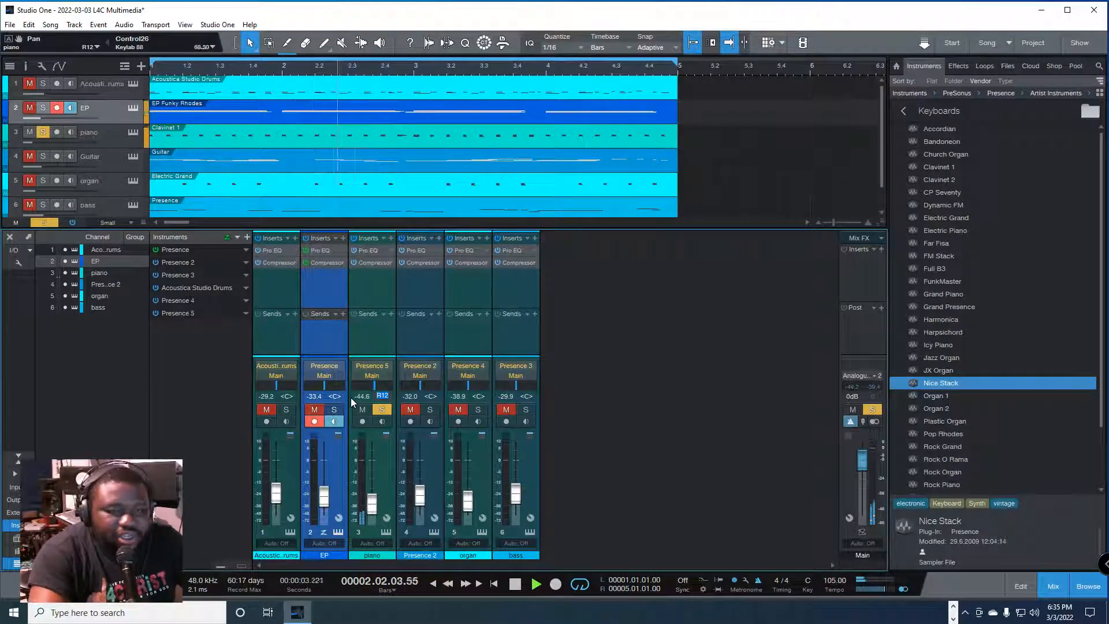
{"action": "type", "text": "R"}
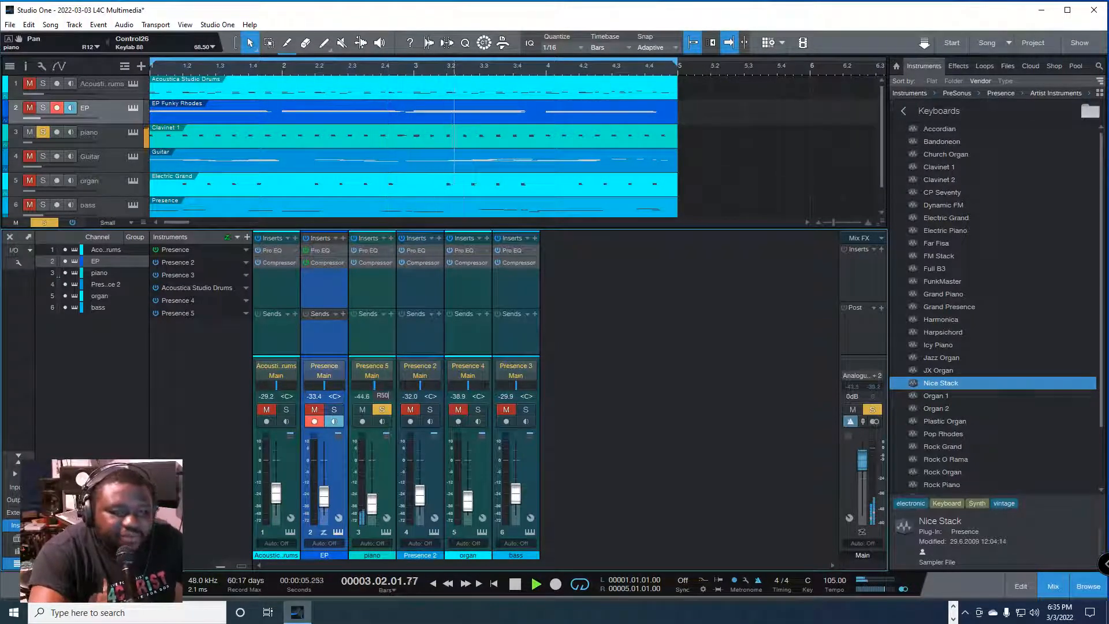
{"action": "type", "text": "50"}
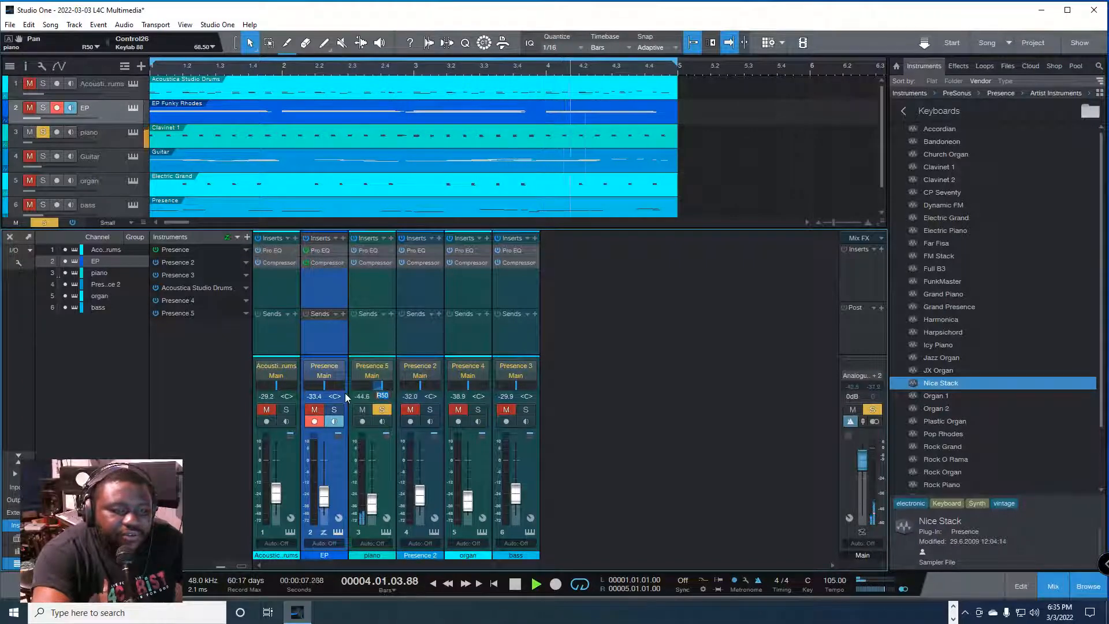
{"action": "type", "text": "L50"}
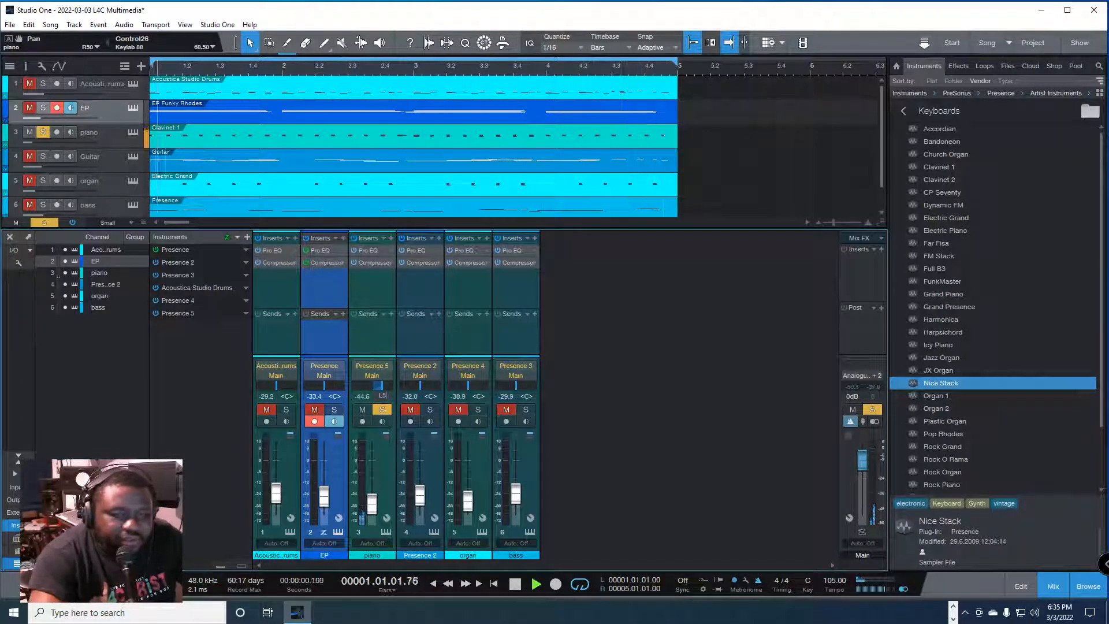
Step: Try the piano channel's pan at L50, L70 and L20 during playback
{"action": "key", "text": "Return"}
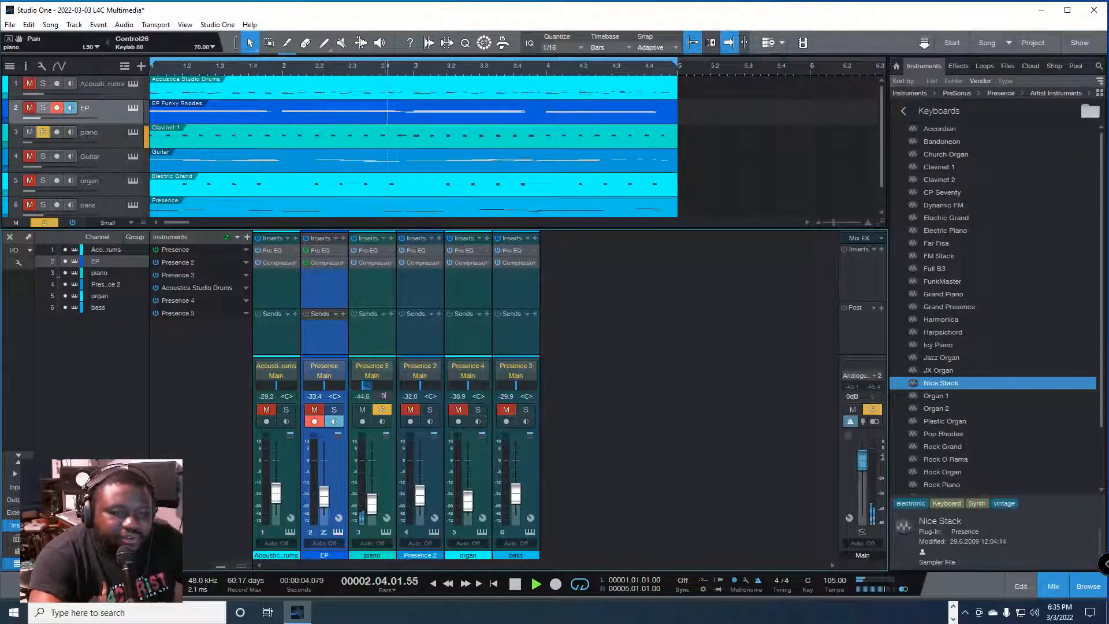
{"action": "type", "text": "0"}
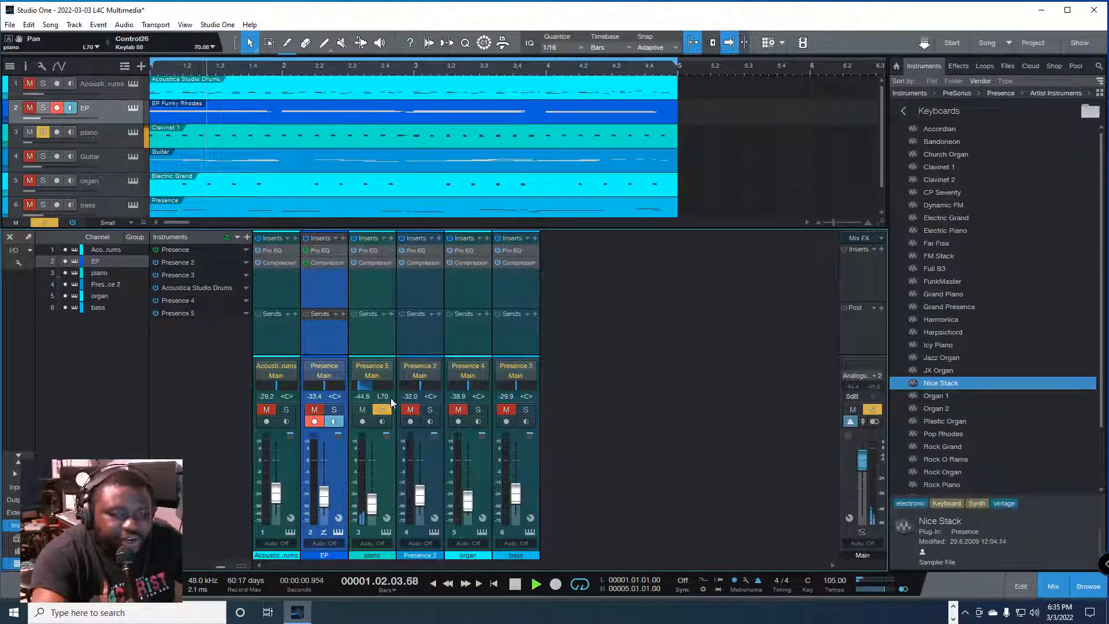
{"action": "double_click", "coordinate": [383, 396]}
{"action": "type", "text": "20"}
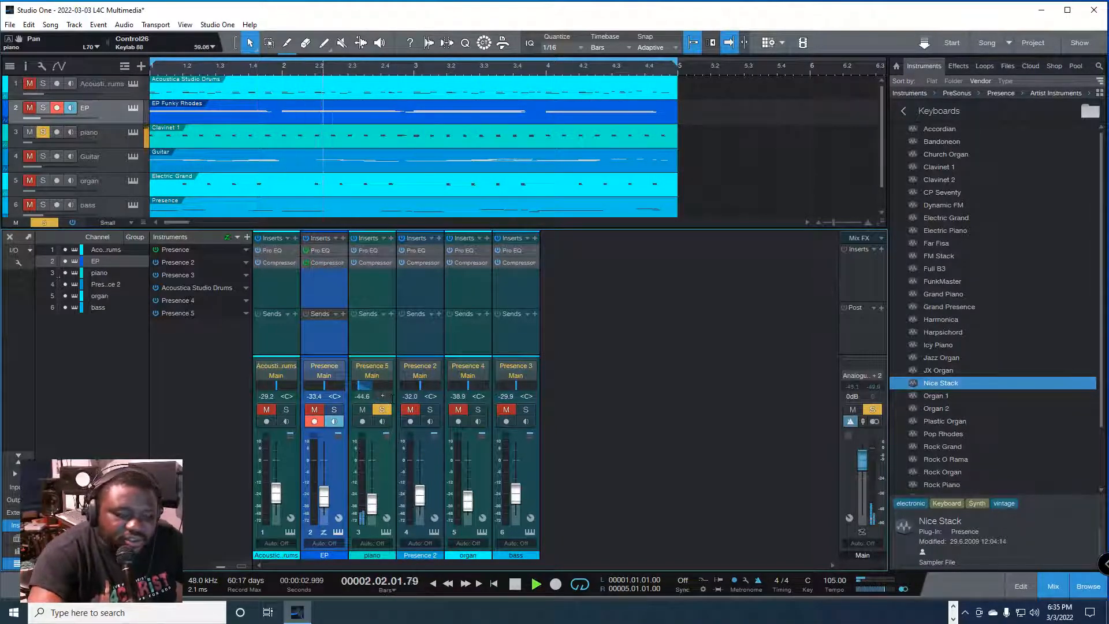
{"action": "key", "text": "Return"}
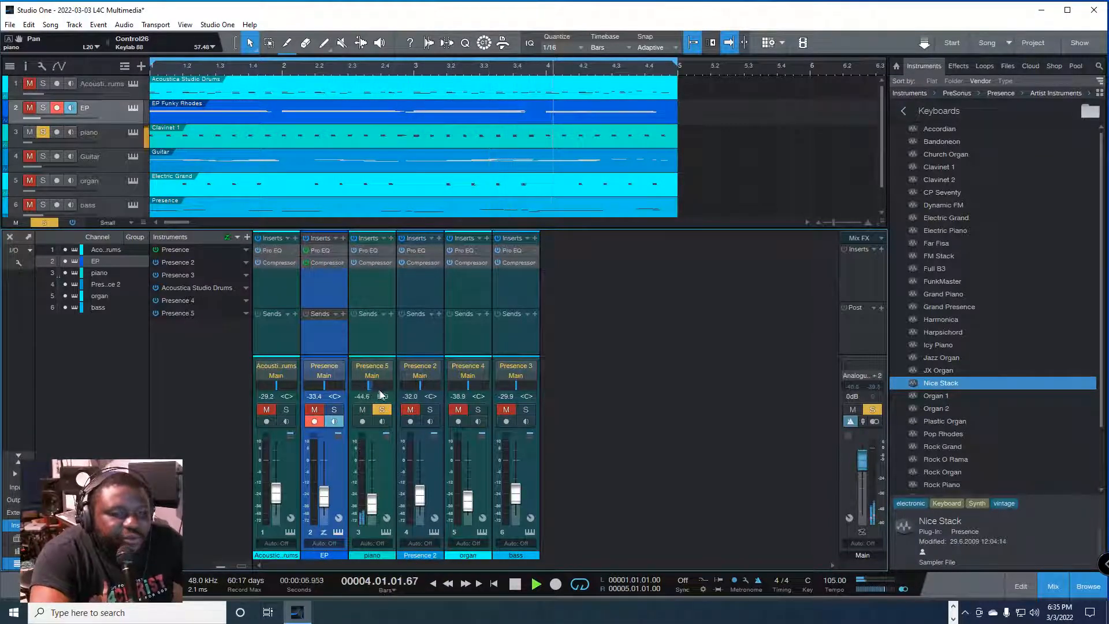
Step: Center the piano channel's pan, and try it fully left
{"action": "double_click", "coordinate": [383, 396]}
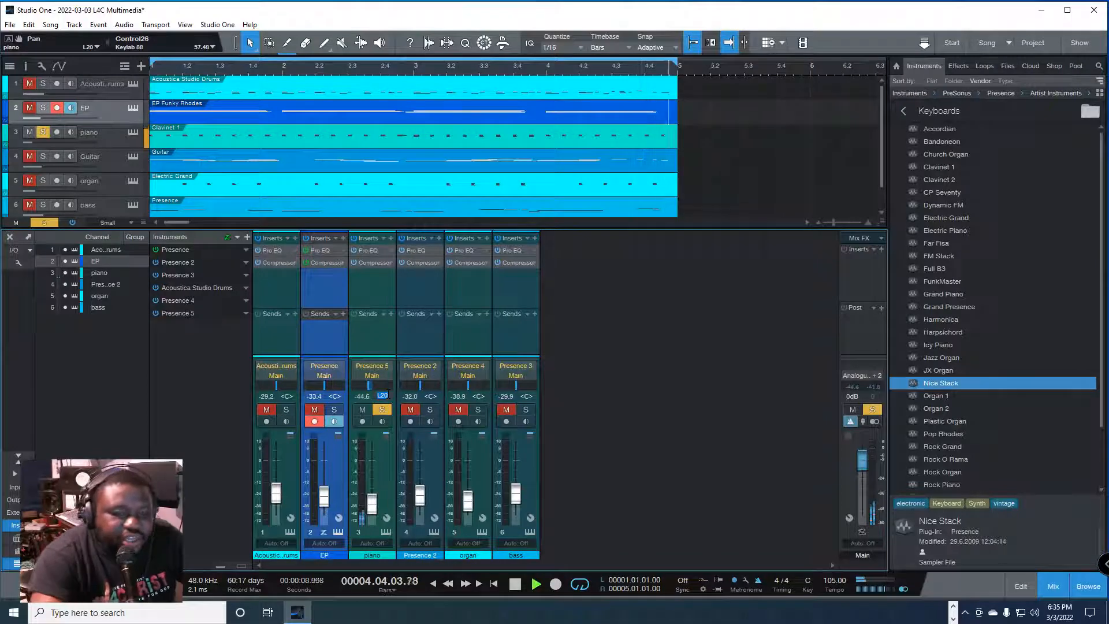
{"action": "type", "text": "C"}
{"action": "key", "text": "Return"}
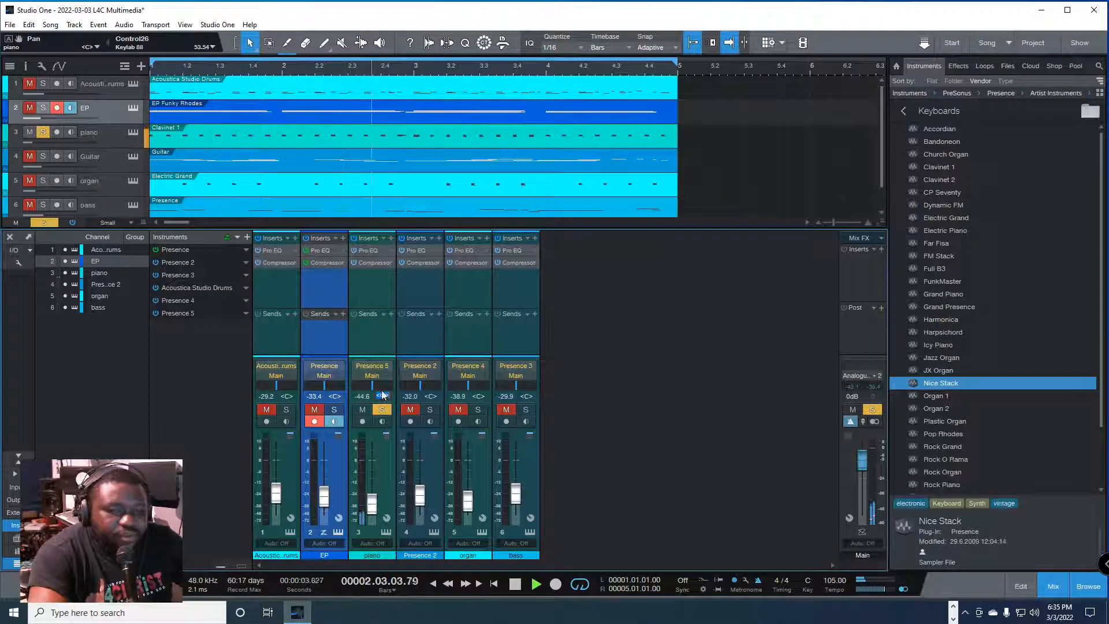
{"action": "left_click", "coordinate": [364, 384]}
{"action": "left_click", "coordinate": [381, 391]}
{"action": "left_click", "coordinate": [382, 395]}
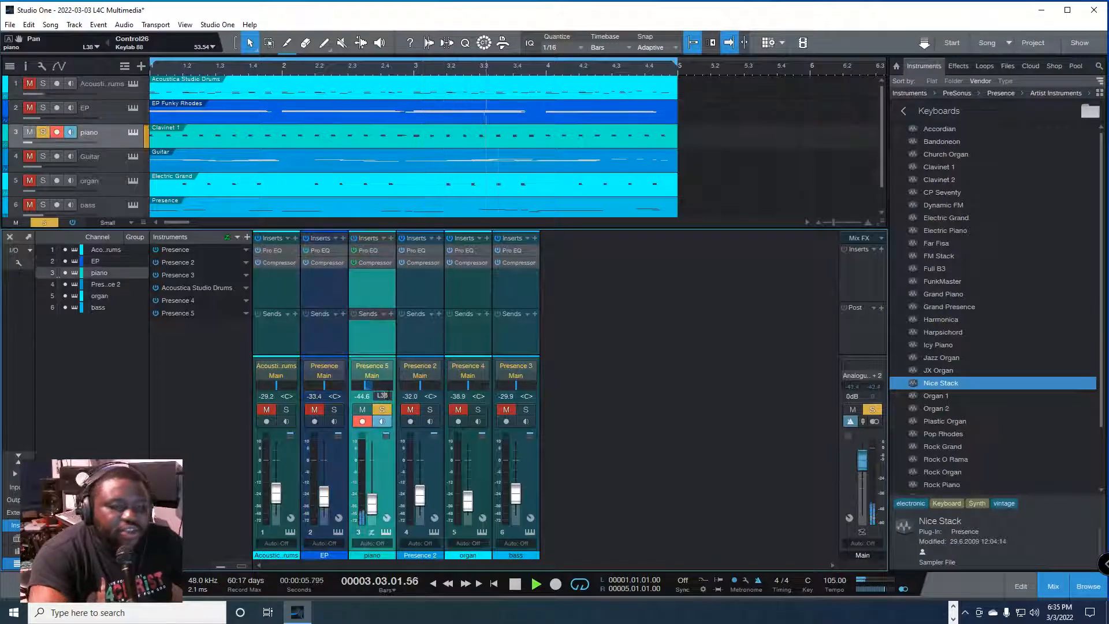
{"action": "type", "text": "L"}
{"action": "key", "text": "Return"}
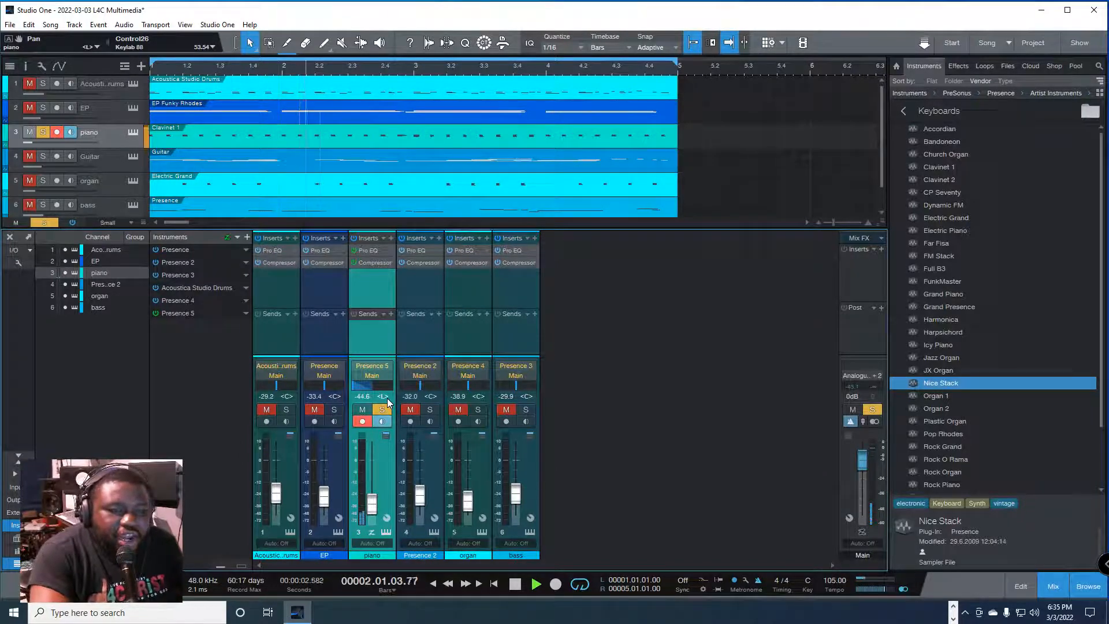
Step: Return the piano channel's pan to center, and try it fully right
{"action": "left_click", "coordinate": [387, 398]}
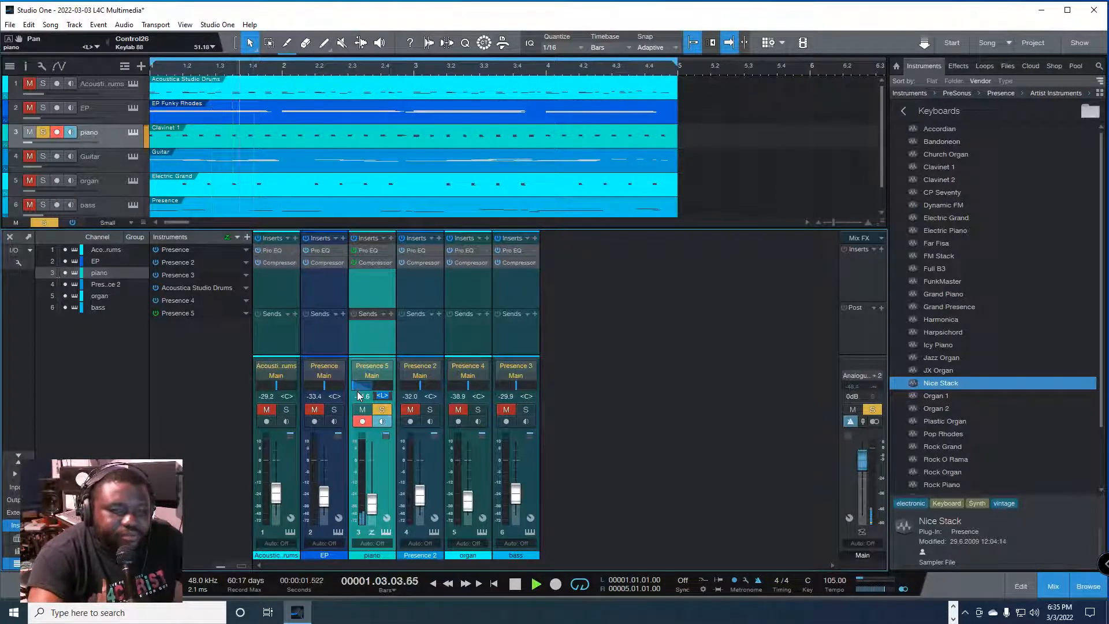
{"action": "type", "text": "c"}
{"action": "key", "text": "Return"}
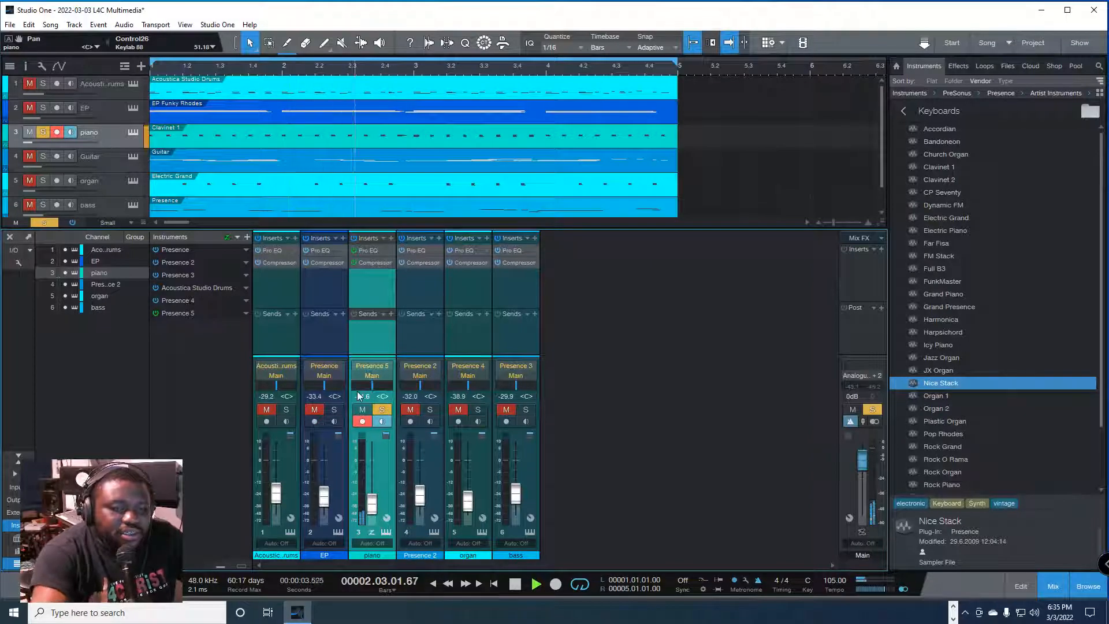
{"action": "left_click_drag", "start_coordinate": [372, 383], "coordinate": [407, 387]}
Step: Try the piano channel's pan fully left and at L9, and reset it to center
{"action": "left_click", "coordinate": [384, 396]}
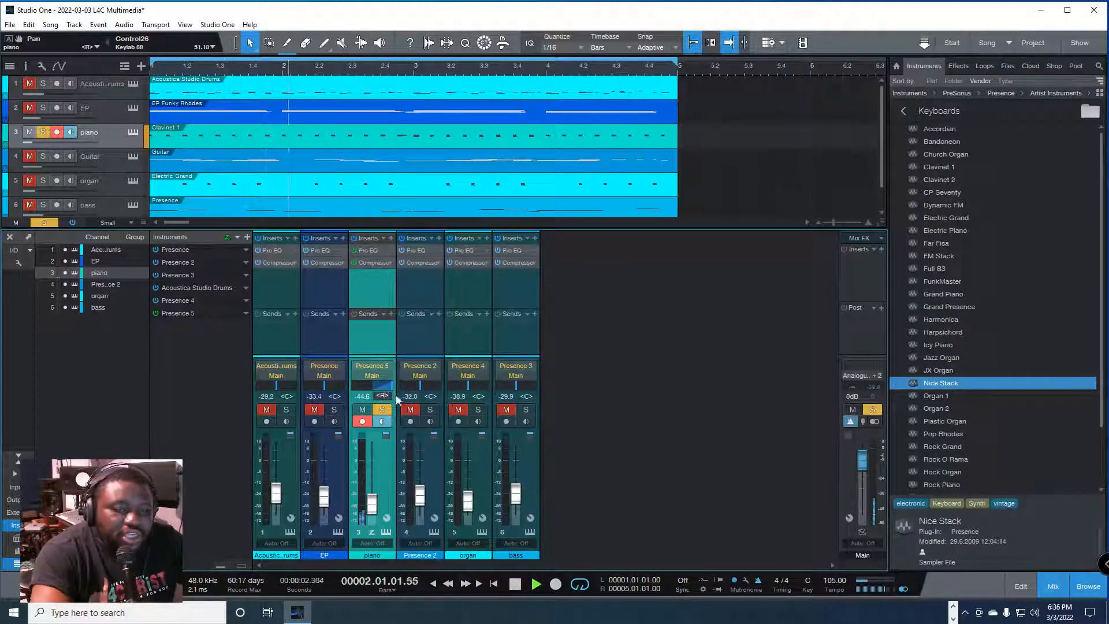
{"action": "type", "text": "1"}
{"action": "key", "text": "Return"}
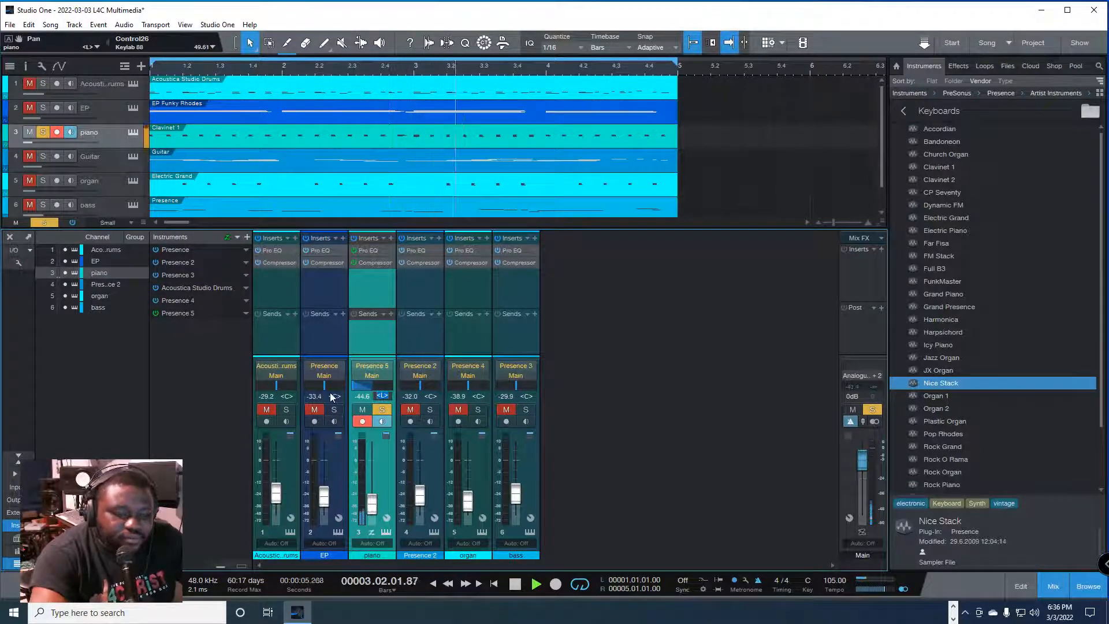
{"action": "type", "text": "L9"}
{"action": "key", "text": "Return"}
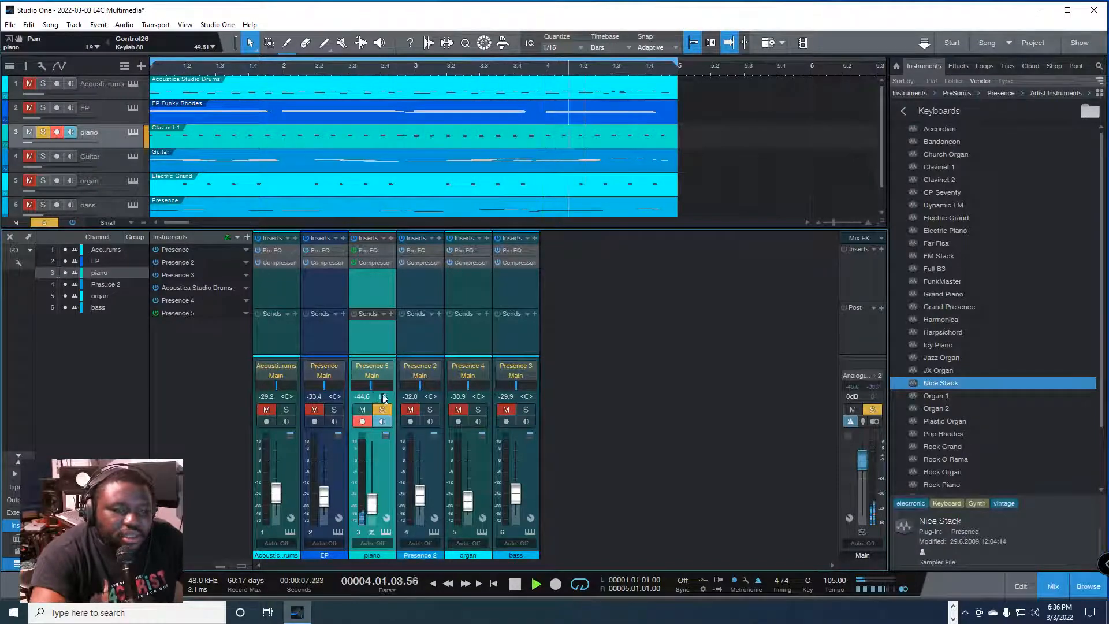
{"action": "type", "text": "C"}
{"action": "key", "text": "Return"}
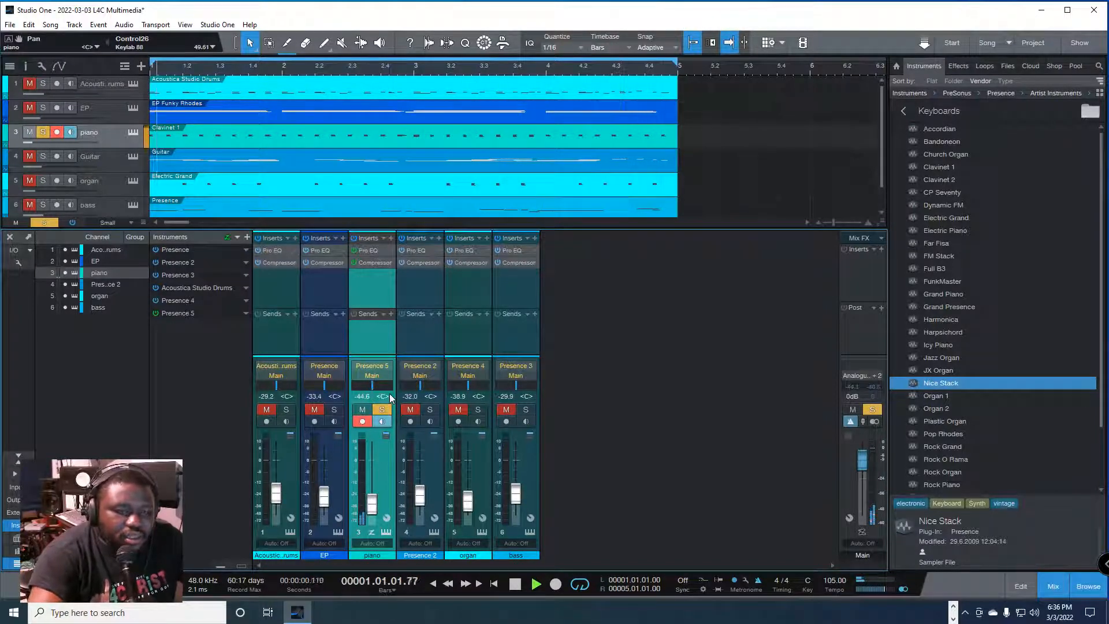
Step: Pan the piano channel to R60, and solo the Presence 2 guitar channel alongside it
{"action": "left_click", "coordinate": [389, 394]}
{"action": "left_click", "coordinate": [383, 395]}
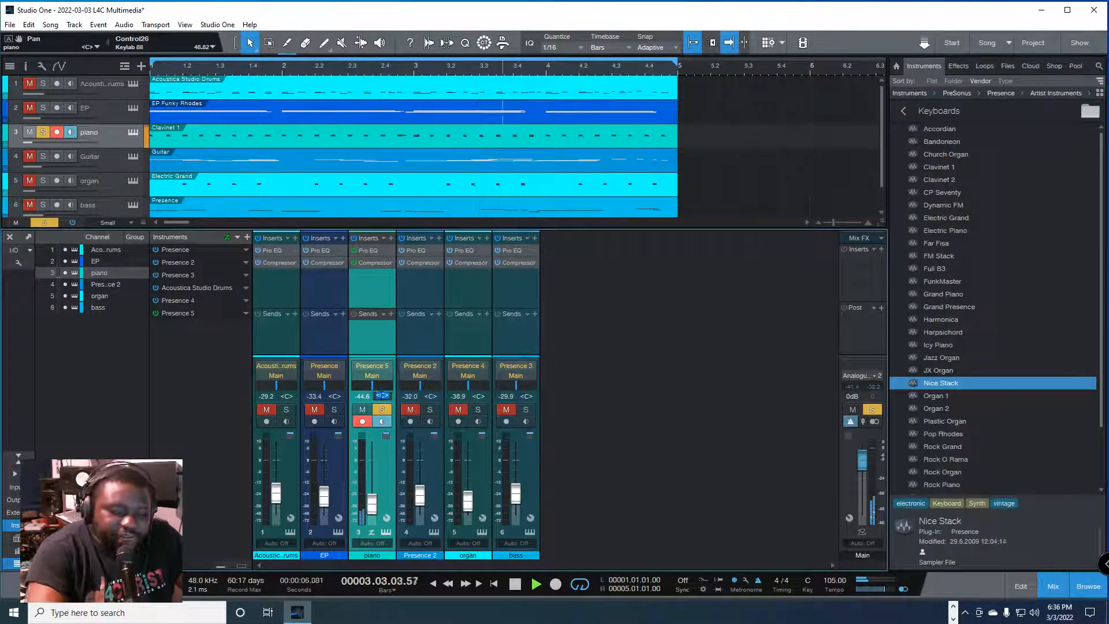
{"action": "type", "text": "R"}
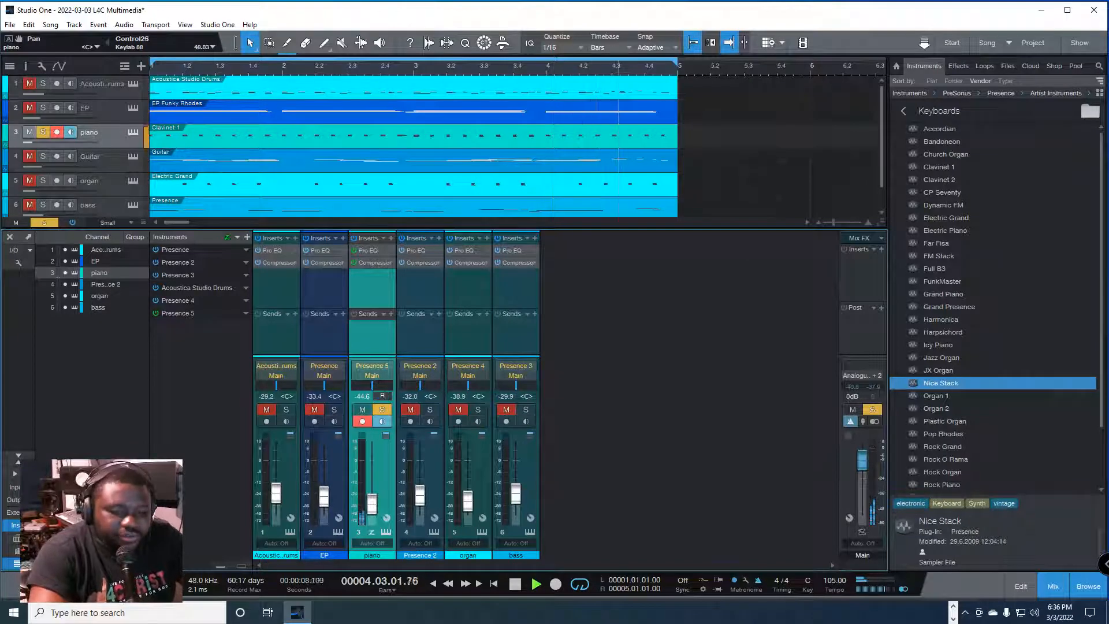
{"action": "type", "text": "60"}
{"action": "key", "text": "Return"}
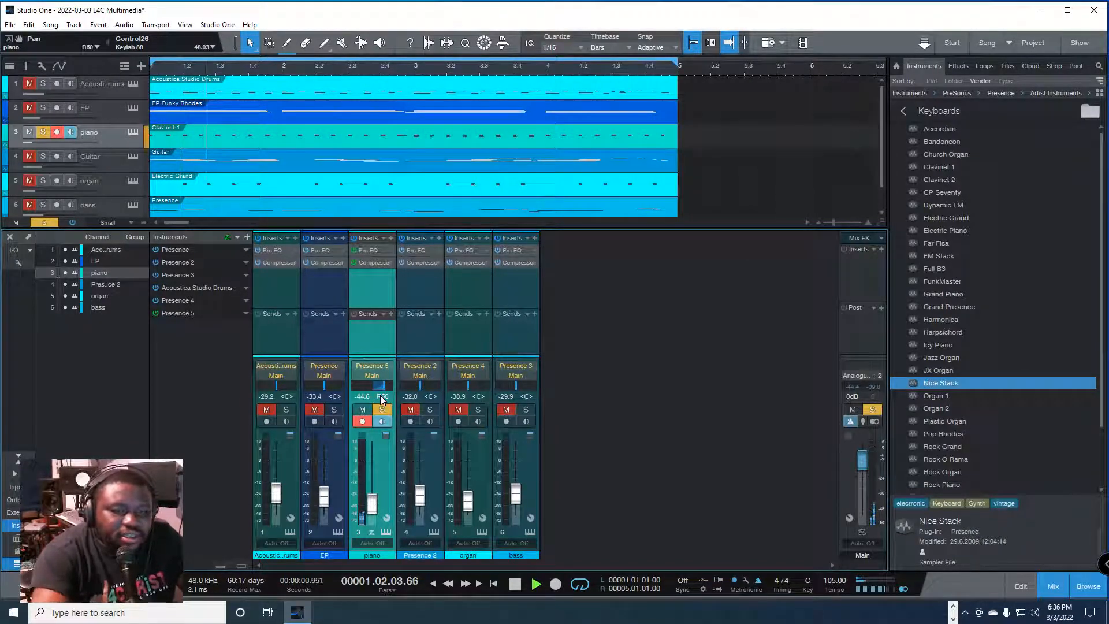
{"action": "left_click", "coordinate": [430, 410]}
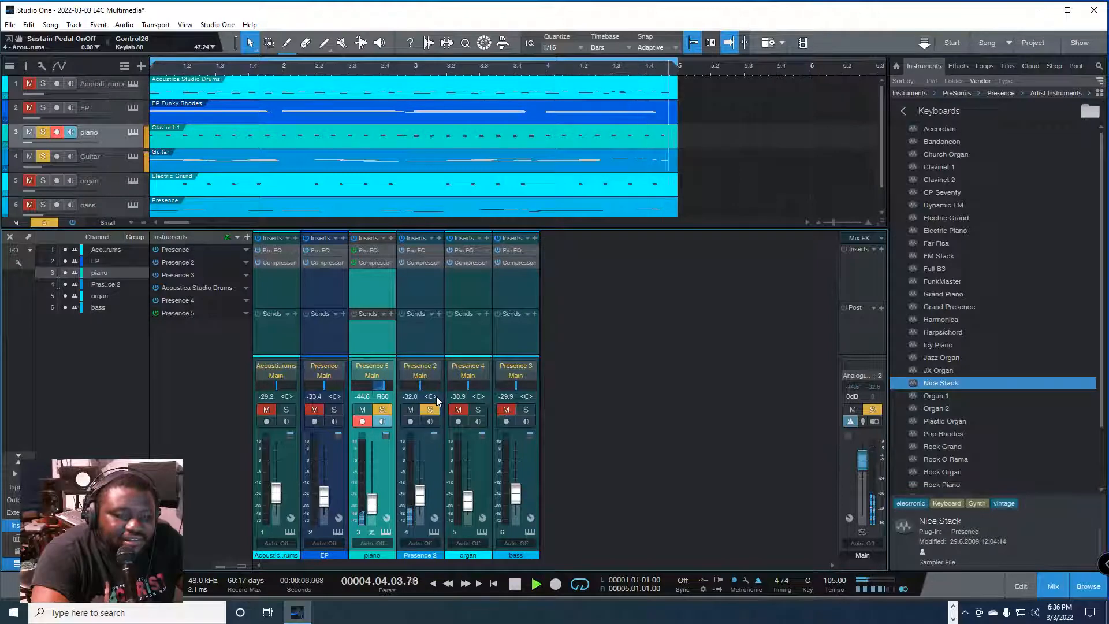
Step: Pan the Presence 2 guitar channel to L60, and solo the EP channel alongside the piano and guitar
{"action": "left_click", "coordinate": [435, 397]}
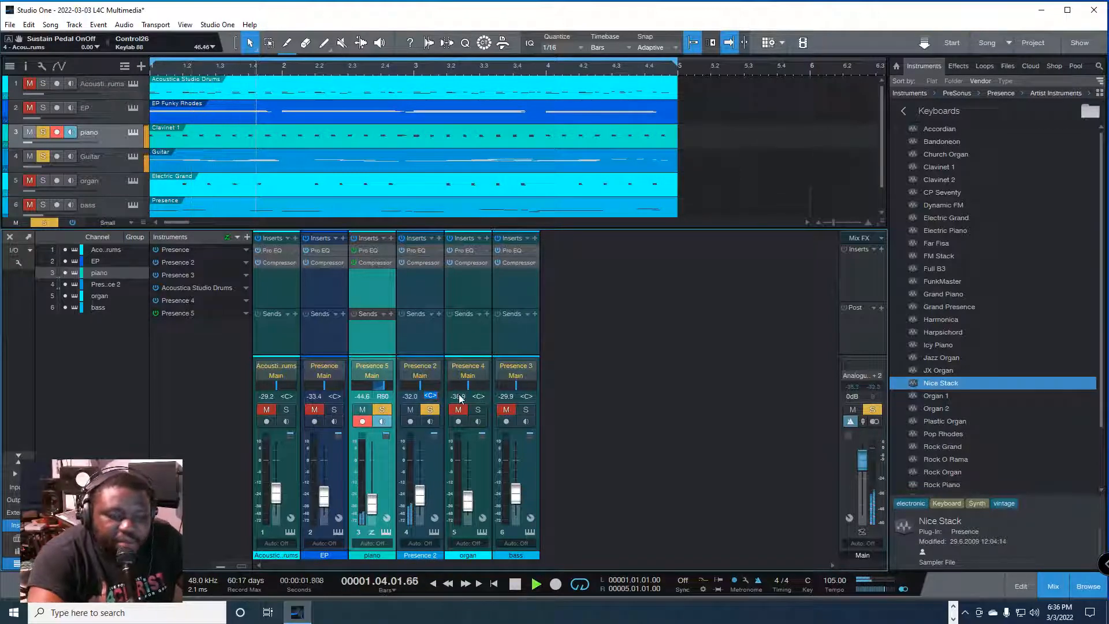
{"action": "type", "text": "L60"}
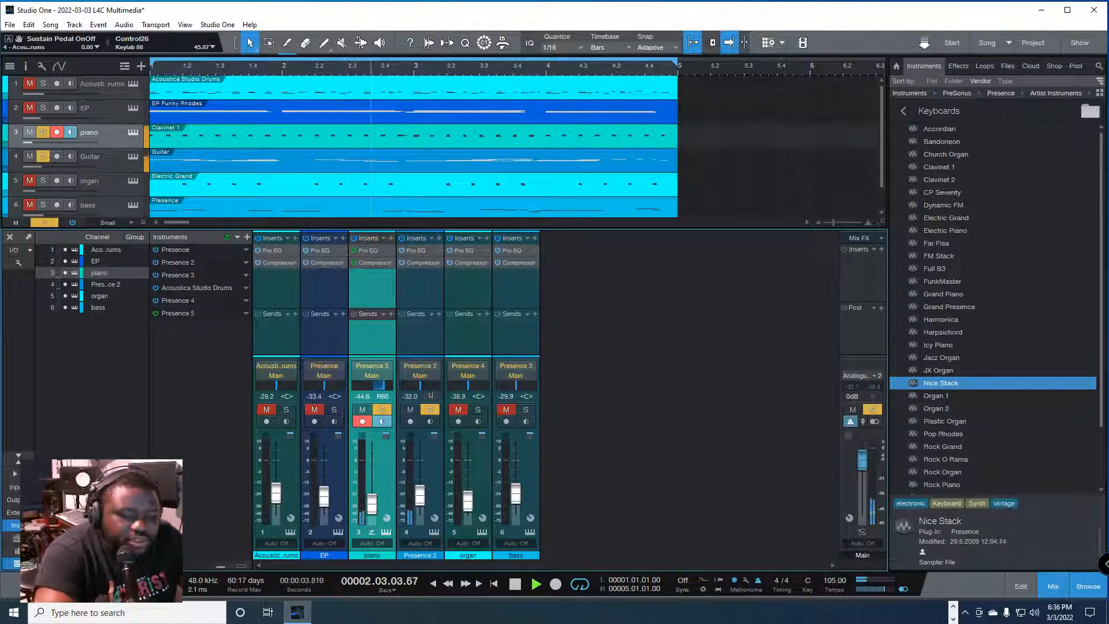
{"action": "key", "text": "Return"}
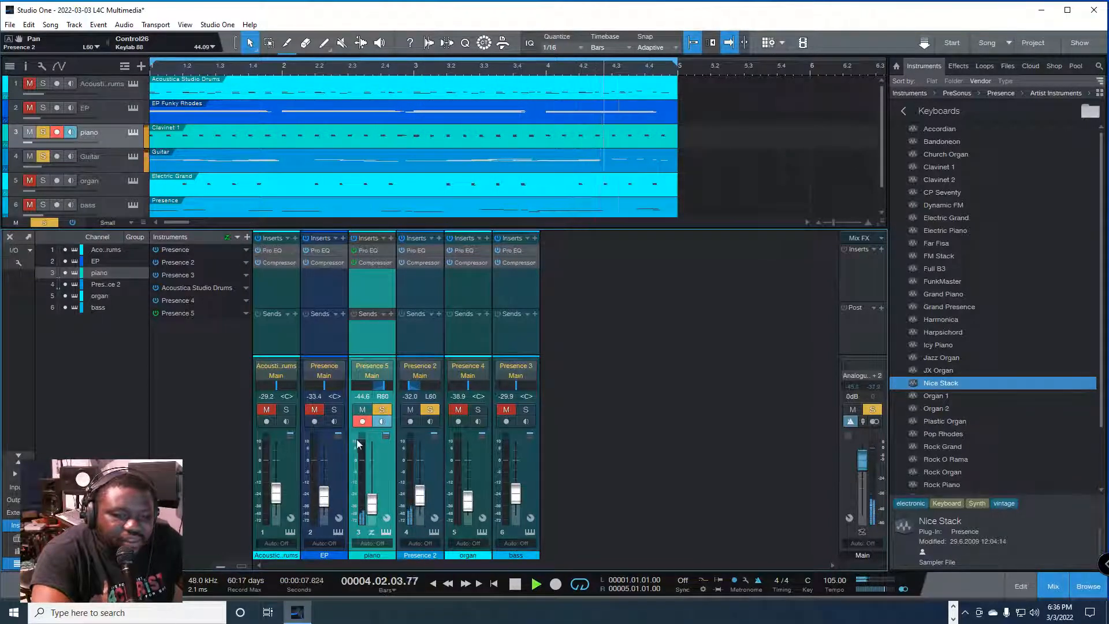
{"action": "left_click", "coordinate": [333, 410]}
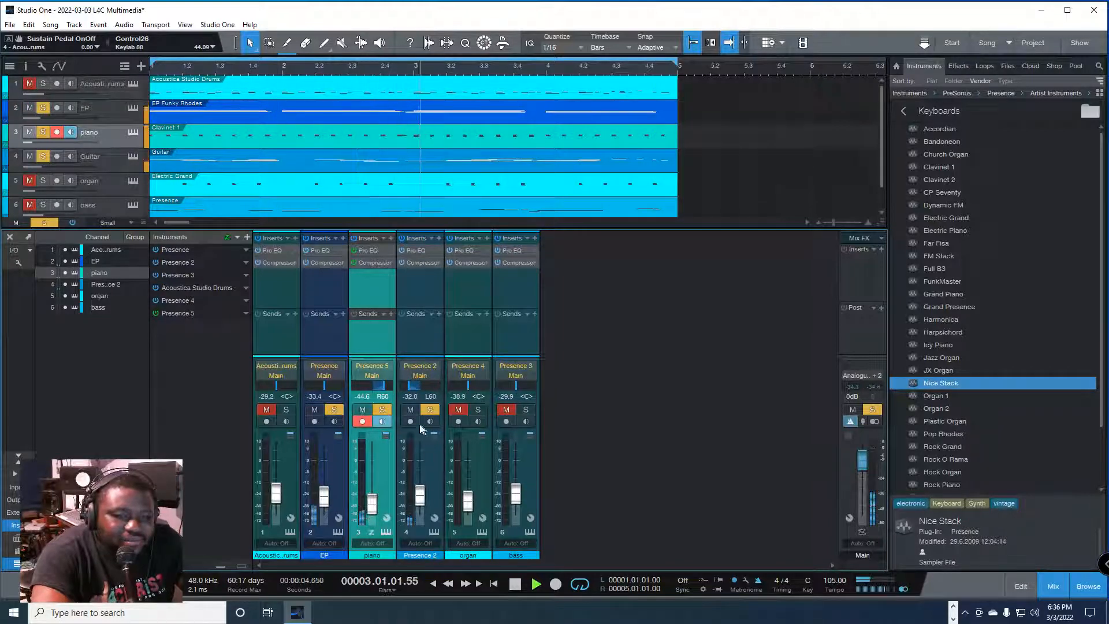
Step: Narrow the panning to R50 on the piano channel and L50 on the Presence 2 guitar channel
{"action": "left_click", "coordinate": [387, 396]}
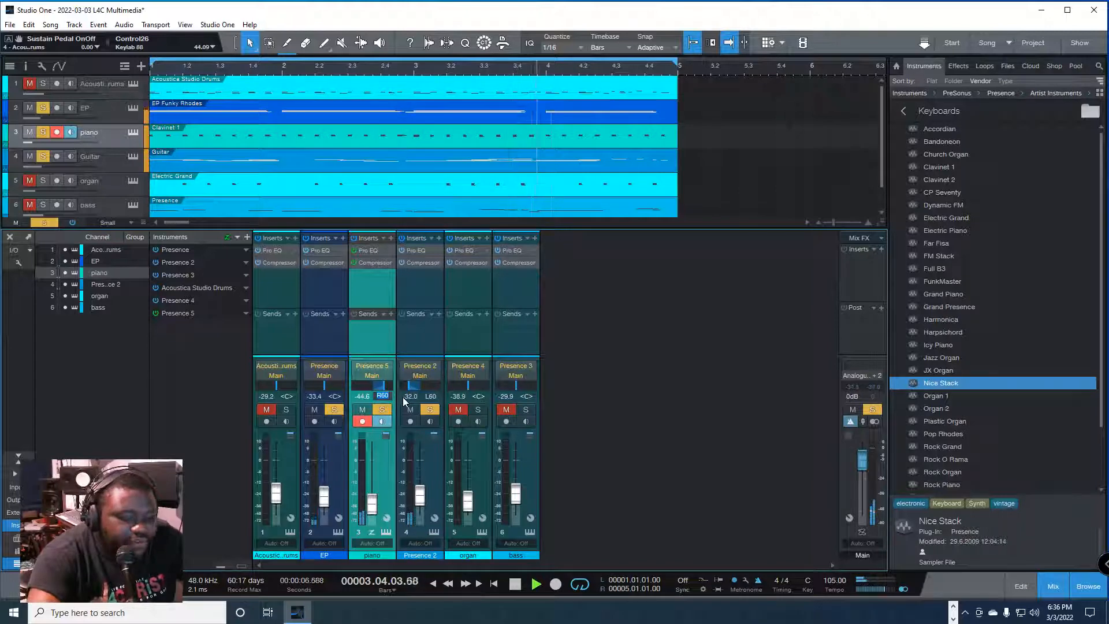
{"action": "type", "text": "50"}
{"action": "key", "text": "Return"}
{"action": "right_click", "coordinate": [388, 395]}
{"action": "left_click", "coordinate": [428, 389]}
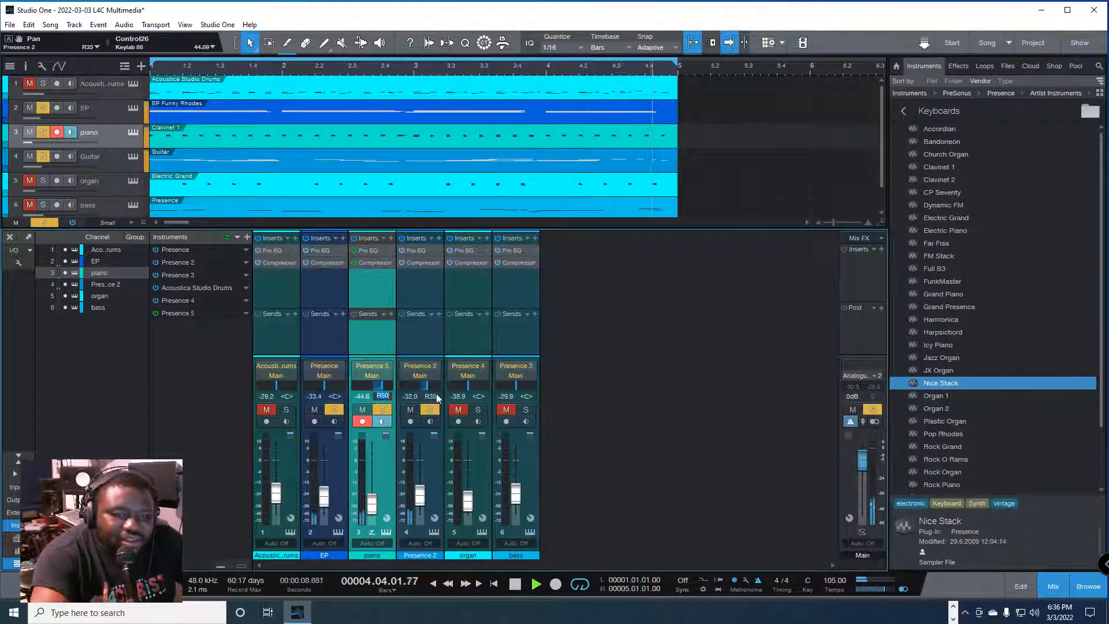
{"action": "left_click", "coordinate": [434, 396]}
{"action": "type", "text": "L50"}
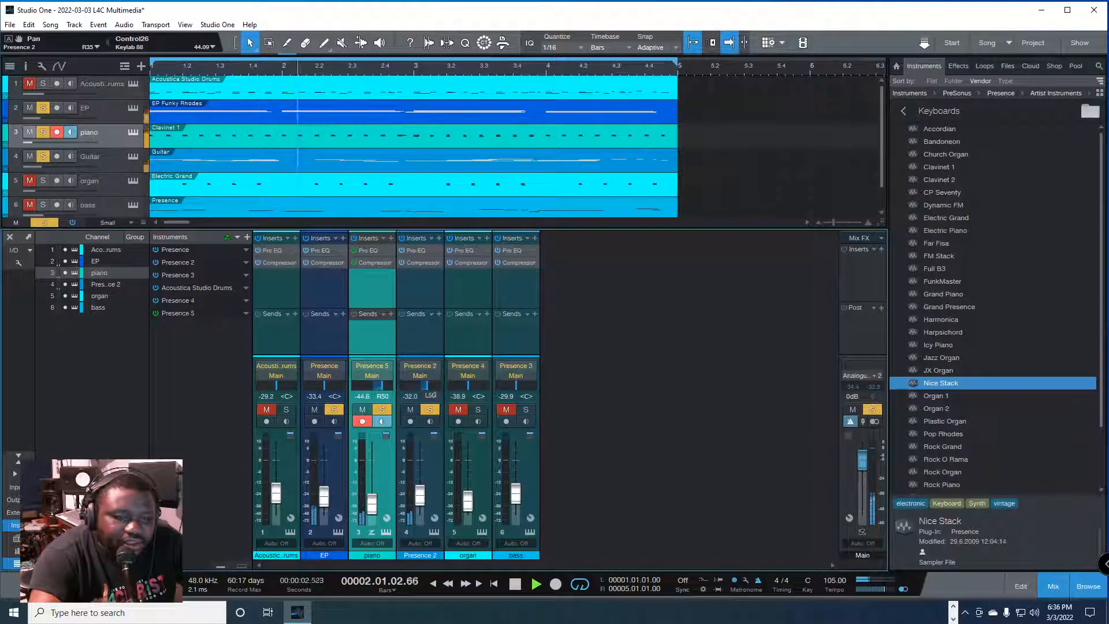
{"action": "key", "text": "Return"}
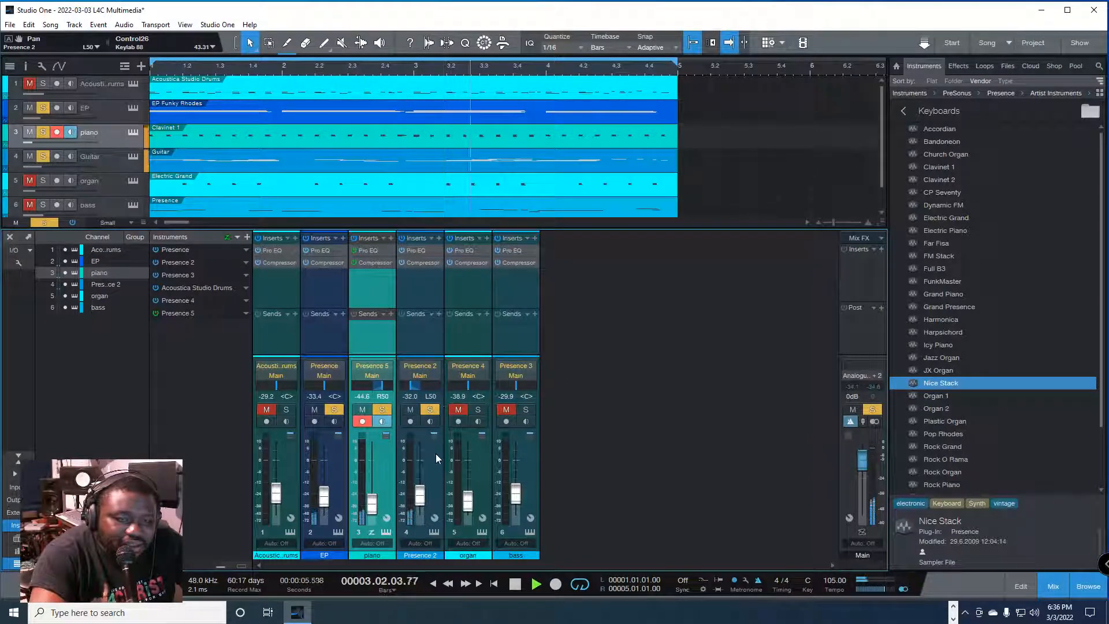
Step: Solo the organ channel along with the others, and lower its volume to -44.6 dB during playback
{"action": "key", "text": "space"}
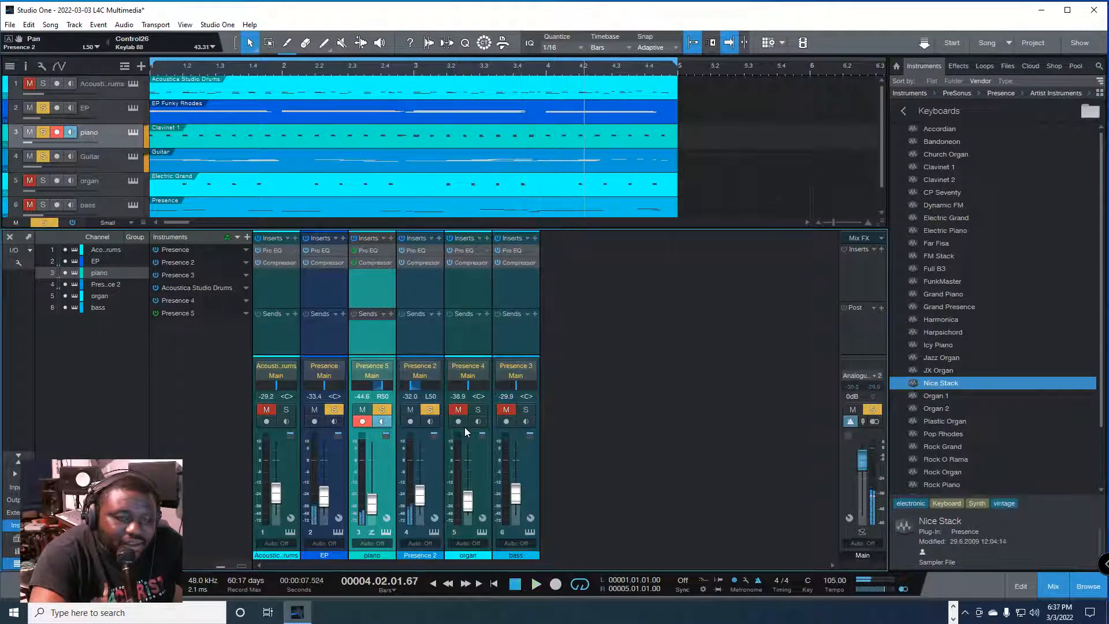
{"action": "left_click", "coordinate": [478, 411]}
{"action": "key", "text": "space"}
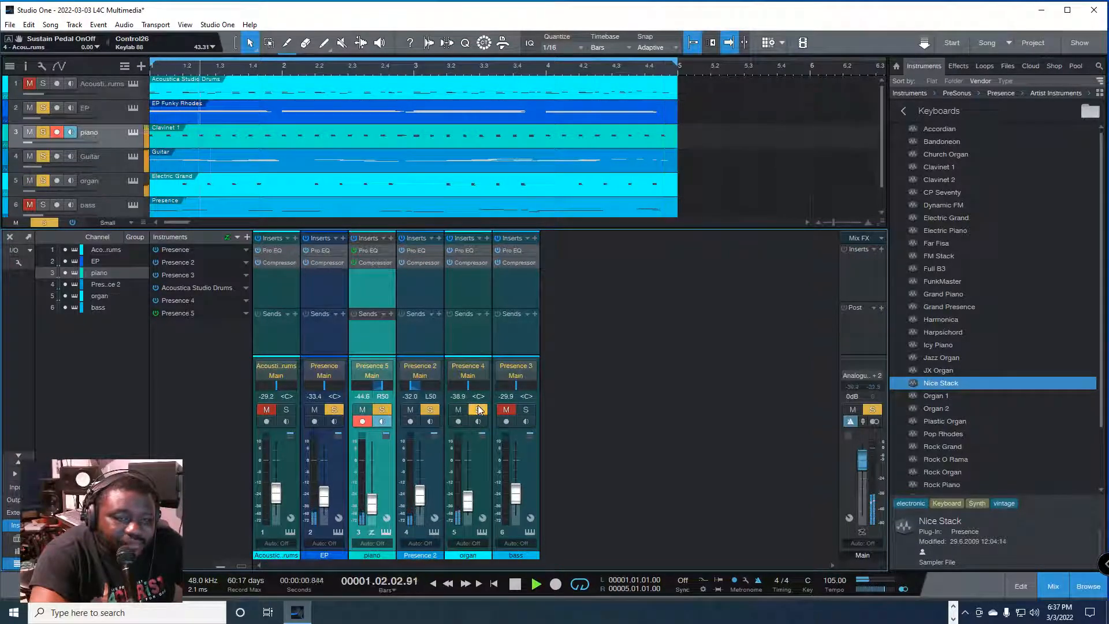
{"action": "scroll", "coordinate": [469, 507], "scroll_direction": "down", "scroll_amount": 3}
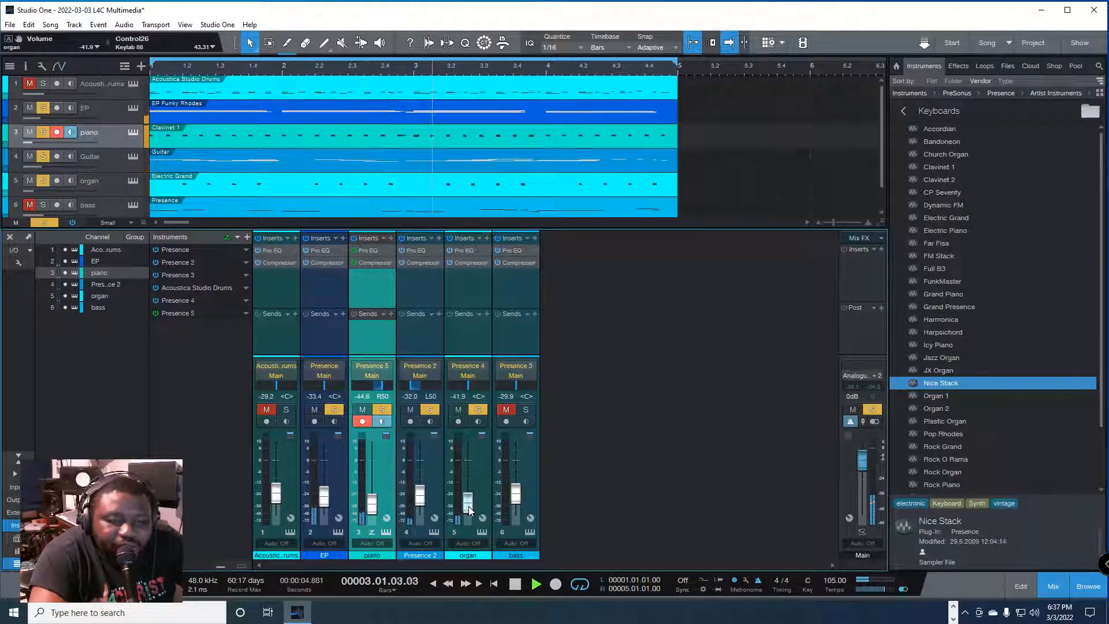
{"action": "scroll", "coordinate": [469, 507], "scroll_direction": "down", "scroll_amount": 3}
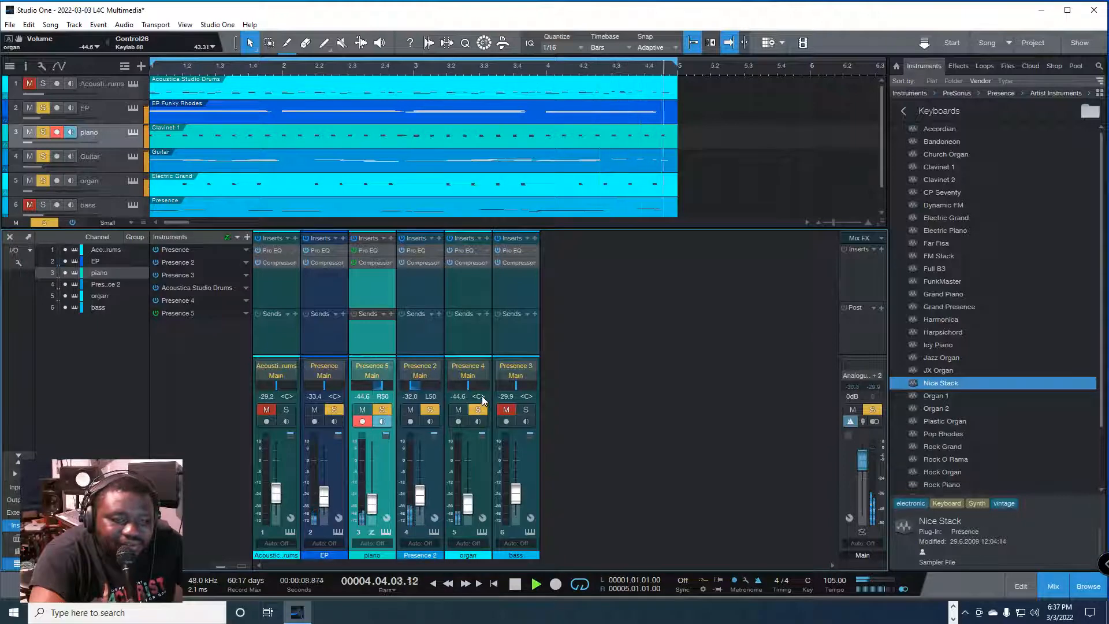
{"action": "left_click", "coordinate": [474, 480]}
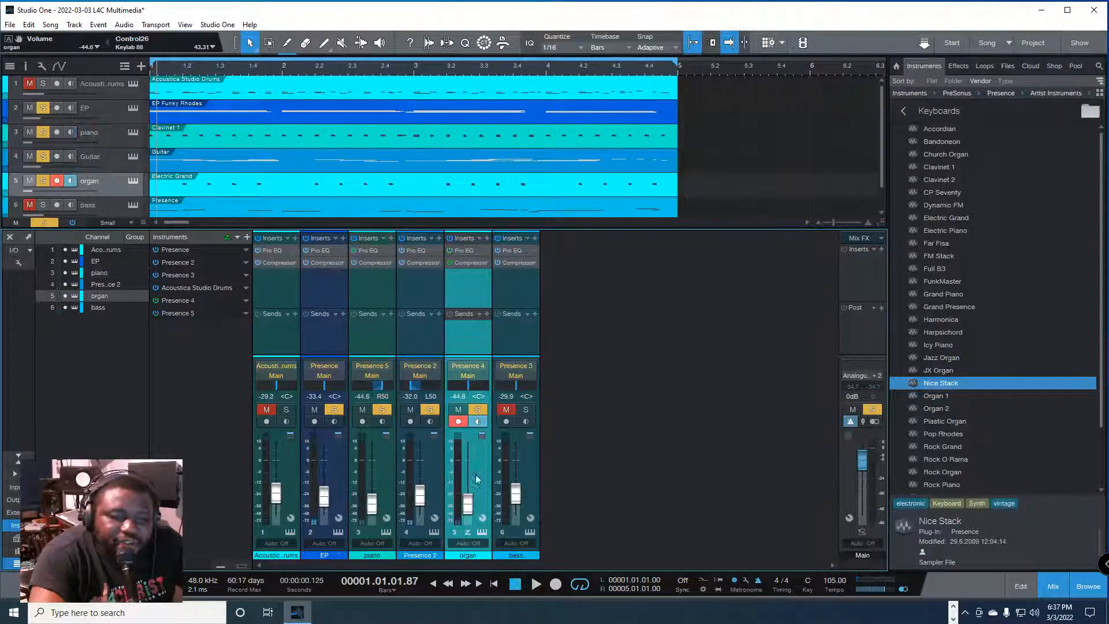
Step: Clear the solo on the EP, piano, guitar and organ channels together, and select the EP channel alone
{"action": "left_click", "coordinate": [338, 453]}
{"action": "left_click", "coordinate": [336, 410]}
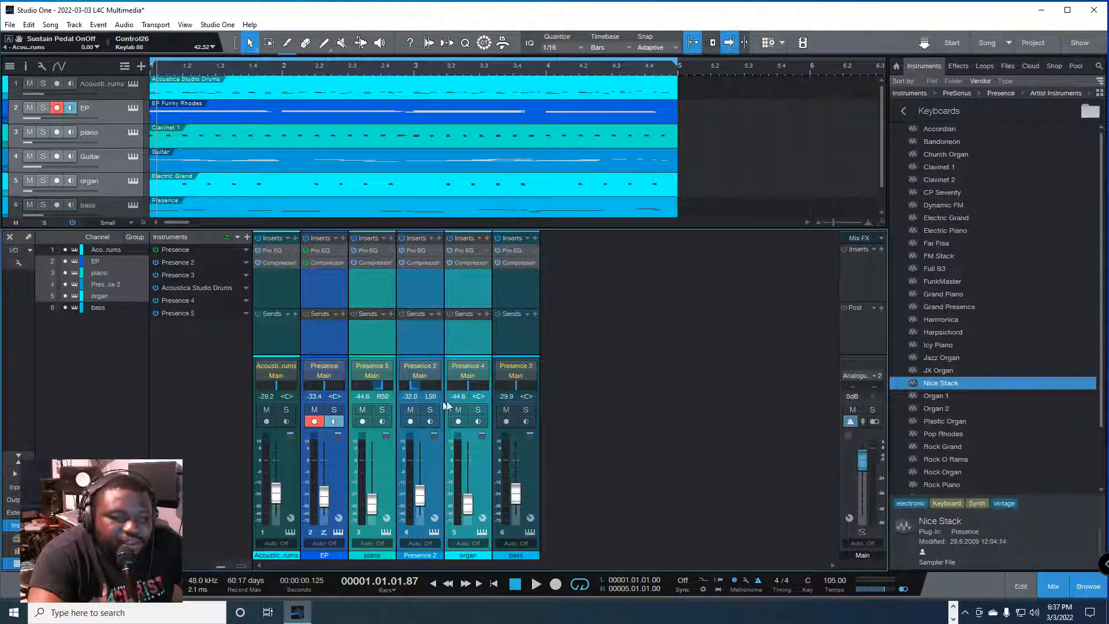
{"action": "left_click", "coordinate": [436, 466]}
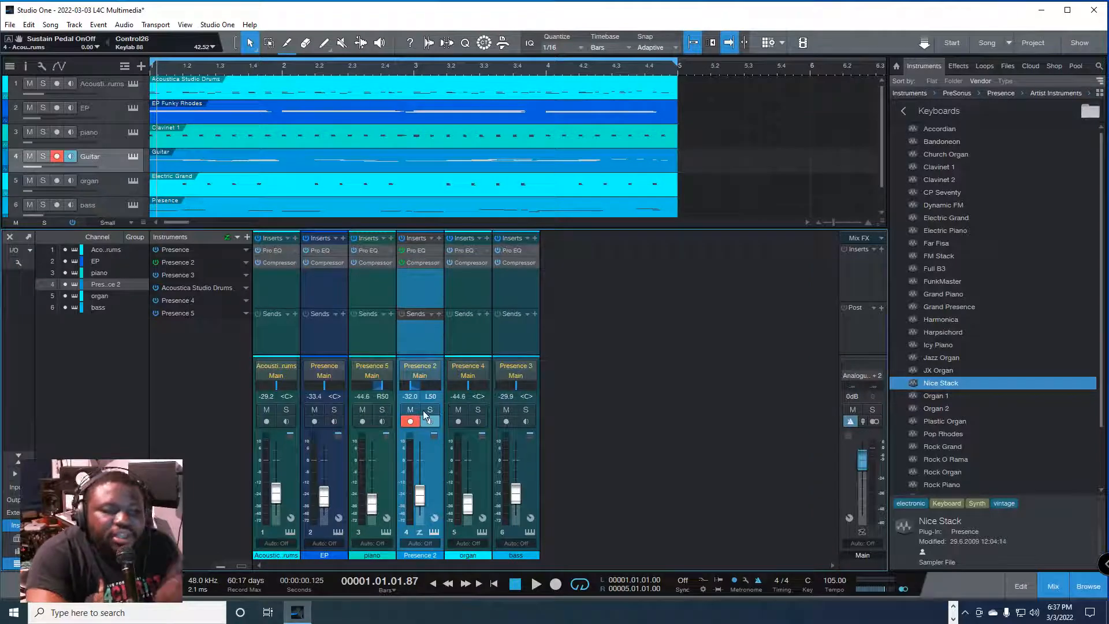
{"action": "left_click", "coordinate": [339, 404]}
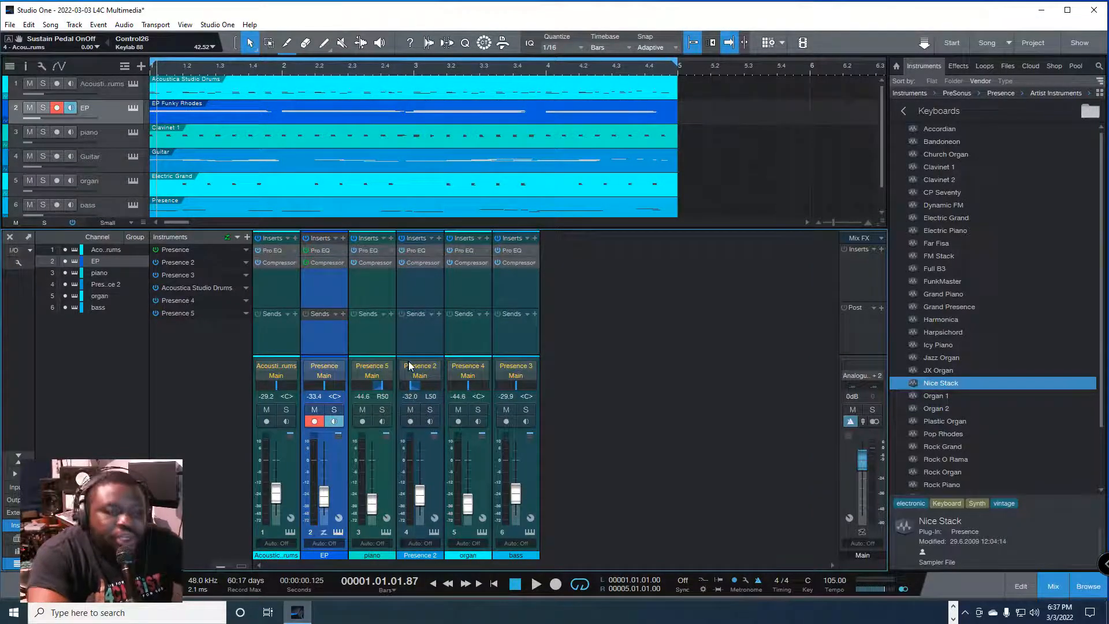
Step: Solo the Acoustica Studio Drums channel and play a short passage of it
{"action": "left_click", "coordinate": [285, 410]}
{"action": "key", "text": "space"}
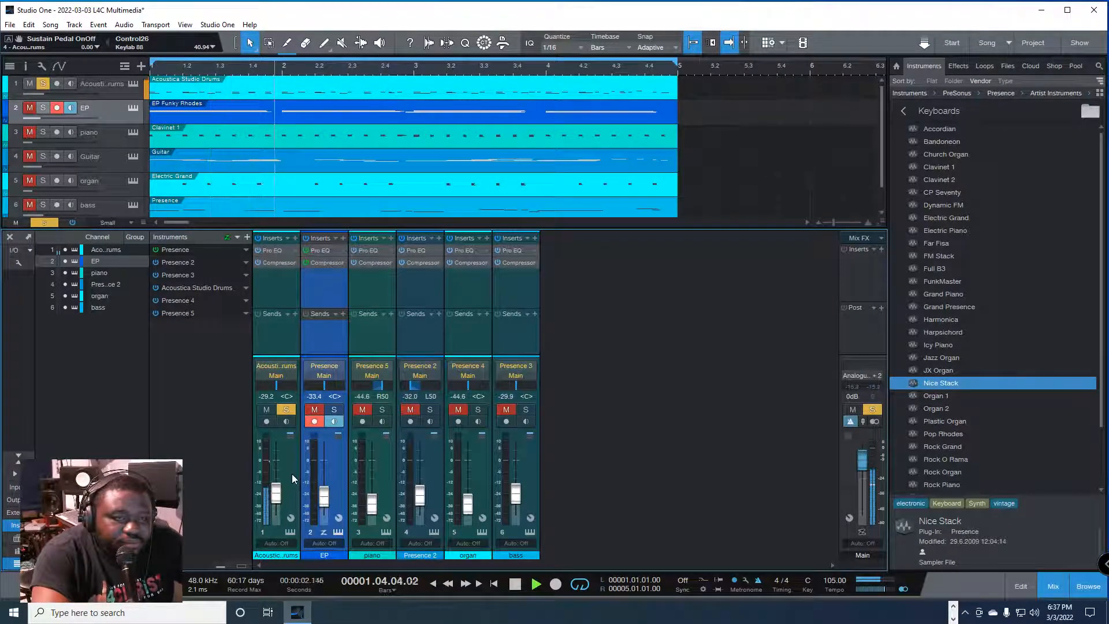
{"action": "key", "text": "space"}
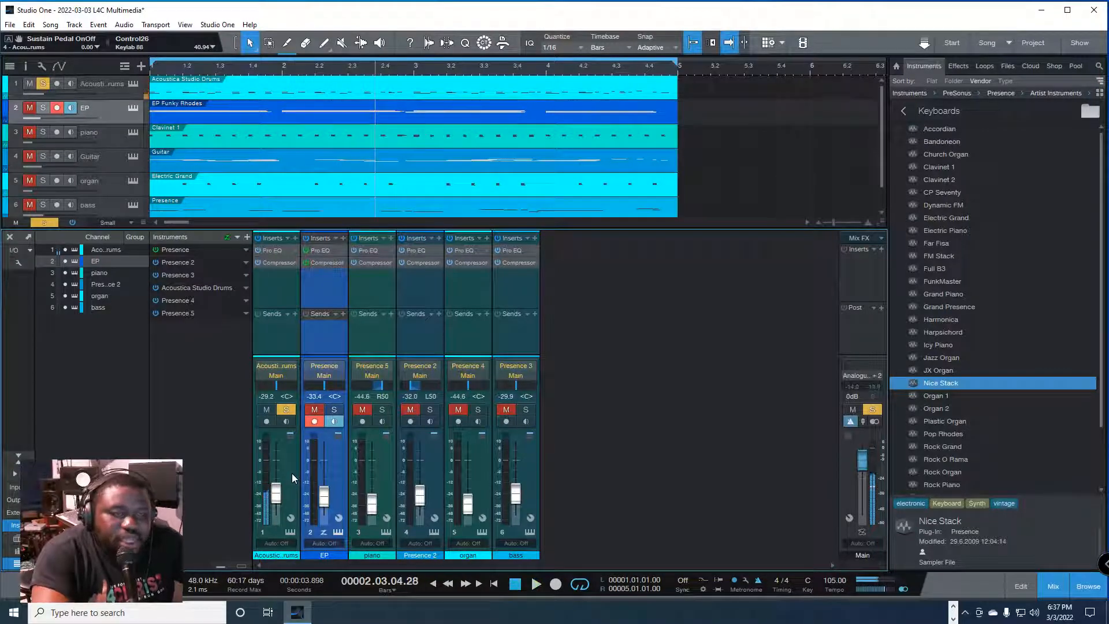
Step: Add a bus channel to the drums channel's sends and name the bus Rverb
{"action": "left_click", "coordinate": [295, 314]}
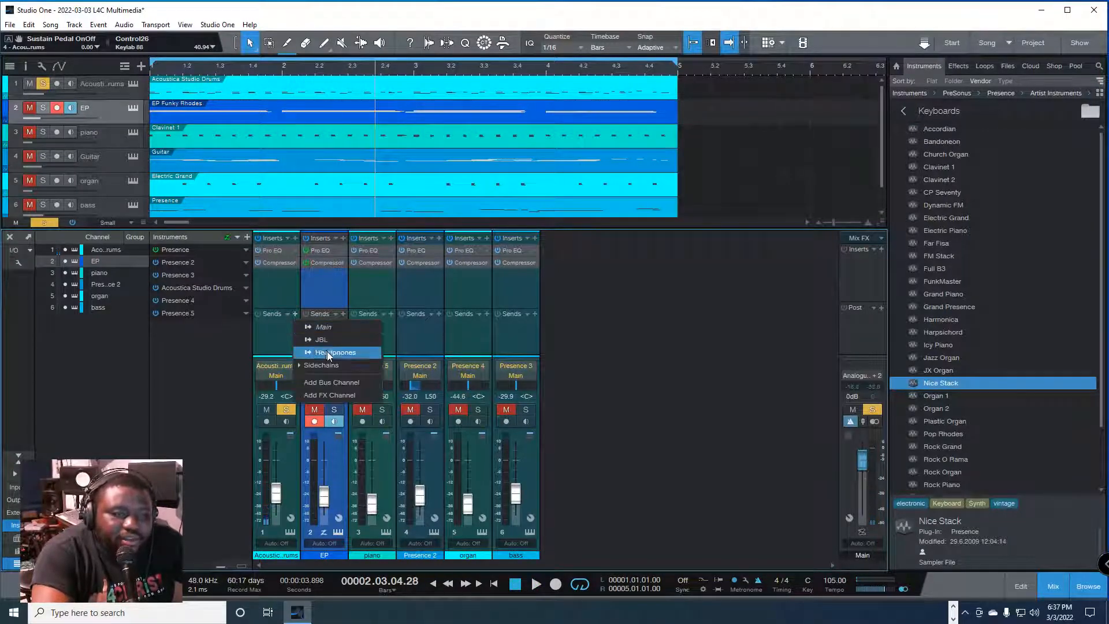
{"action": "left_click", "coordinate": [277, 324]}
{"action": "left_click", "coordinate": [295, 313]}
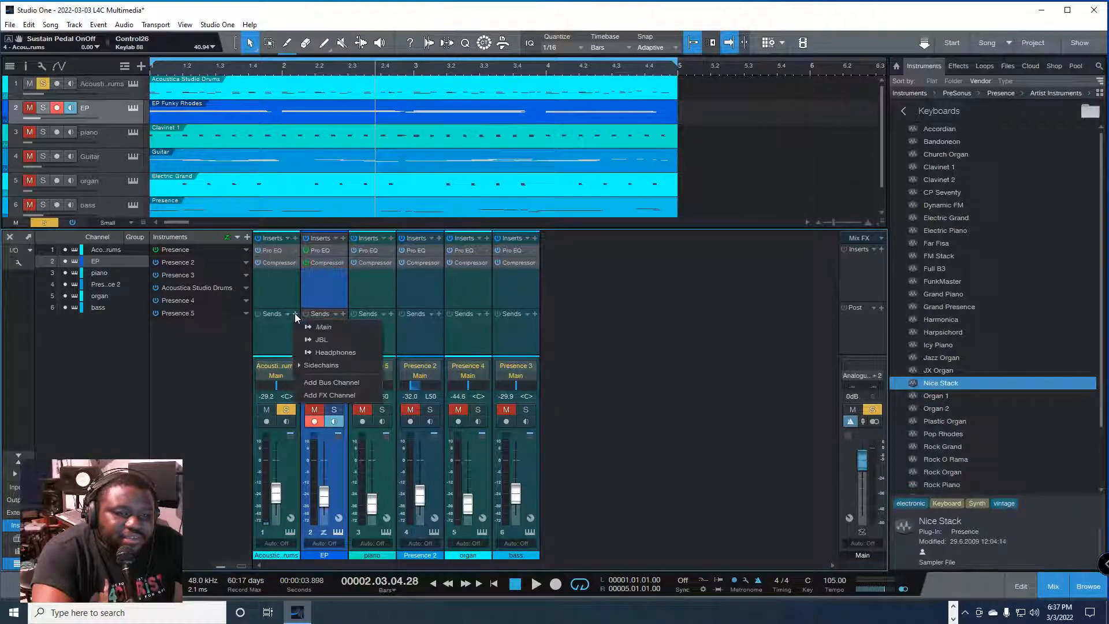
{"action": "left_click", "coordinate": [329, 380]}
{"action": "double_click", "coordinate": [570, 554]}
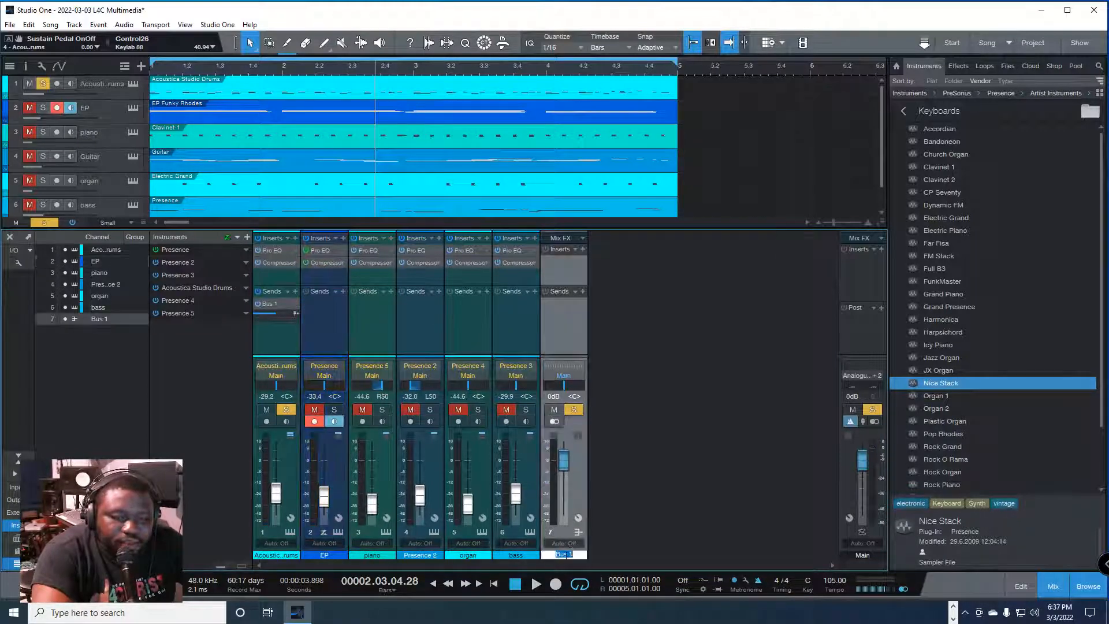
{"action": "type", "text": "Rverb"}
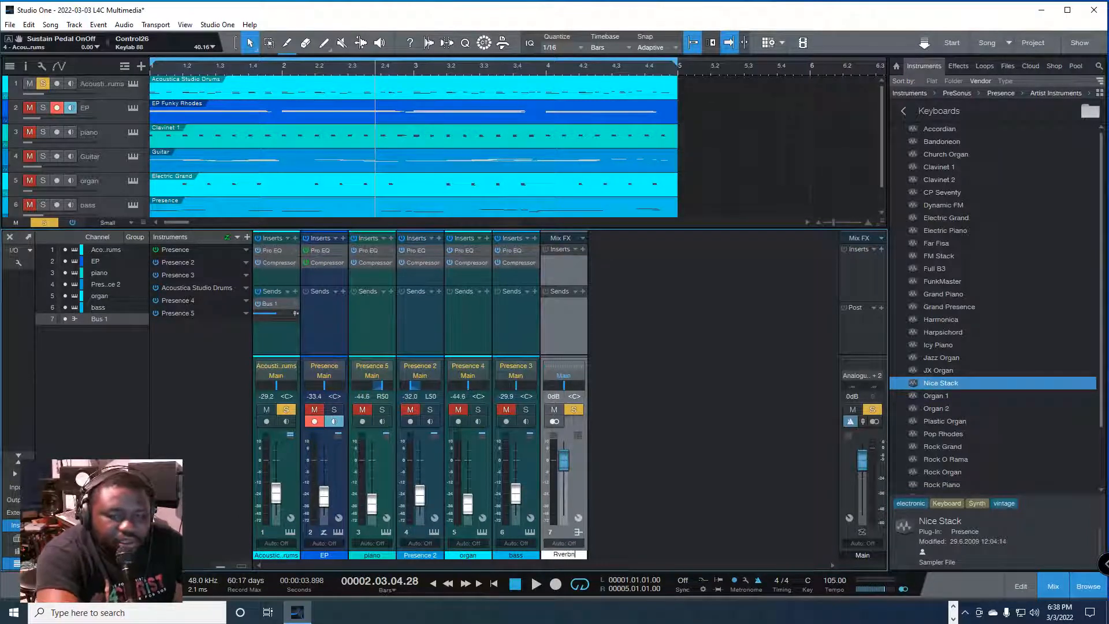
{"action": "key", "text": "Return"}
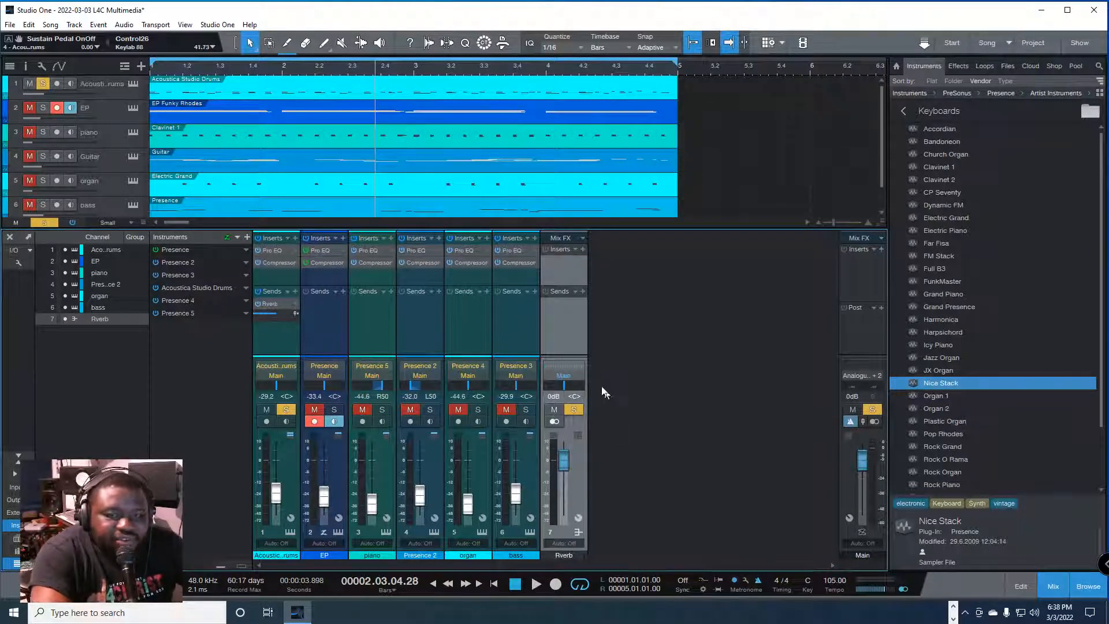
Step: Insert the PreSonus Room Reverb effect on the Rverb bus with its default settings, and close the effect window
{"action": "left_click", "coordinate": [583, 249]}
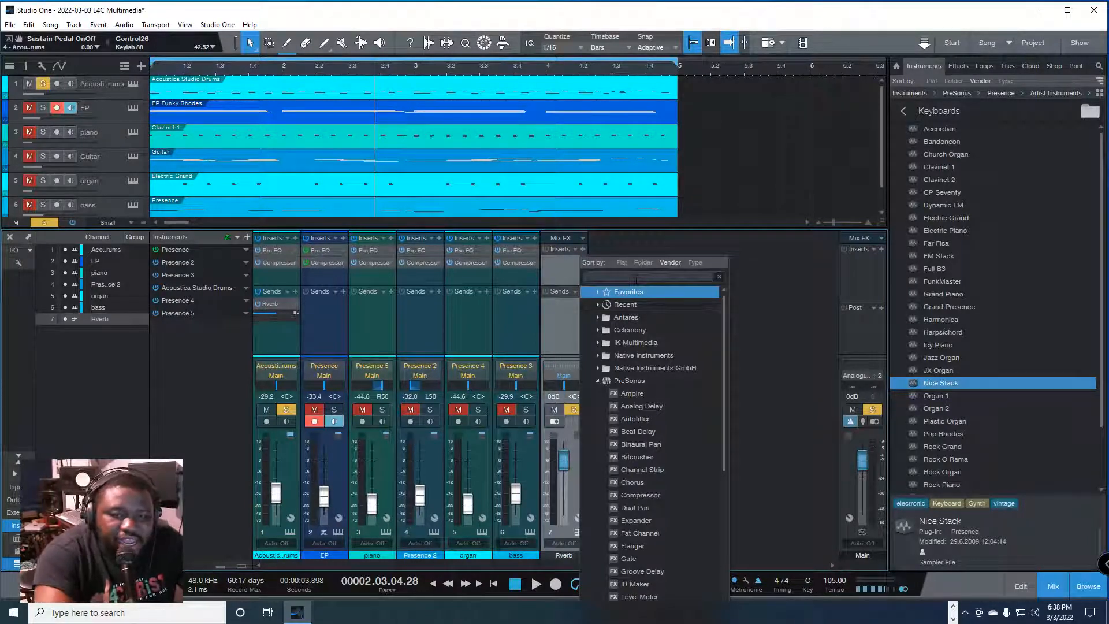
{"action": "scroll", "coordinate": [635, 497], "scroll_direction": "down", "scroll_amount": 2}
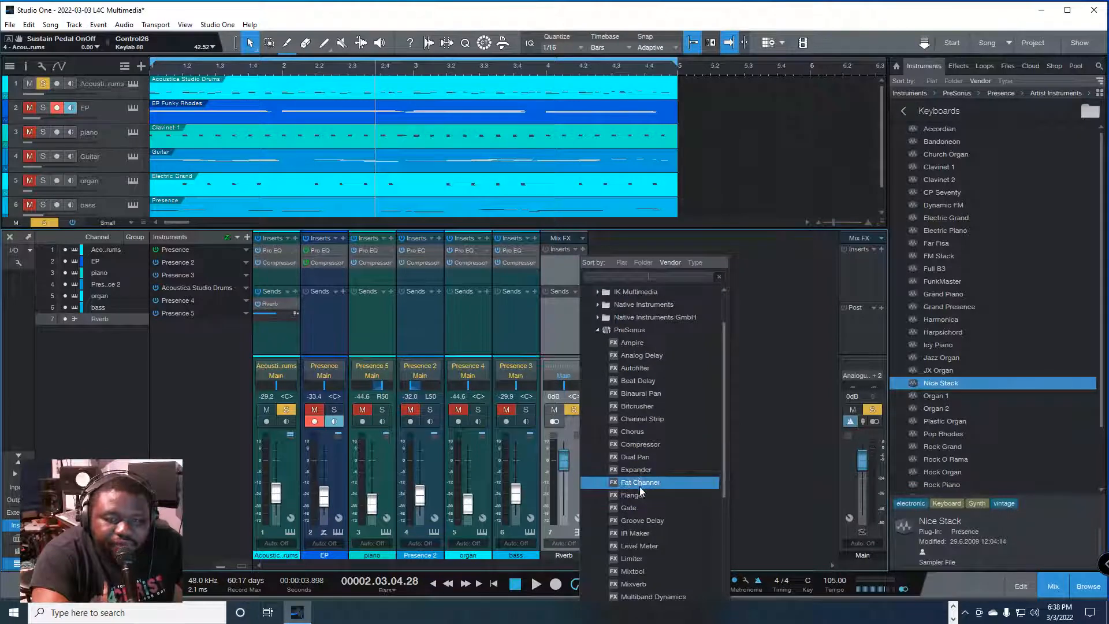
{"action": "scroll", "coordinate": [639, 501], "scroll_direction": "down", "scroll_amount": 5}
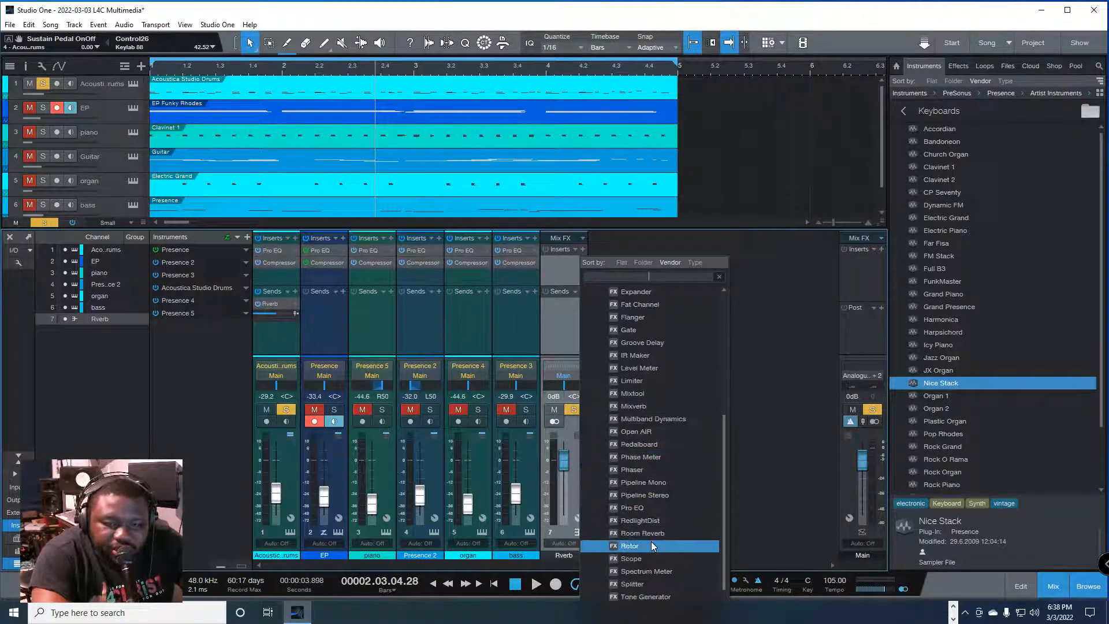
{"action": "left_click", "coordinate": [677, 534]}
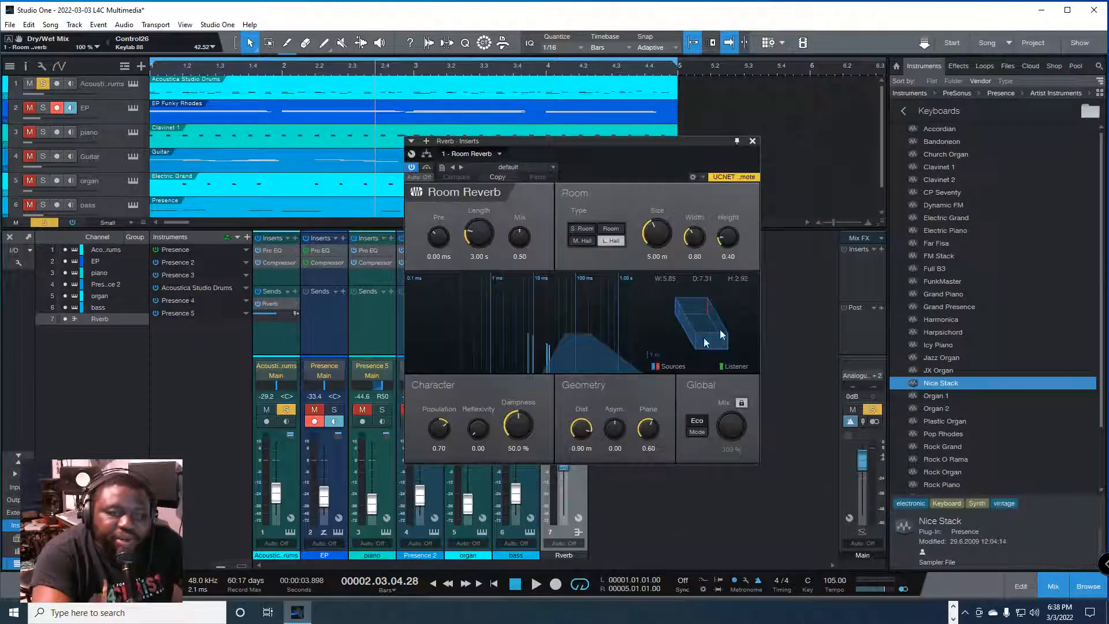
{"action": "left_click", "coordinate": [753, 140]}
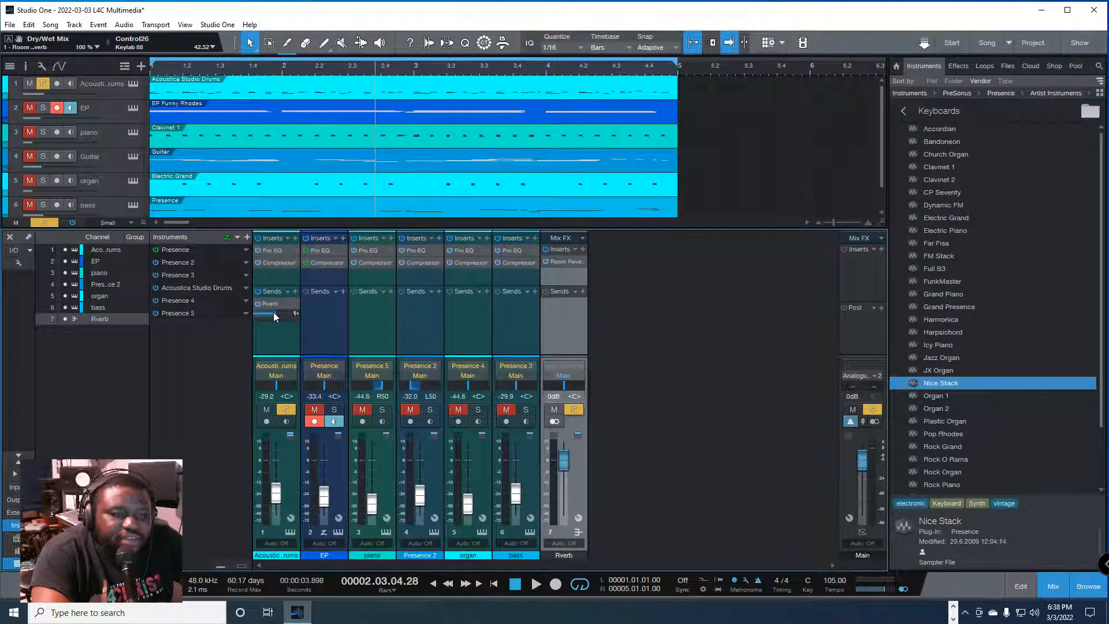
Step: Audition the drums' Rverb send from fully off up to -21.6 dB, and set its level to -33.1 dB
{"action": "left_click_drag", "start_coordinate": [274, 312], "coordinate": [252, 313]}
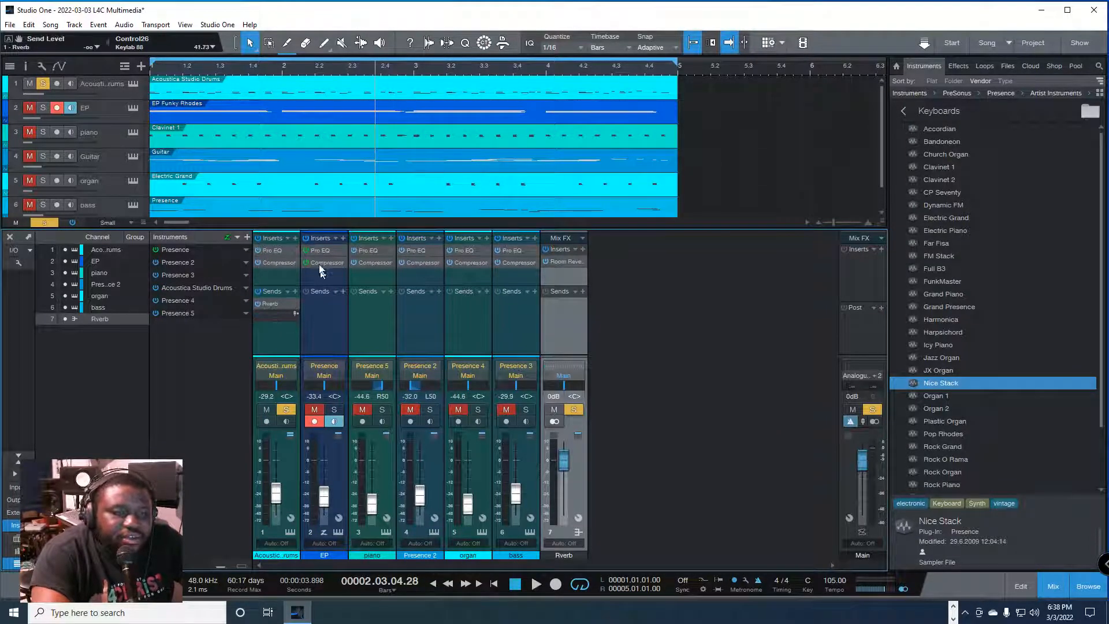
{"action": "left_click", "coordinate": [172, 68]}
{"action": "key", "text": "space"}
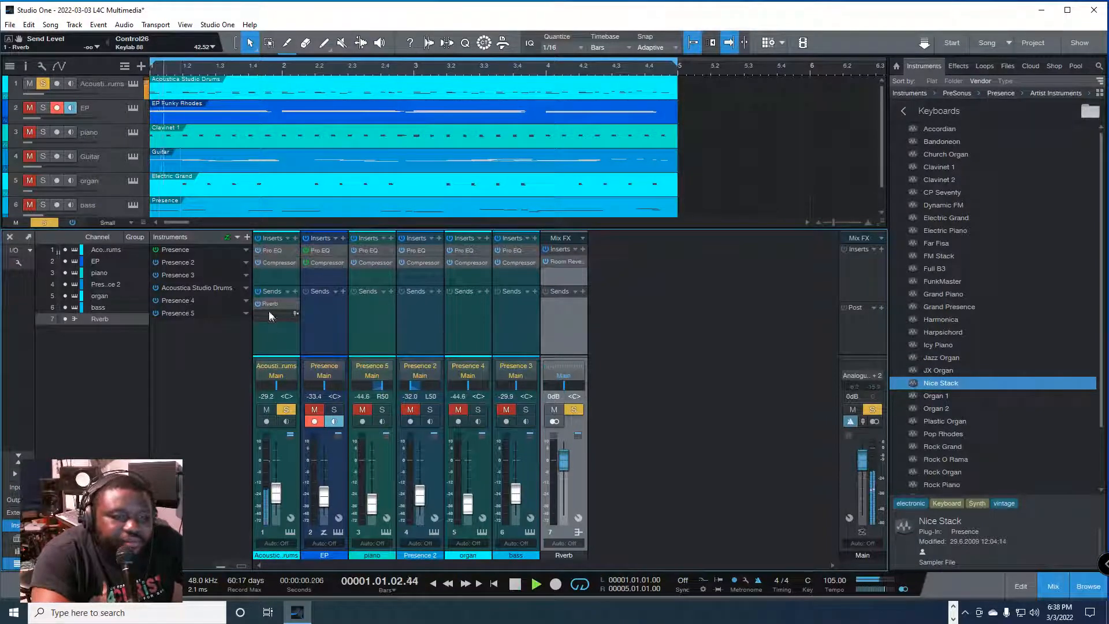
{"action": "mouse_move", "coordinate": [254, 313]}
{"action": "left_mouse_down"}
{"action": "mouse_move", "coordinate": [293, 317]}
{"action": "mouse_move", "coordinate": [270, 317]}
{"action": "left_mouse_up"}
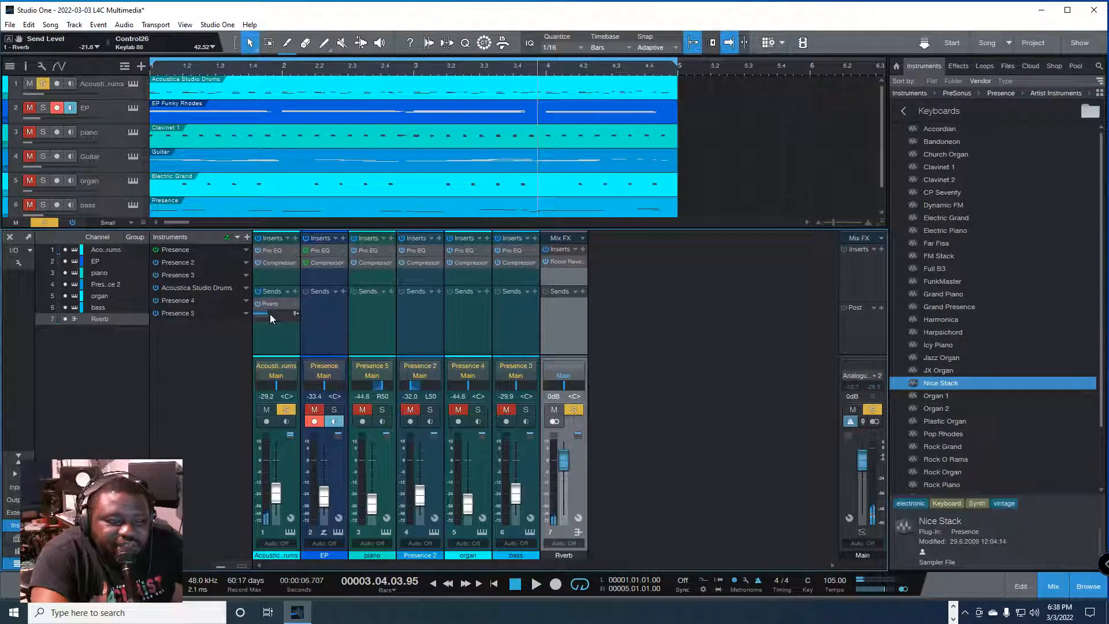
{"action": "key", "text": "space"}
{"action": "mouse_move", "coordinate": [271, 316]}
{"action": "left_mouse_down"}
{"action": "mouse_move", "coordinate": [282, 315]}
{"action": "mouse_move", "coordinate": [262, 313]}
{"action": "left_mouse_up"}
{"action": "key", "text": "space"}
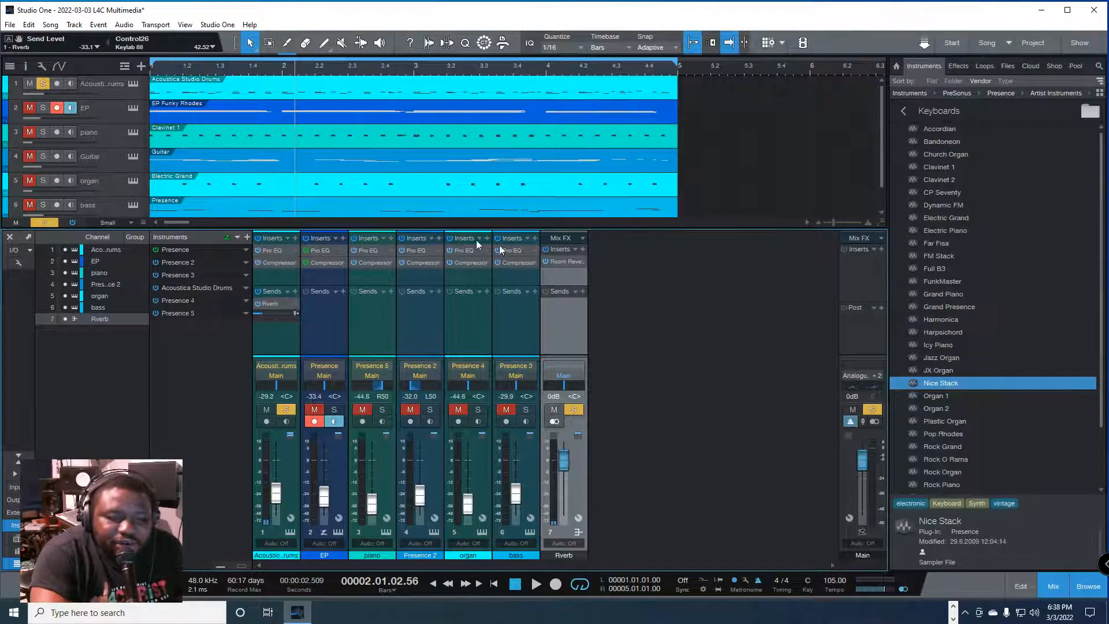
Step: Add a new bus to the organ channel's sends, name it RVerb 2, and rename the drums' reverb bus Rverb 1
{"action": "left_click", "coordinate": [487, 292]}
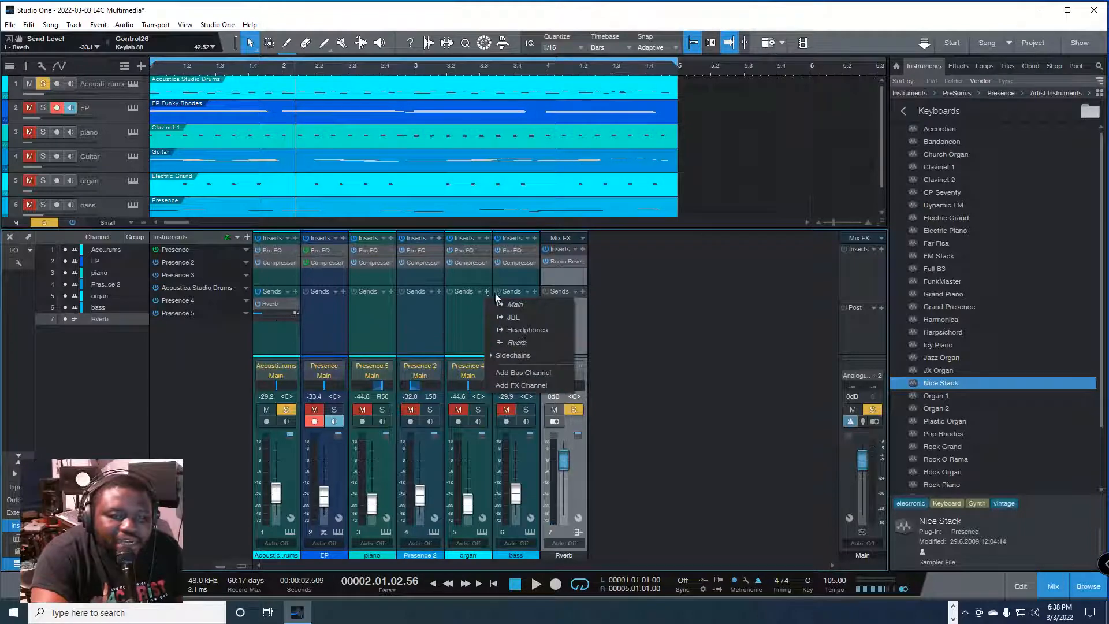
{"action": "left_click", "coordinate": [529, 373]}
{"action": "double_click", "coordinate": [613, 555]}
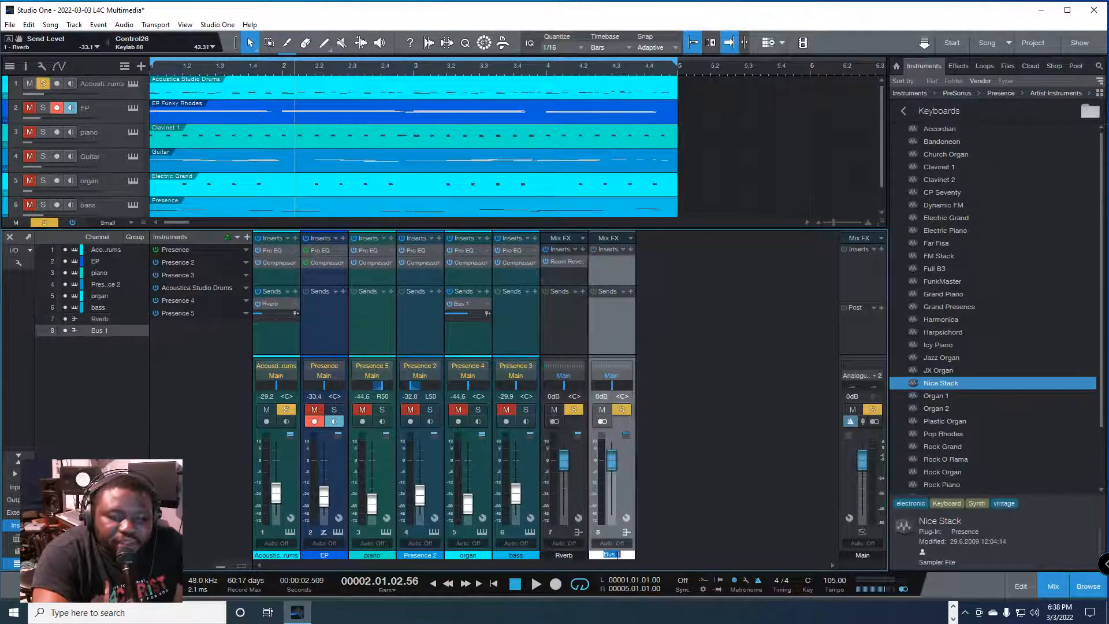
{"action": "type", "text": "RVerb 2"}
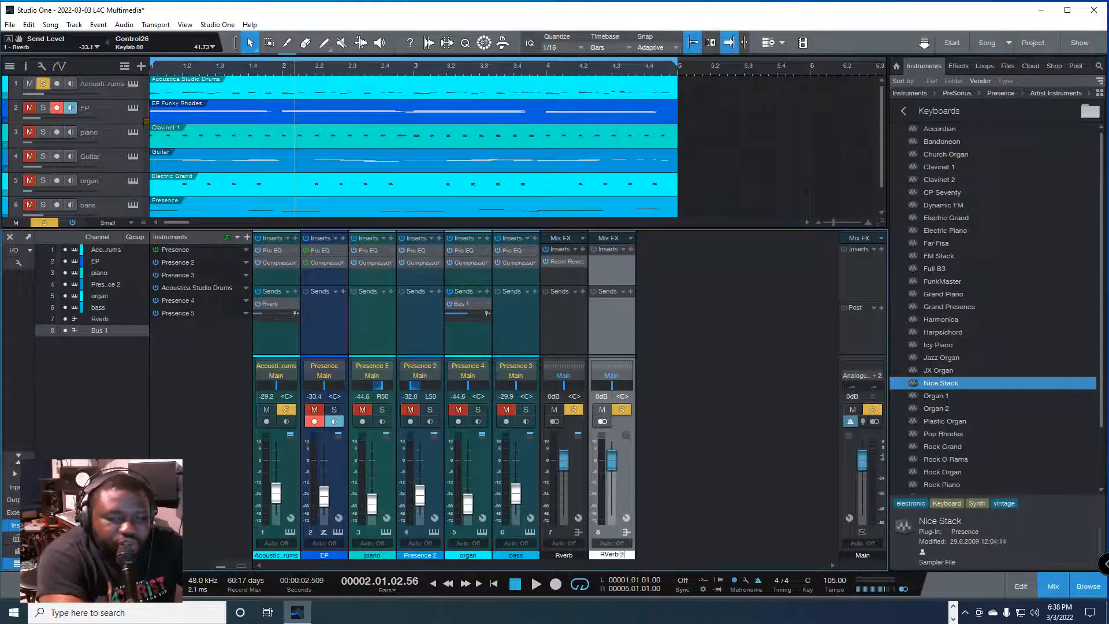
{"action": "key", "text": "Return"}
{"action": "double_click", "coordinate": [580, 555]}
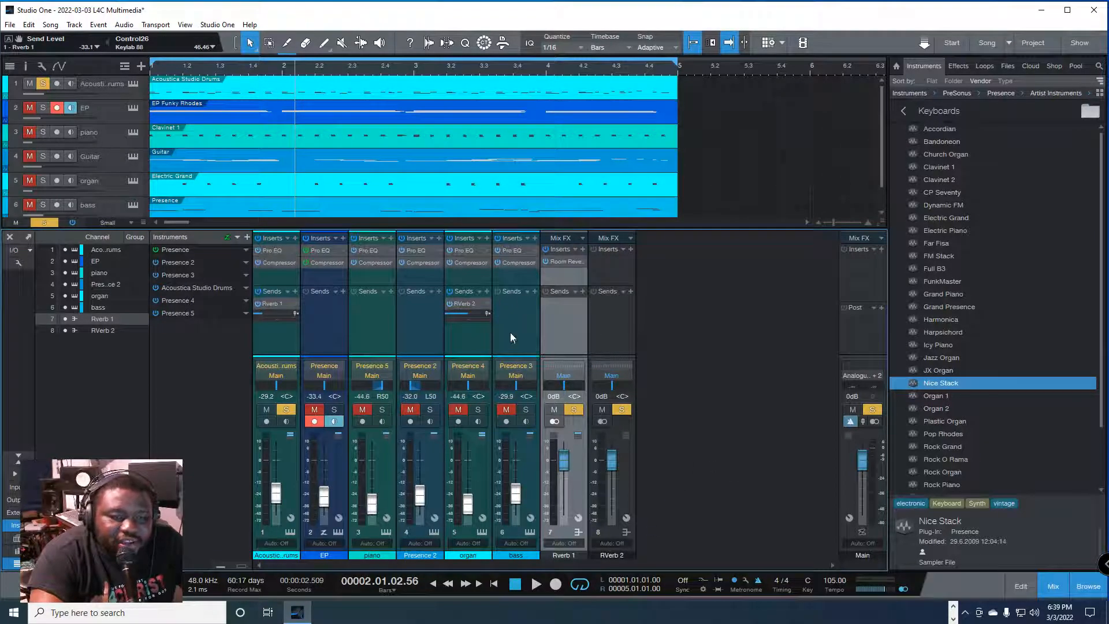
Step: Copy the Room Reverb insert from the Rverb 1 bus to RVerb 2 and close the effect window
{"action": "left_click", "coordinate": [564, 262]}
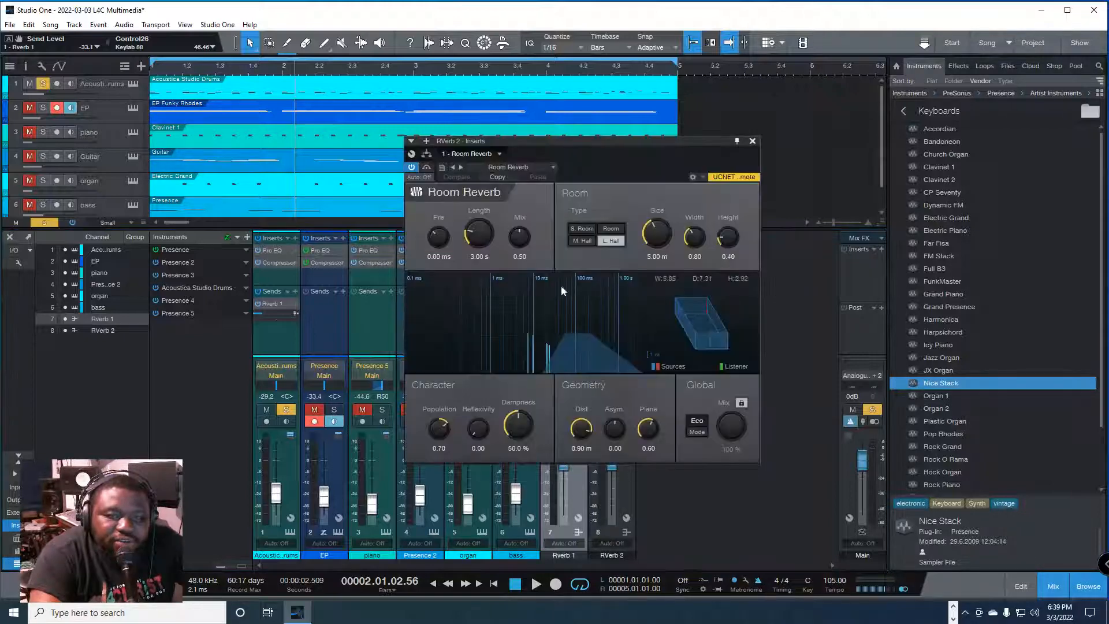
{"action": "left_click", "coordinate": [751, 141]}
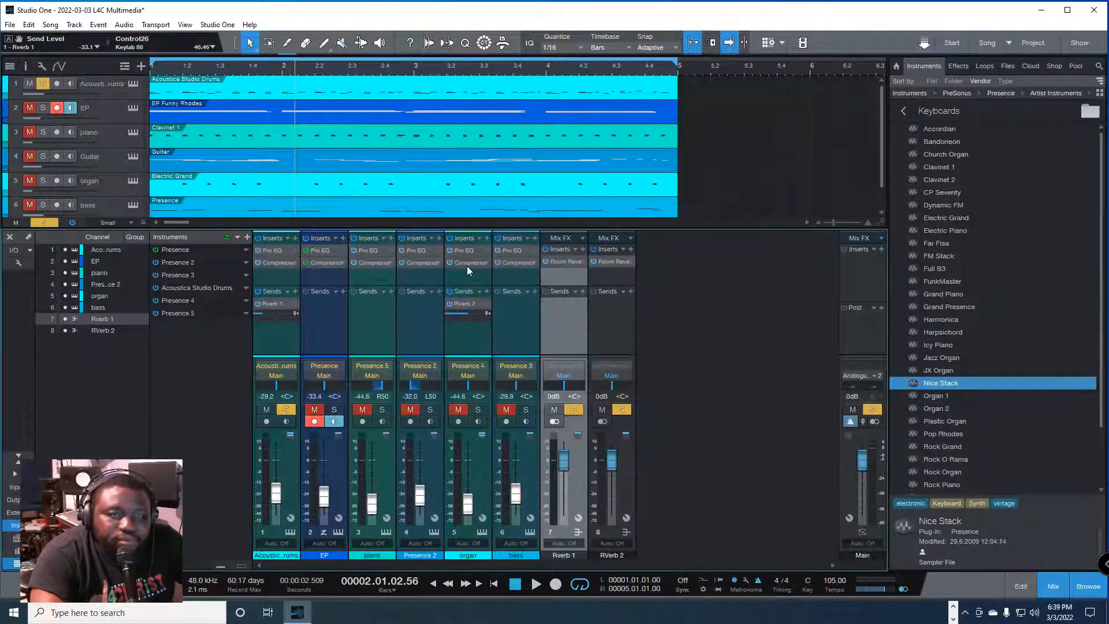
Step: Solo the organ instead of the drums during playback and set its RVerb 2 send level to -9.0 dB
{"action": "key", "text": "space"}
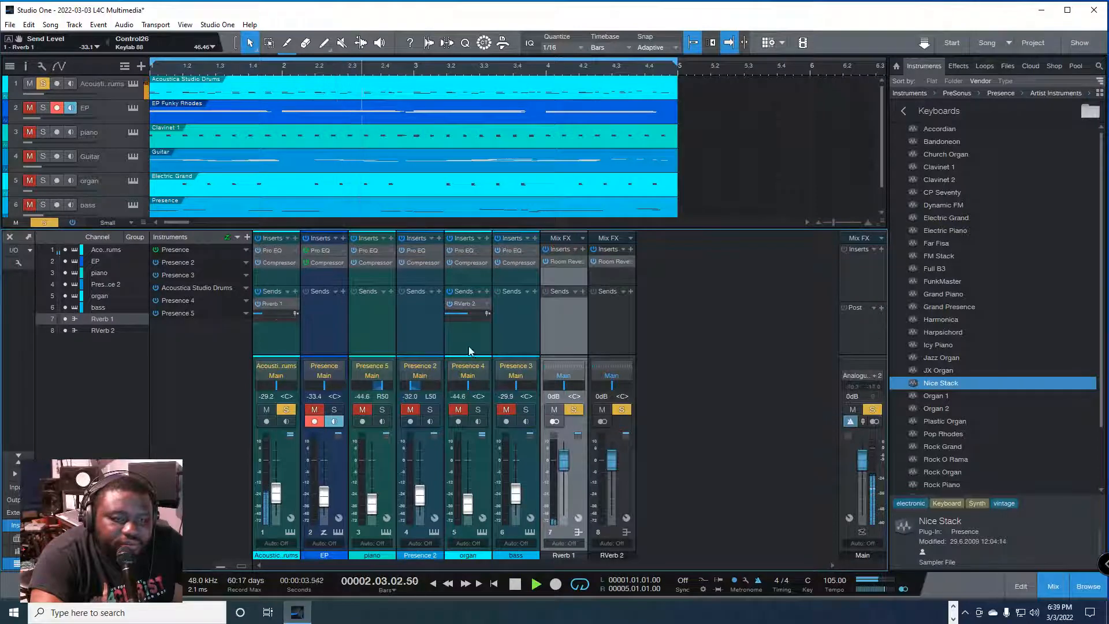
{"action": "left_click", "coordinate": [477, 410]}
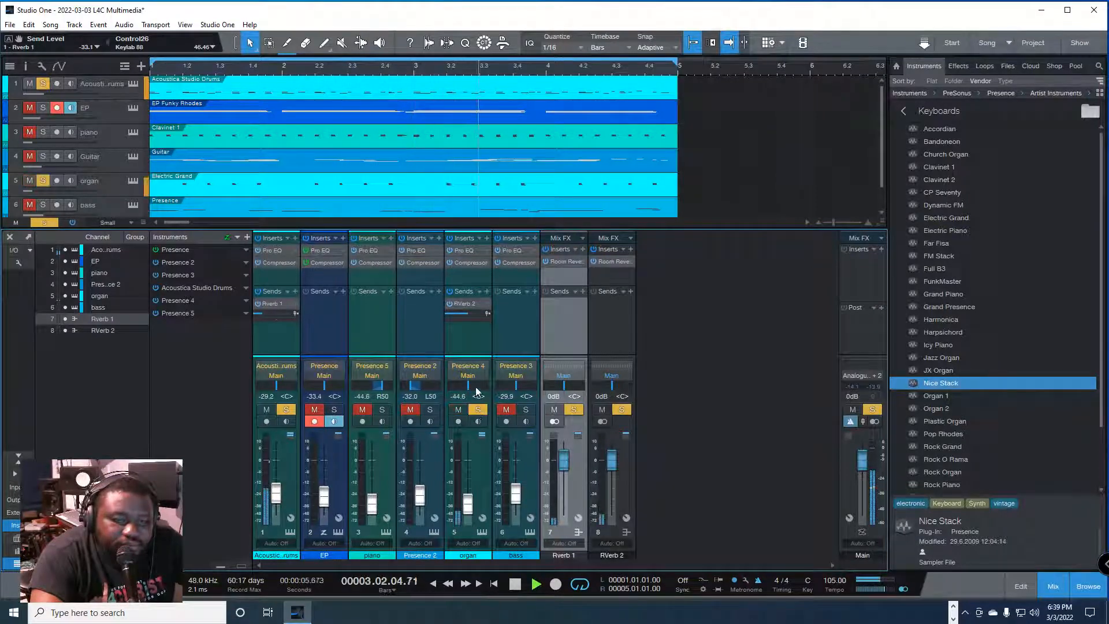
{"action": "left_click", "coordinate": [285, 410]}
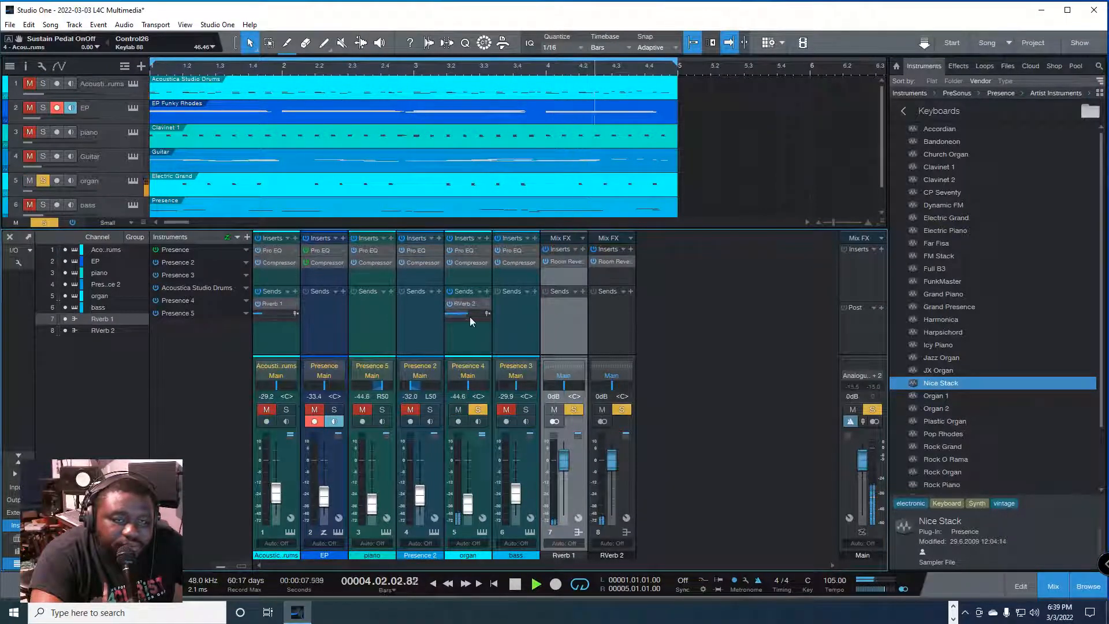
{"action": "mouse_move", "coordinate": [469, 313]}
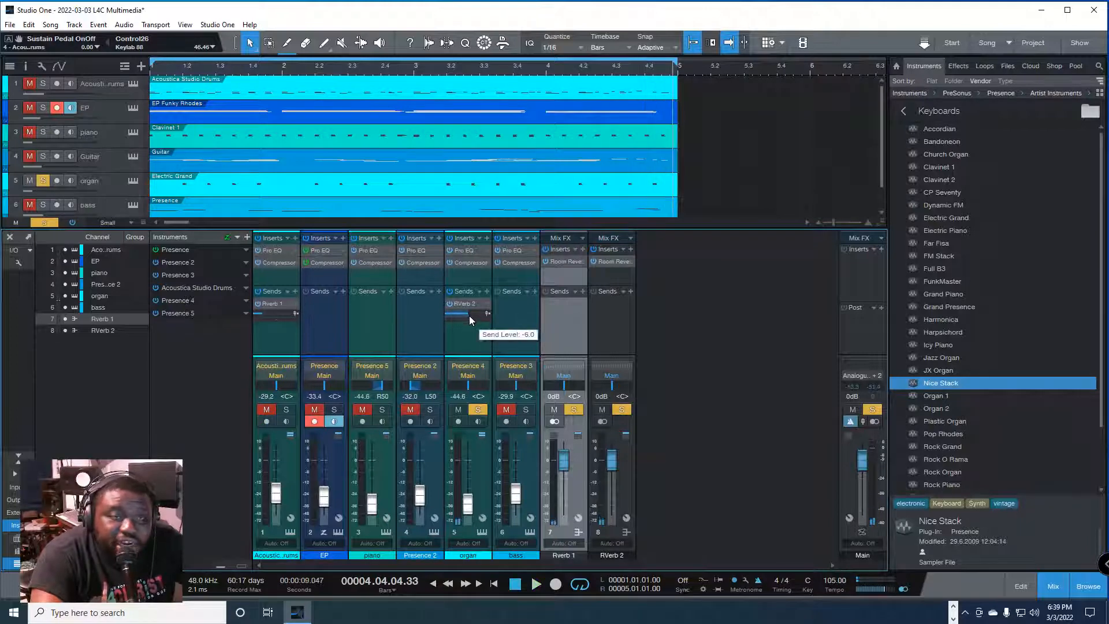
{"action": "key", "text": "space"}
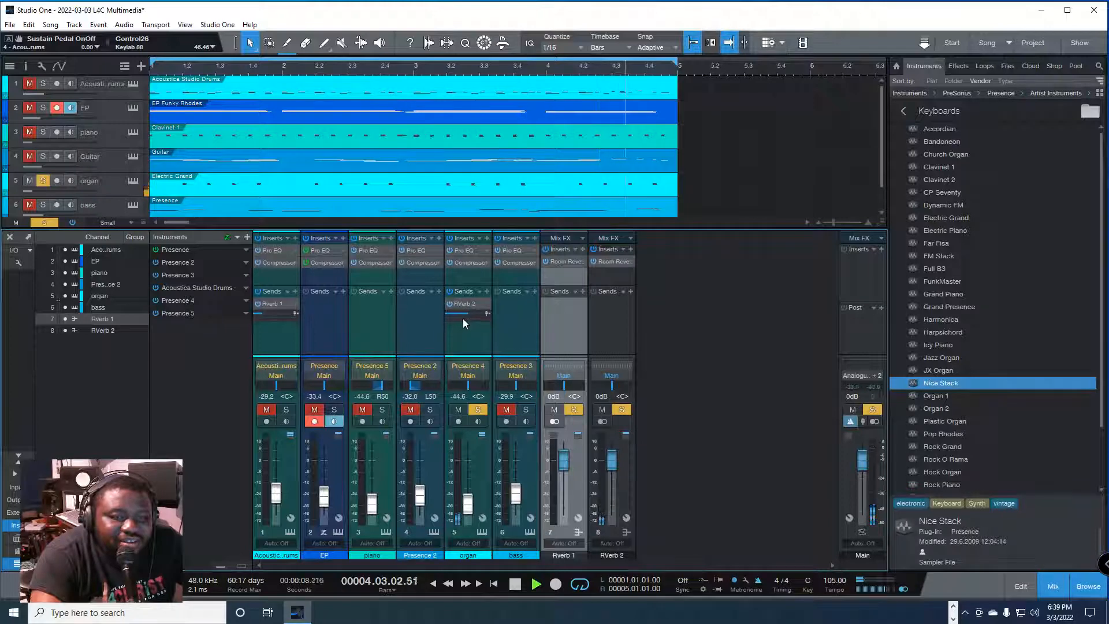
{"action": "mouse_move", "coordinate": [464, 321]}
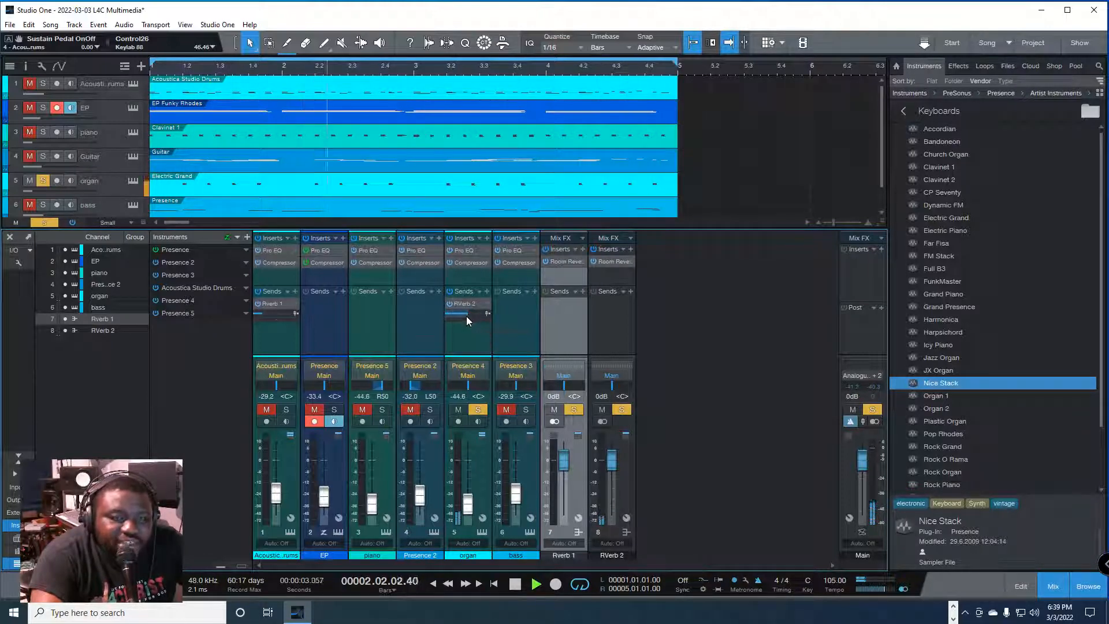
{"action": "left_click_drag", "start_coordinate": [466, 317], "coordinate": [463, 315]}
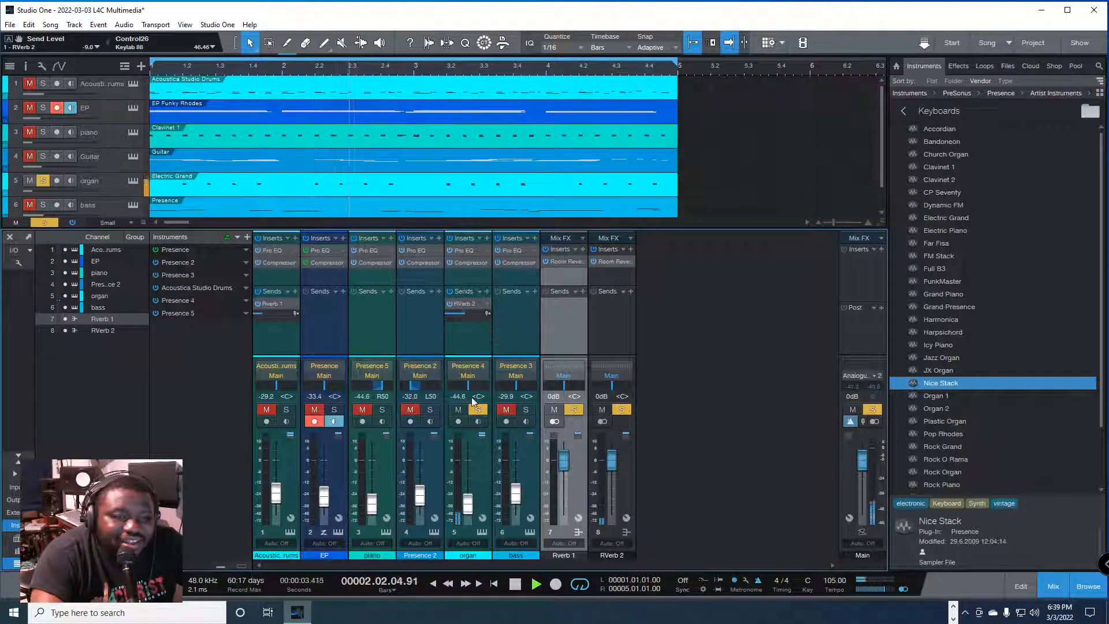
Step: Solo the guitar channel together with the organ and set the organ's RVerb 2 send level to -7.7 dB
{"action": "left_click", "coordinate": [434, 410]}
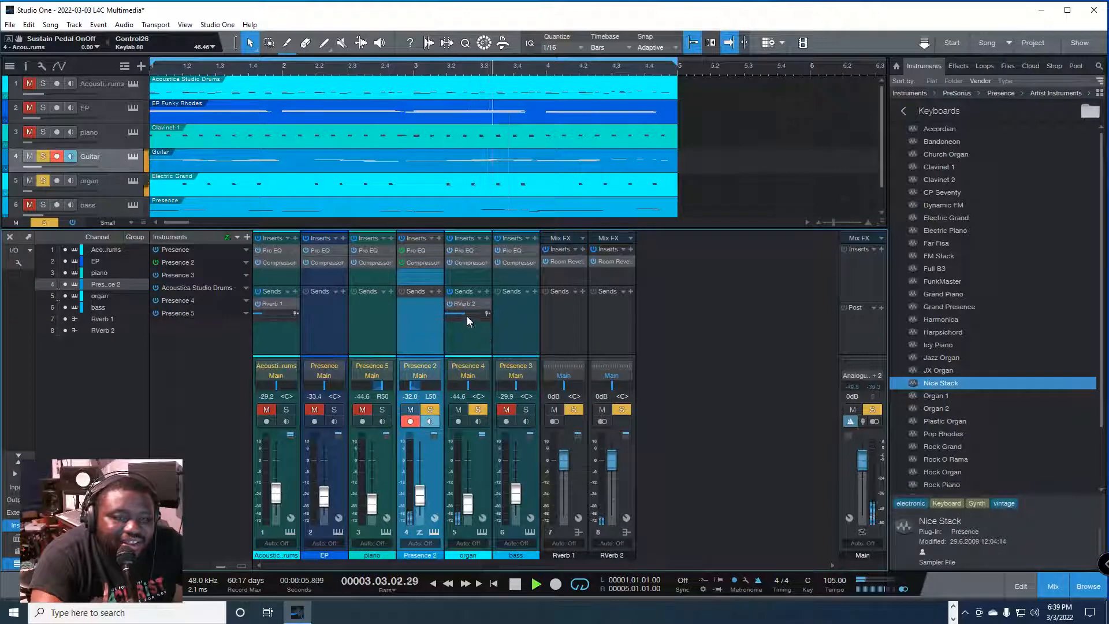
{"action": "mouse_move", "coordinate": [468, 318]}
{"action": "left_click_drag", "start_coordinate": [467, 315], "coordinate": [469, 317]}
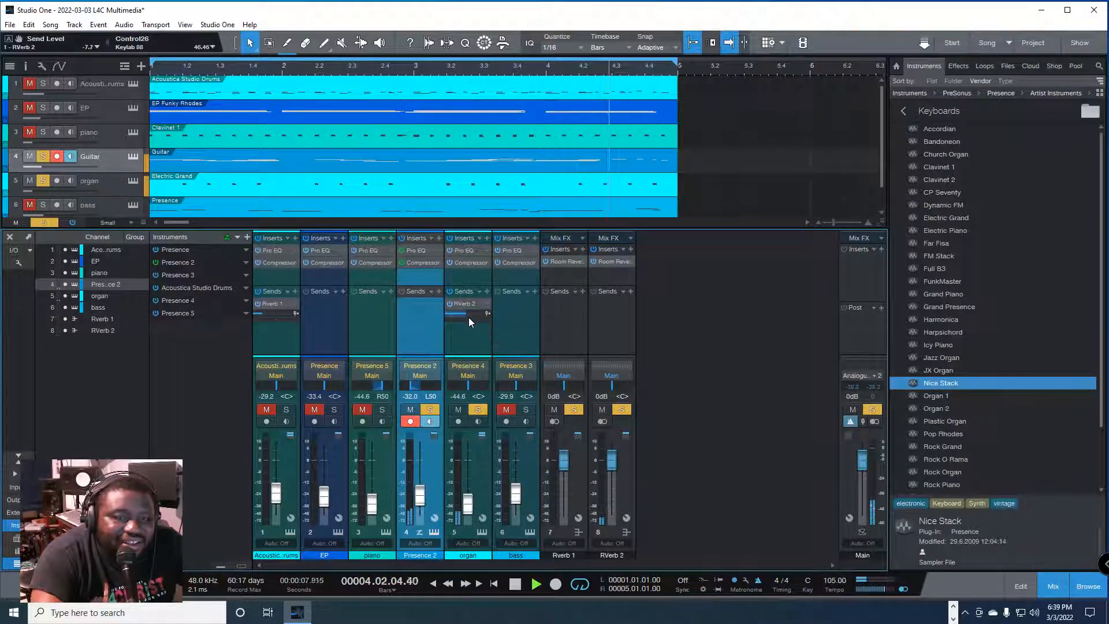
Step: Solo only the piano channel and add the existing RVerb 2 bus to its sends
{"action": "left_click", "coordinate": [382, 409]}
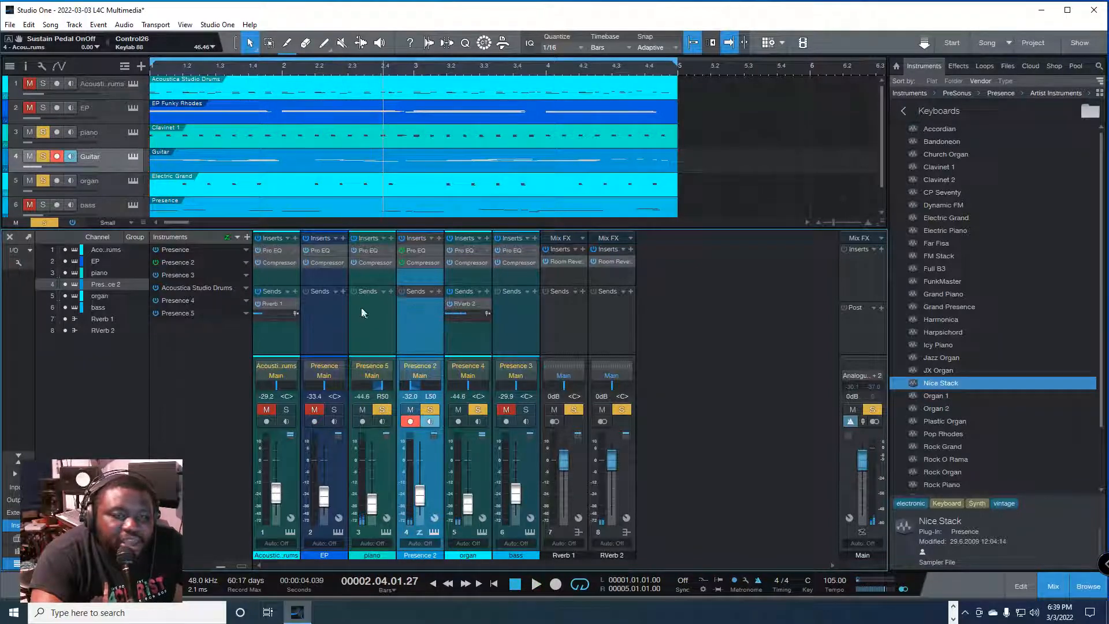
{"action": "left_click", "coordinate": [429, 410]}
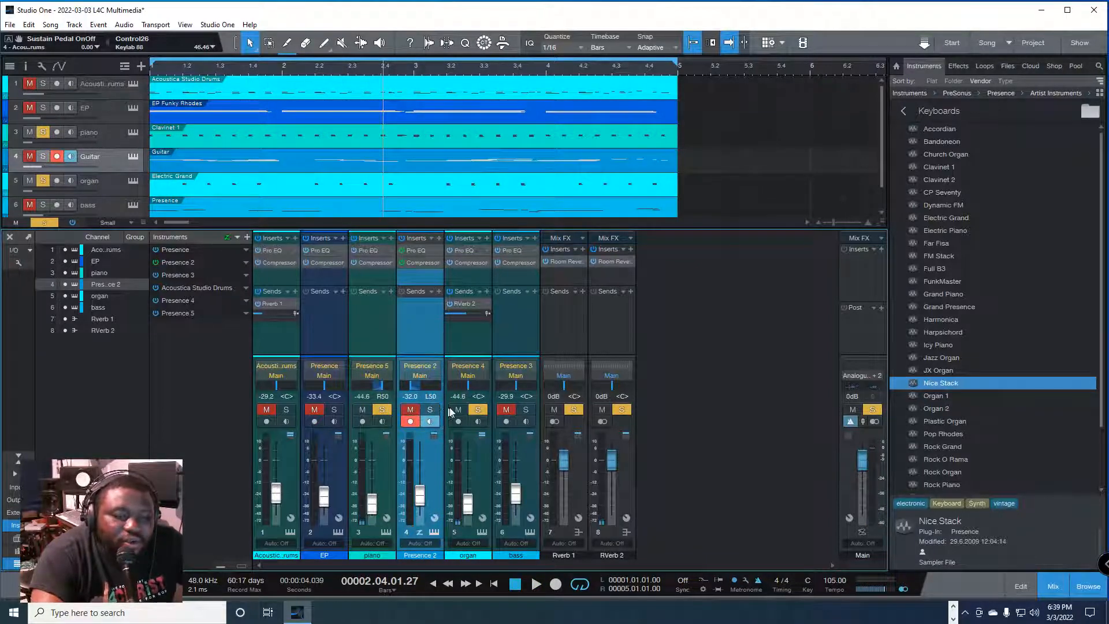
{"action": "left_click", "coordinate": [478, 410]}
{"action": "left_click", "coordinate": [375, 451]}
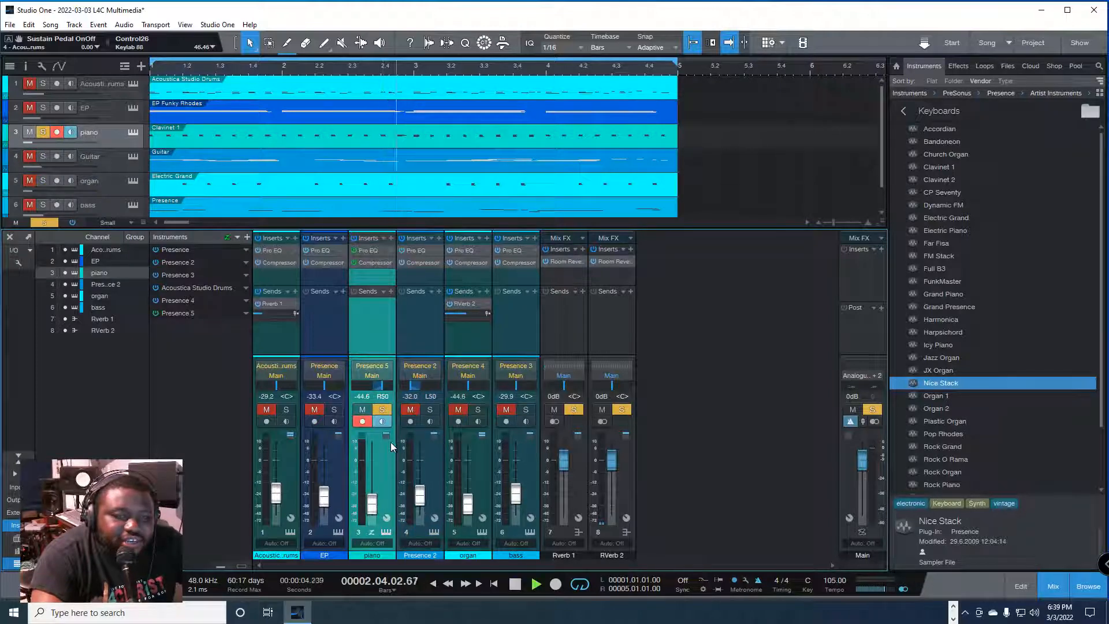
{"action": "left_click", "coordinate": [392, 291]}
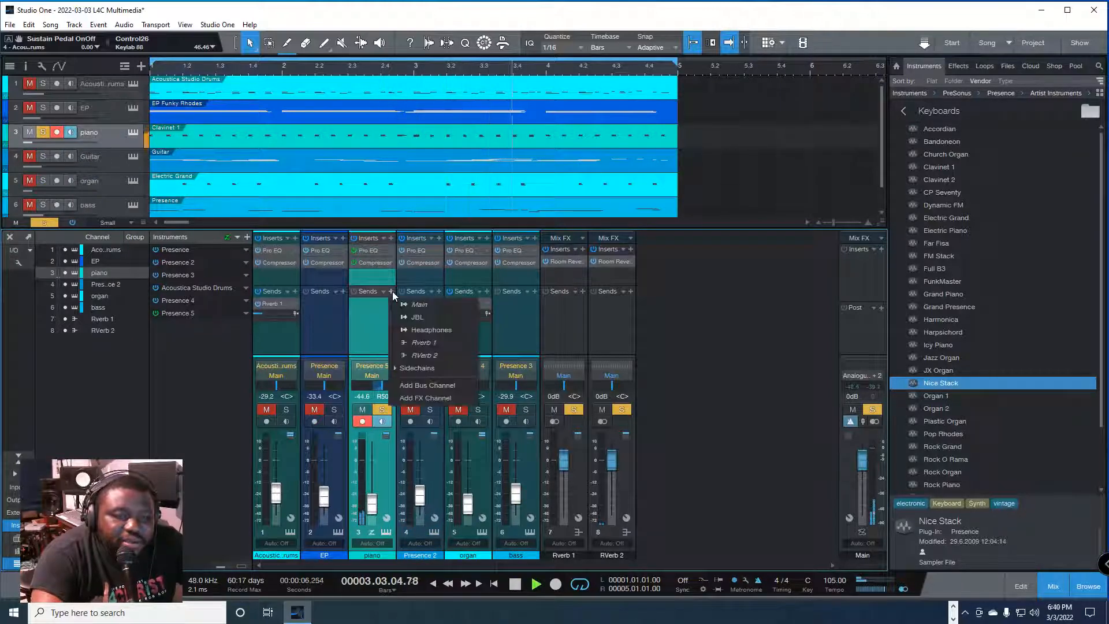
{"action": "left_click", "coordinate": [449, 356]}
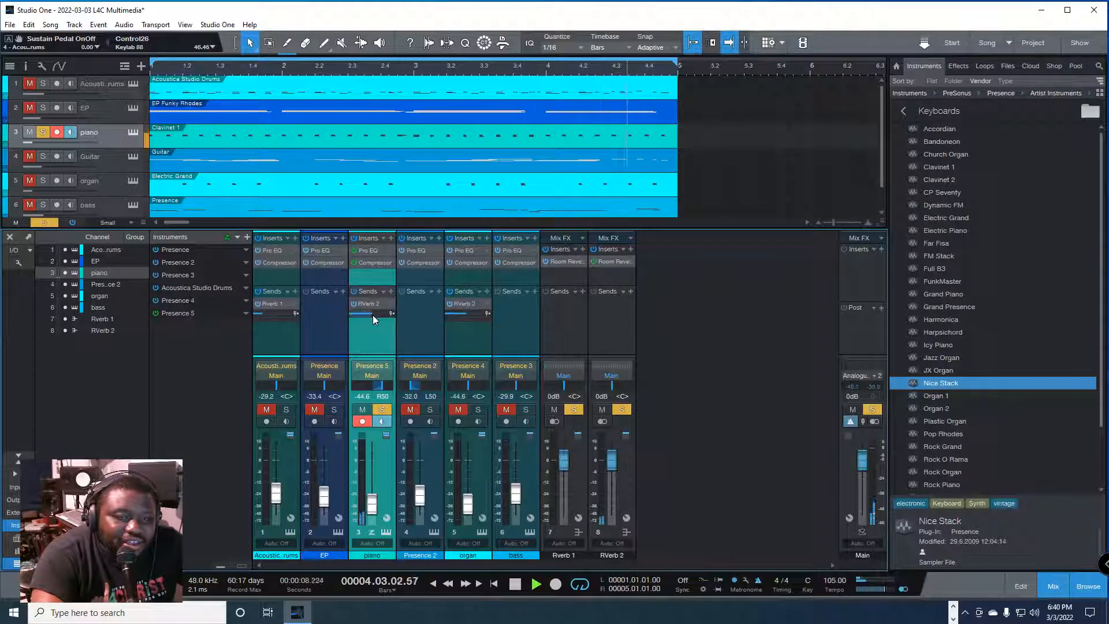
Step: Solo the organ alongside the piano and set the piano's RVerb 2 send level to -11.2 dB
{"action": "mouse_move", "coordinate": [373, 314]}
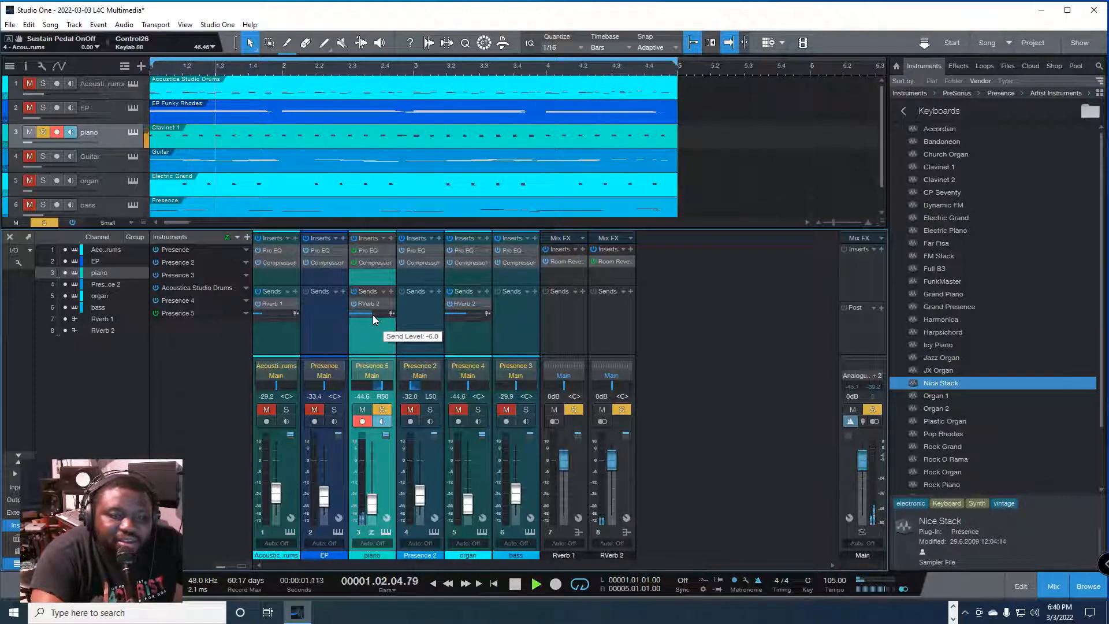
{"action": "left_click", "coordinate": [479, 410]}
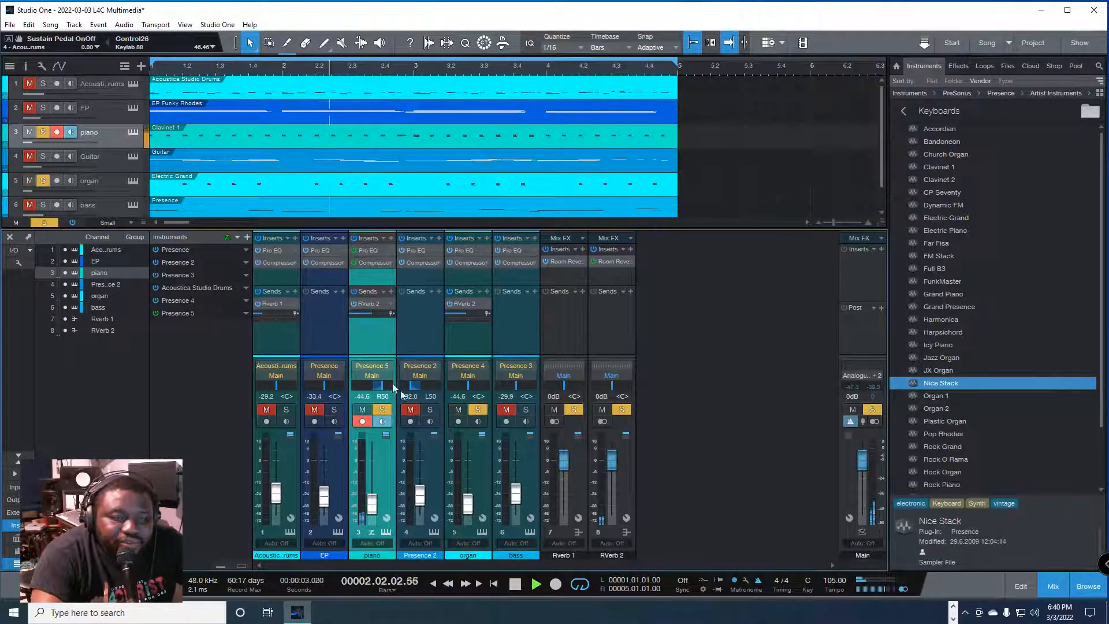
{"action": "mouse_move", "coordinate": [374, 313]}
{"action": "left_mouse_down"}
{"action": "mouse_move", "coordinate": [365, 316]}
{"action": "mouse_move", "coordinate": [375, 314]}
{"action": "left_mouse_up"}
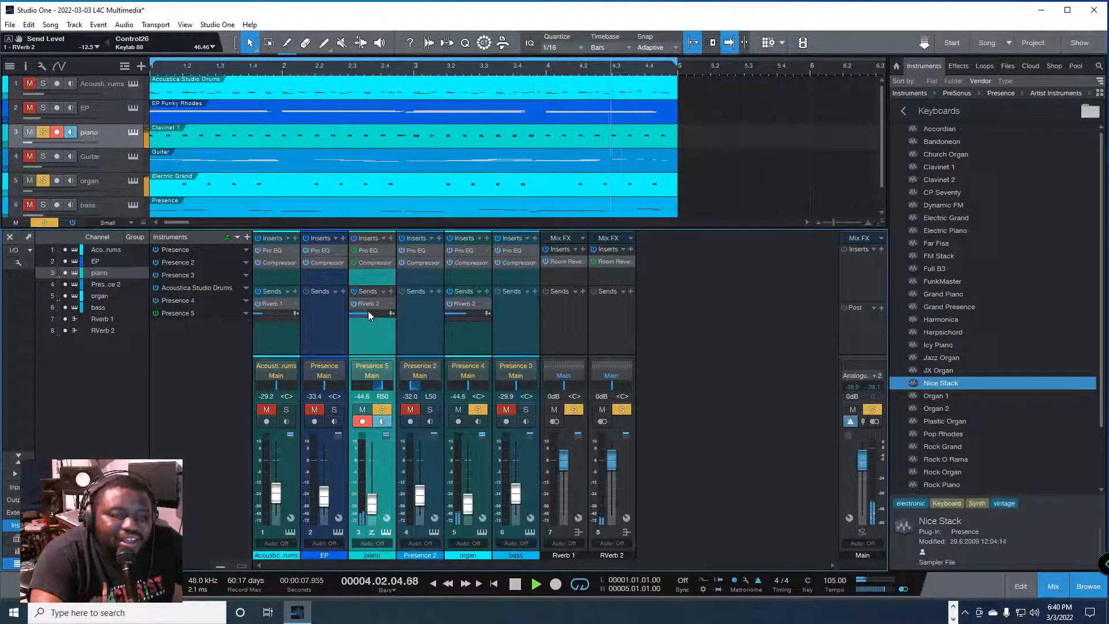
{"action": "left_click", "coordinate": [370, 313]}
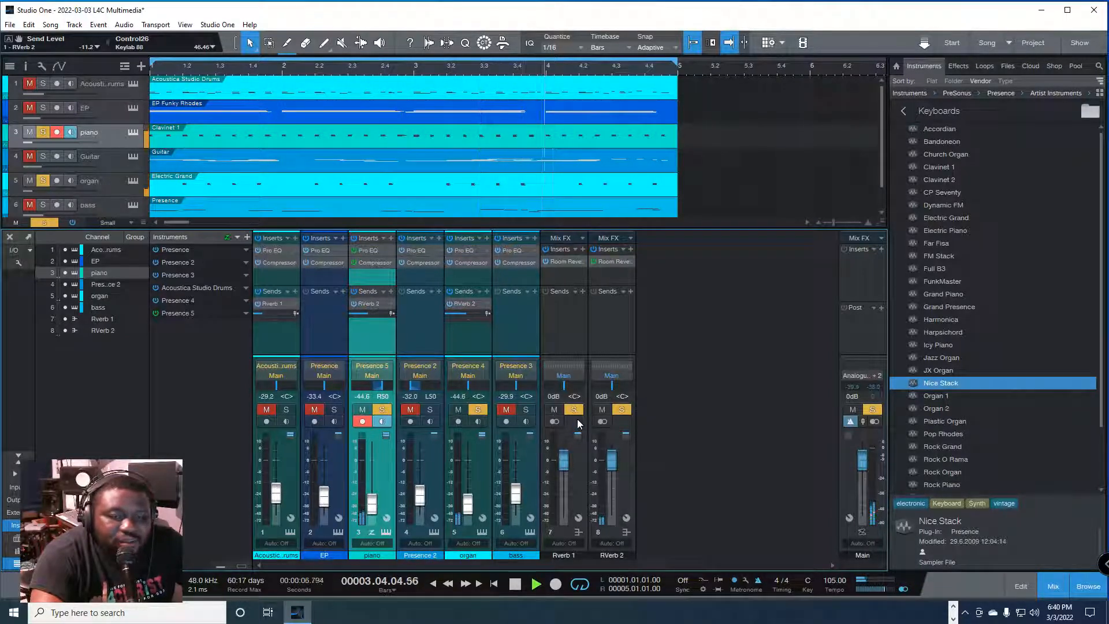
Step: Stop playback and clear the solos on the reverb buses, organ and piano so every channel is active
{"action": "key", "text": "space"}
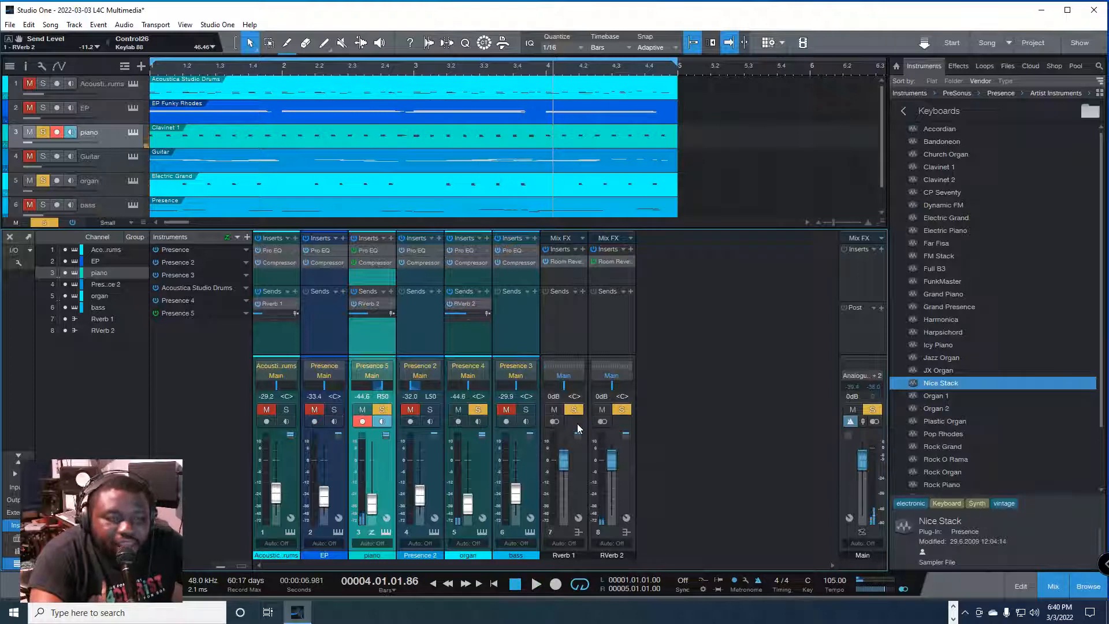
{"action": "left_click", "coordinate": [622, 409]}
{"action": "left_click", "coordinate": [575, 410]}
{"action": "left_click", "coordinate": [478, 410]}
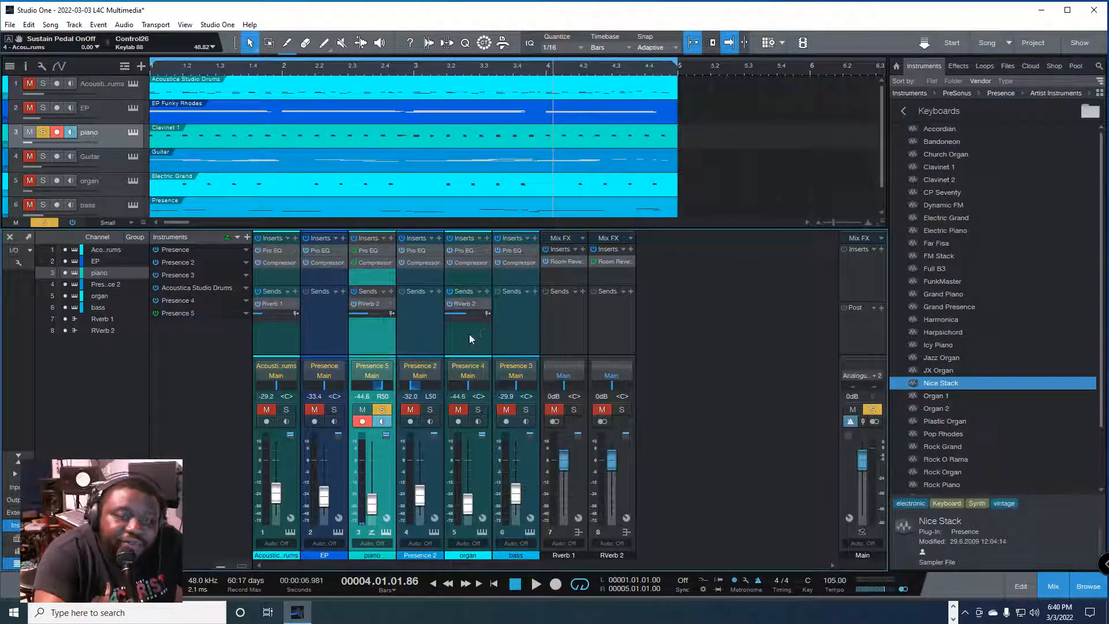
{"action": "right_click", "coordinate": [487, 297]}
{"action": "left_click", "coordinate": [453, 345]}
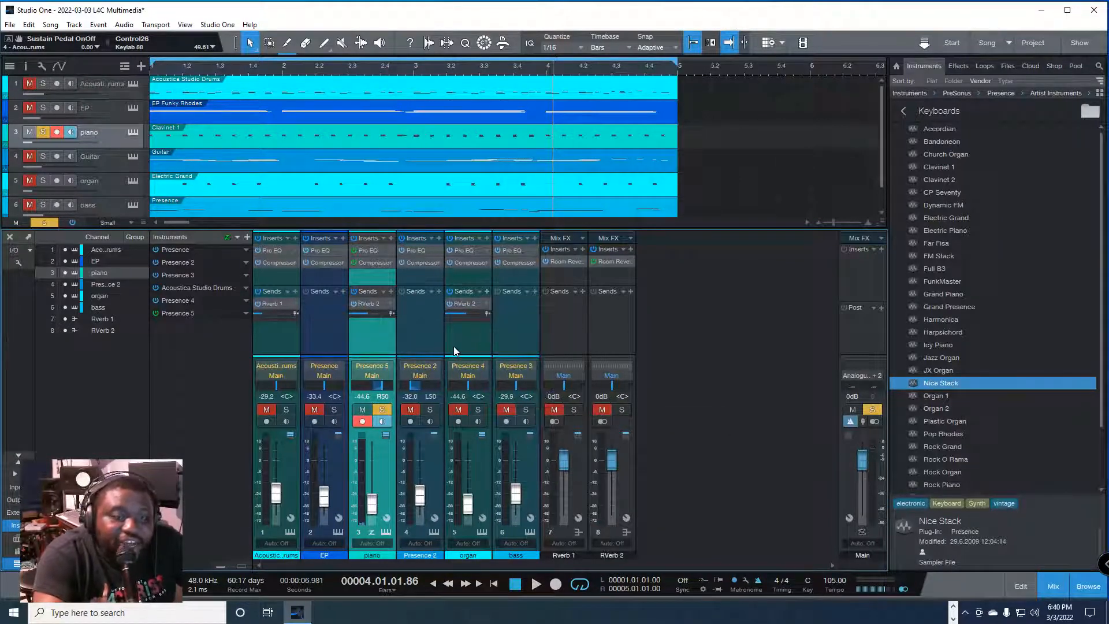
{"action": "left_click", "coordinate": [381, 410]}
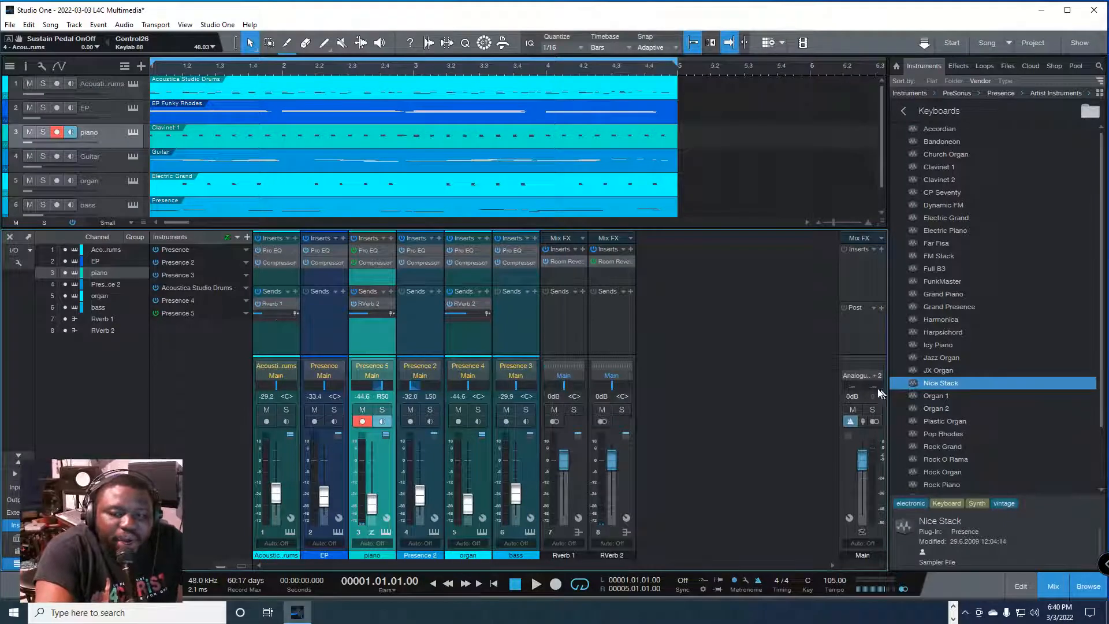
Step: Play the full mix with all channels active to check the balance
{"action": "key", "text": "space"}
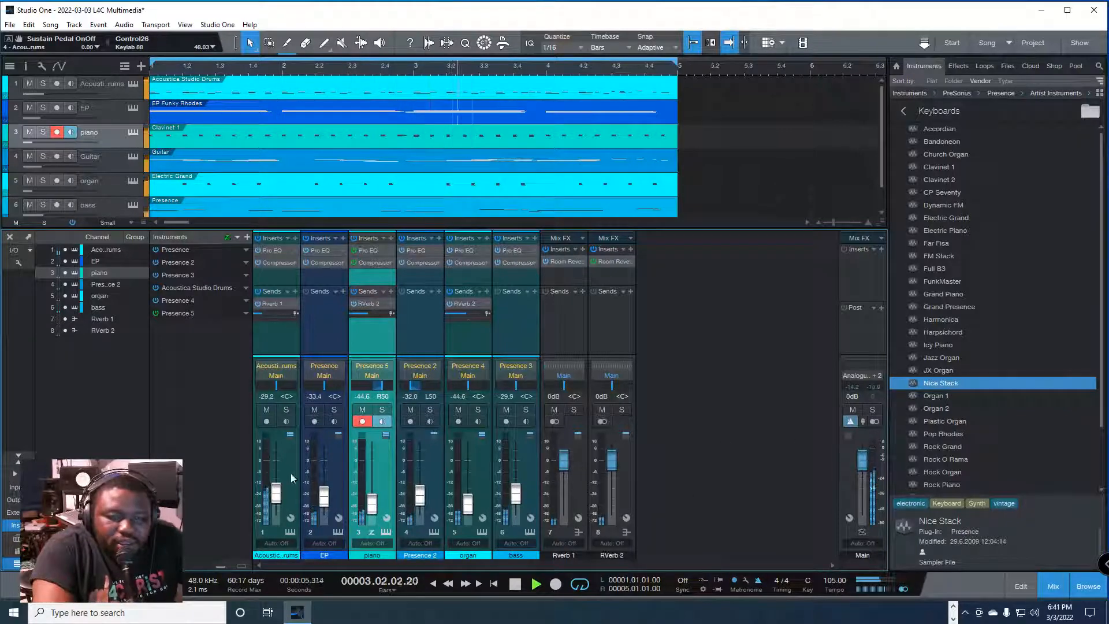
{"action": "key", "text": "space"}
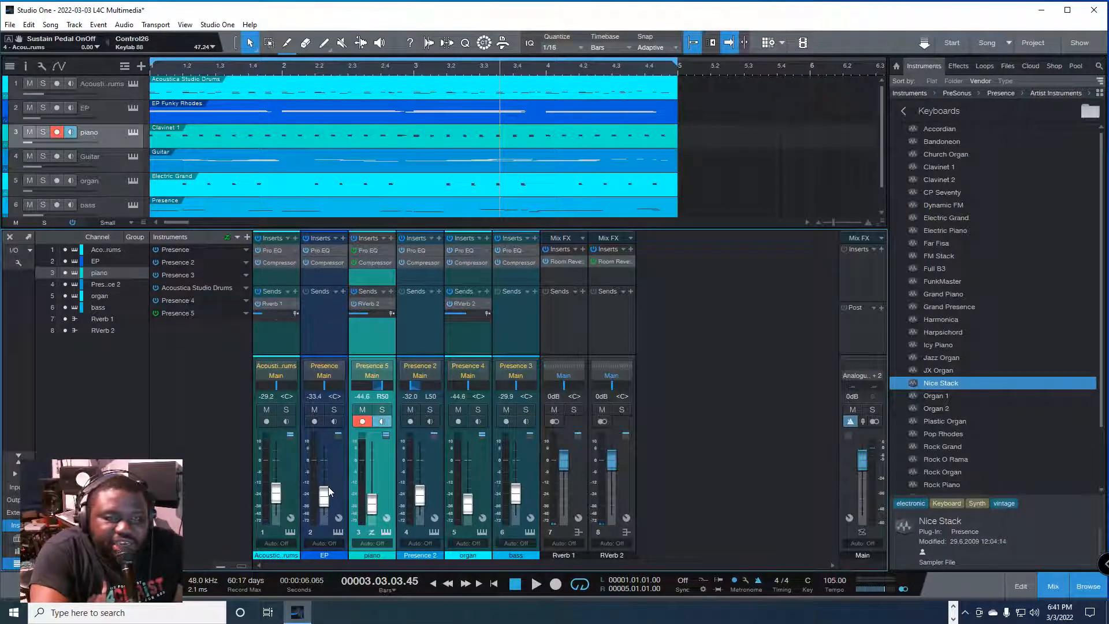
{"action": "key", "text": "space"}
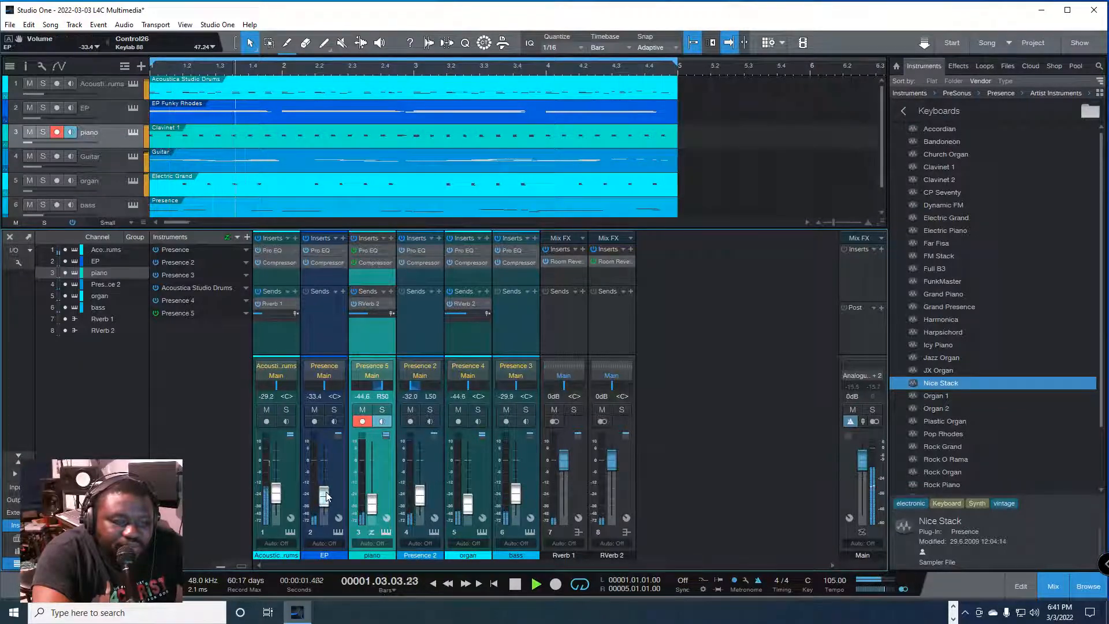
Step: Rename the Presence 2 mixer channel as Guitar
{"action": "left_click", "coordinate": [422, 553]}
{"action": "double_click", "coordinate": [421, 553]}
{"action": "type", "text": "Guita"}
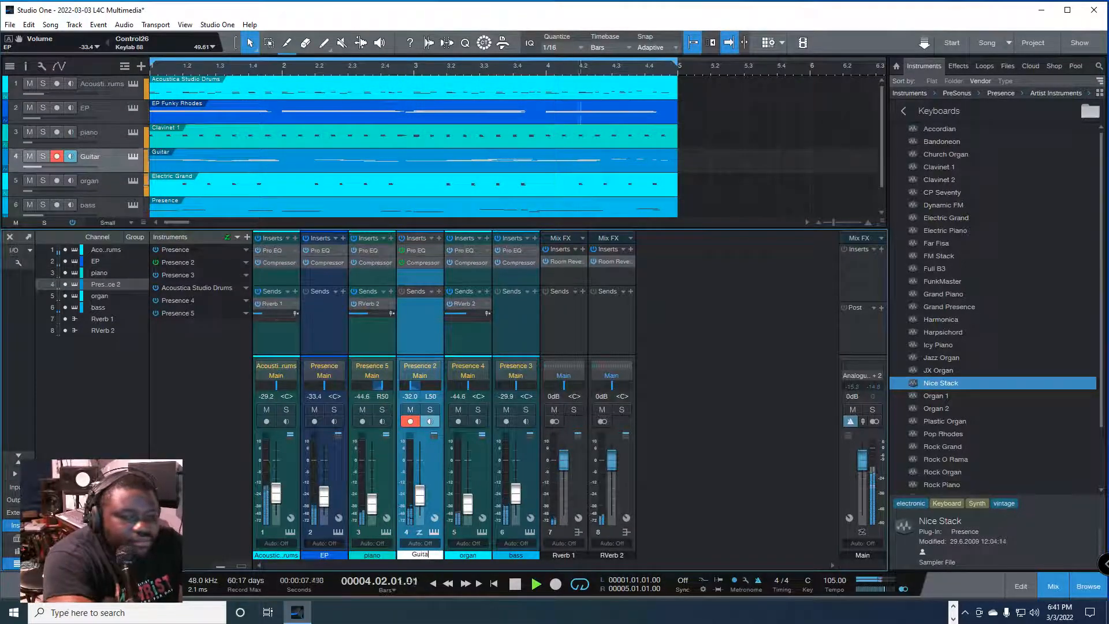
{"action": "type", "text": "r"}
{"action": "key", "text": "Return"}
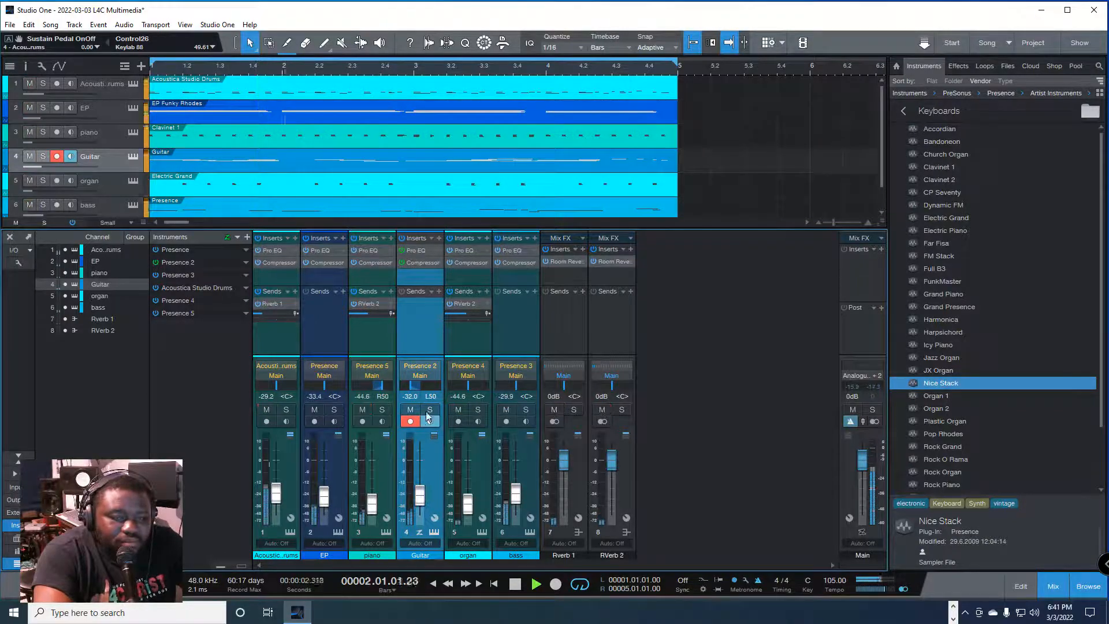
Step: Raise the Guitar channel's volume to -29.9 dB and the piano's to -38.2 dB during playback
{"action": "left_click_drag", "start_coordinate": [420, 498], "coordinate": [420, 494]}
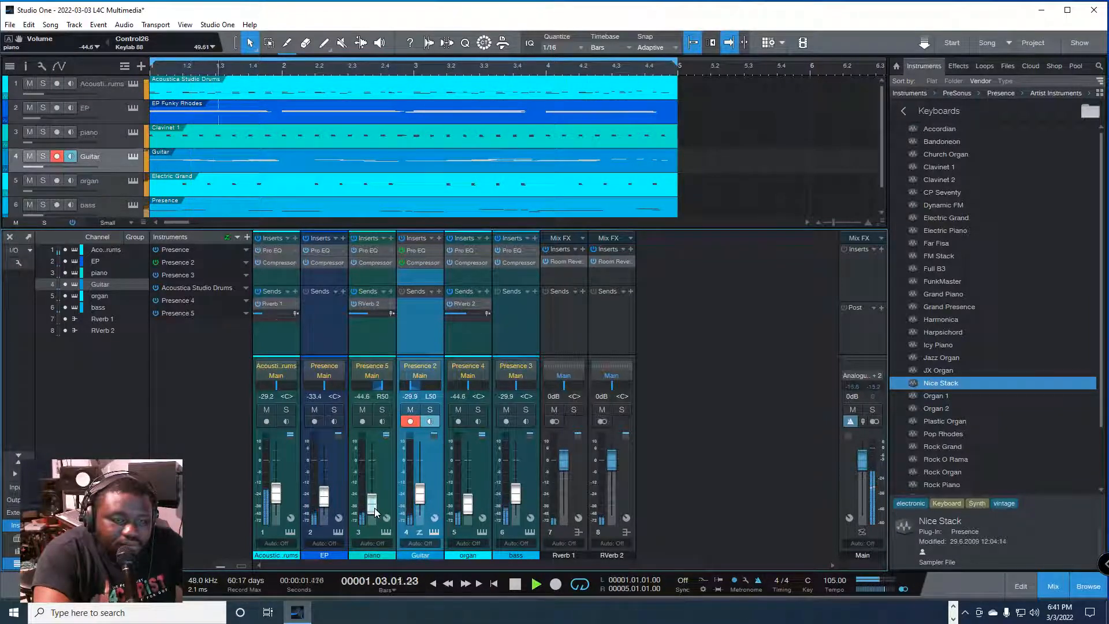
{"action": "left_click_drag", "start_coordinate": [374, 507], "coordinate": [374, 504]}
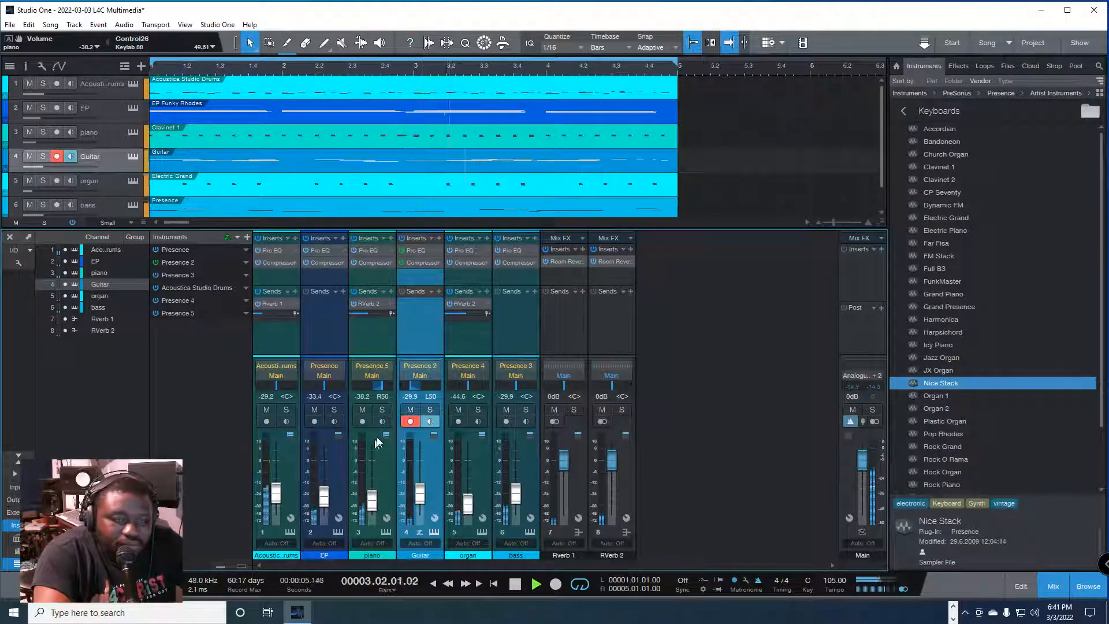
Step: Solo the piano and EP channels during playback and raise the EP's volume to -27.2 dB
{"action": "left_click", "coordinate": [381, 410]}
{"action": "left_click", "coordinate": [334, 410]}
{"action": "left_click_drag", "start_coordinate": [324, 497], "coordinate": [328, 491]}
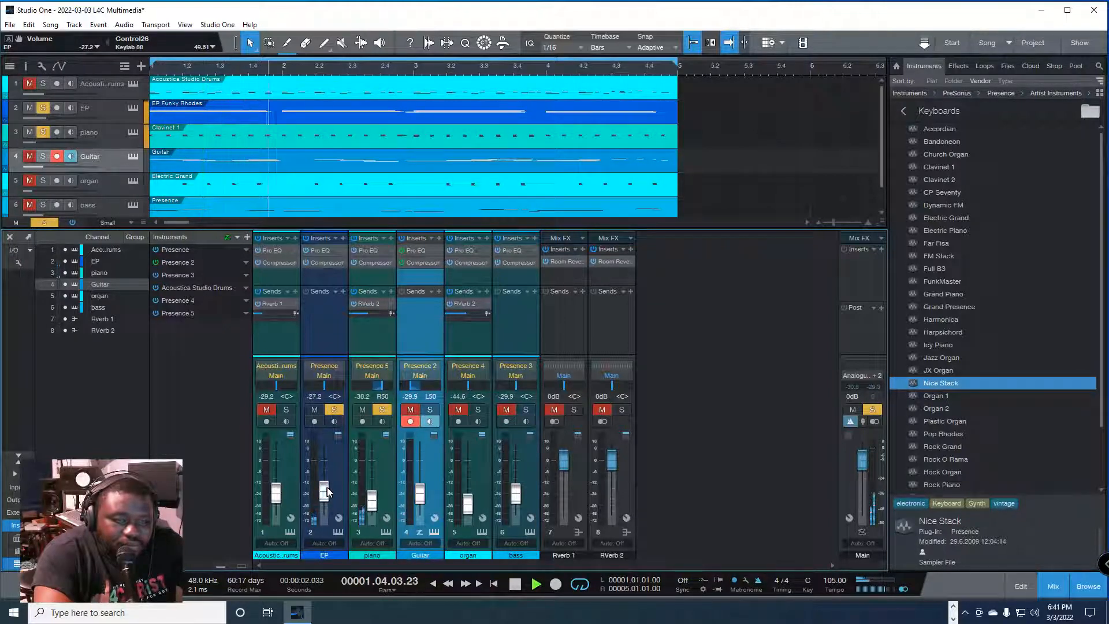
Step: Clear the solos on the piano and EP channels and turn off the EP's monitoring and record arming
{"action": "left_click", "coordinate": [376, 411]}
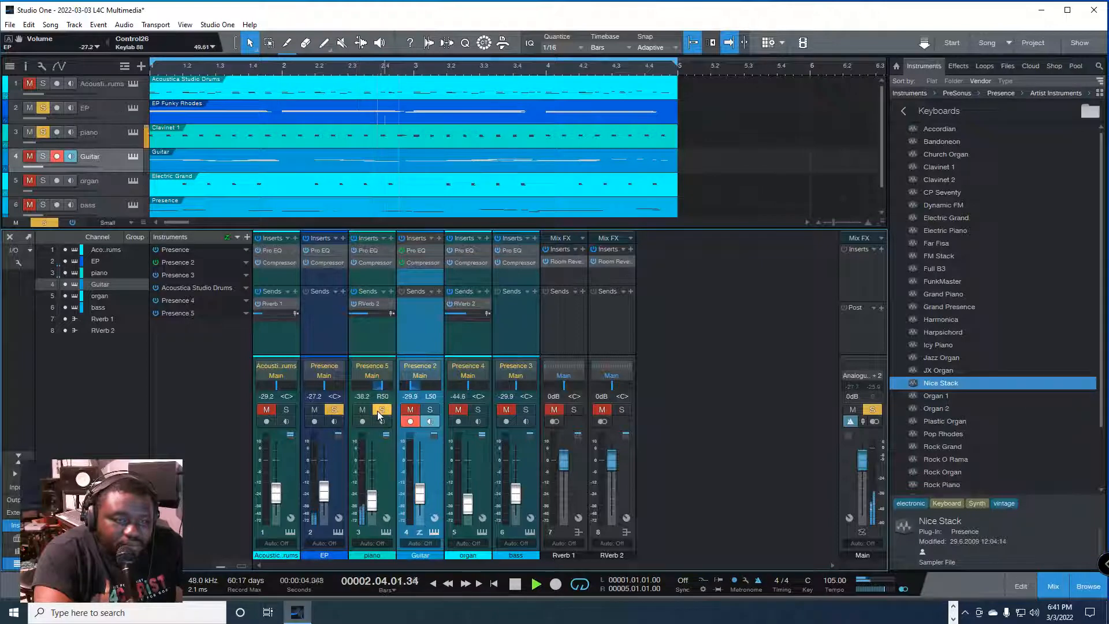
{"action": "left_click", "coordinate": [345, 412]}
{"action": "left_click", "coordinate": [339, 410]}
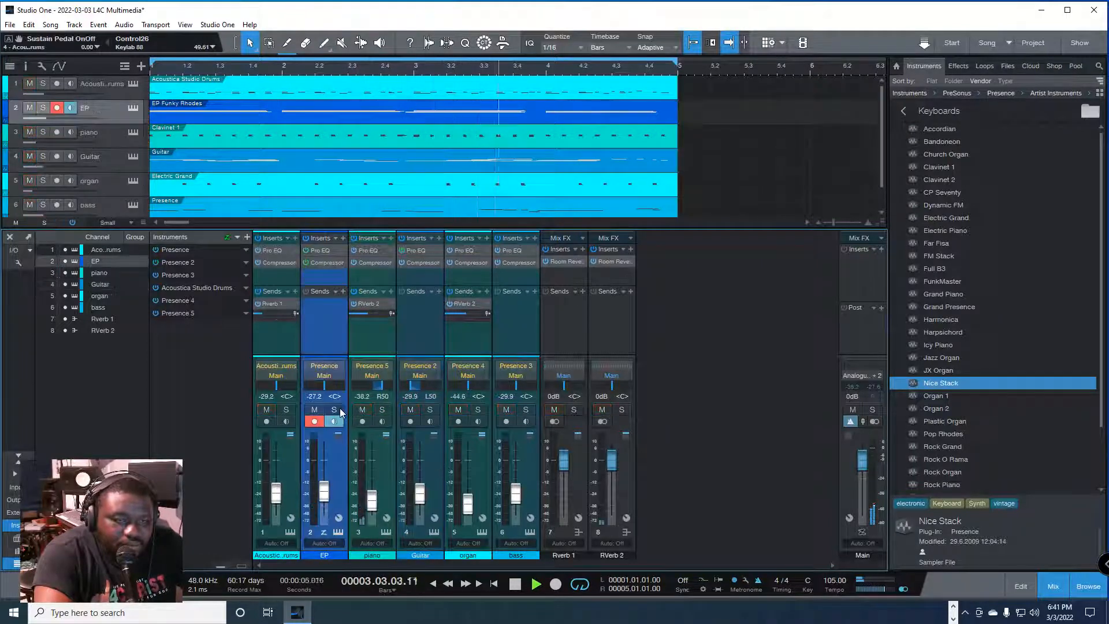
{"action": "left_click", "coordinate": [339, 419]}
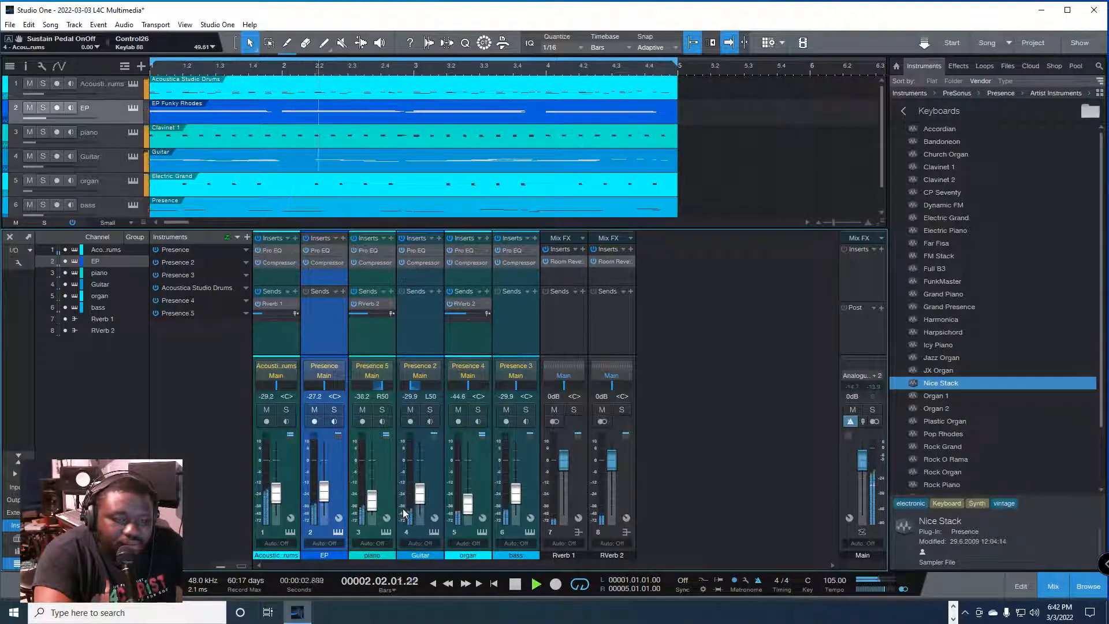
Step: Raise the drums channel's volume to -27.2 dB, check the Main output's peak level and stop playback
{"action": "left_click_drag", "start_coordinate": [278, 498], "coordinate": [279, 494]}
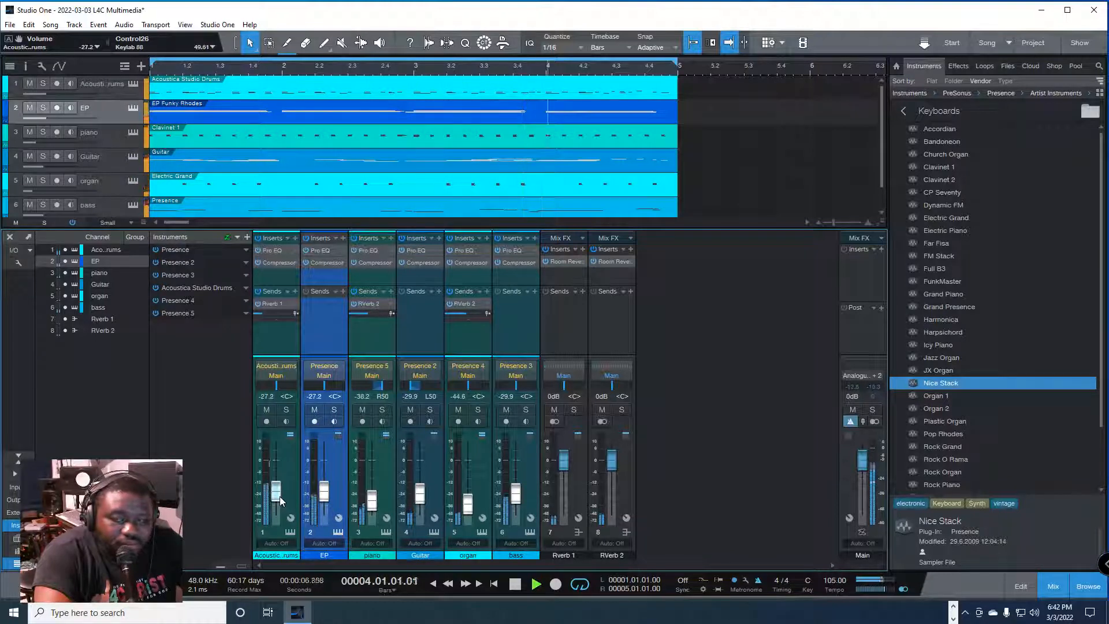
{"action": "left_click", "coordinate": [881, 393]}
{"action": "key", "text": "space"}
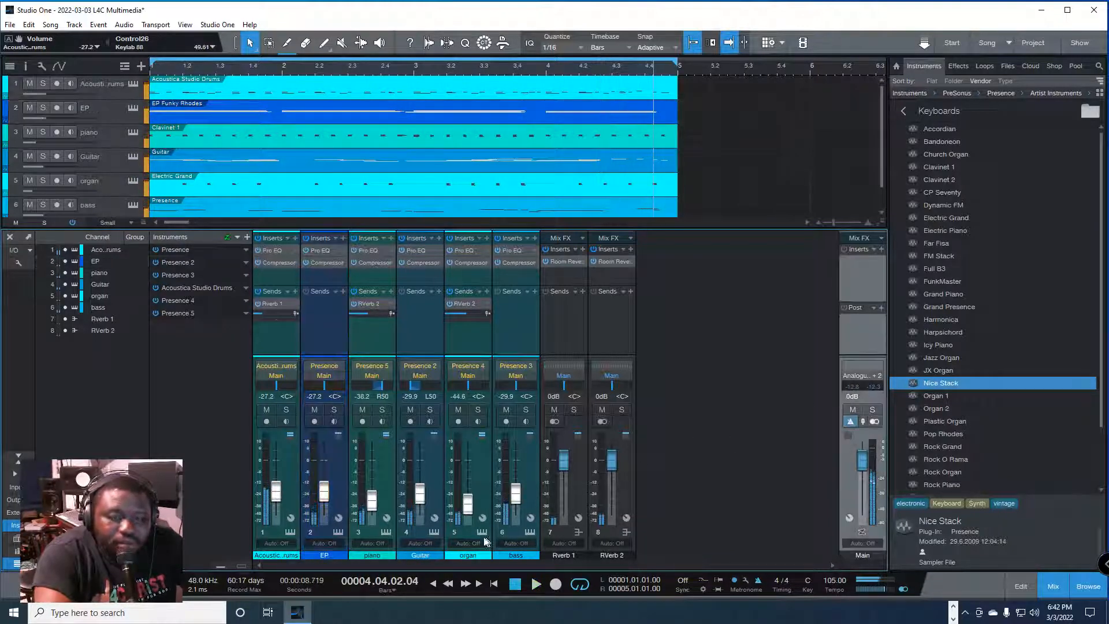
Step: Select all six instrument channels and raise them together by setting the drums channel's volume to -21.2 dB
{"action": "left_click", "coordinate": [528, 489]}
{"action": "left_click", "coordinate": [291, 473]}
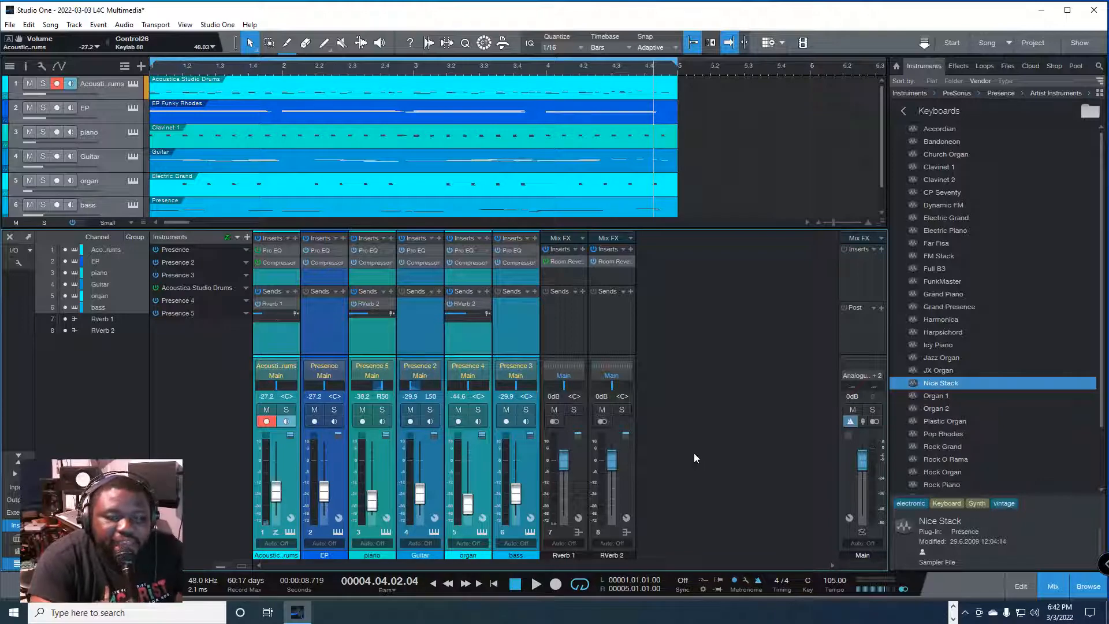
{"action": "key", "text": "space"}
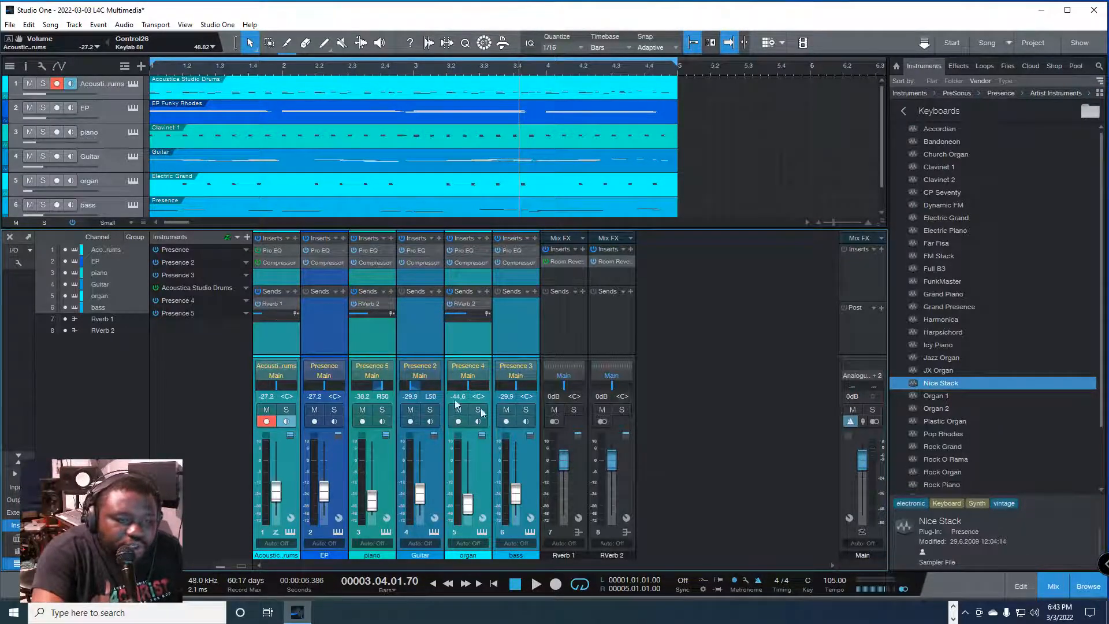
{"action": "left_click", "coordinate": [267, 396]}
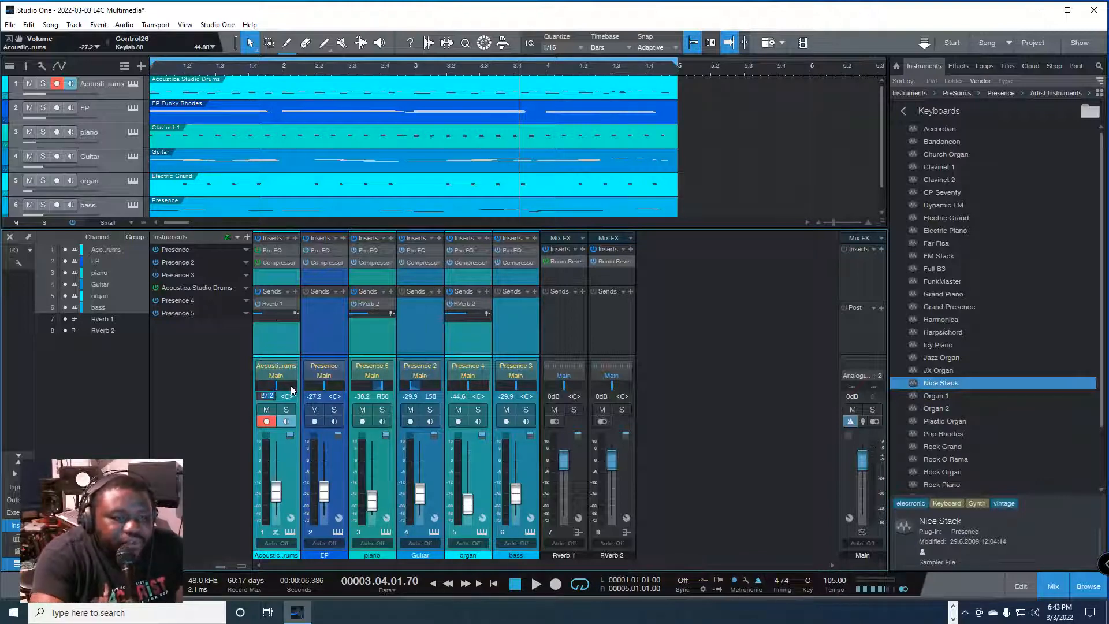
{"action": "key", "text": "ctrl+a"}
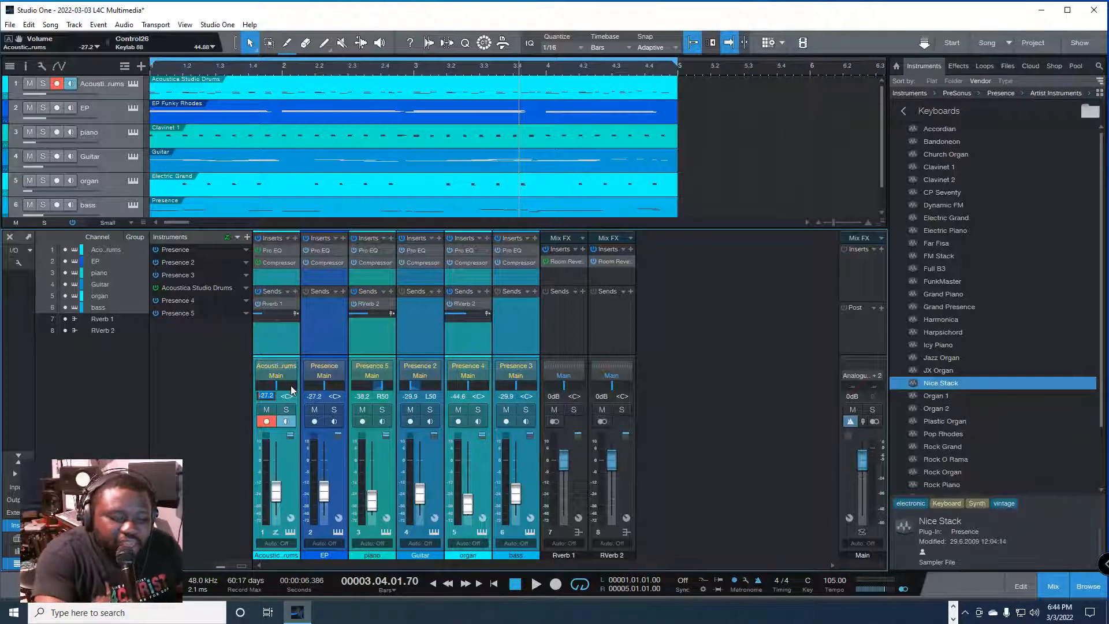
{"action": "type", "text": "21.2"}
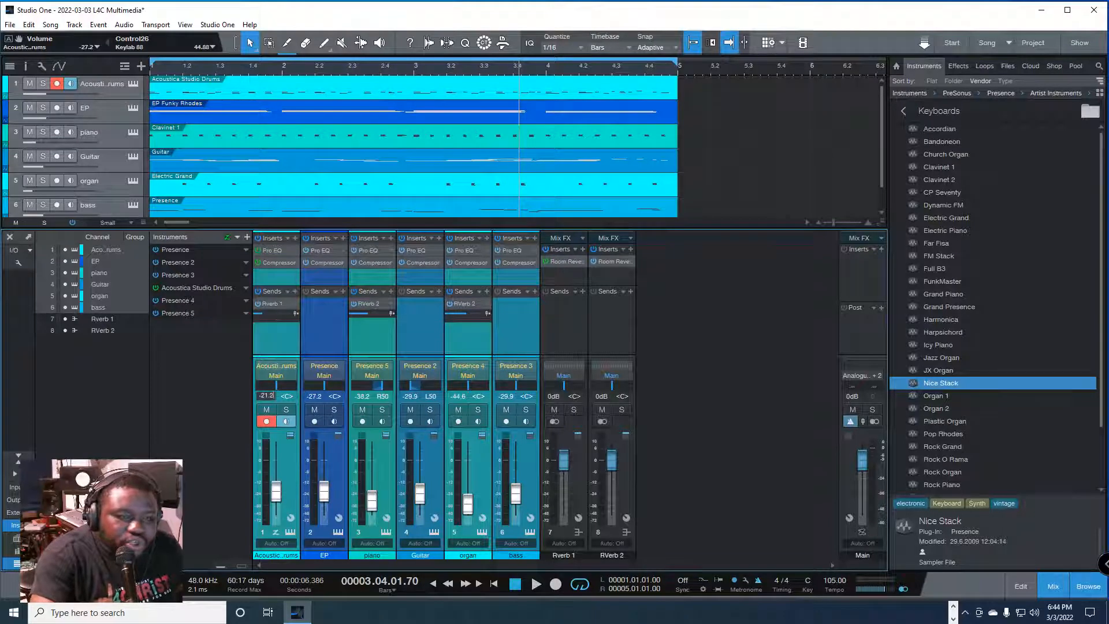
{"action": "key", "text": "Return"}
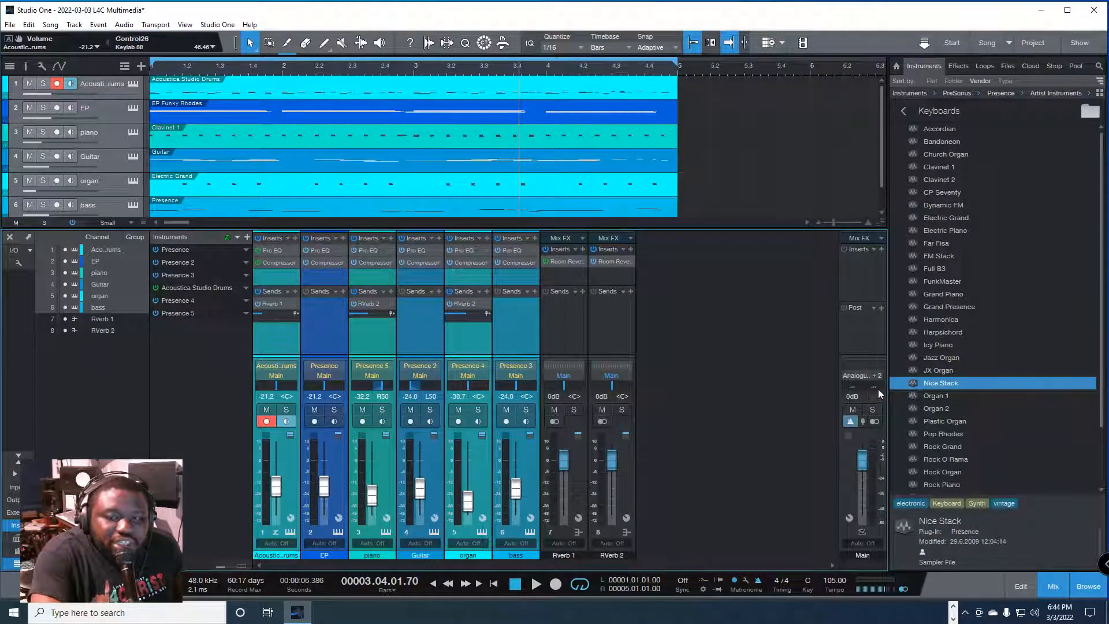
Step: Play the full mix from the start of the song and check the Main output's peak levels
{"action": "key", "text": "comma"}
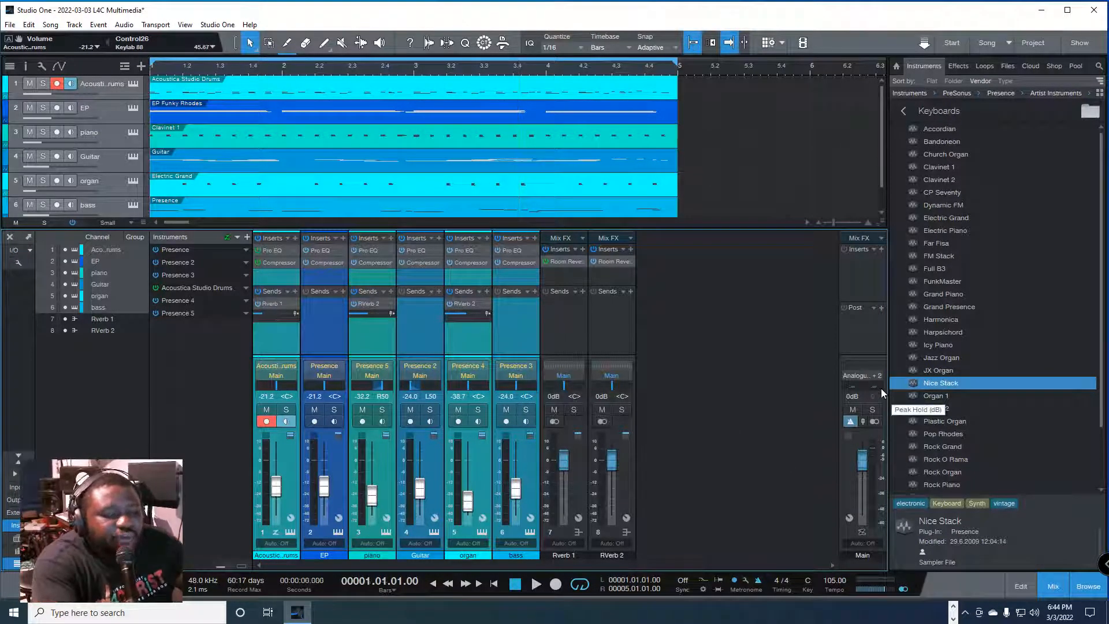
{"action": "key", "text": "space"}
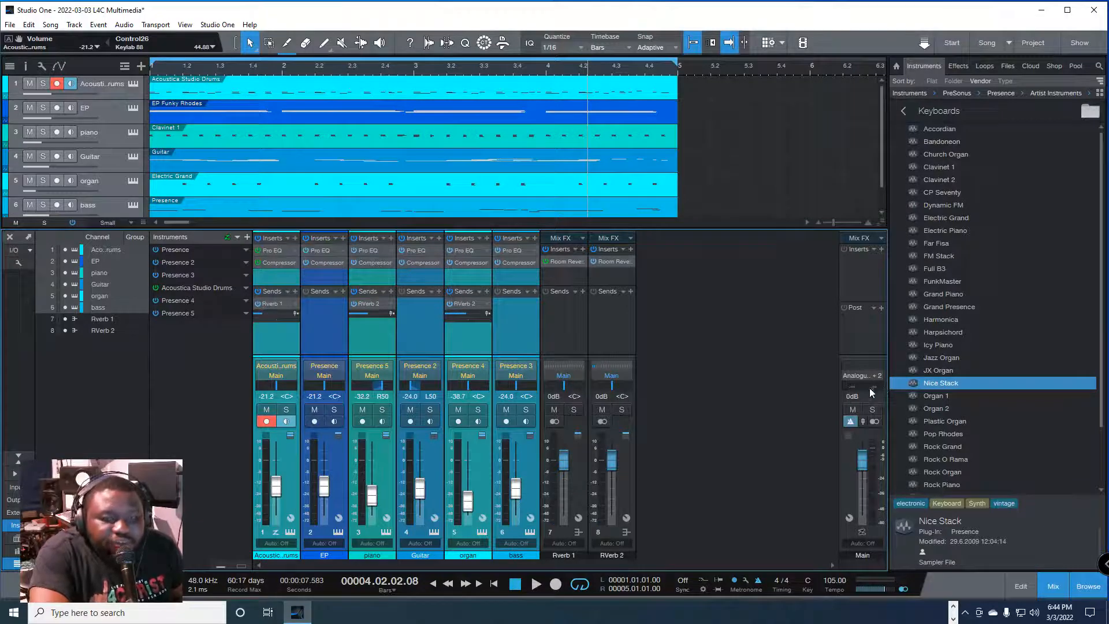
{"action": "key", "text": "space"}
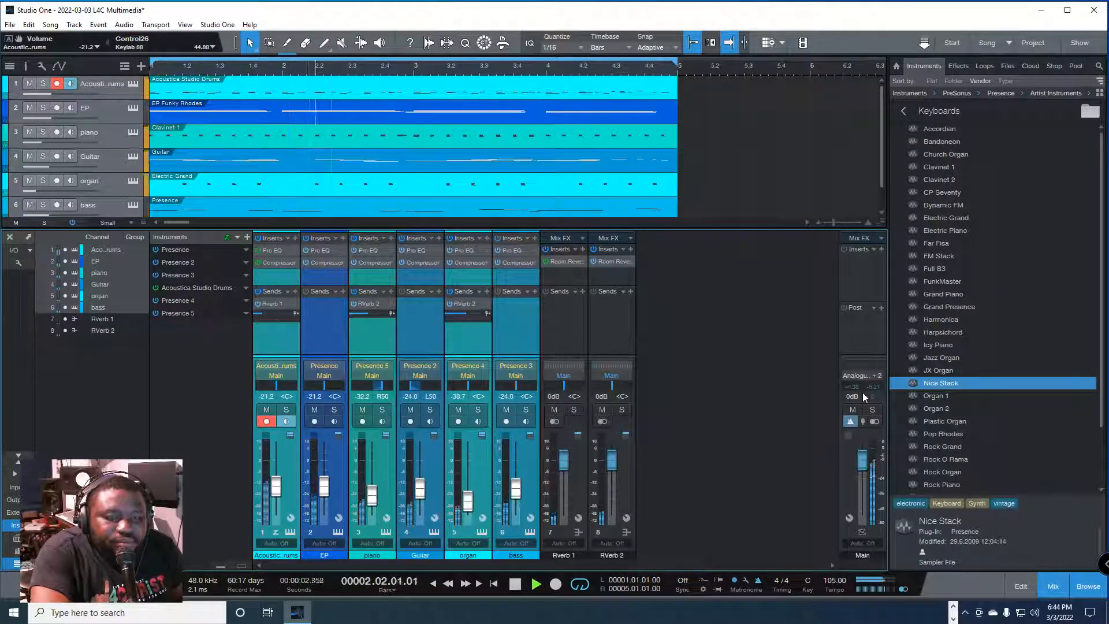
{"action": "key", "text": "space"}
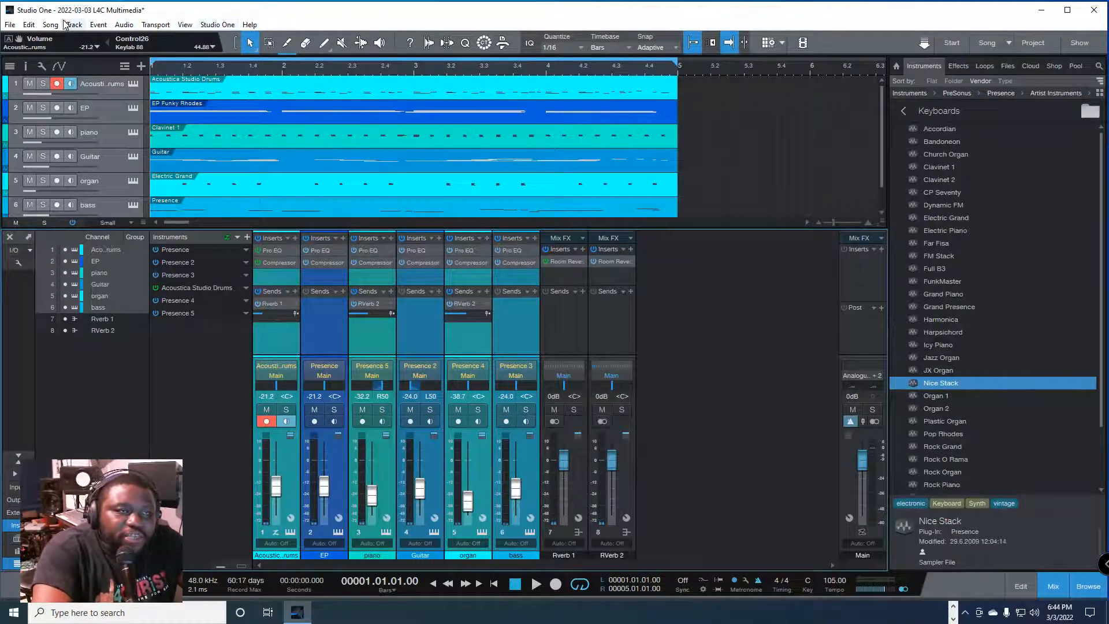
{"action": "left_click", "coordinate": [525, 341]}
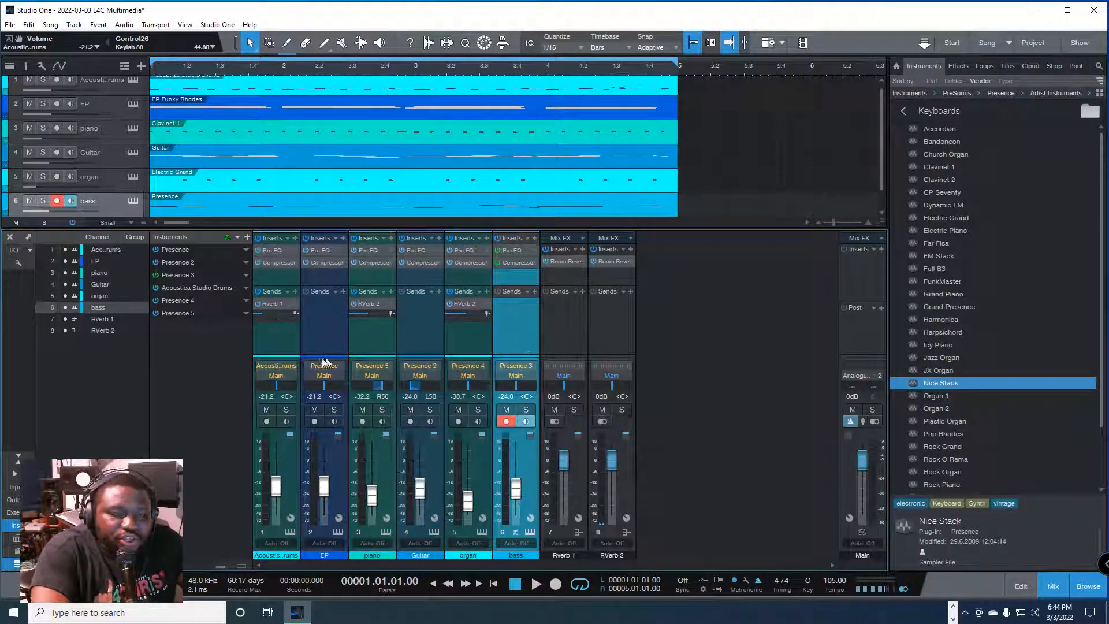
{"action": "left_click", "coordinate": [280, 342]}
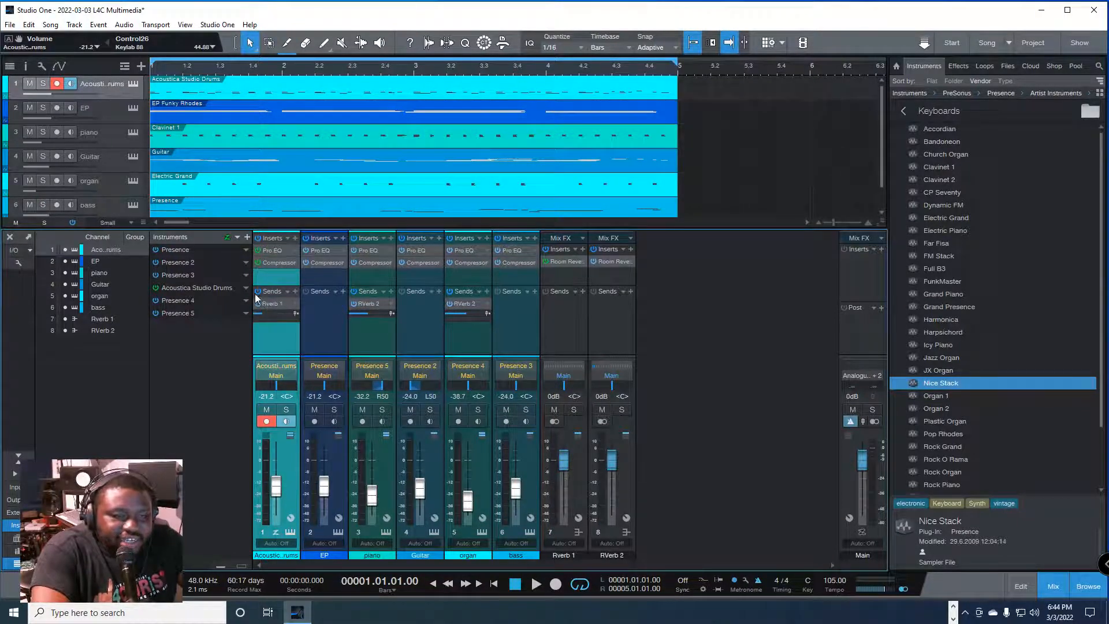
{"action": "left_click", "coordinate": [334, 321]}
{"action": "left_click", "coordinate": [370, 336]}
Step: Select the Guitar channel and turn off its monitoring and record arming
{"action": "left_click", "coordinate": [426, 340]}
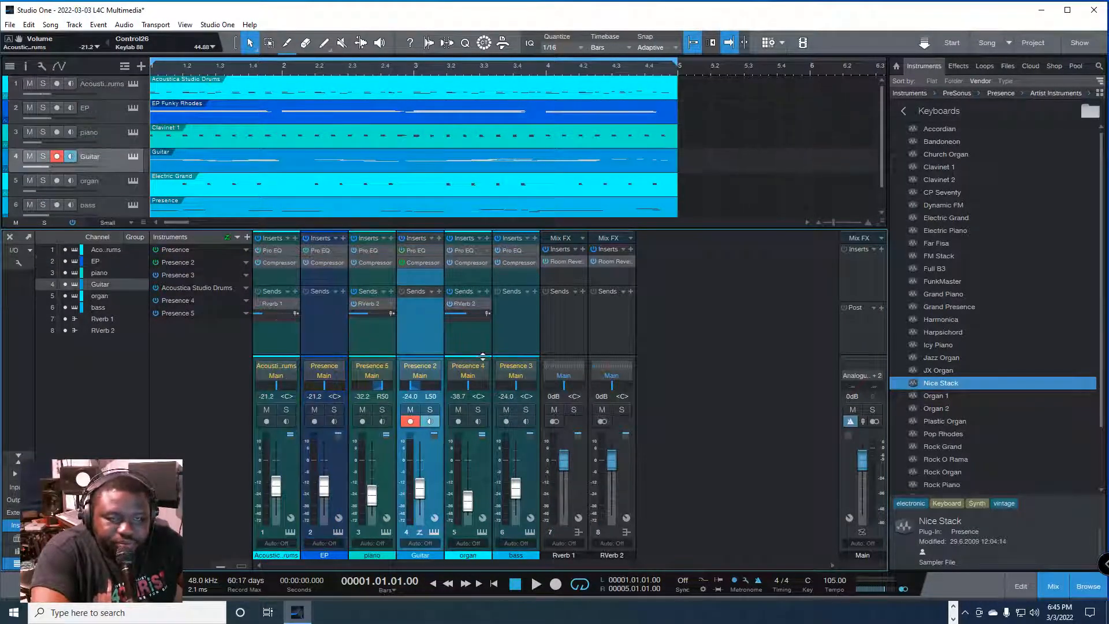
{"action": "key", "text": "F3"}
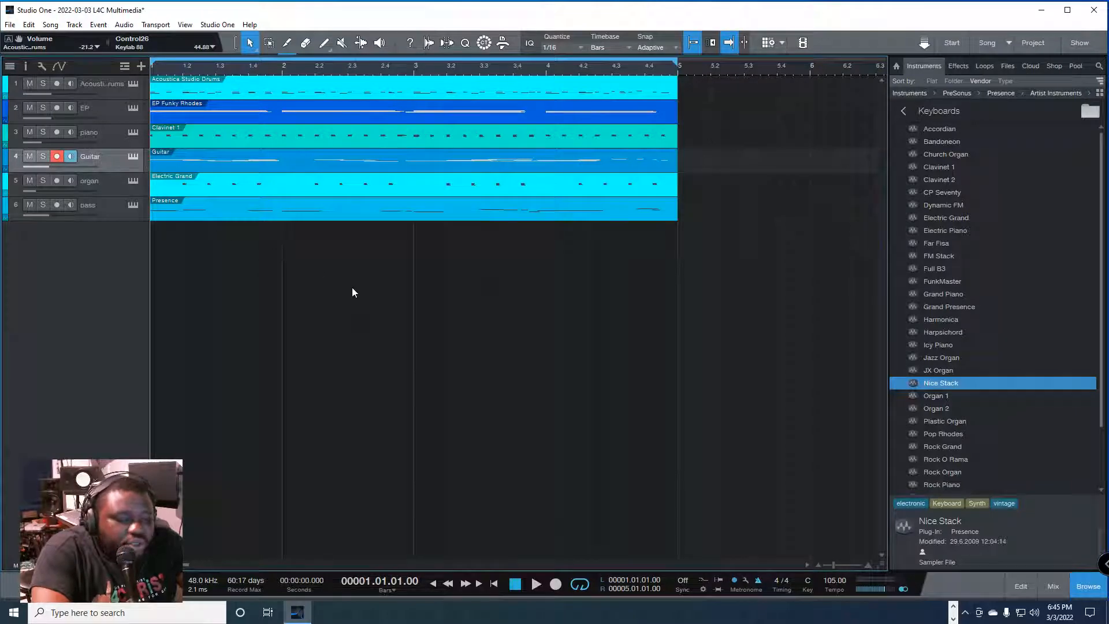
{"action": "key", "text": "F3"}
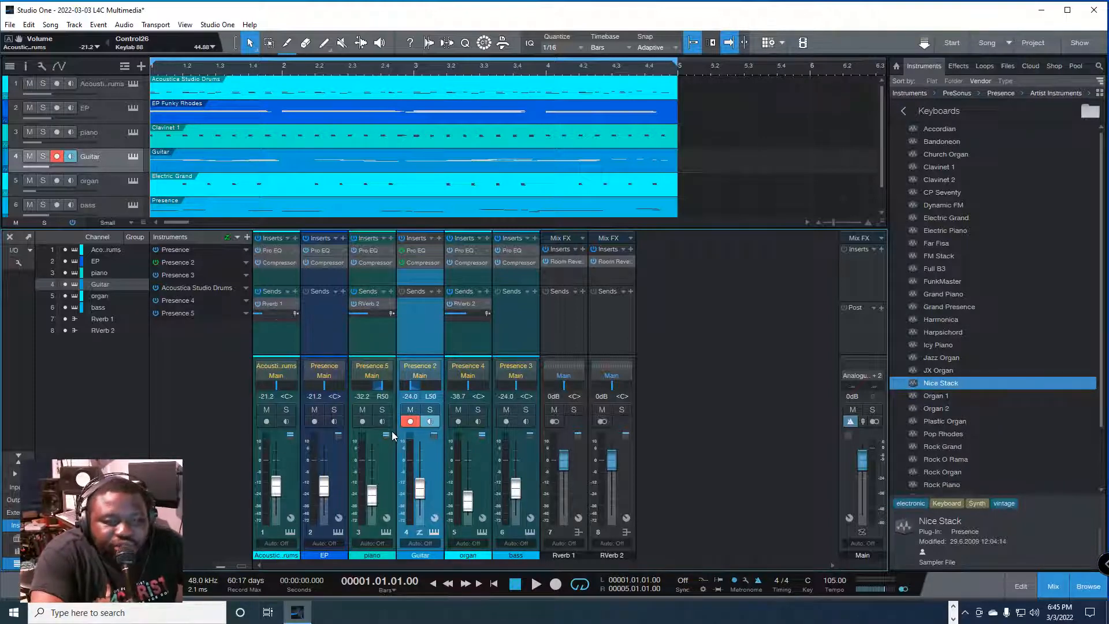
{"action": "left_click", "coordinate": [429, 421]}
{"action": "left_click", "coordinate": [410, 422]}
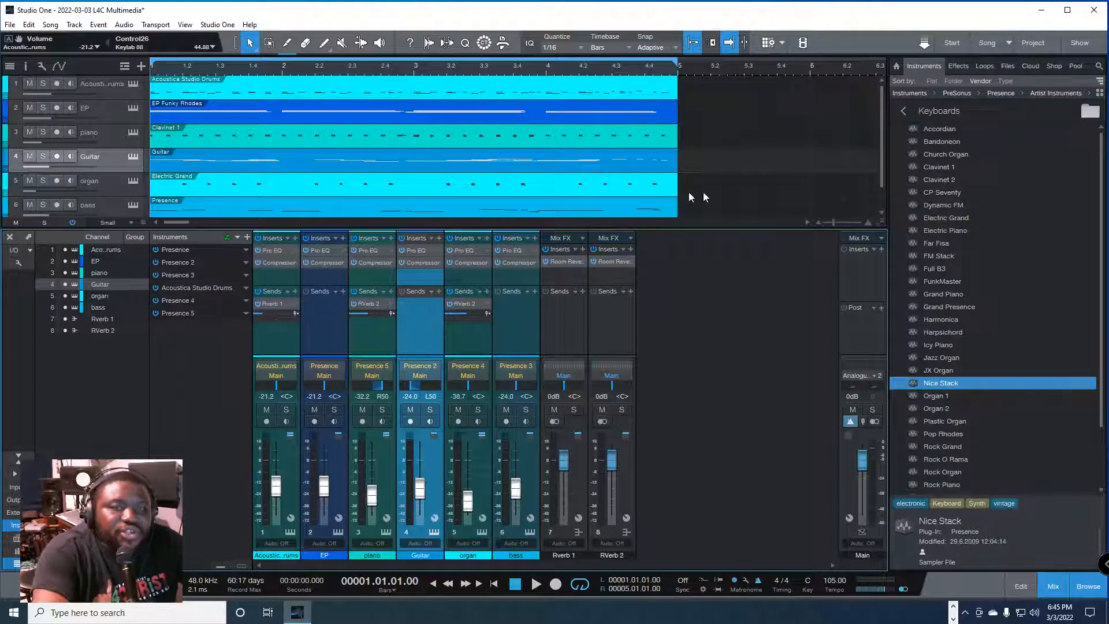
Step: Start a mixdown export and browse to the Desktop for its save location
{"action": "left_click", "coordinate": [54, 26]}
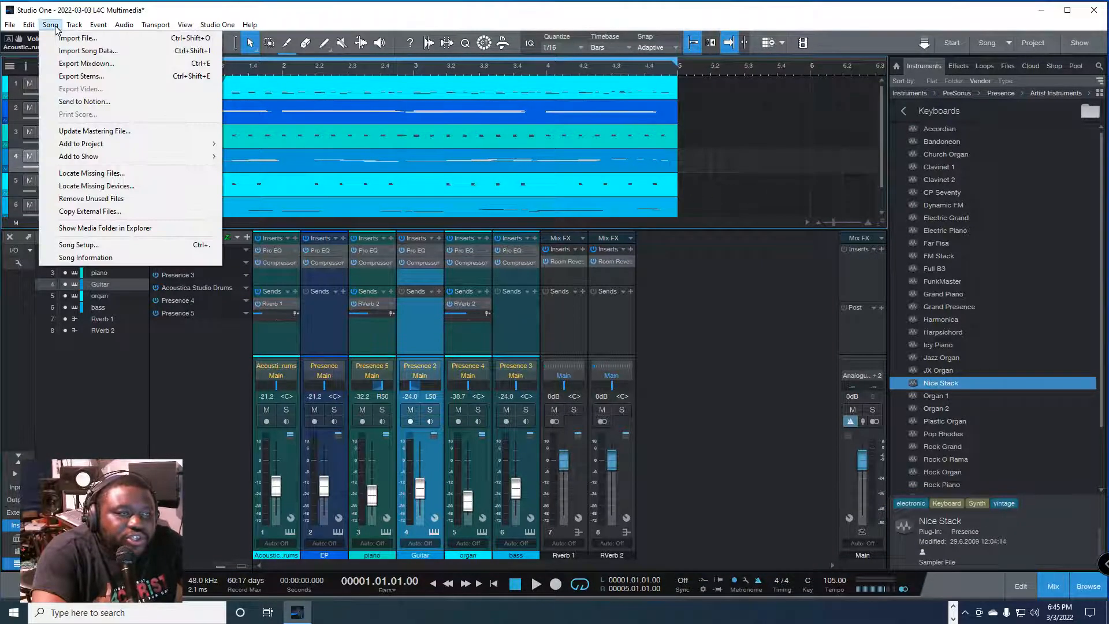
{"action": "left_click", "coordinate": [99, 63]}
{"action": "left_click", "coordinate": [454, 183]}
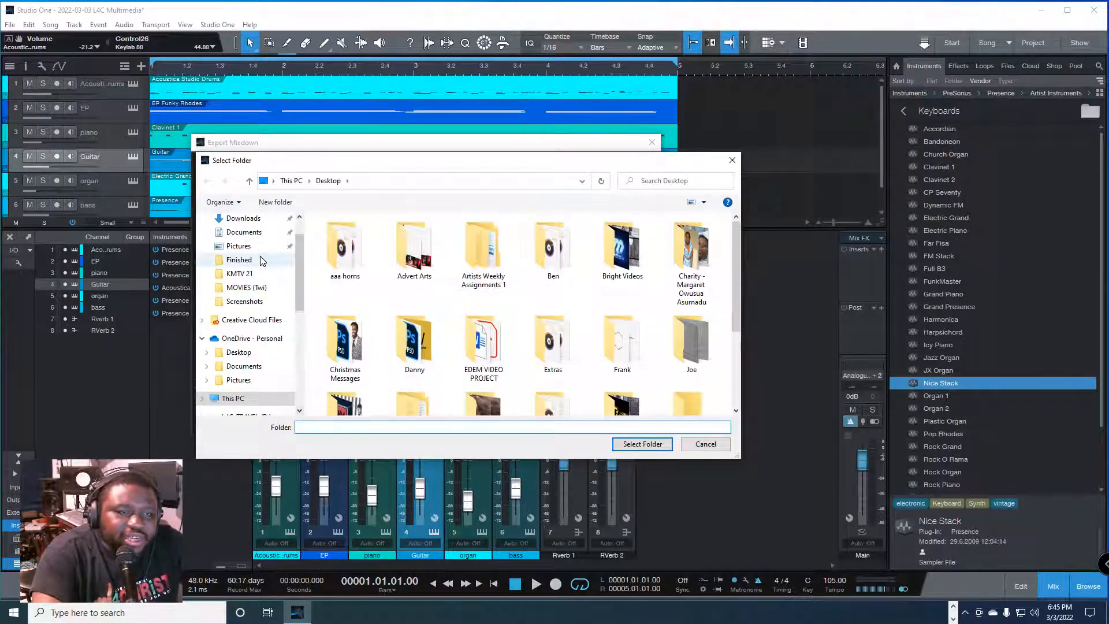
{"action": "scroll", "coordinate": [242, 260], "scroll_direction": "up", "scroll_amount": 1}
{"action": "left_click", "coordinate": [240, 241]}
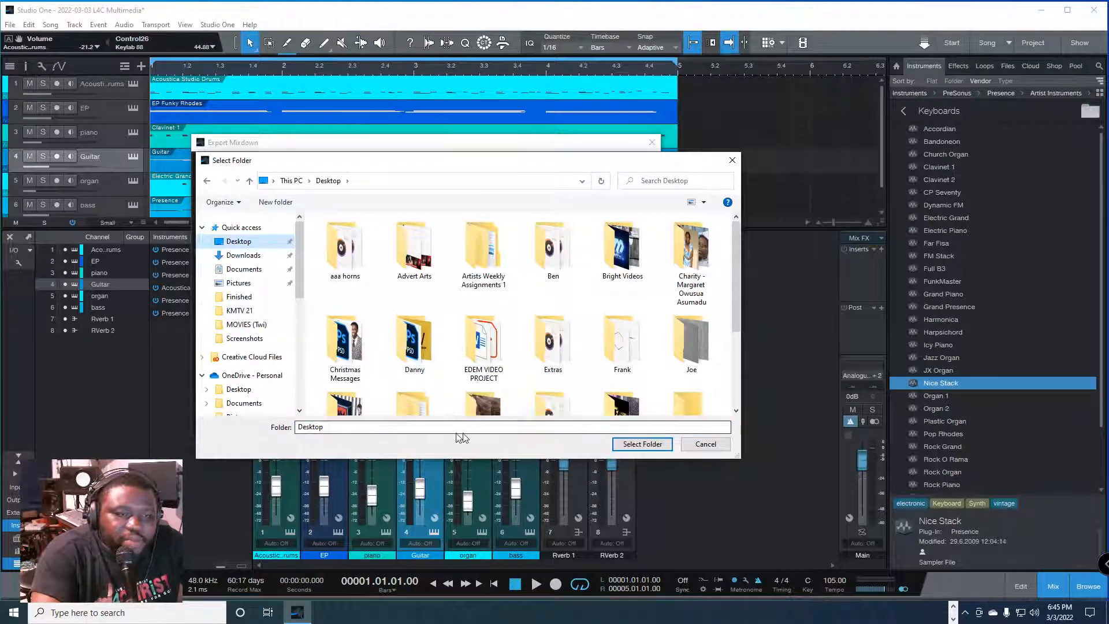
Step: Create a new Desktop folder named "AAAAA- Lesson" for the export
{"action": "right_click", "coordinate": [368, 297]}
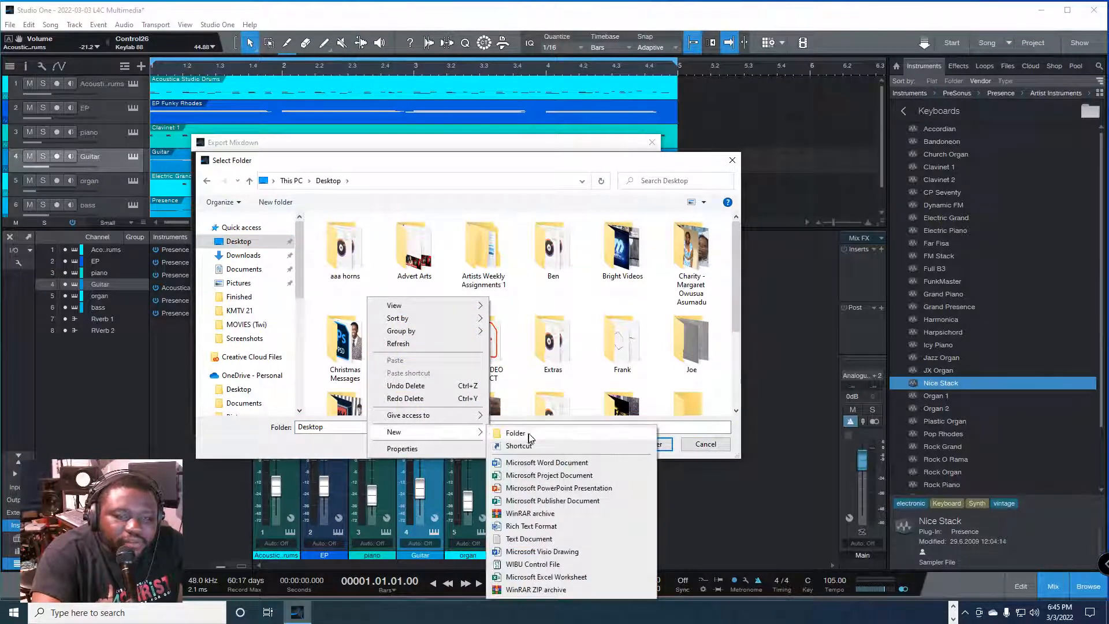
{"action": "left_click", "coordinate": [509, 432]}
{"action": "type", "text": "AAAAA-"}
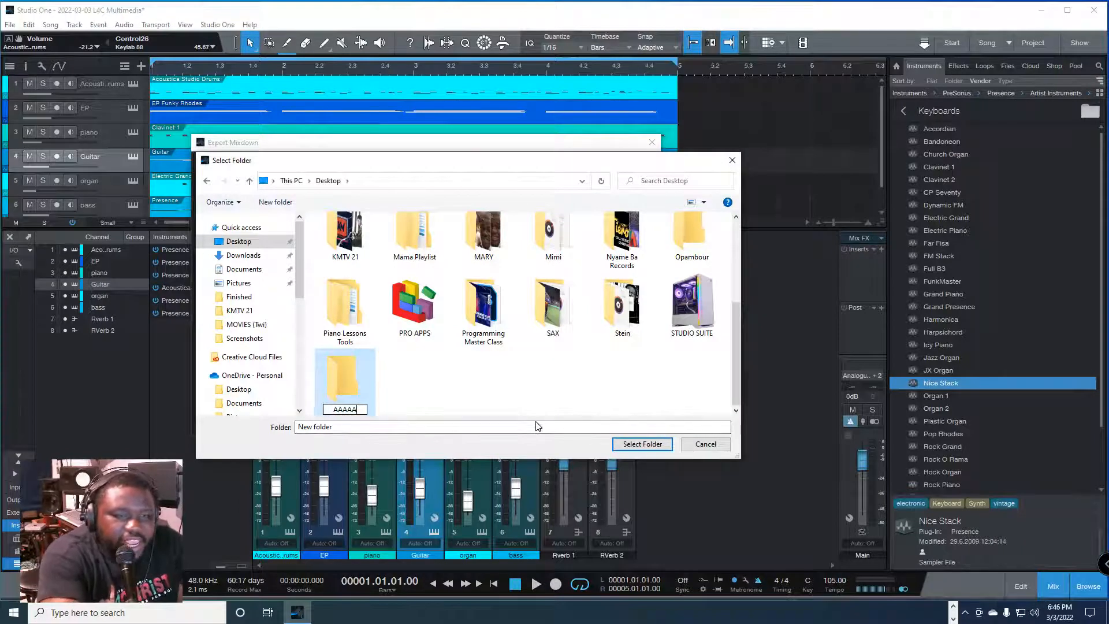
{"action": "key", "text": "BackSpace"}
{"action": "key", "text": "BackSpace"}
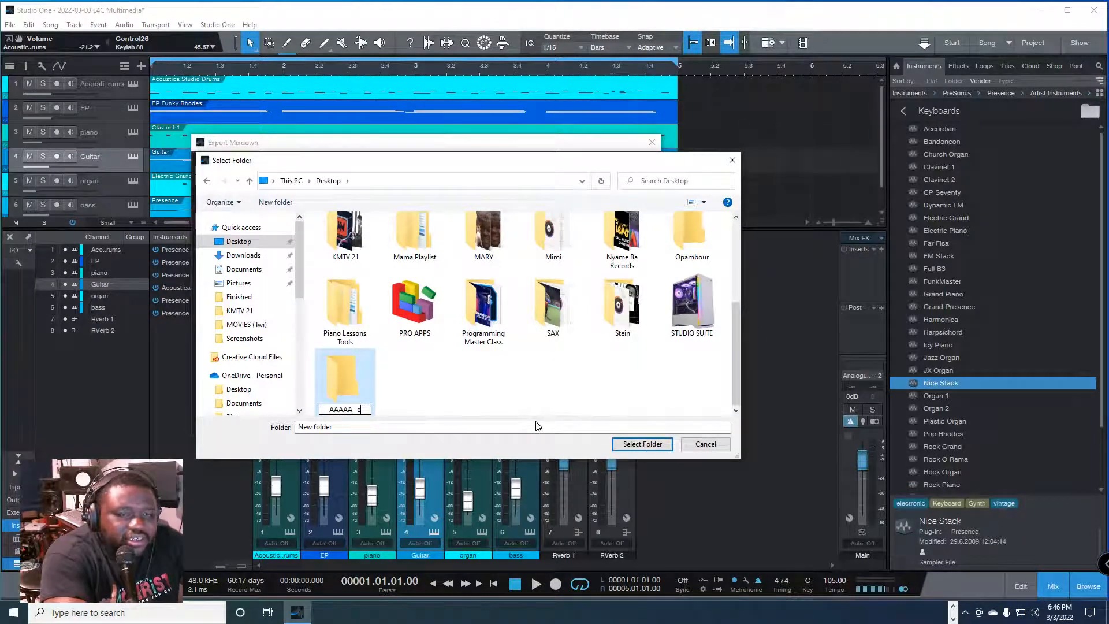
{"action": "type", "text": ":"}
{"action": "type", "text": "Lesson"}
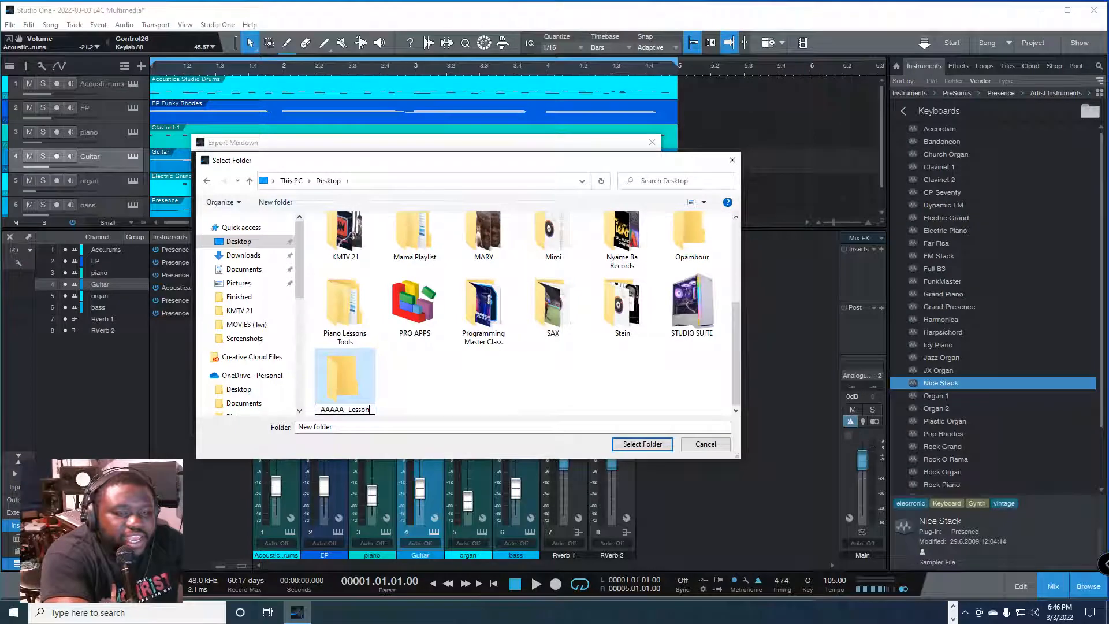
{"action": "key", "text": "Return"}
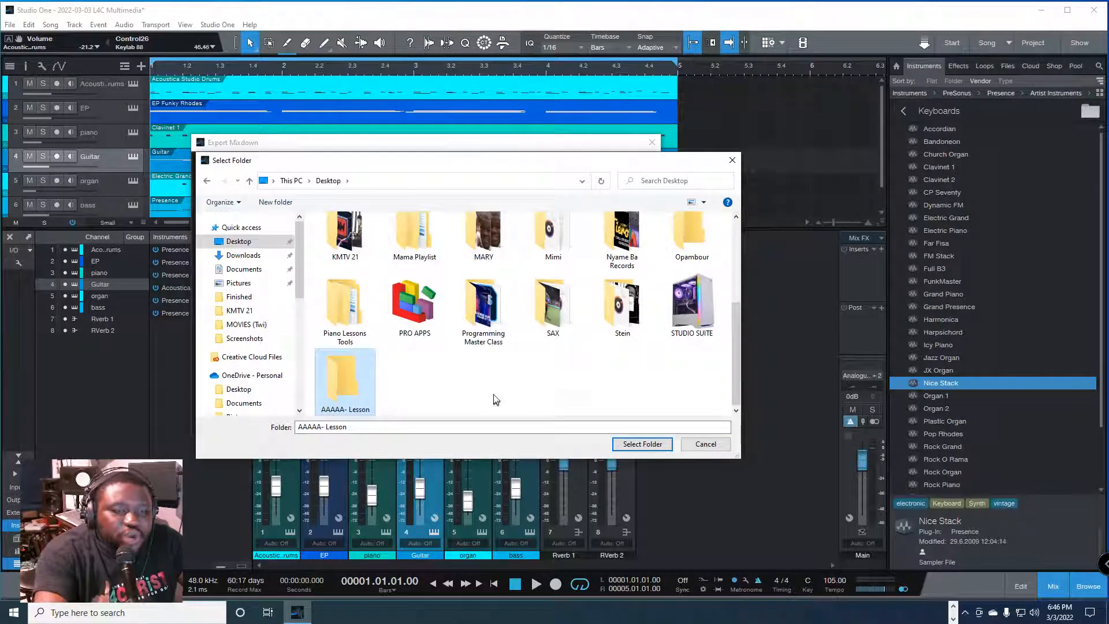
Step: Choose the AAAAA- Lesson folder as the export location and name the mixdown file "Demo Song"
{"action": "right_click", "coordinate": [495, 388]}
{"action": "left_click", "coordinate": [530, 436]}
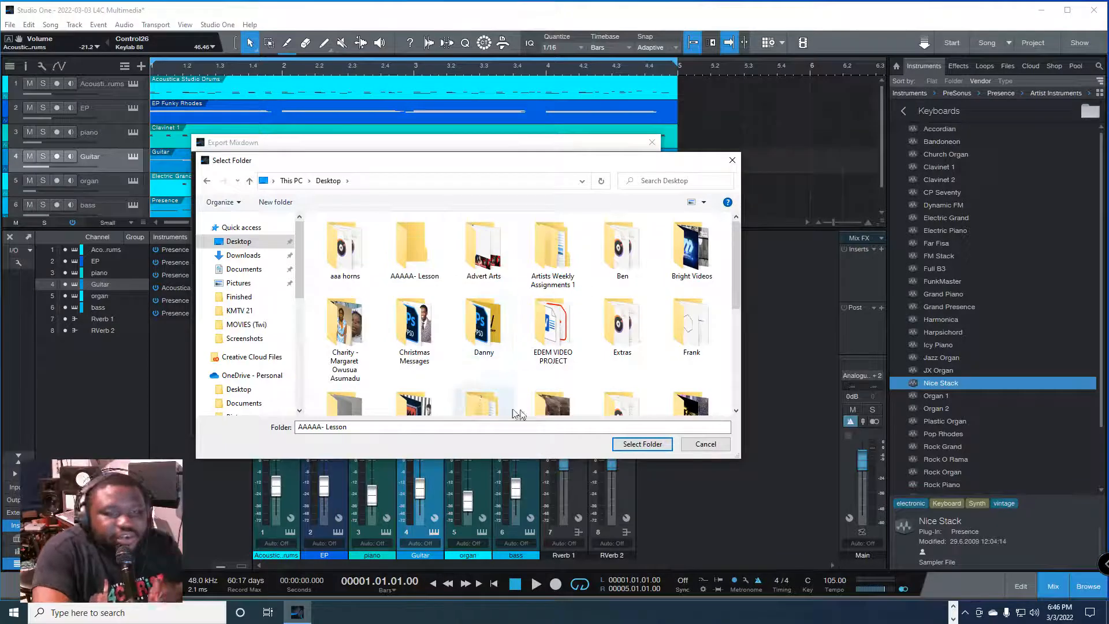
{"action": "left_click", "coordinate": [641, 443]}
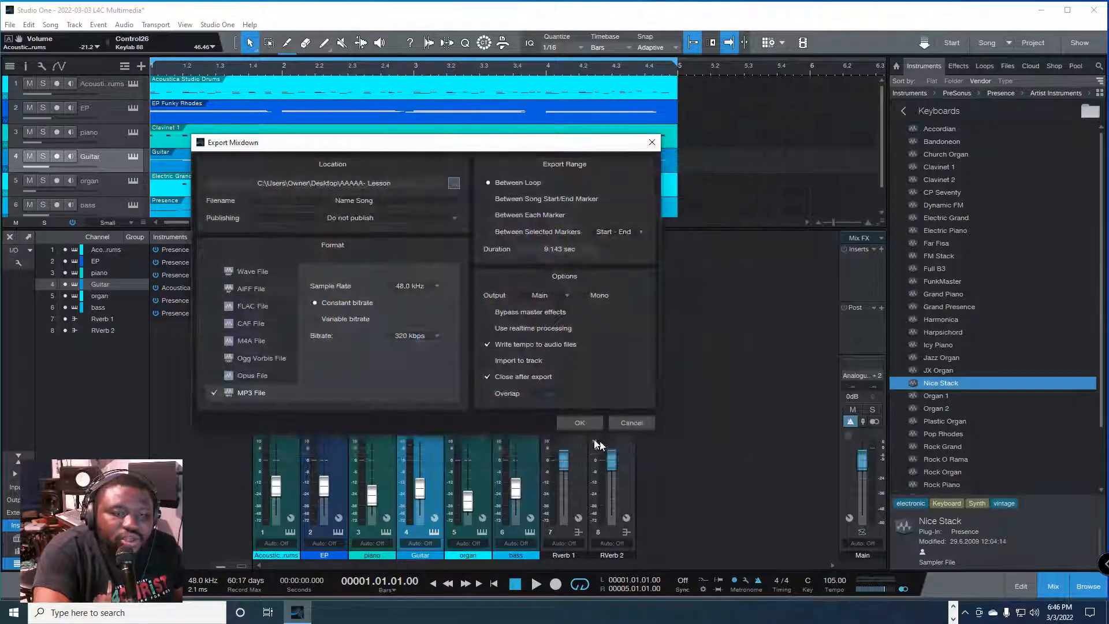
{"action": "left_click", "coordinate": [384, 200]}
{"action": "type", "text": "Demo Song"}
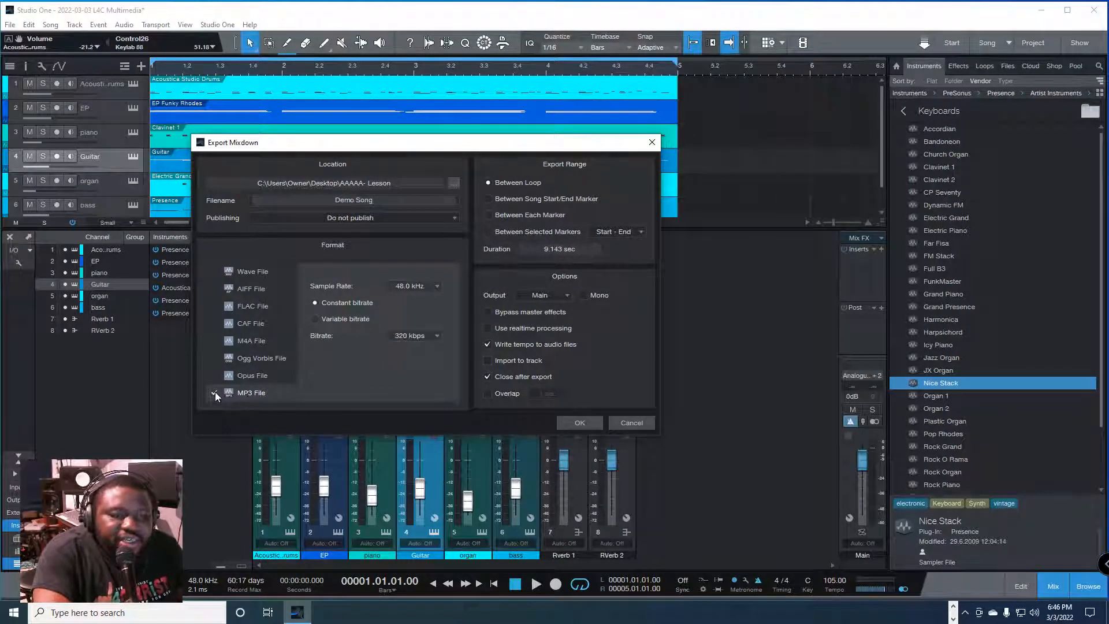
Step: Try the MP3 sample rate at 44.1 kHz and return it to 48.0 kHz, leaving the export location as it is
{"action": "left_click", "coordinate": [418, 285]}
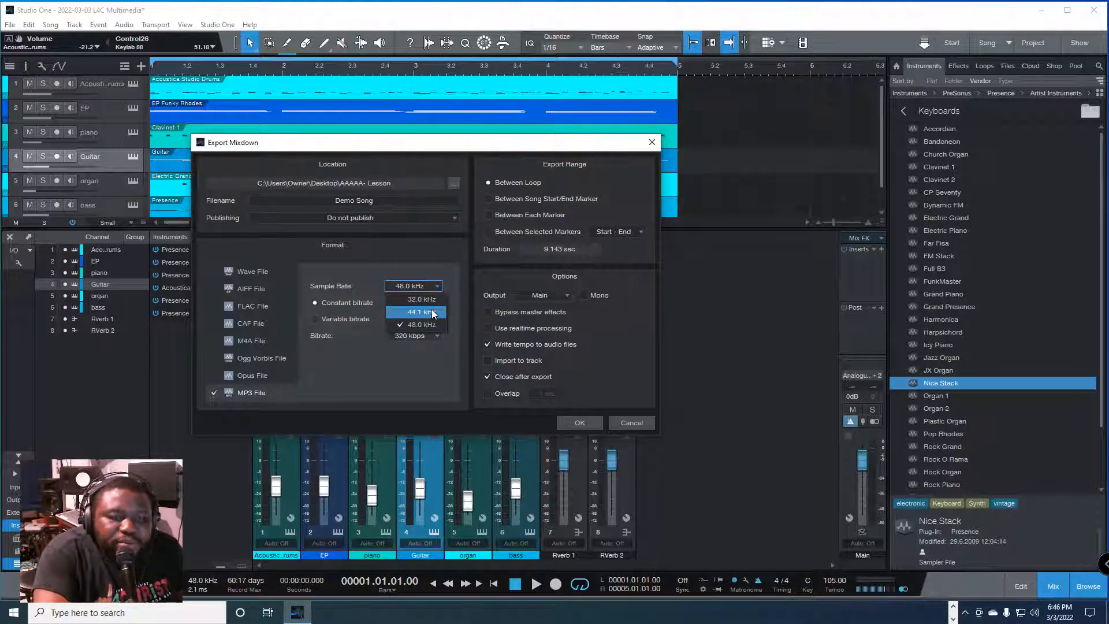
{"action": "left_click", "coordinate": [430, 312]}
{"action": "left_click", "coordinate": [421, 286]}
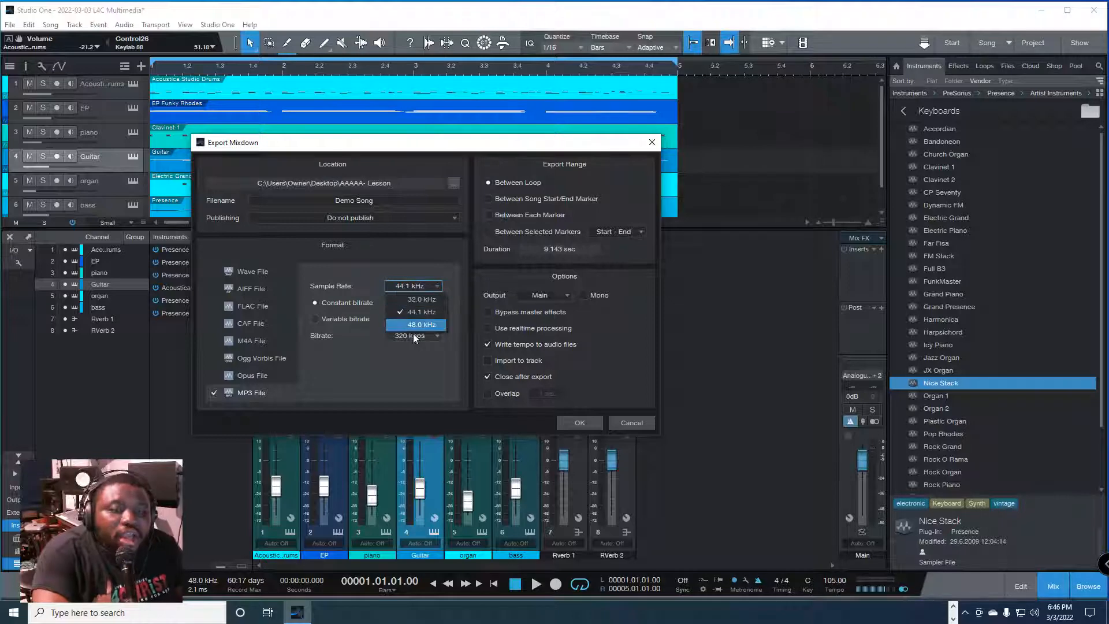
{"action": "left_click", "coordinate": [431, 322]}
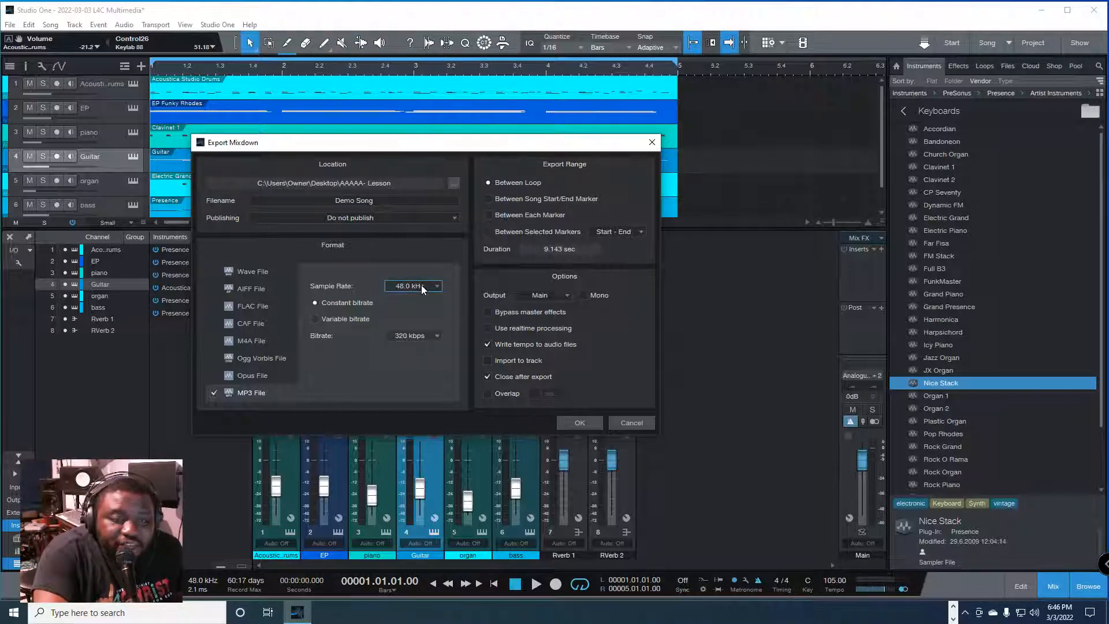
{"action": "left_click", "coordinate": [421, 285]}
{"action": "left_click", "coordinate": [424, 315]}
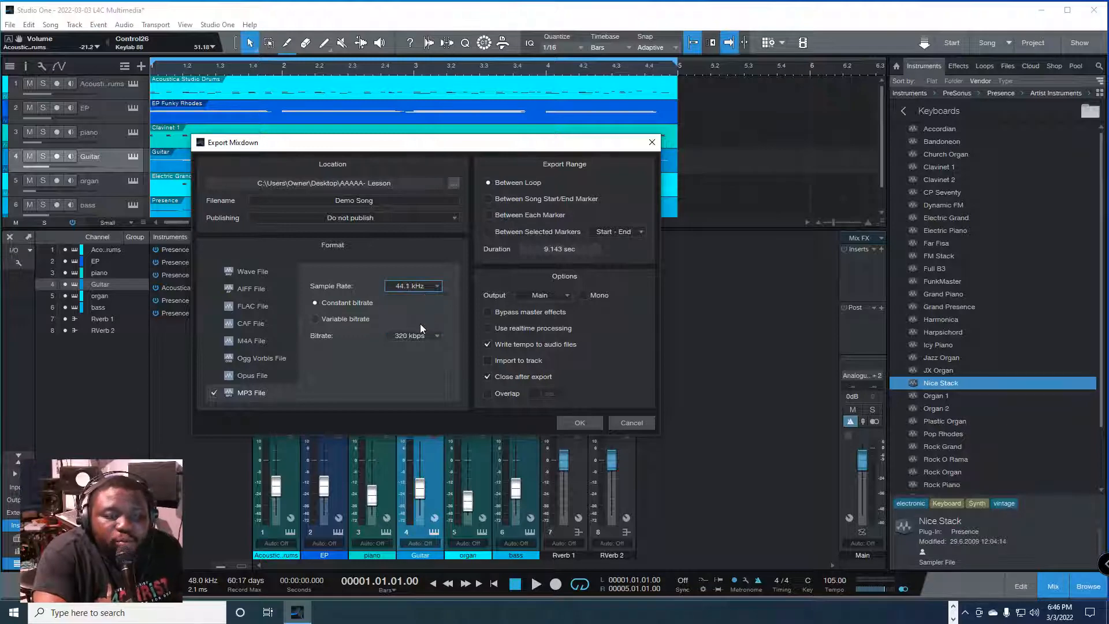
{"action": "left_click", "coordinate": [420, 284]}
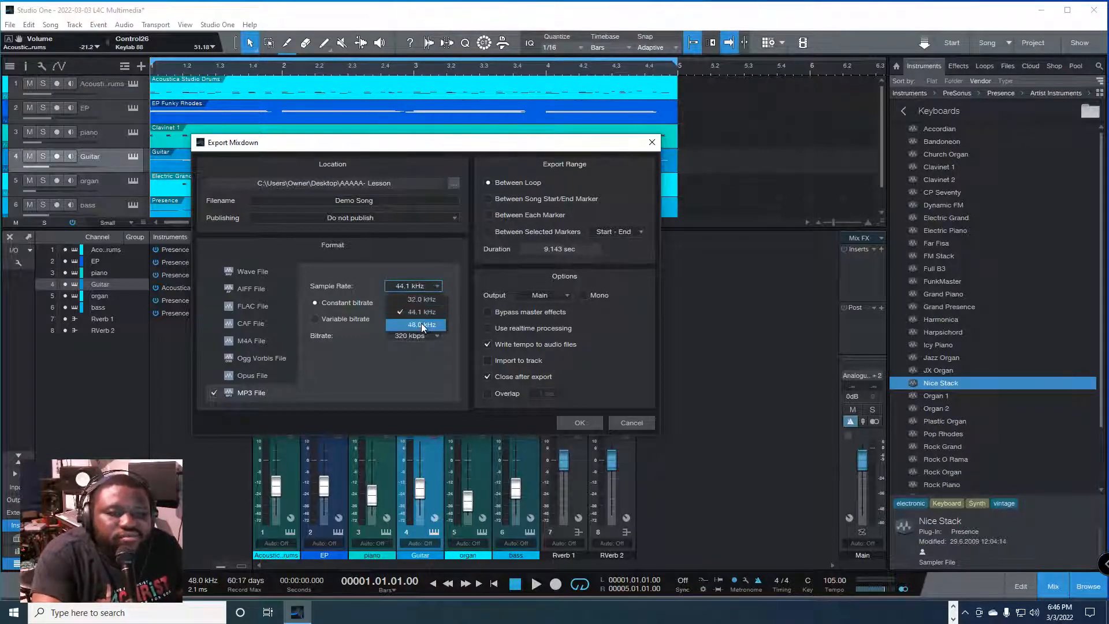
{"action": "left_click", "coordinate": [427, 326]}
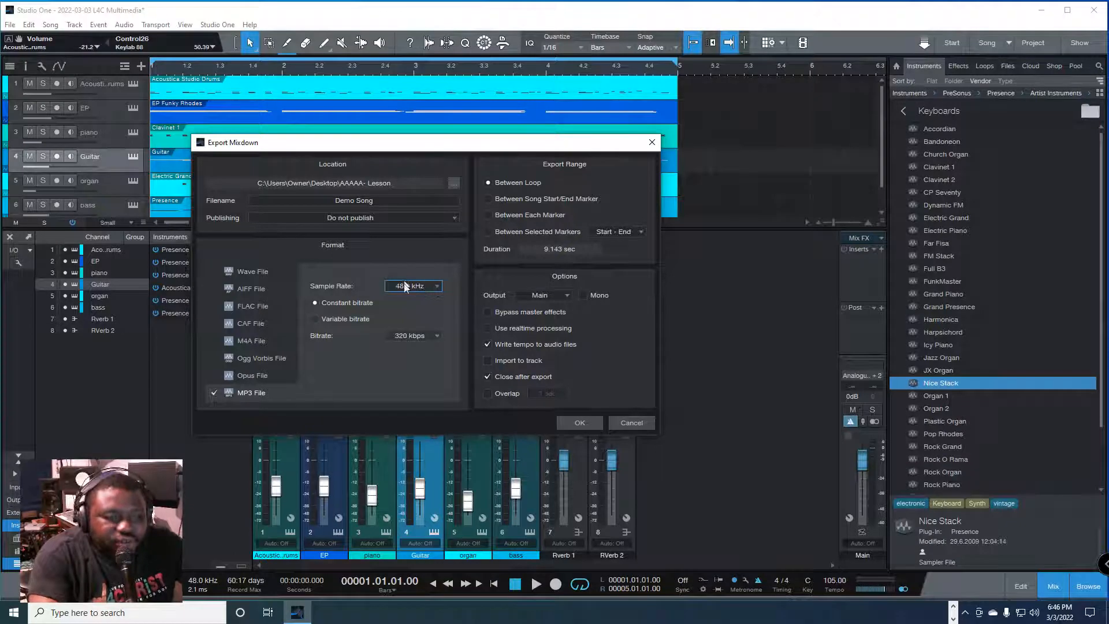
{"action": "left_click", "coordinate": [422, 284]}
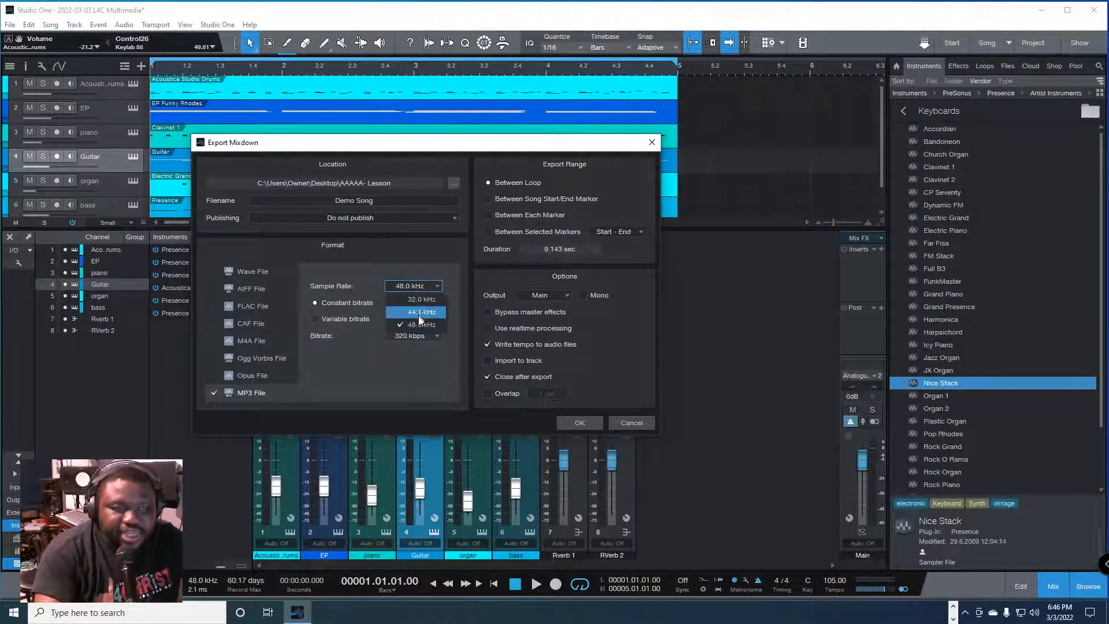
{"action": "left_click", "coordinate": [426, 324]}
{"action": "left_click", "coordinate": [453, 183]}
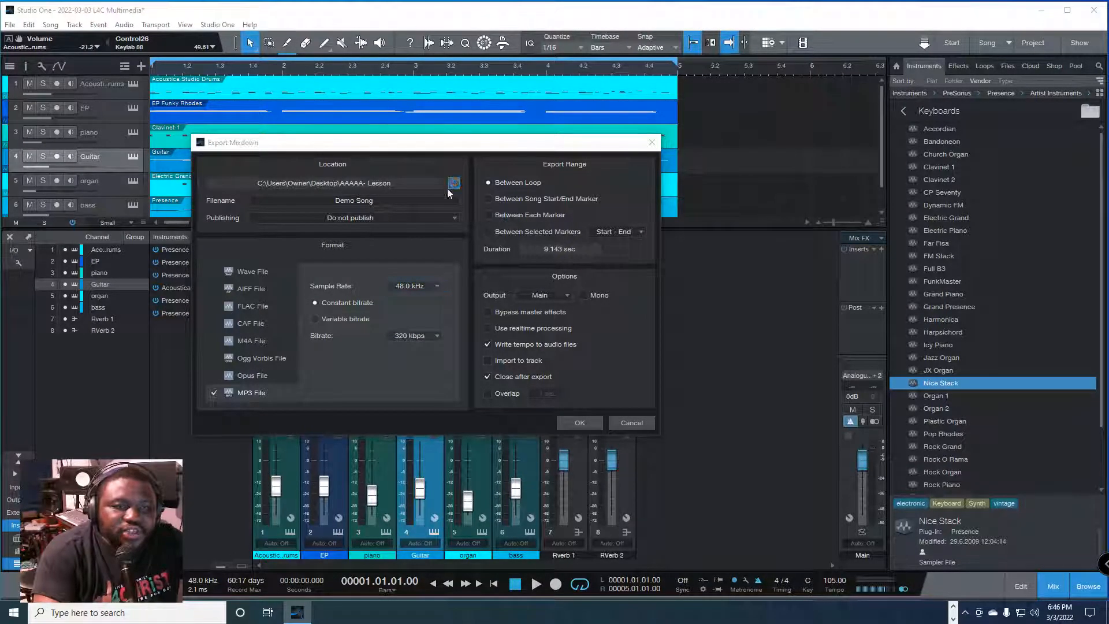
{"action": "left_click", "coordinate": [629, 447]}
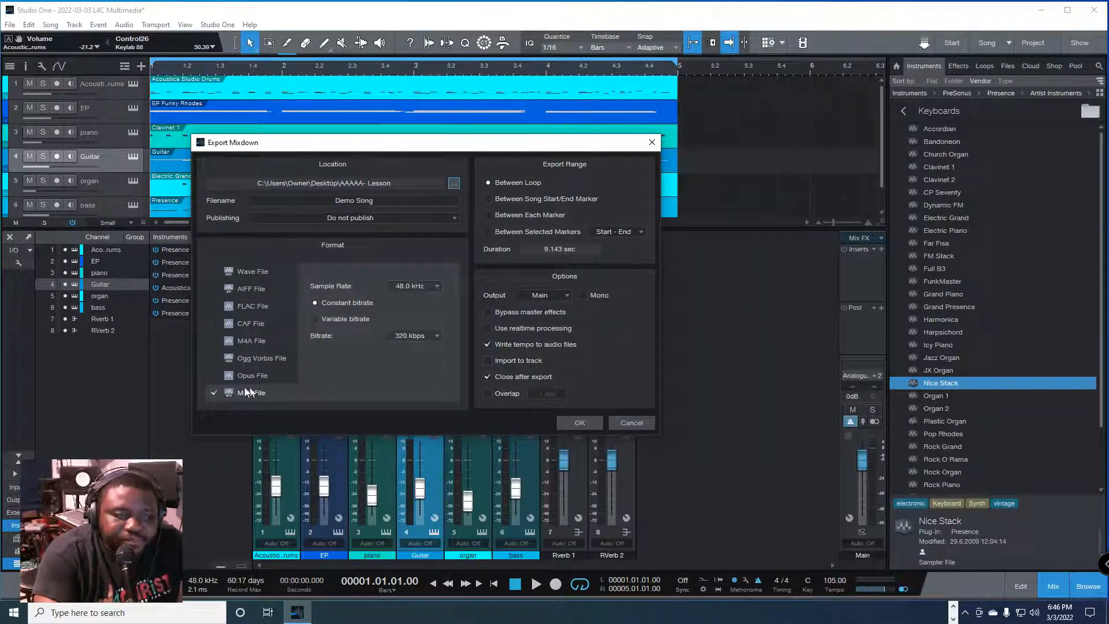
Step: Export the mixdown as a 24 Bit, 48.0 kHz Wave file with realtime processing enabled
{"action": "left_click", "coordinate": [215, 271]}
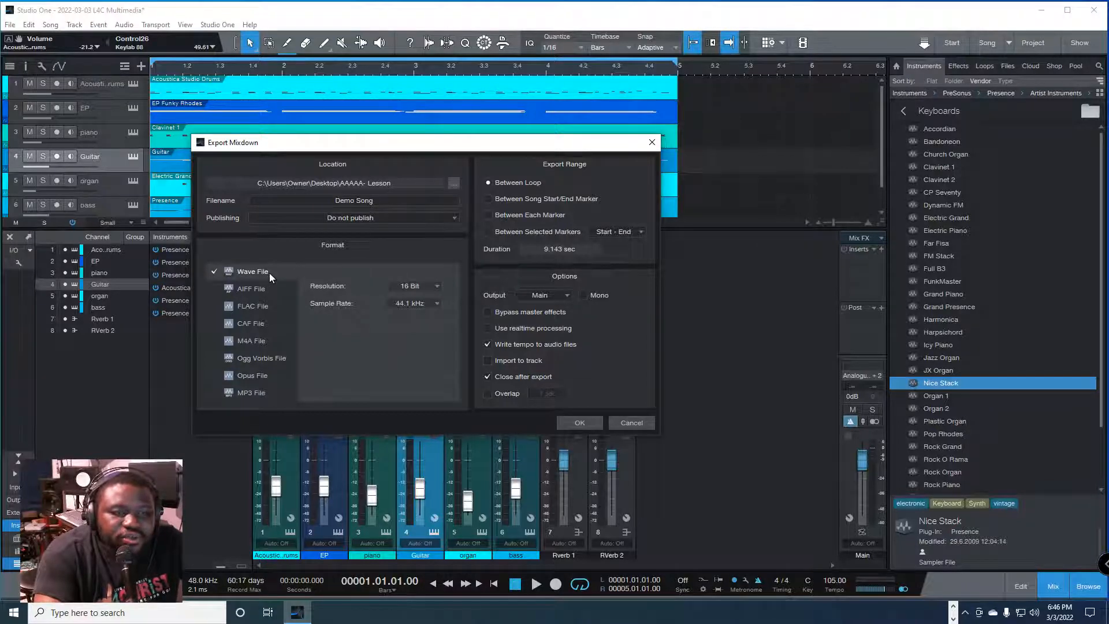
{"action": "left_click", "coordinate": [418, 286]}
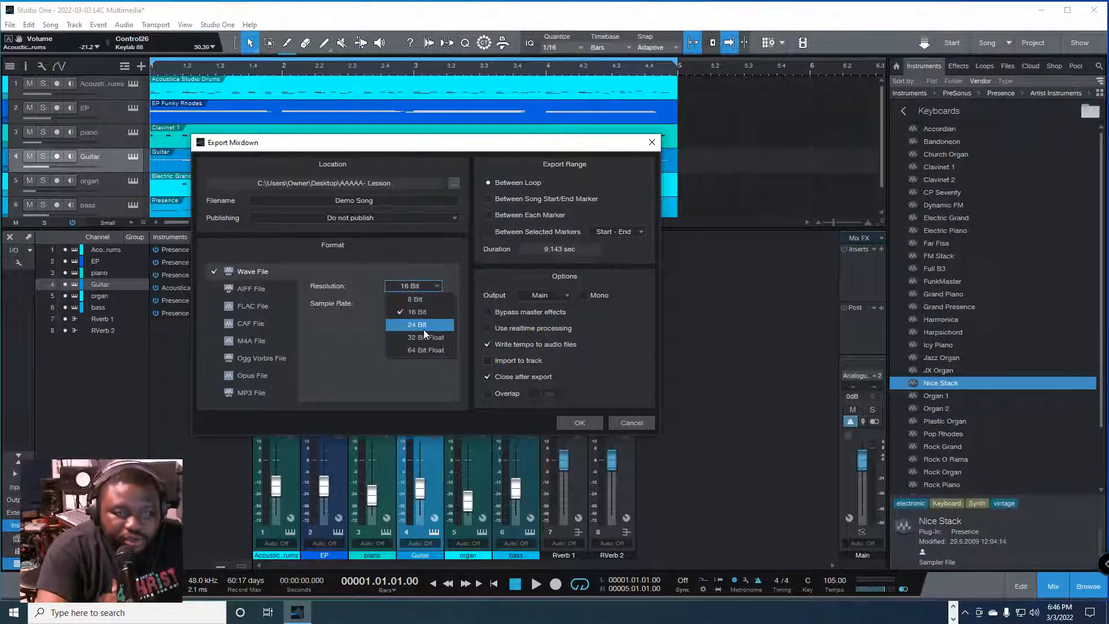
{"action": "left_click", "coordinate": [424, 326]}
{"action": "left_click", "coordinate": [429, 303]}
{"action": "left_click", "coordinate": [423, 368]}
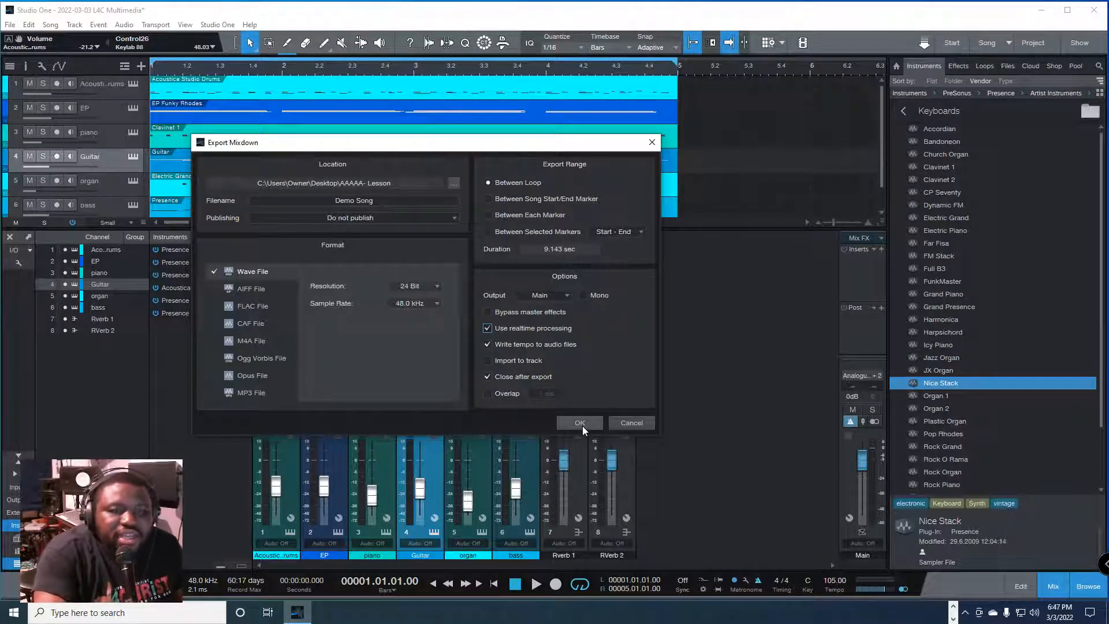
{"action": "left_click", "coordinate": [488, 328]}
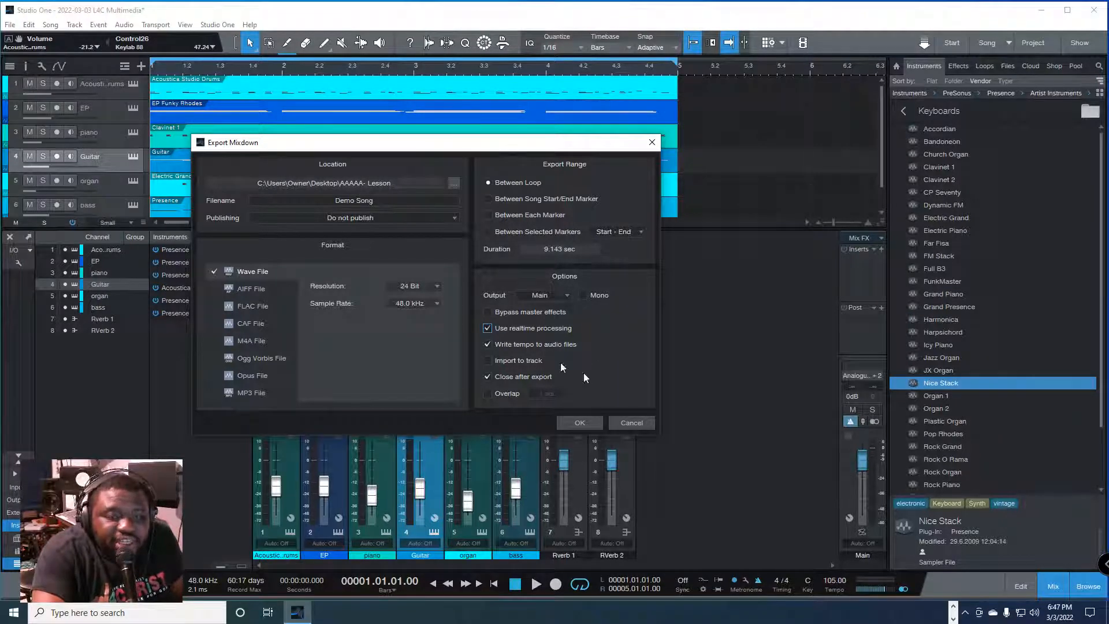
{"action": "left_click", "coordinate": [587, 423]}
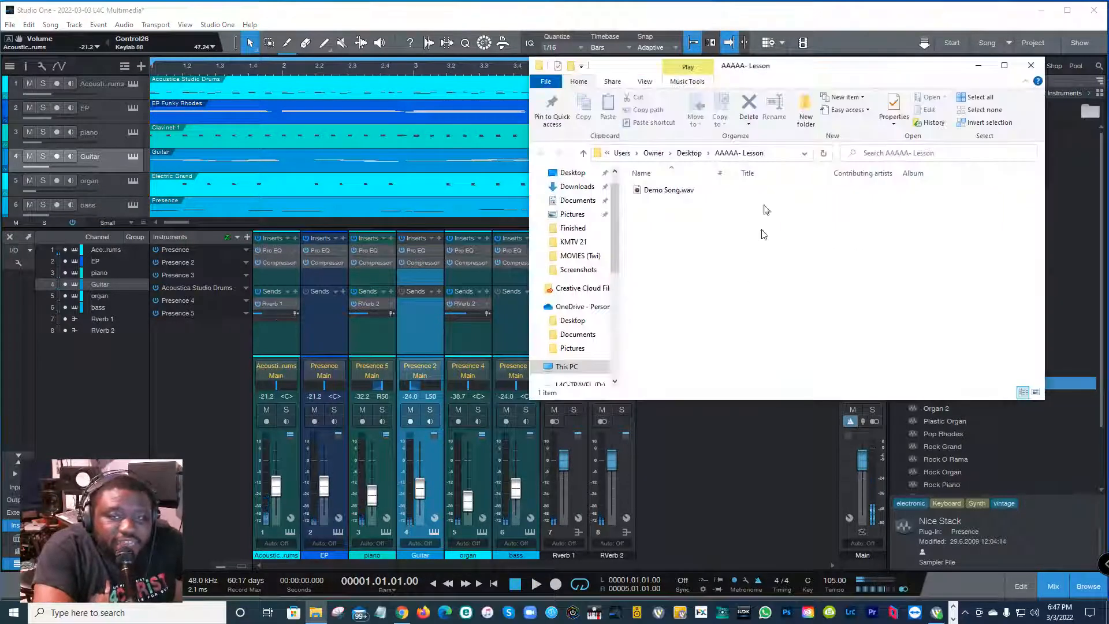
Step: Play the exported Demo Song.wav from the AAAAA- Lesson folder to check it, and return to the song in Studio One
{"action": "left_click_drag", "start_coordinate": [751, 66], "coordinate": [559, 97]}
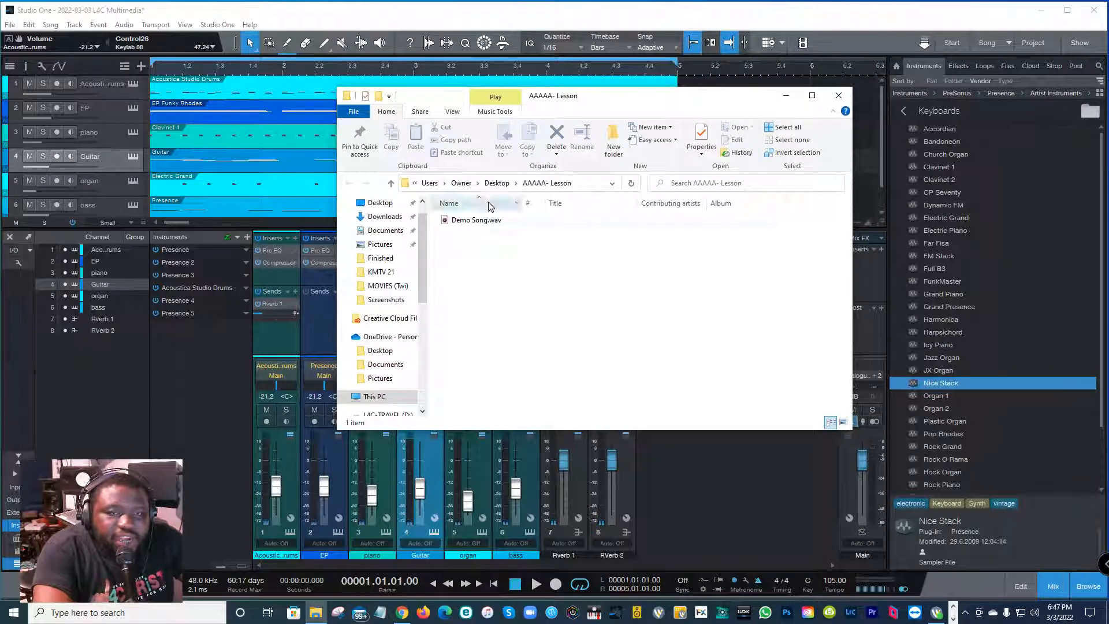
{"action": "double_click", "coordinate": [488, 220]}
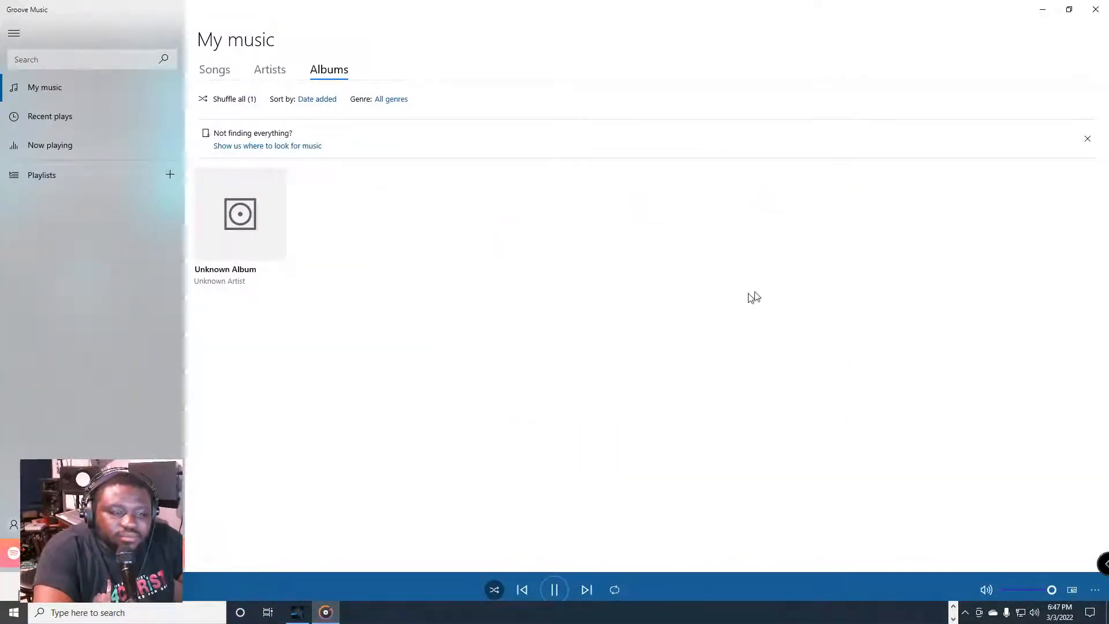
{"action": "left_click", "coordinate": [1098, 14]}
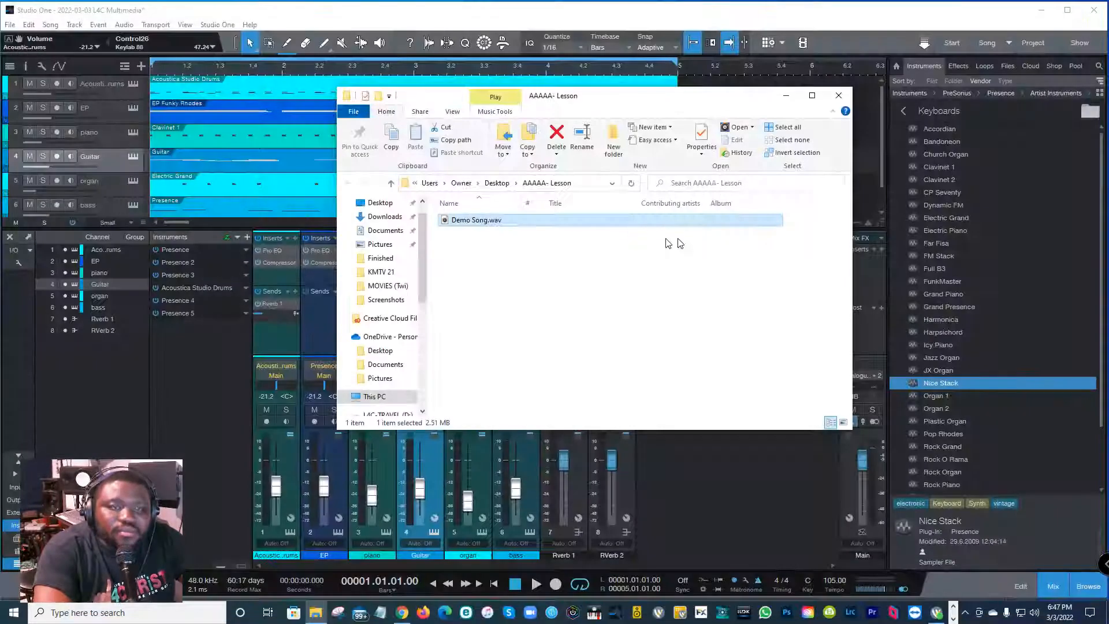
{"action": "left_click", "coordinate": [726, 298]}
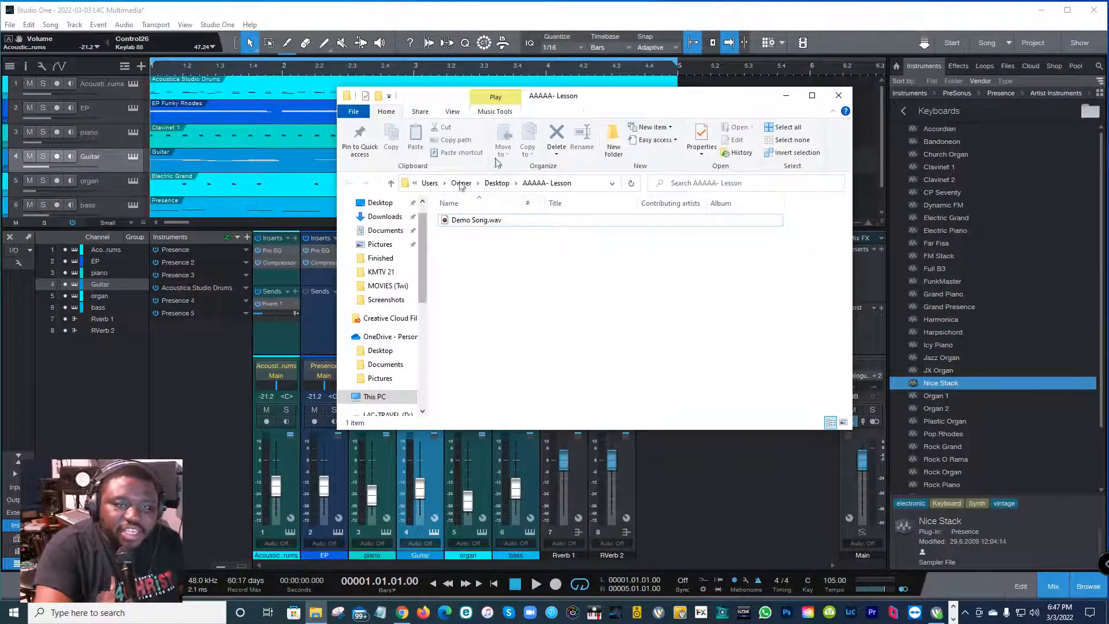
{"action": "left_click_drag", "start_coordinate": [591, 105], "coordinate": [704, 142]}
{"action": "left_click", "coordinate": [736, 110]}
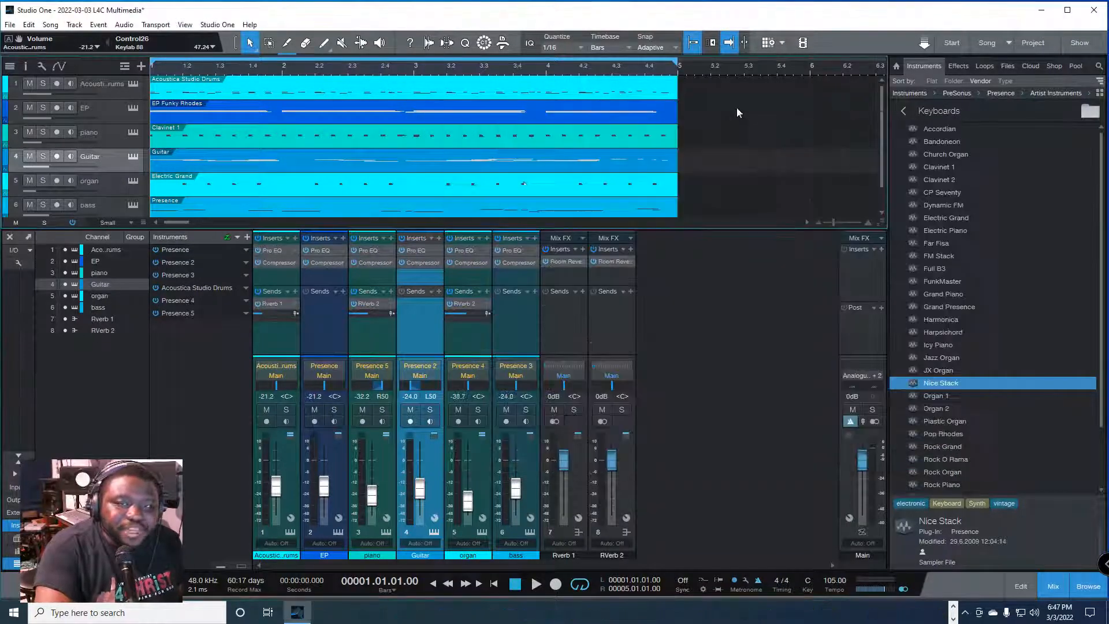